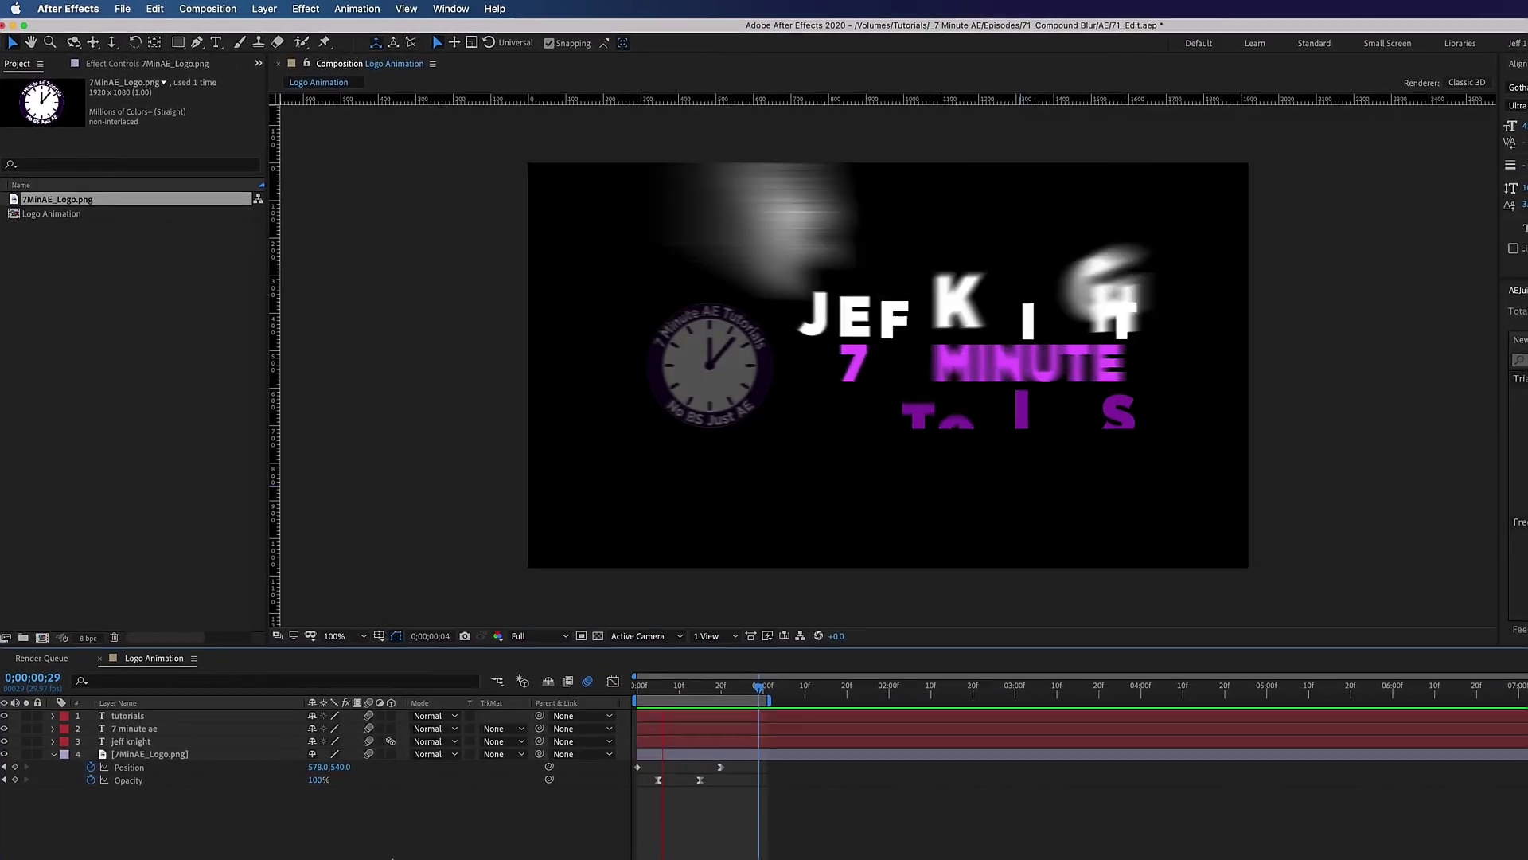
Step: Select all four logo layers and pre-compose them into a new comp named LOGO 1
key(super+a)
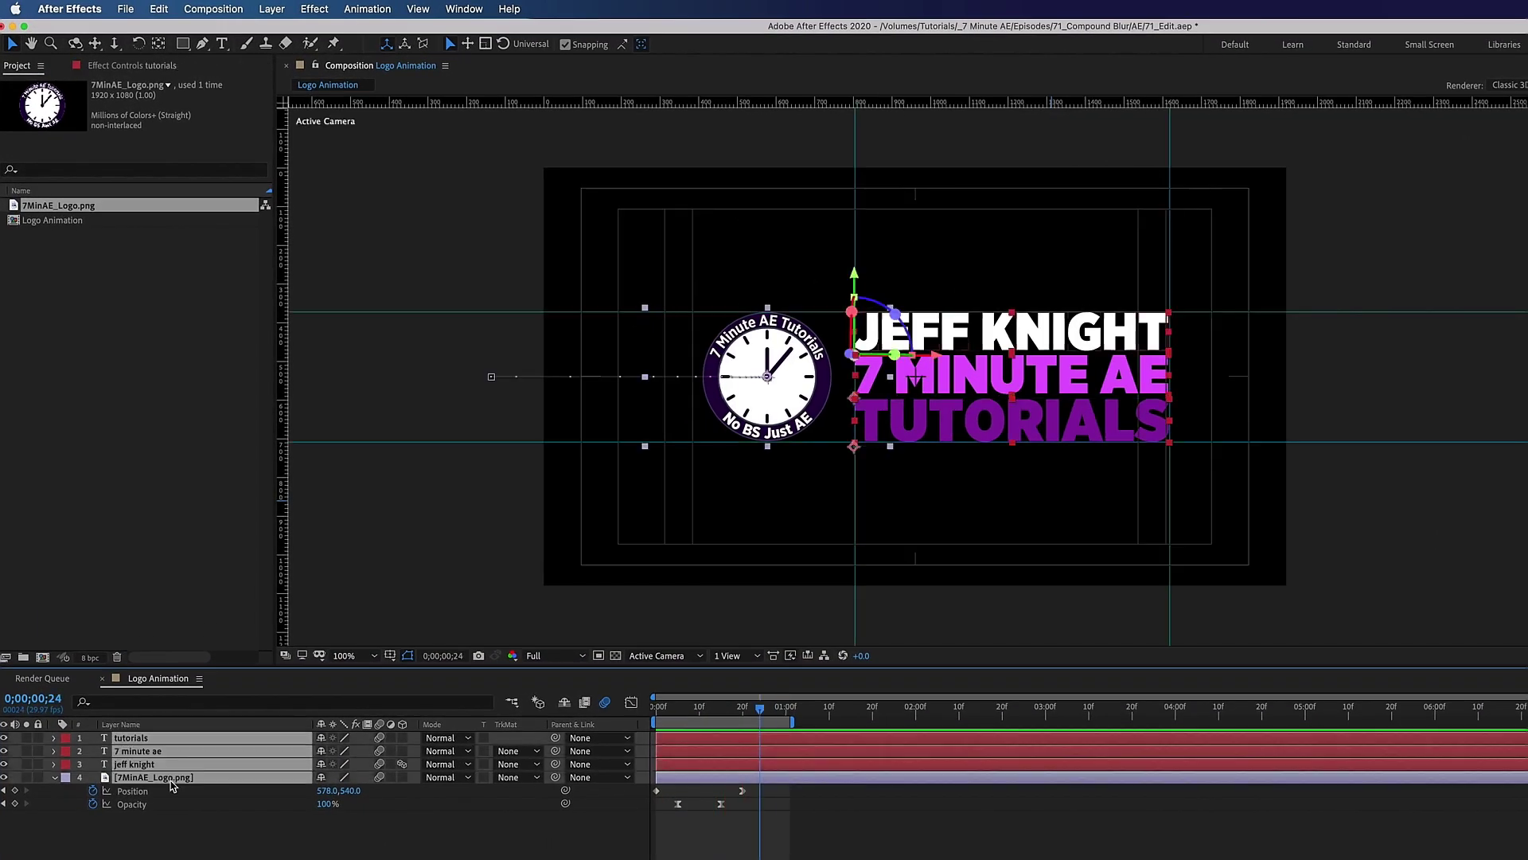
click(271, 9)
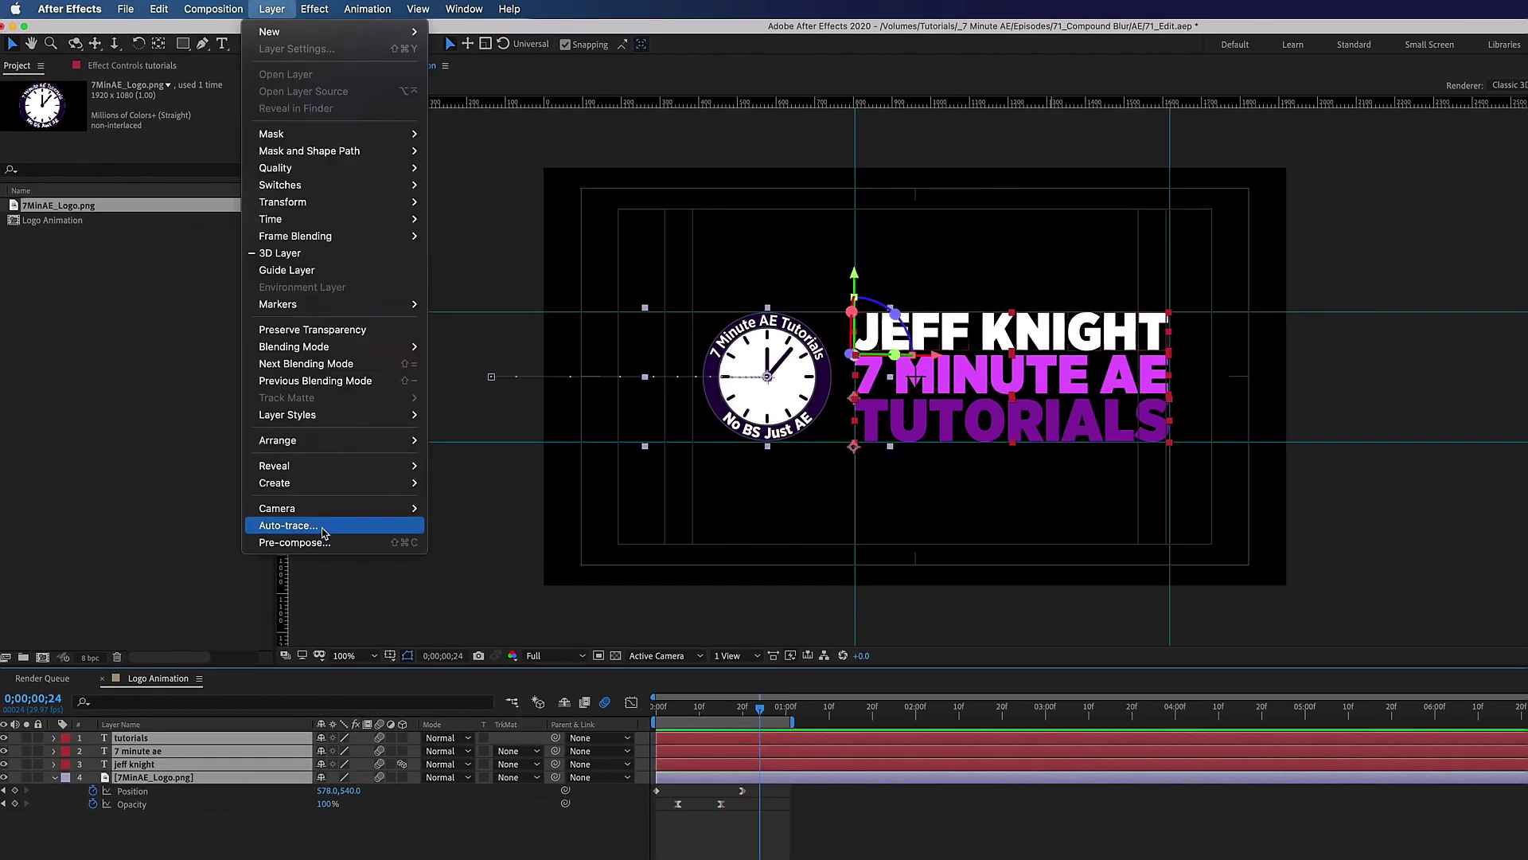
click(310, 543)
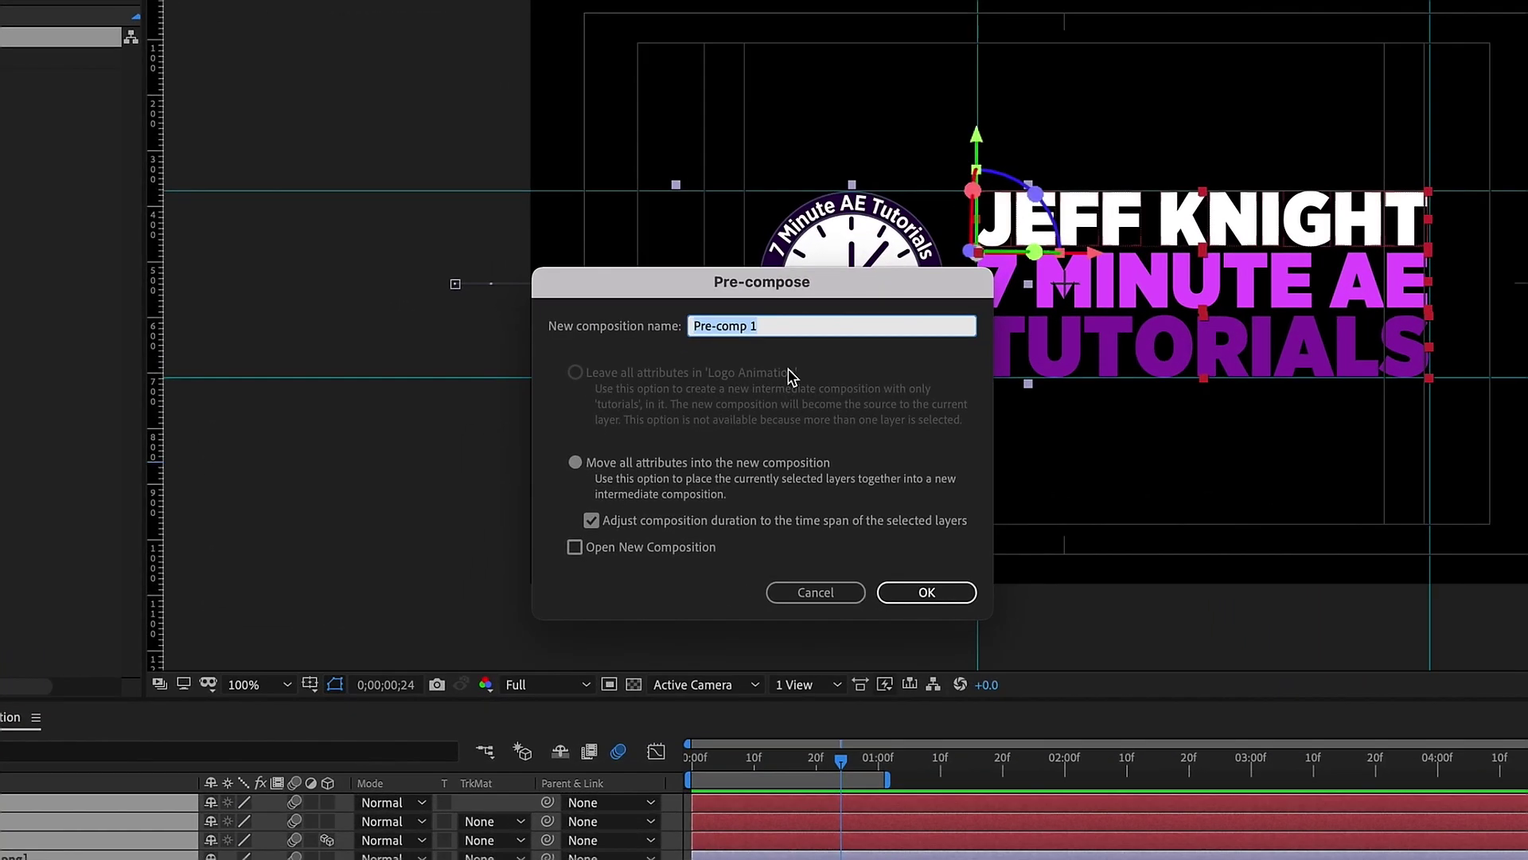
text(LOGO.)
key(Return)
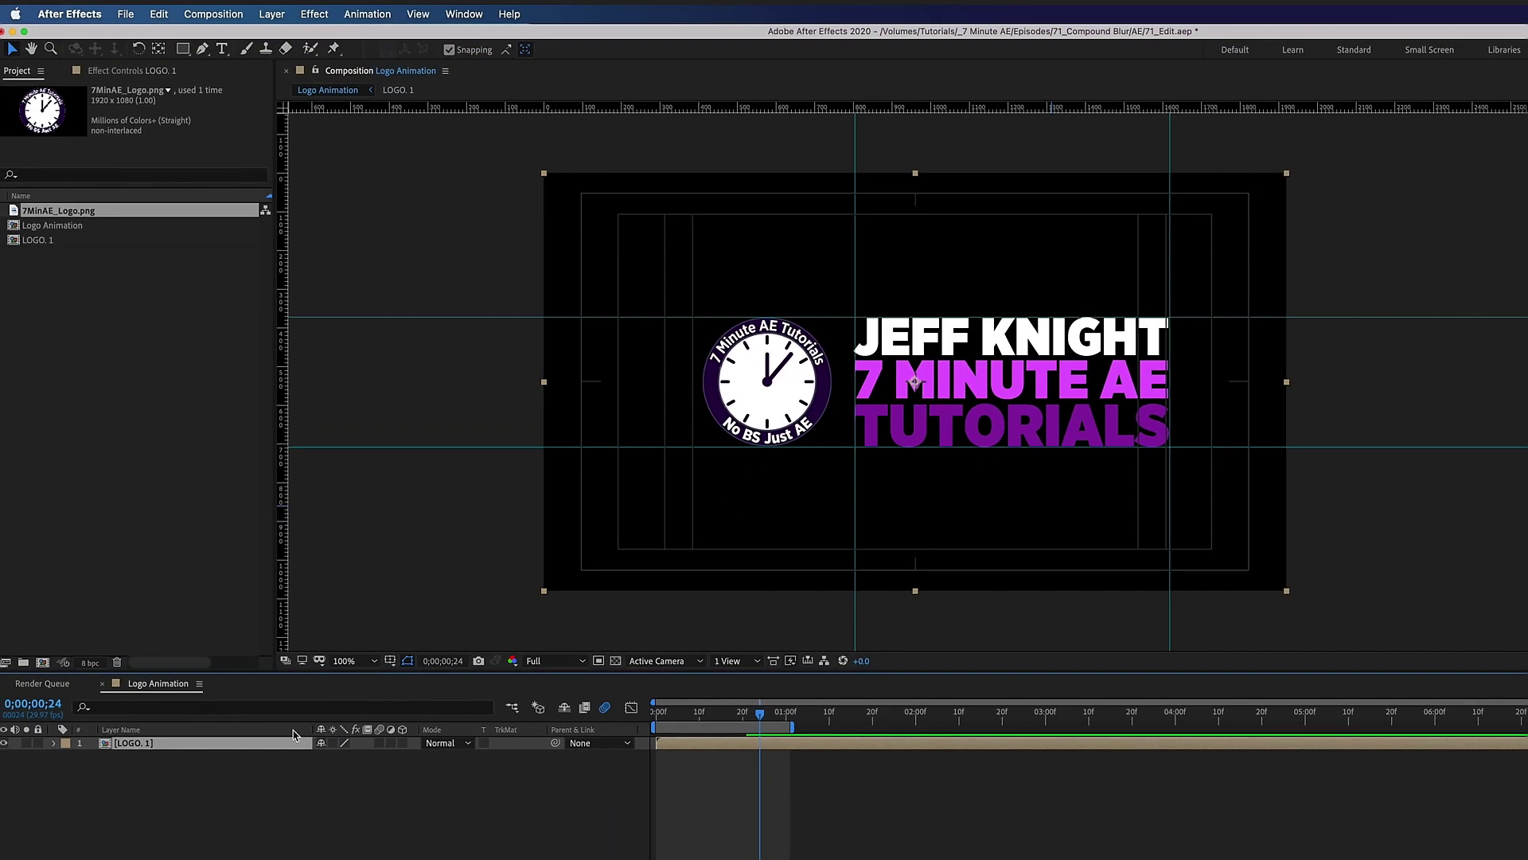
click(170, 345)
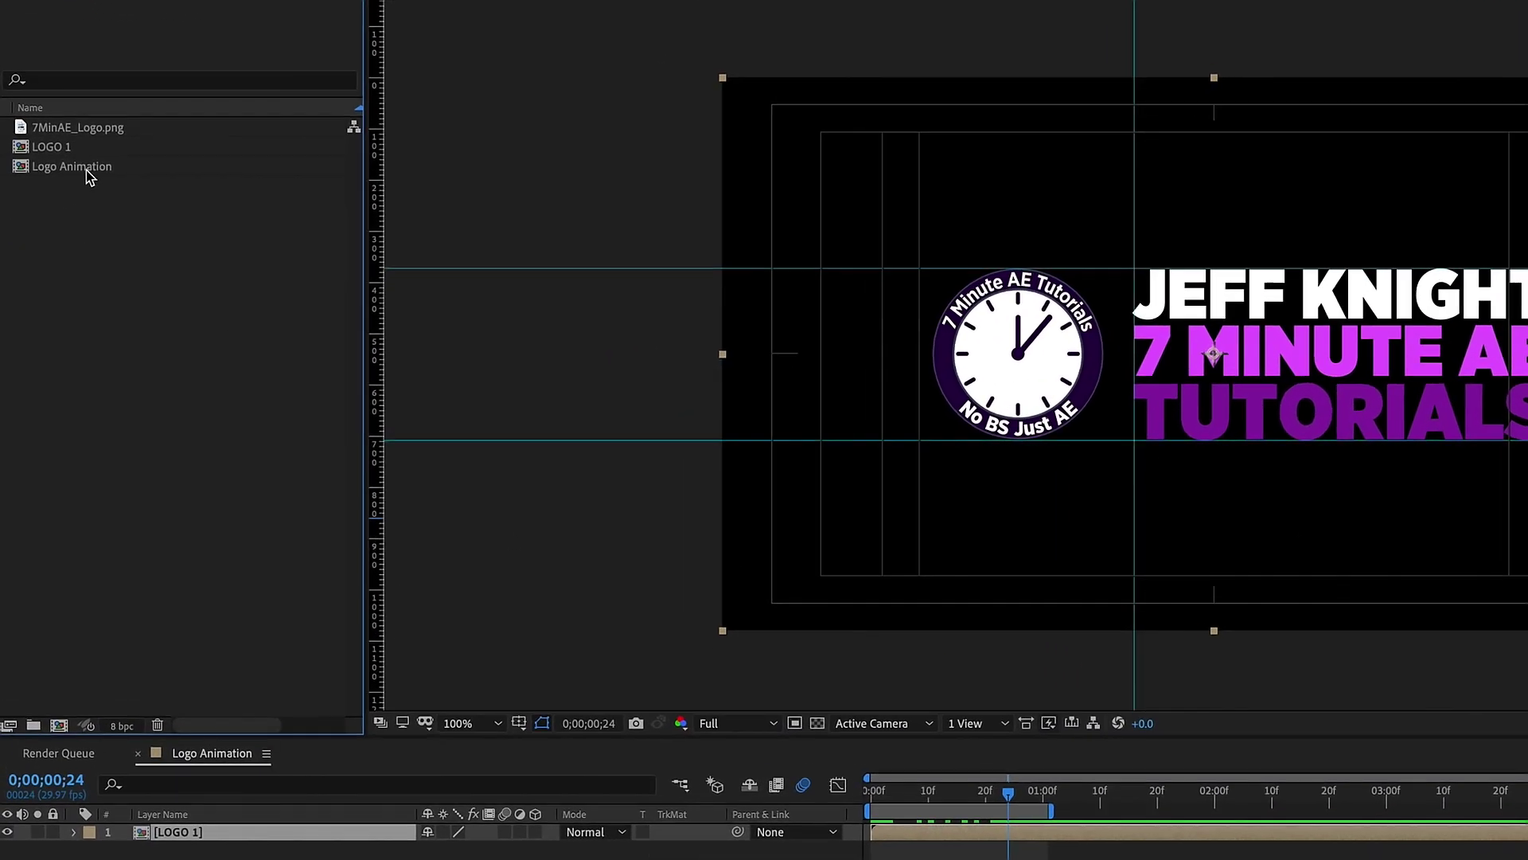
Step: Make a new comp from the Logo Animation comp and rename it MAIN_PRECOMP
click(89, 168)
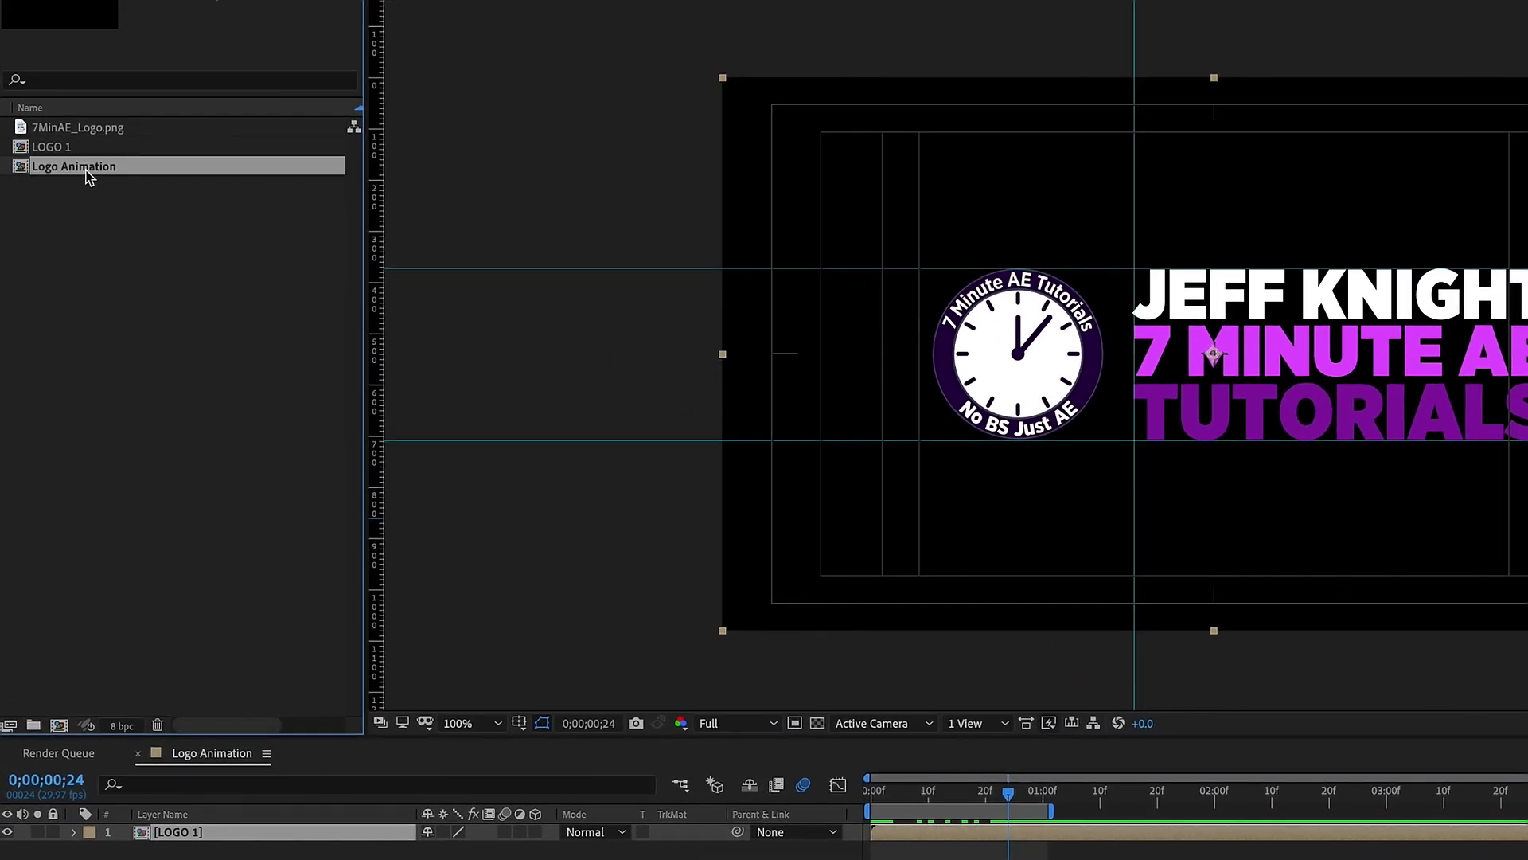
drag(72, 169, 59, 728)
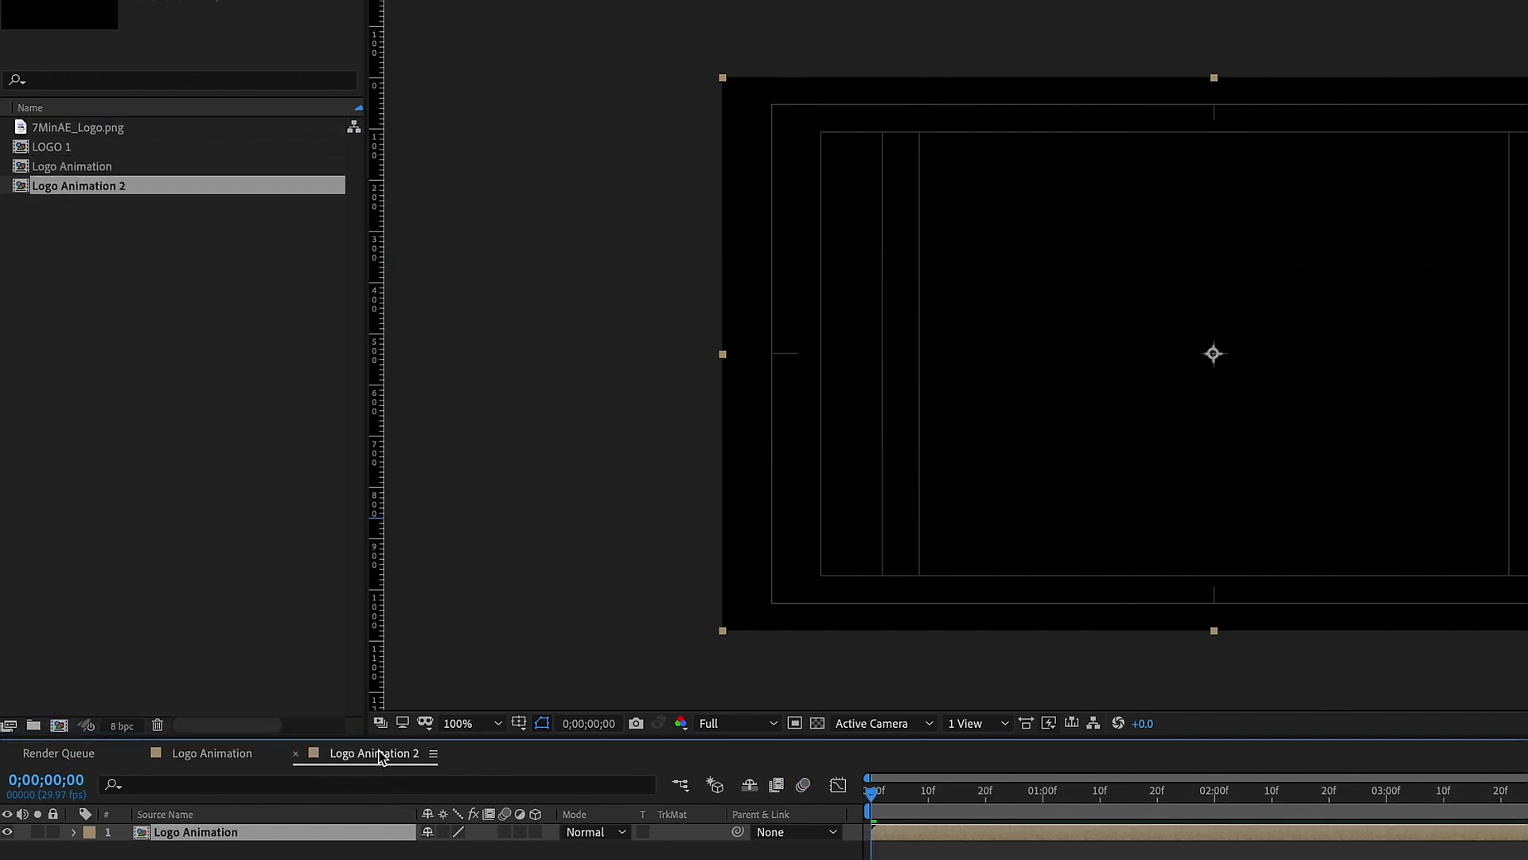
key(ctrl+k)
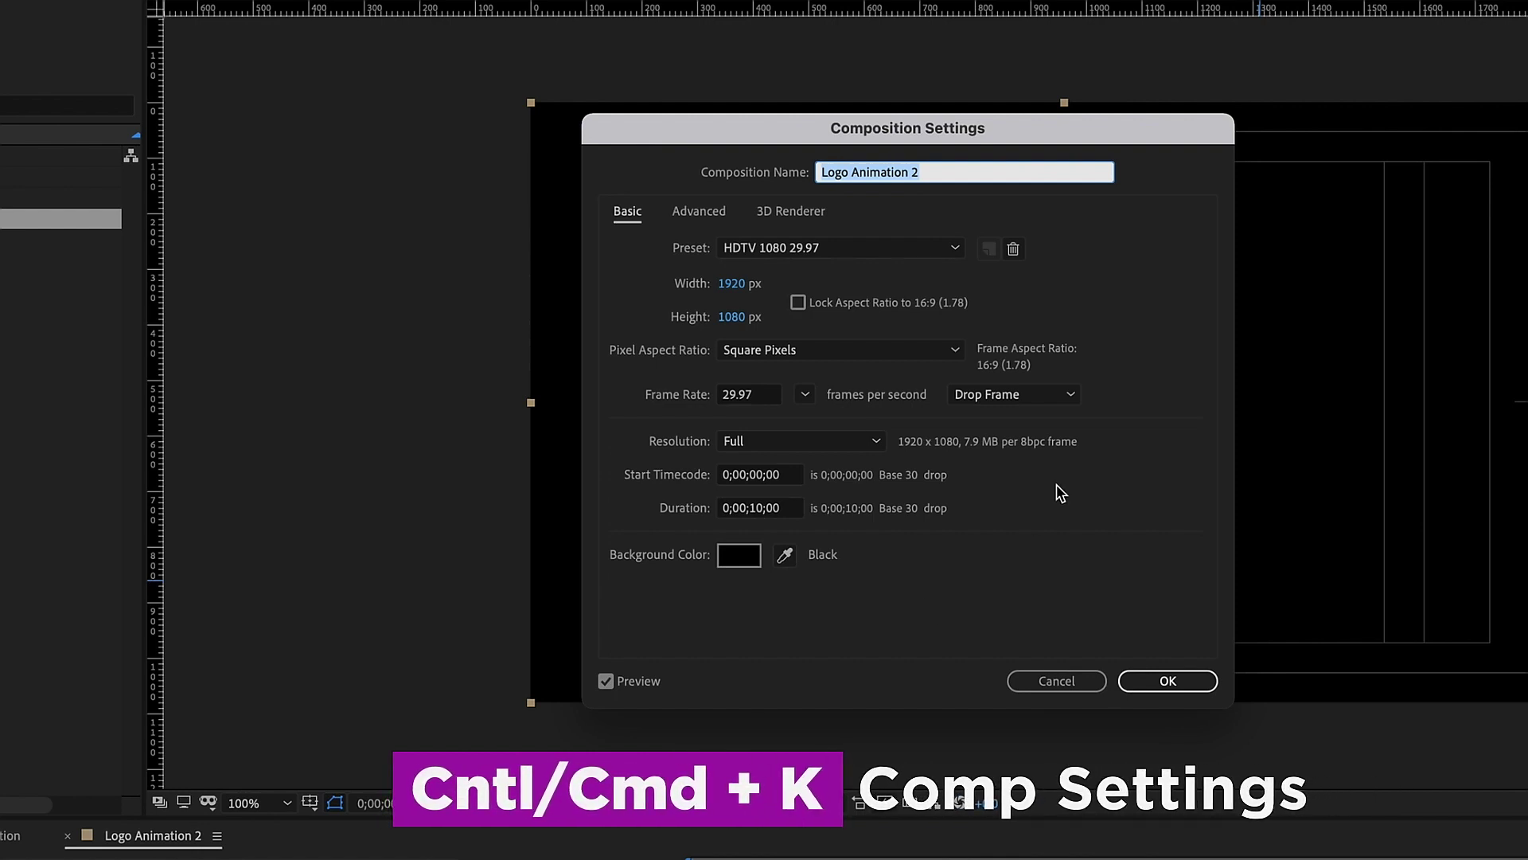
text(MAIN_PRECOMP)
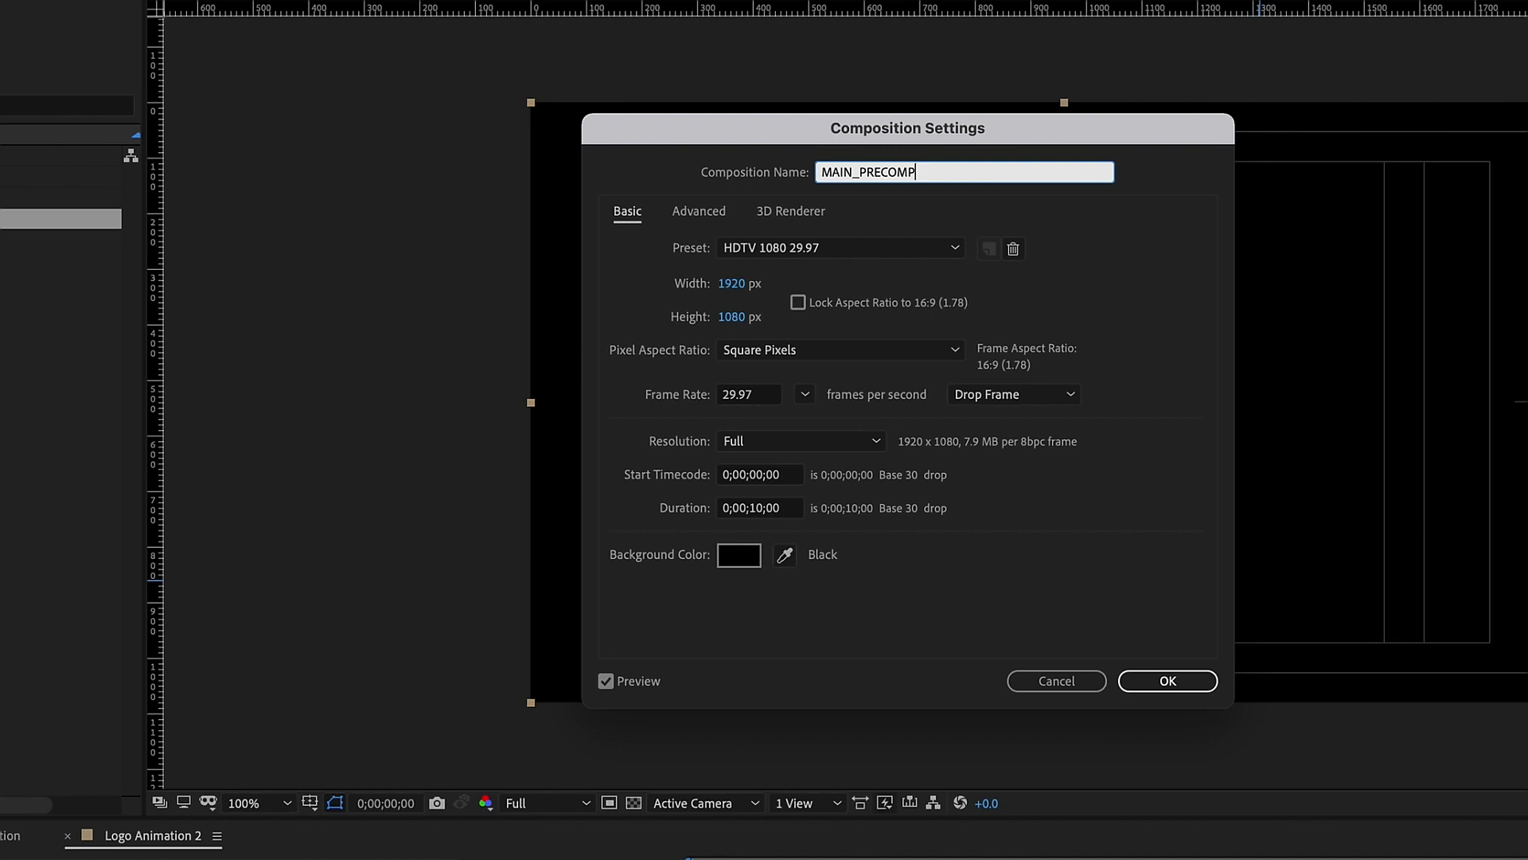
click(1181, 683)
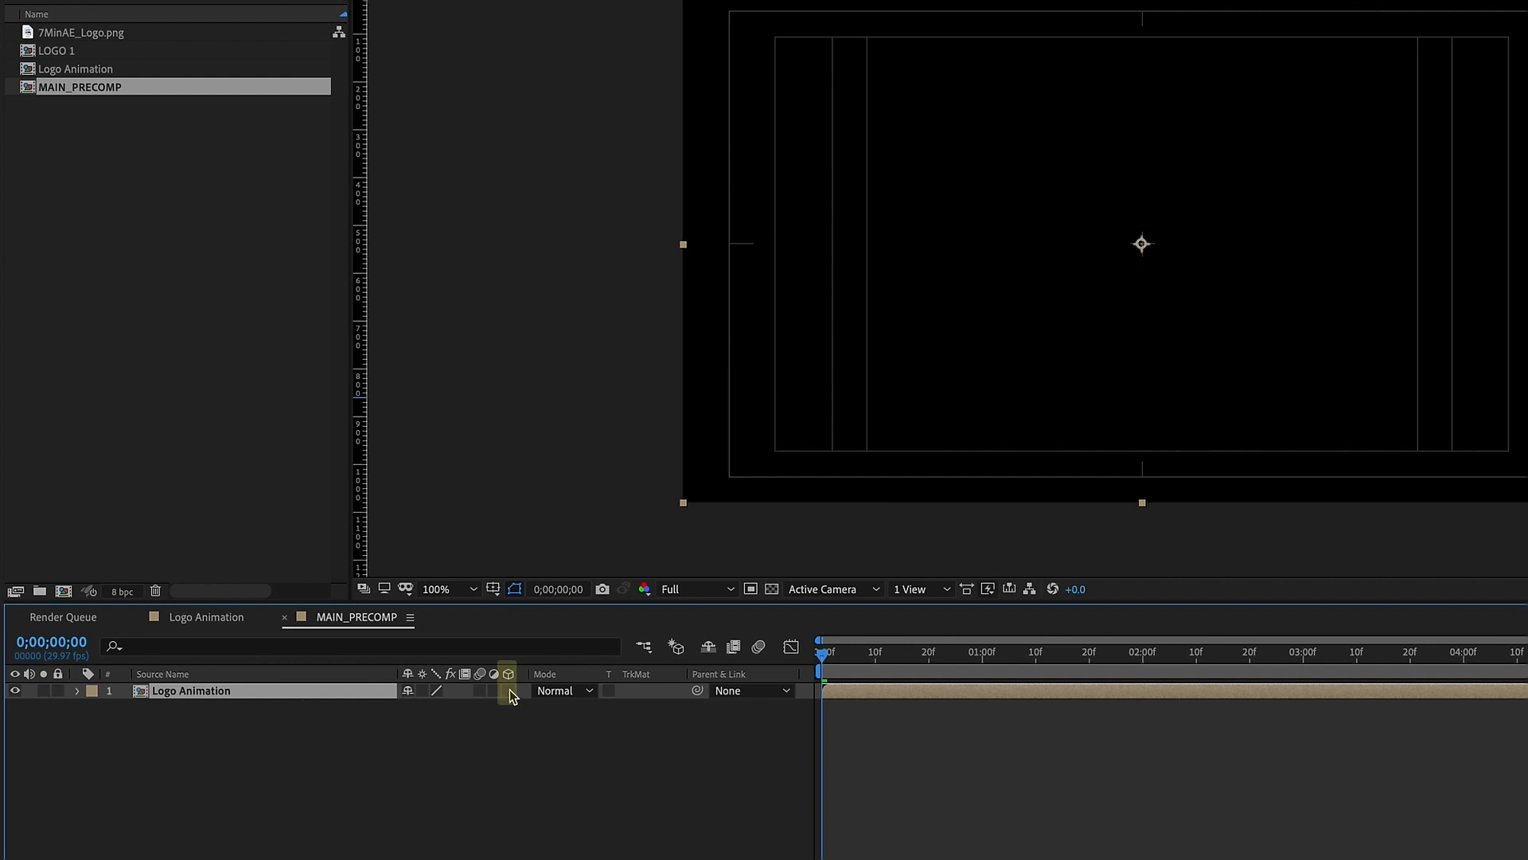
Step: Make the Logo Animation layer 3D and duplicate it at frame 22
click(508, 691)
drag(829, 653, 939, 653)
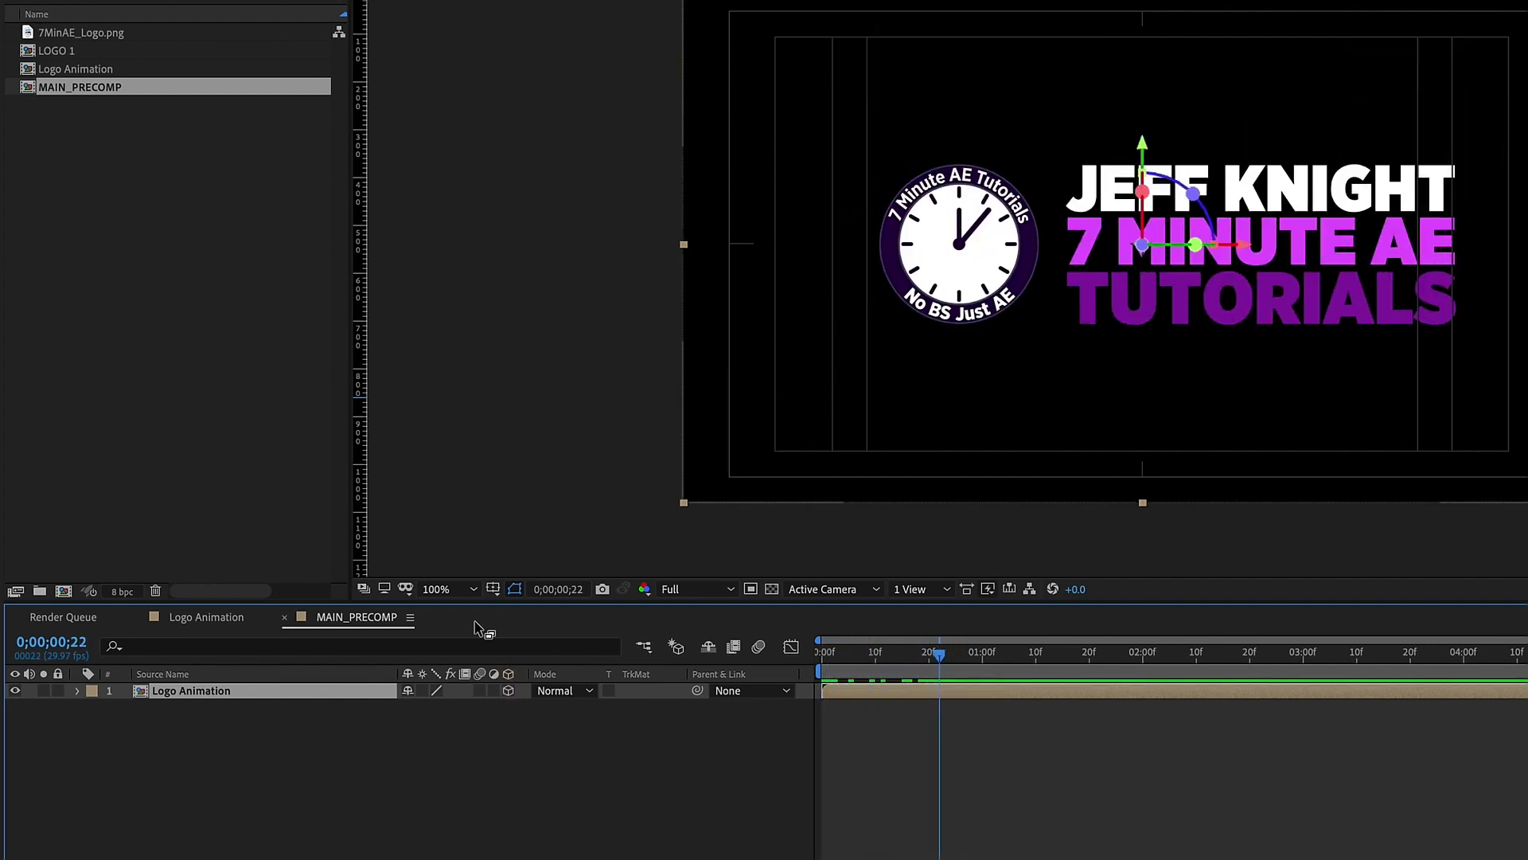
key(ctrl+d)
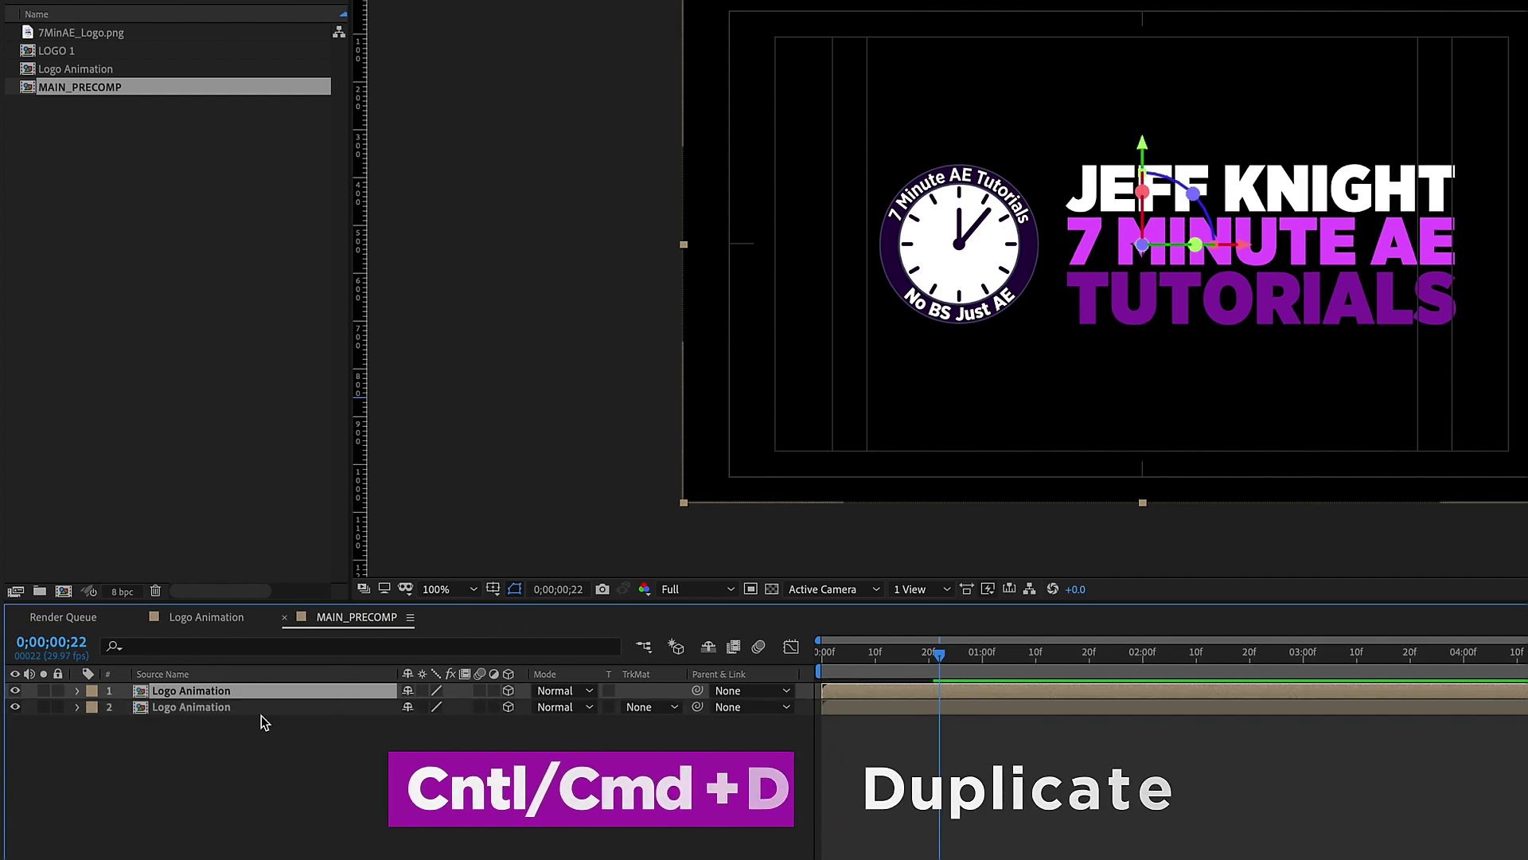
click(219, 708)
Step: Flip the duplicate 180° on X Rotation and lower it to Position Y 886
key(r)
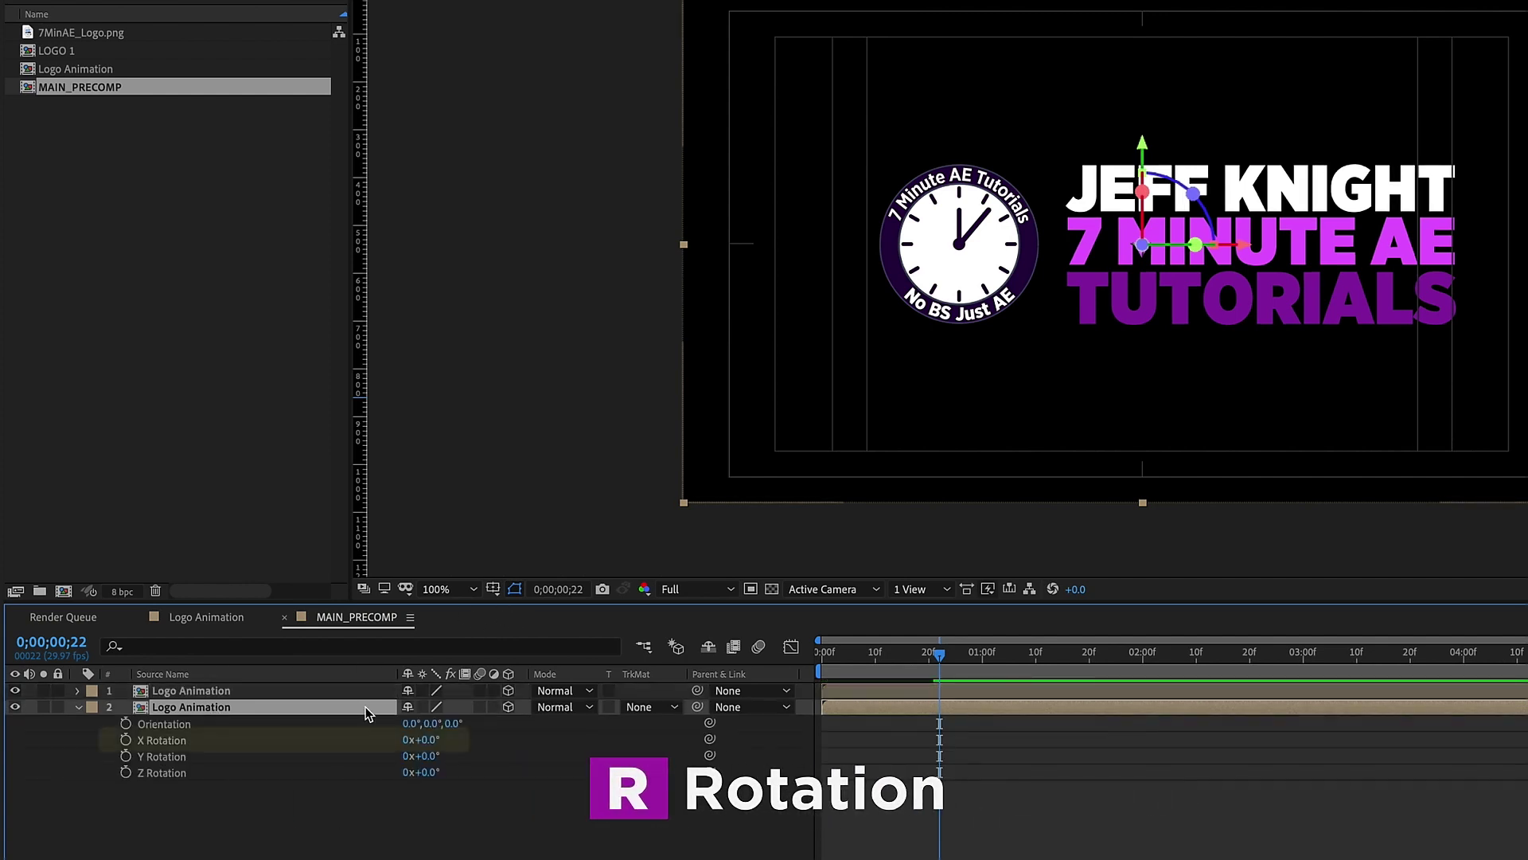
click(430, 754)
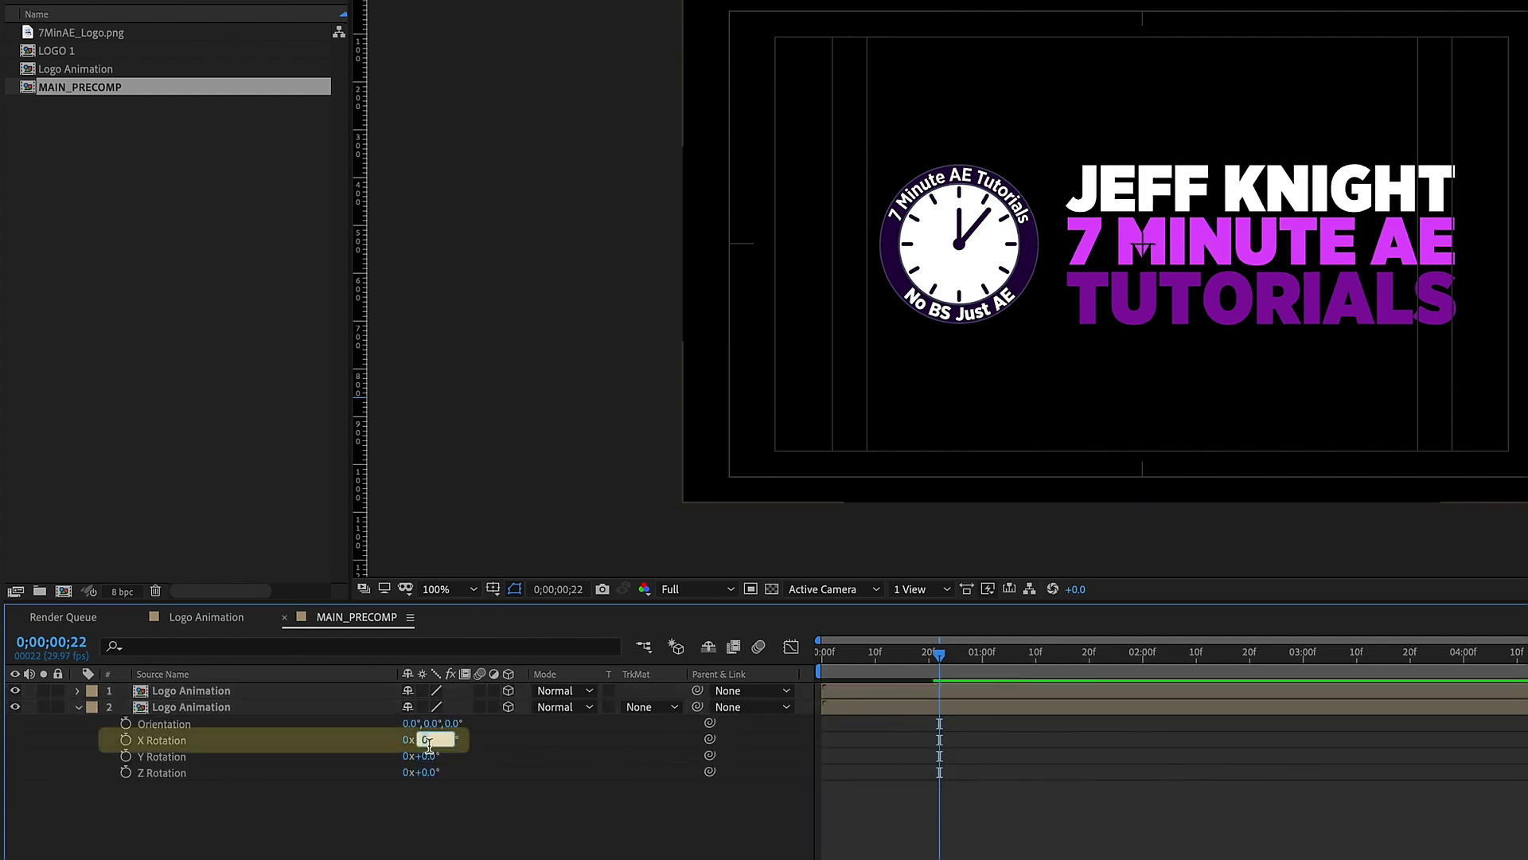
text(180)
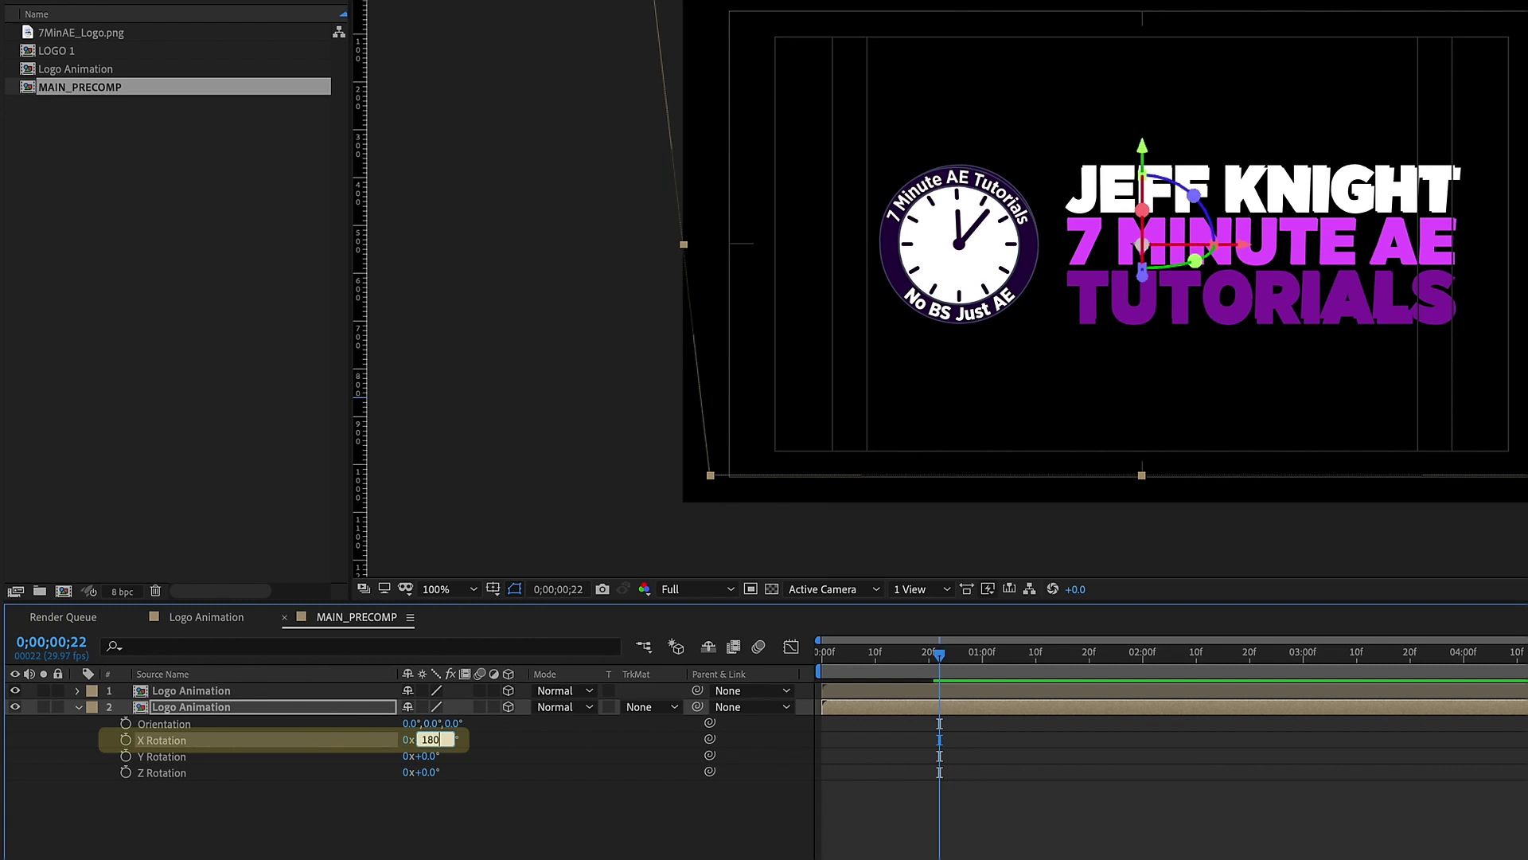
key(Return)
key(p)
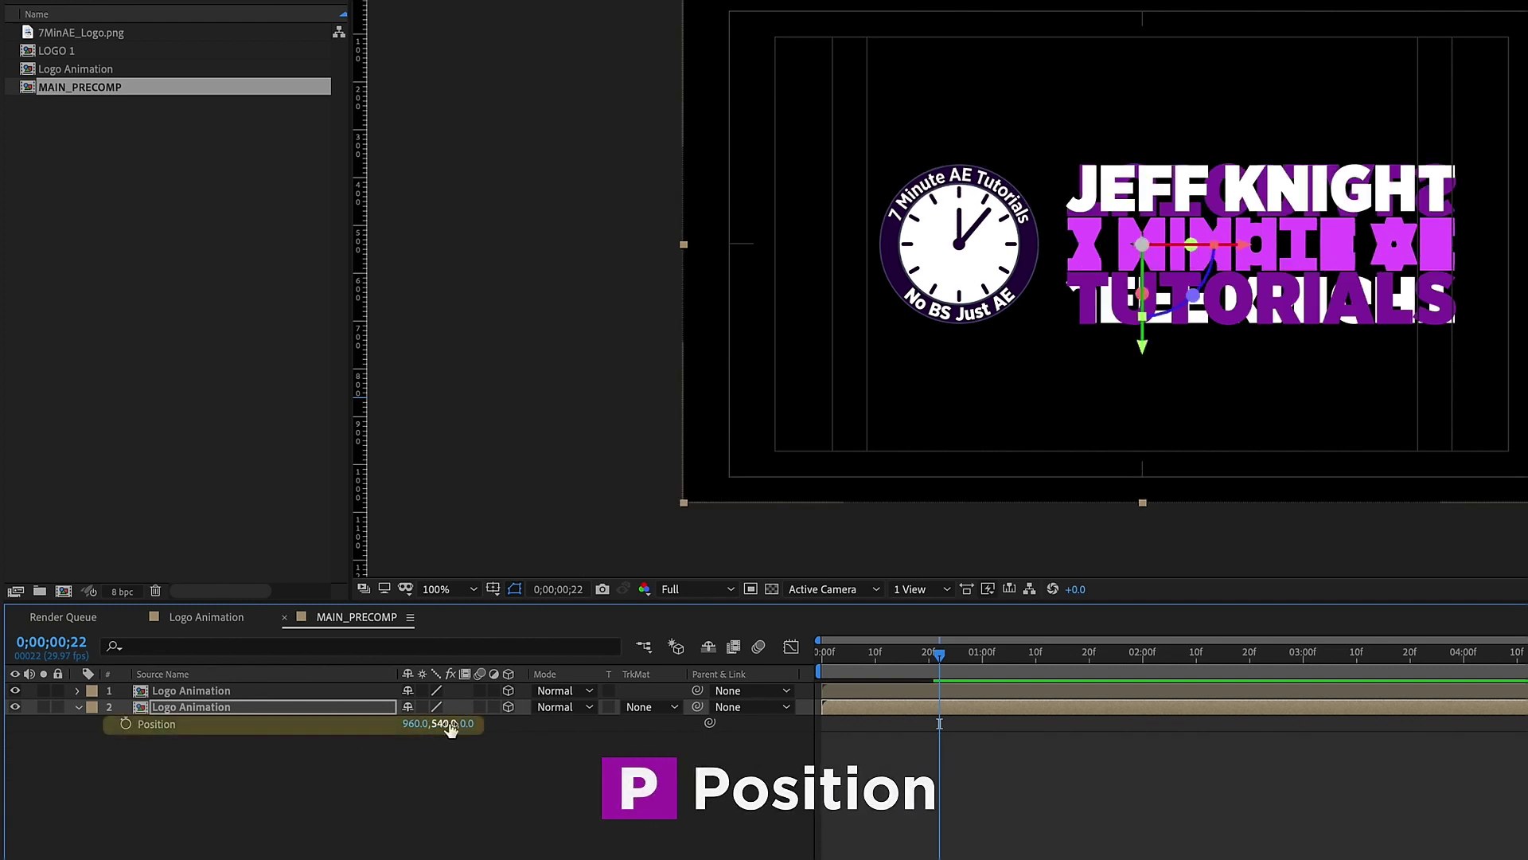
drag(451, 729, 812, 688)
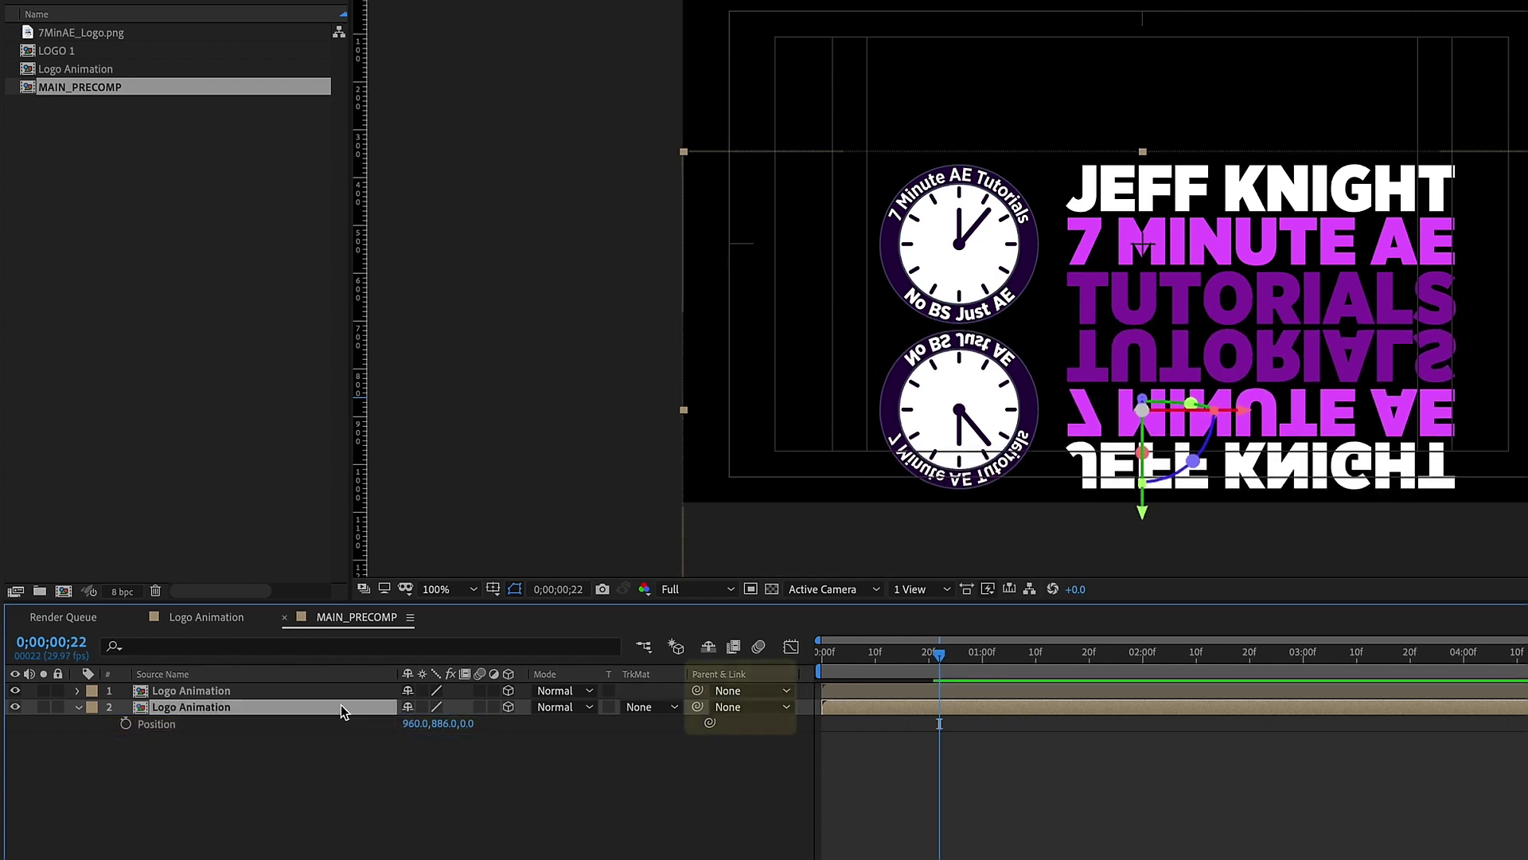
Step: Parent the flipped copy to the original logo layer and name it LOGO REFLECT
drag(697, 715, 341, 690)
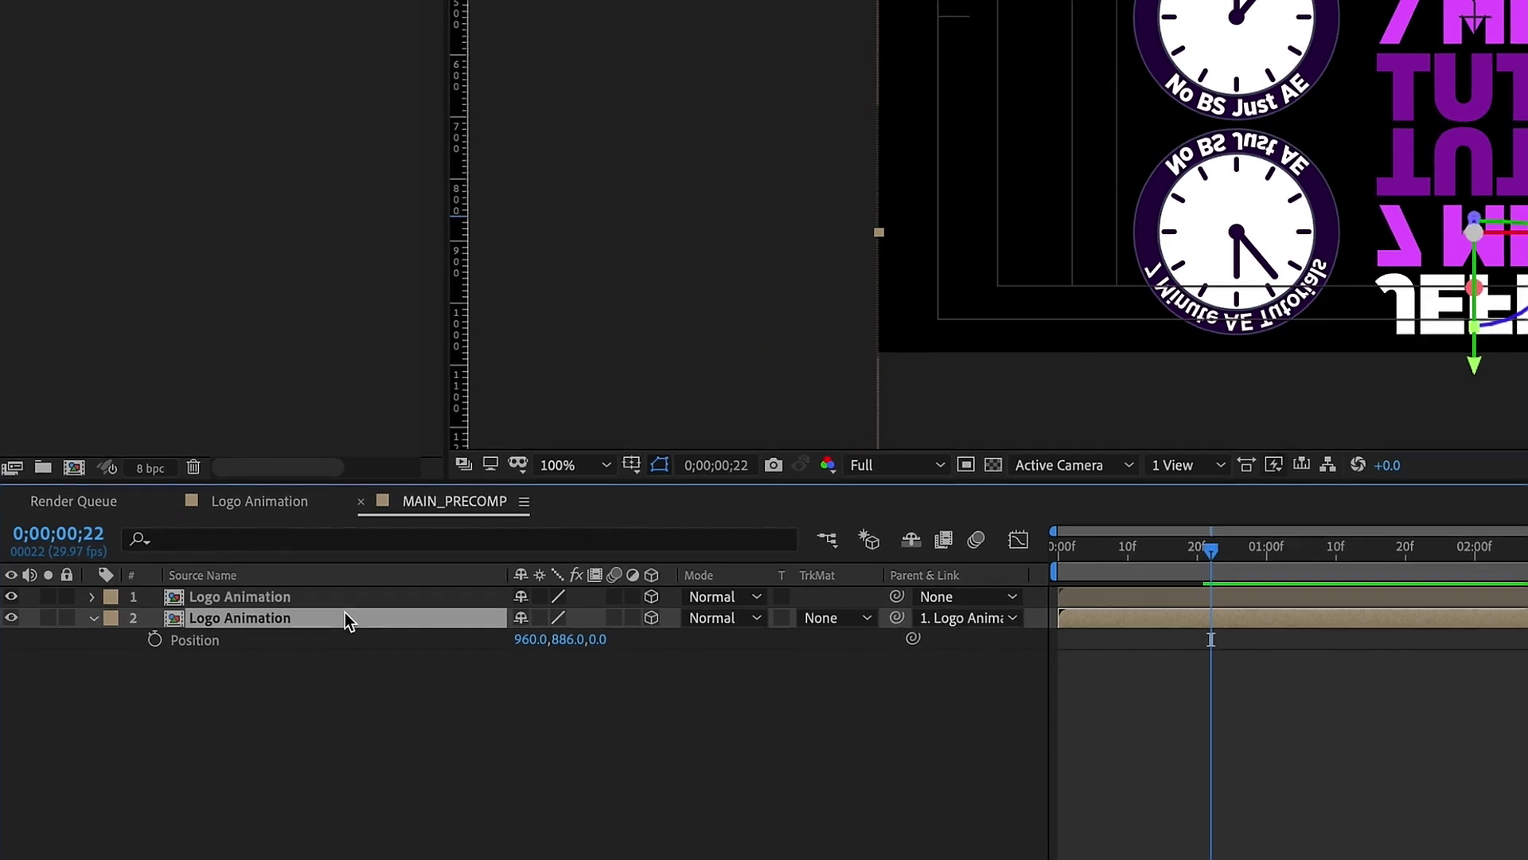
key(Return)
text(LOGO REFLECT)
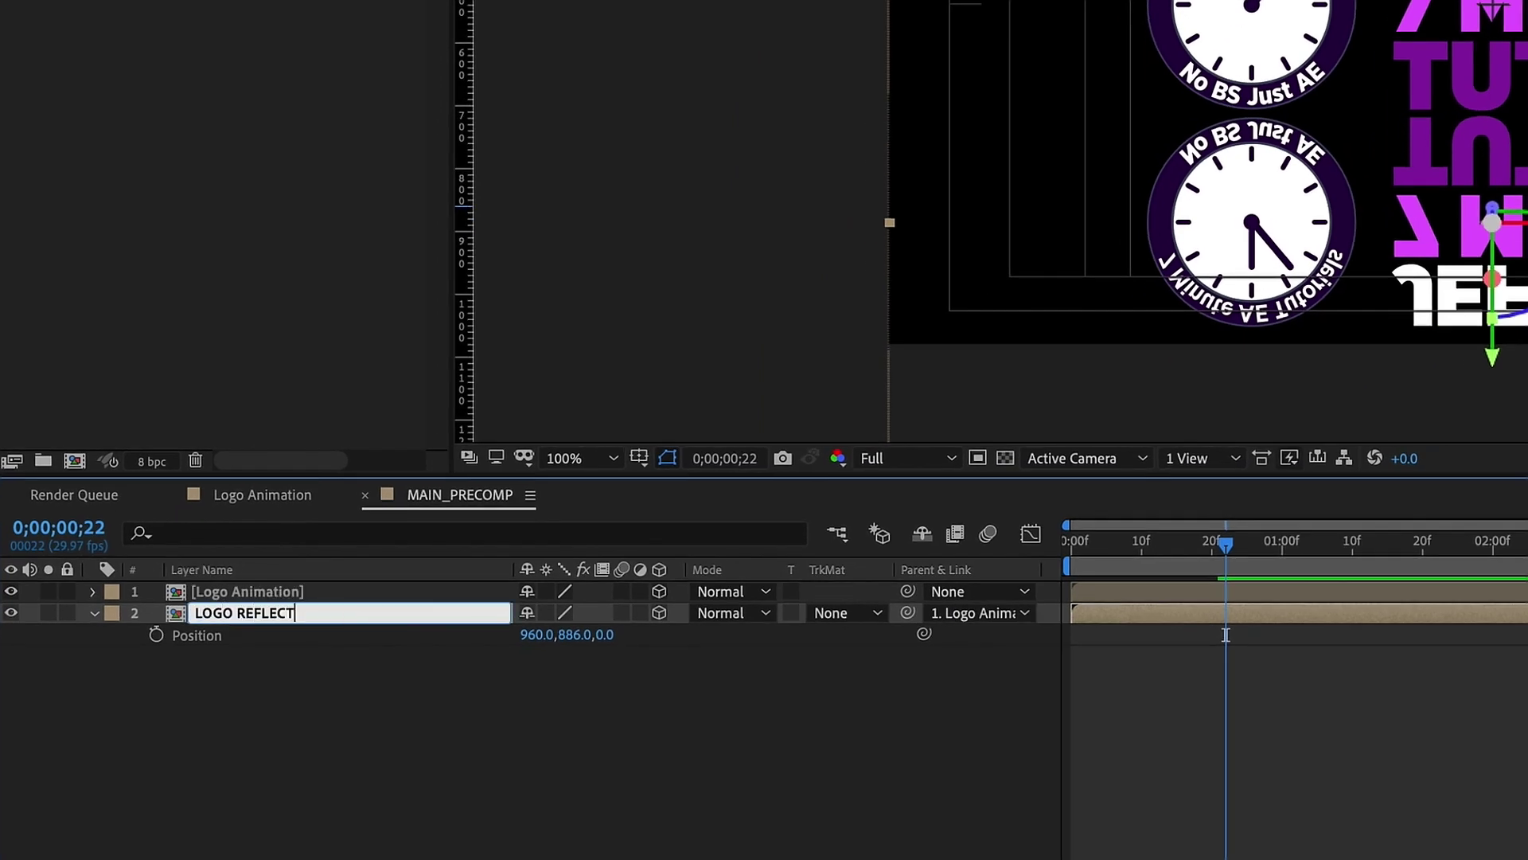
key(Return)
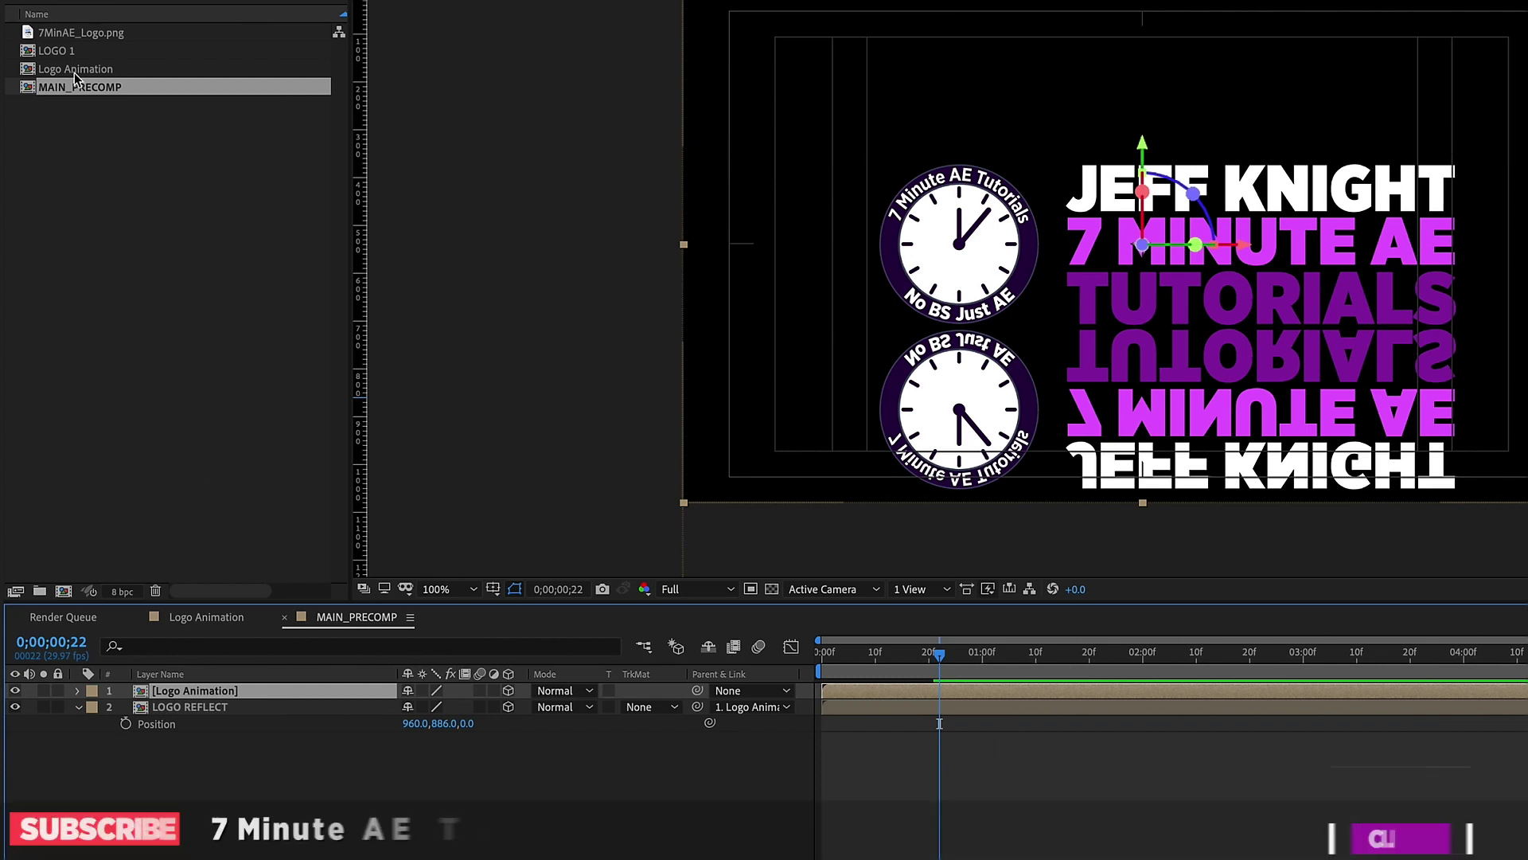
Step: Inside LOGO 1, parent layers 2–4 to tutorials and move tutorials to Position X 742
double_click(56, 50)
click(219, 739)
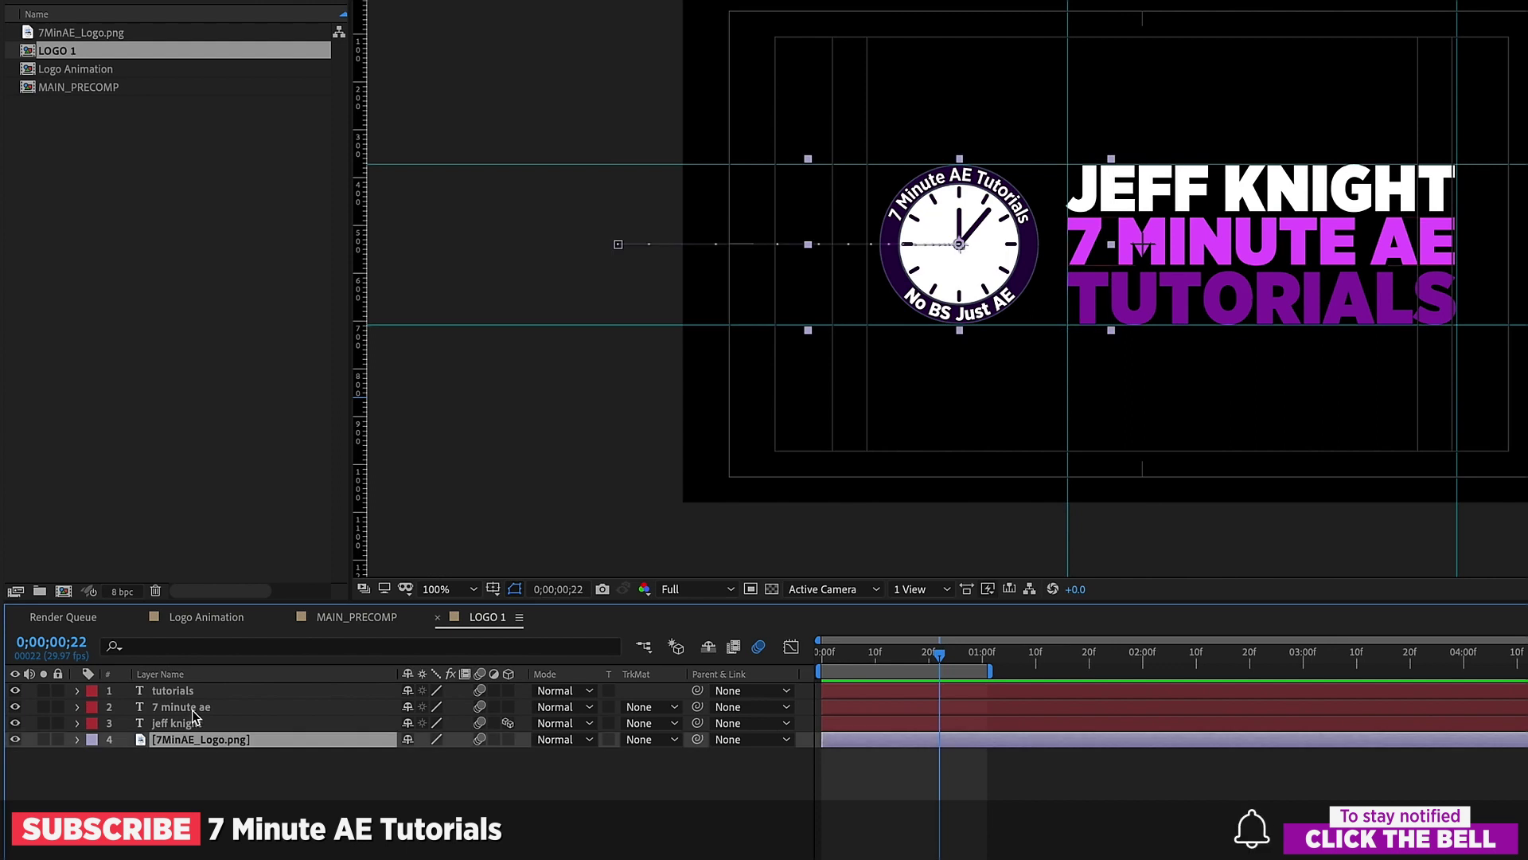
shift+click(194, 708)
drag(698, 707, 215, 690)
click(215, 691)
key(p)
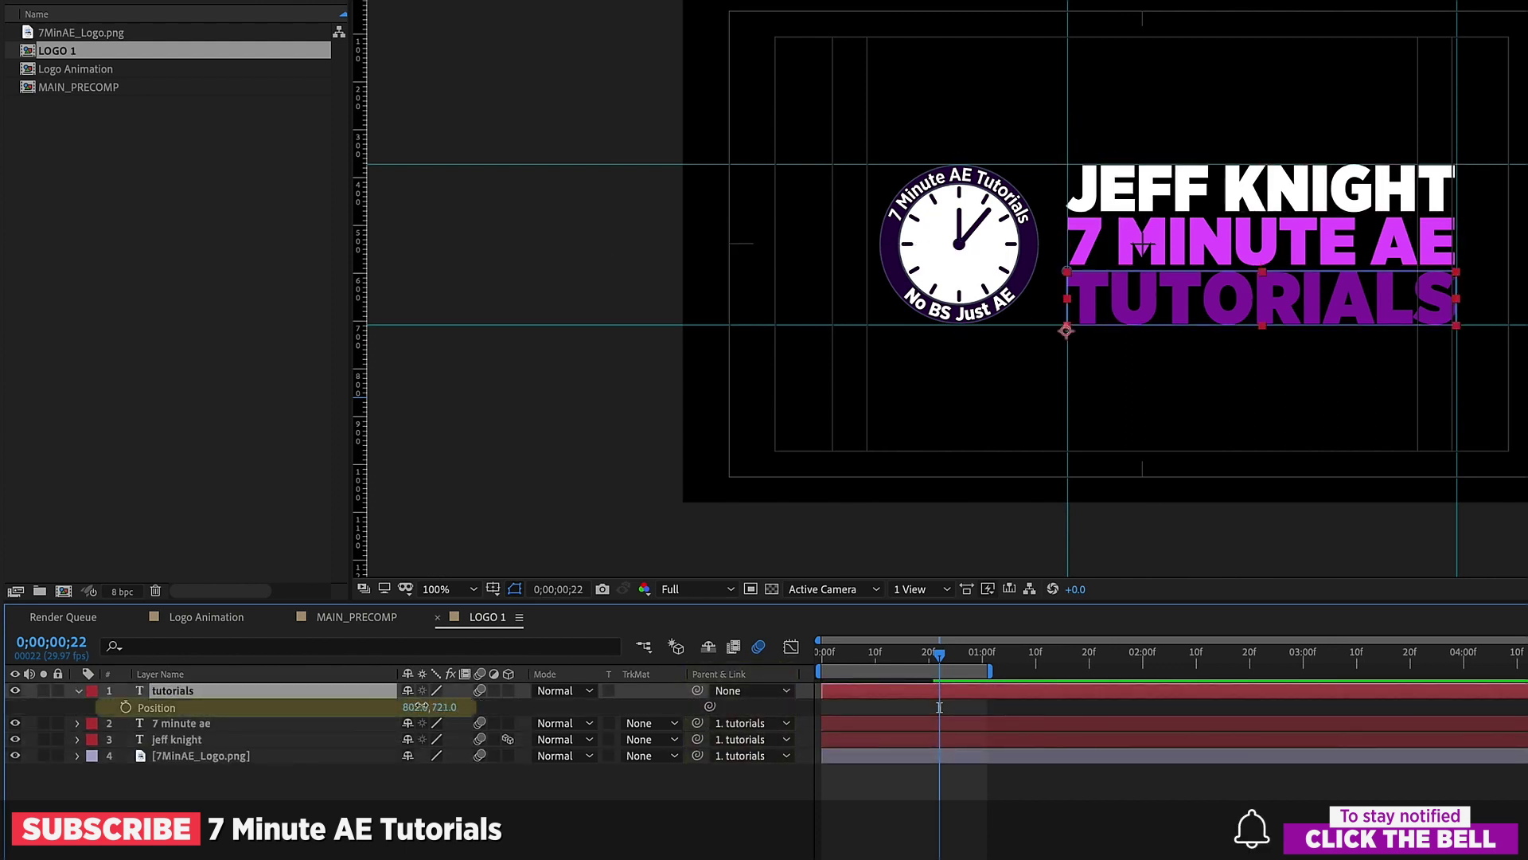
drag(416, 707, 365, 708)
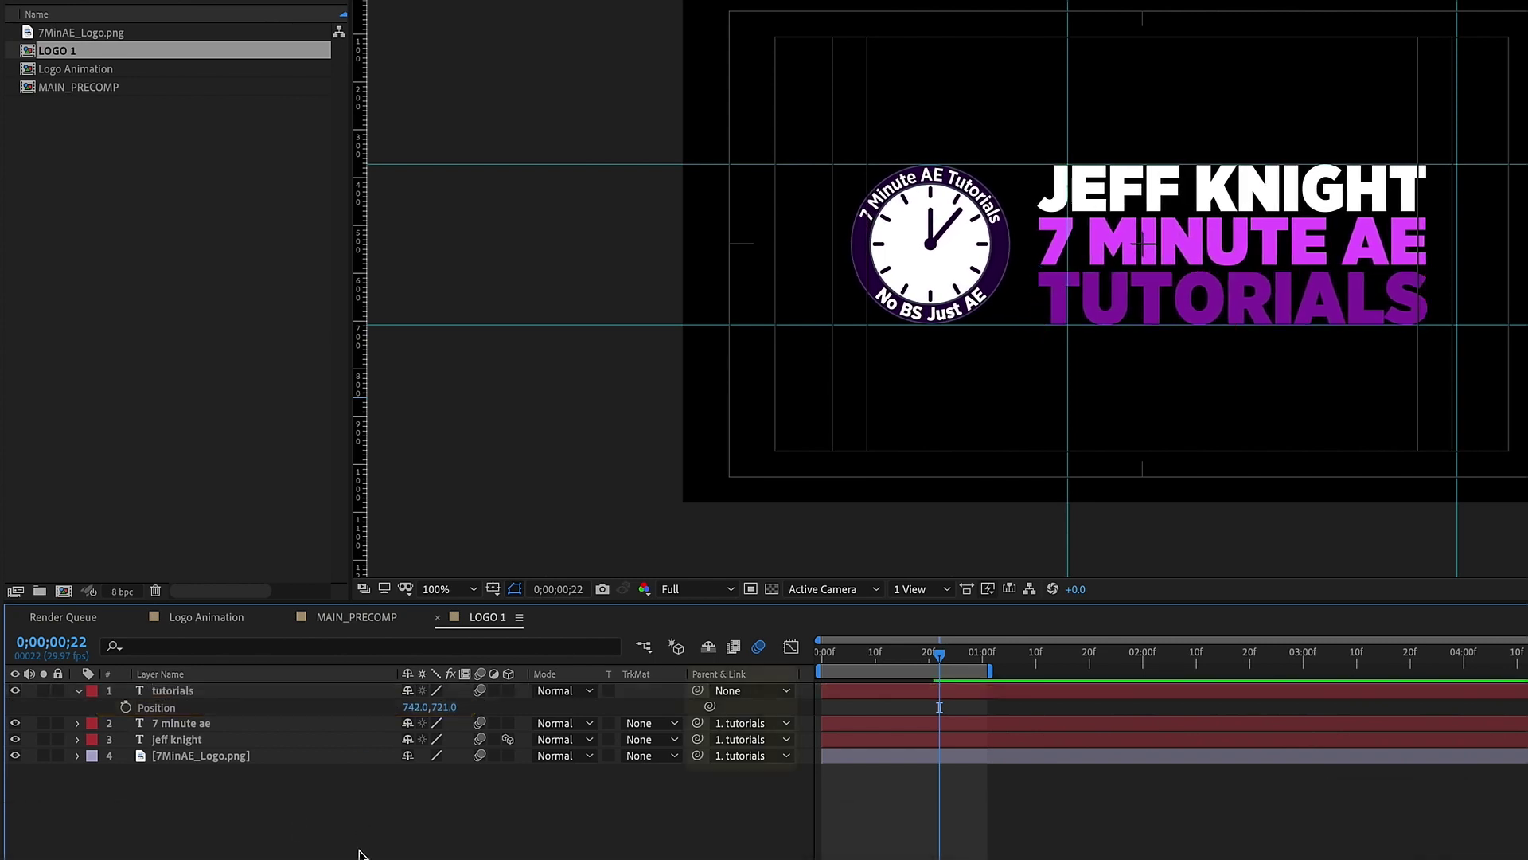
Step: Set the Parent of layers 2–4 back to None
drag(358, 843, 362, 721)
click(748, 723)
click(748, 747)
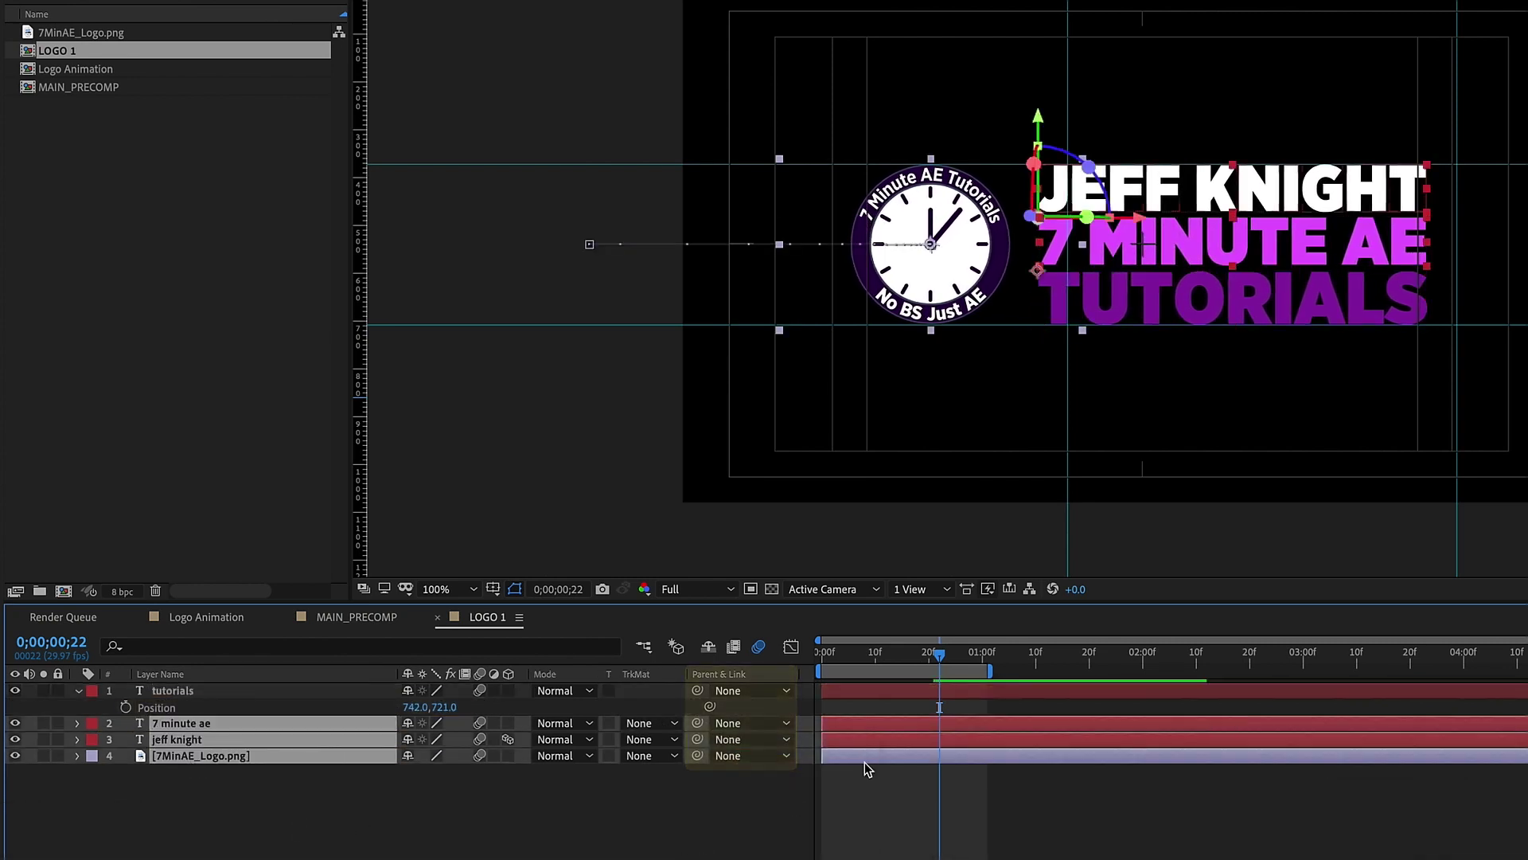
click(864, 765)
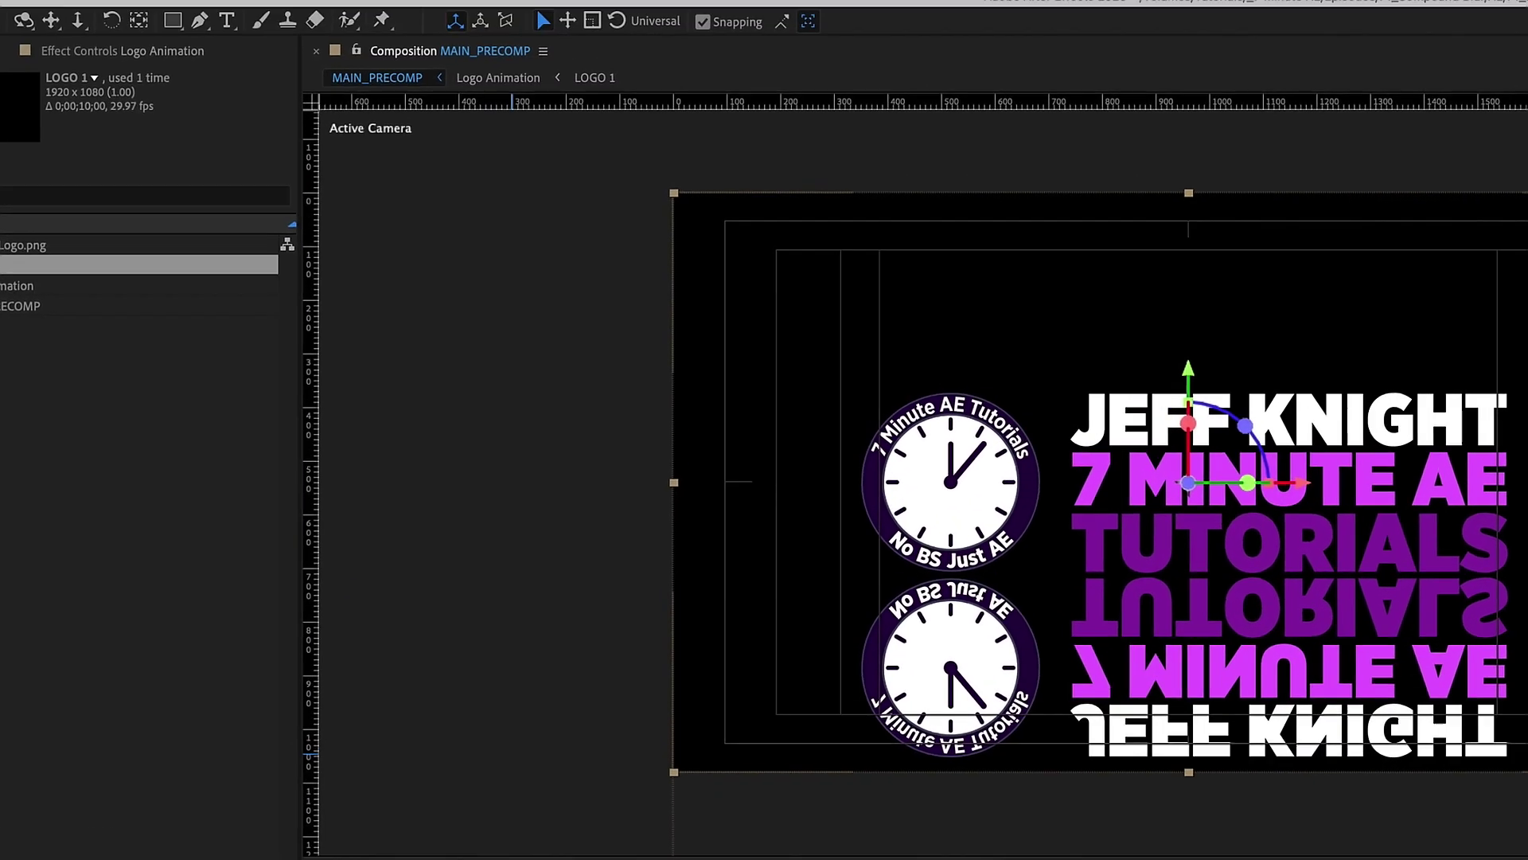
Step: Add a camera with default settings to MAIN_PRECOMP
click(285, 11)
mouse_move(287, 43)
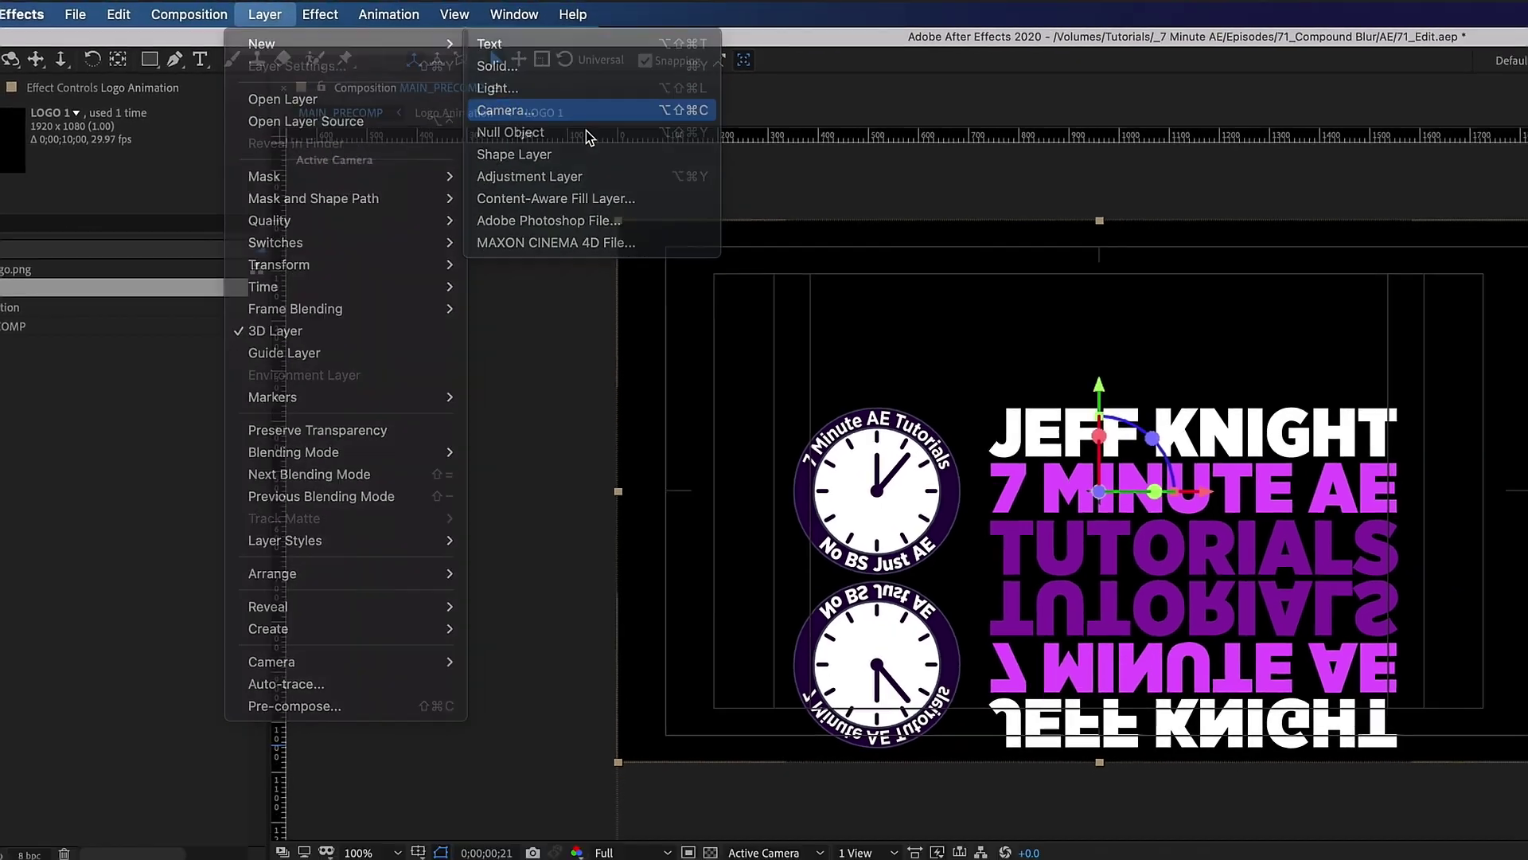
click(601, 124)
click(1450, 665)
Step: Add a 3D null object named CAMERA CONTROLLER
click(238, 19)
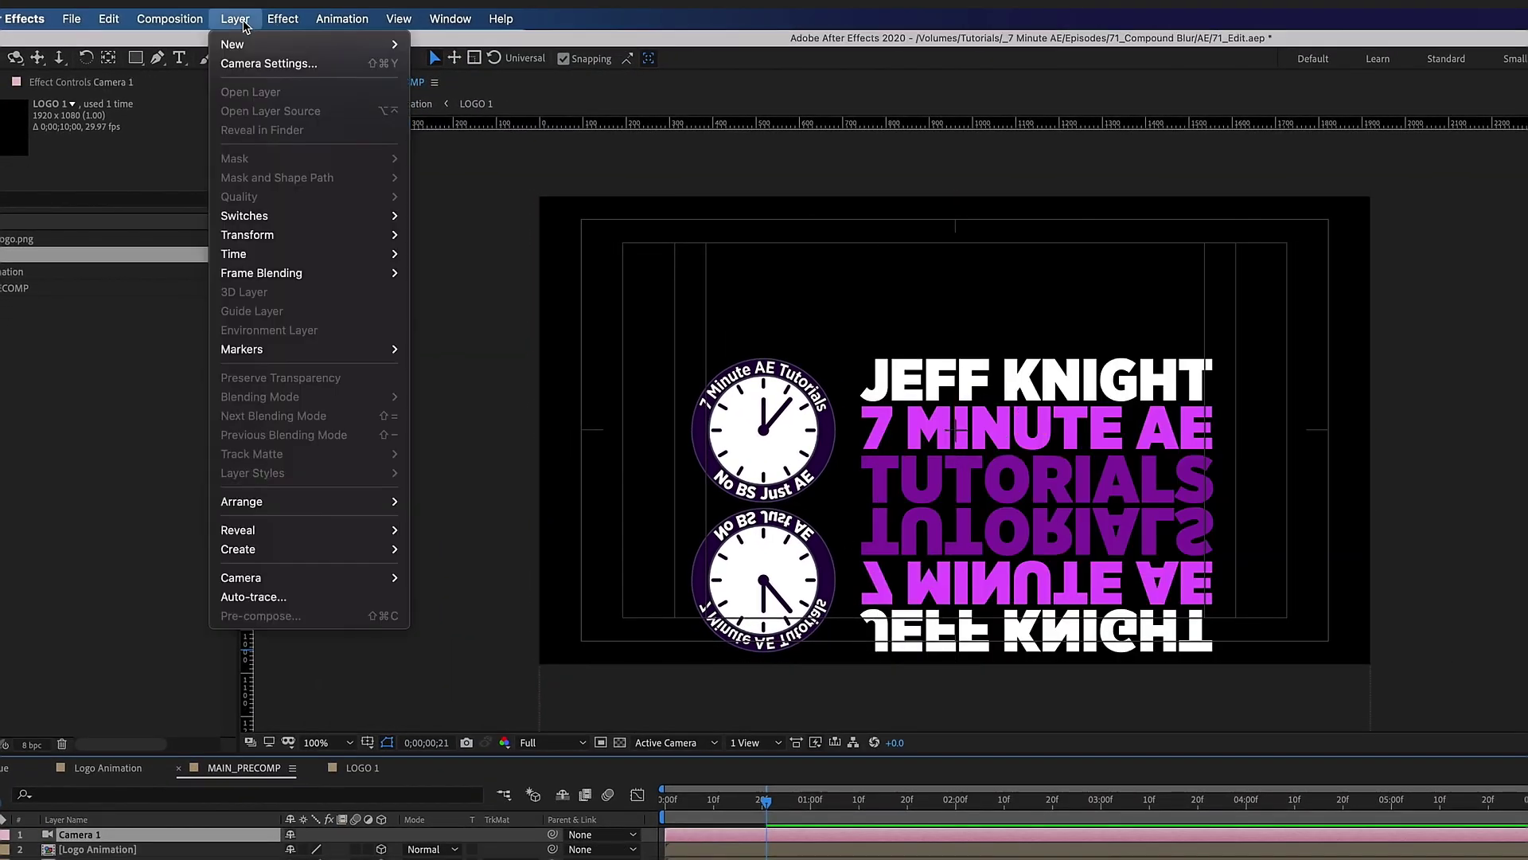
mouse_move(254, 40)
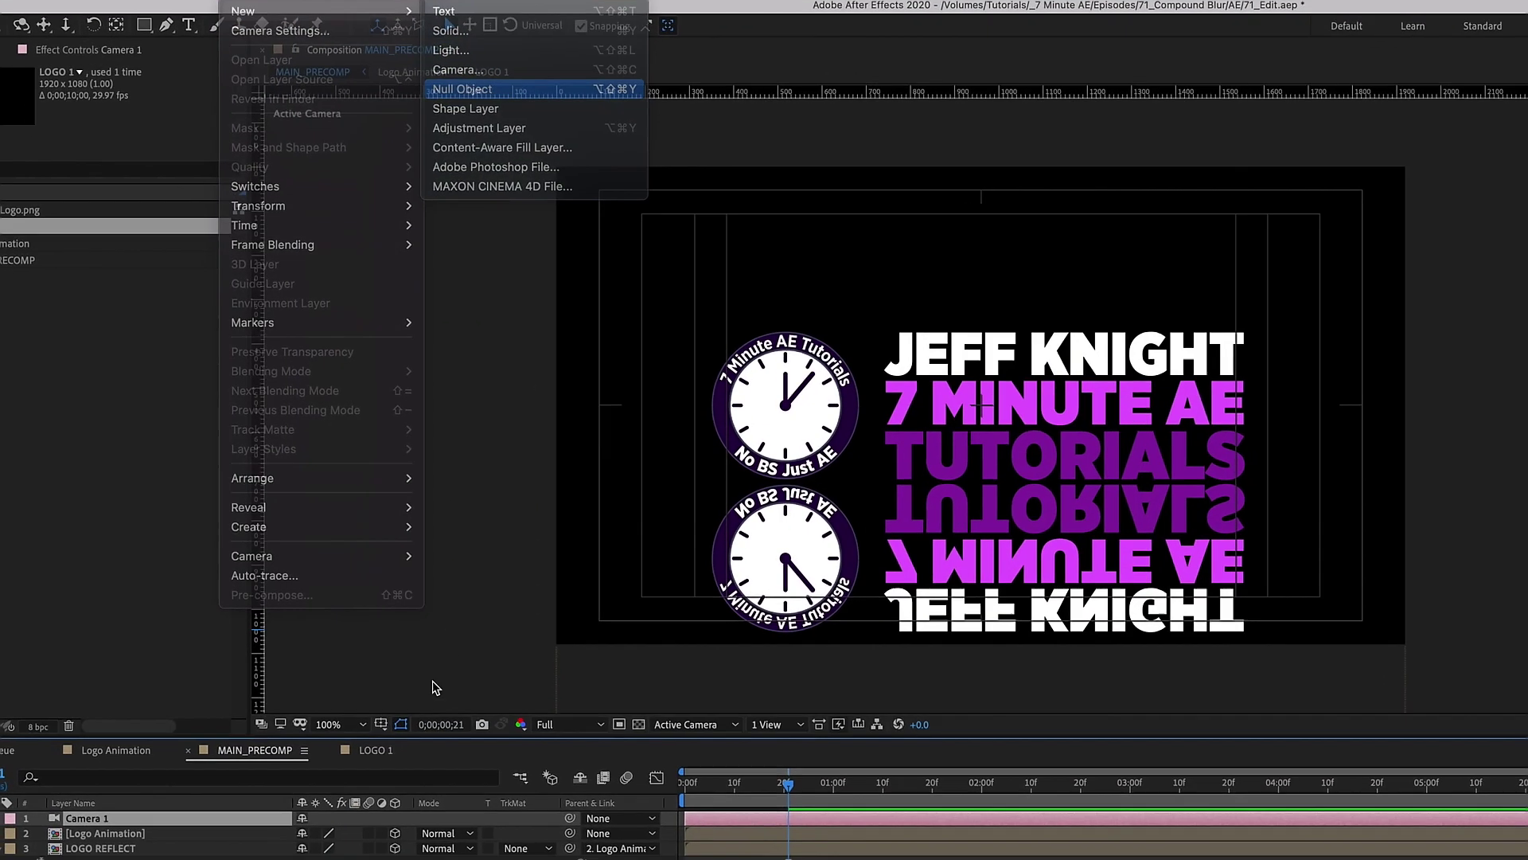
click(462, 88)
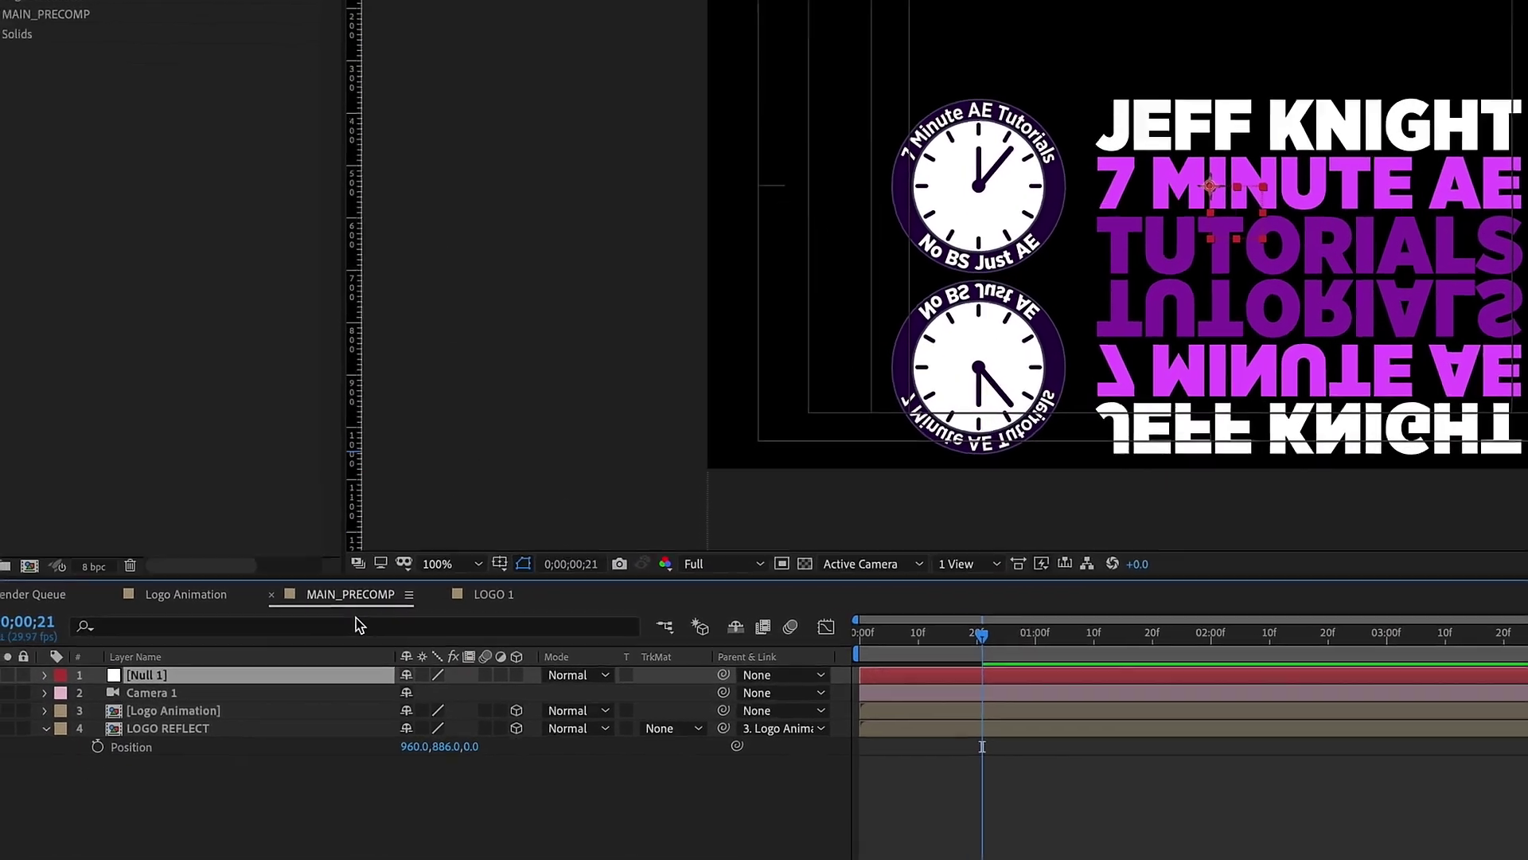
key(Return)
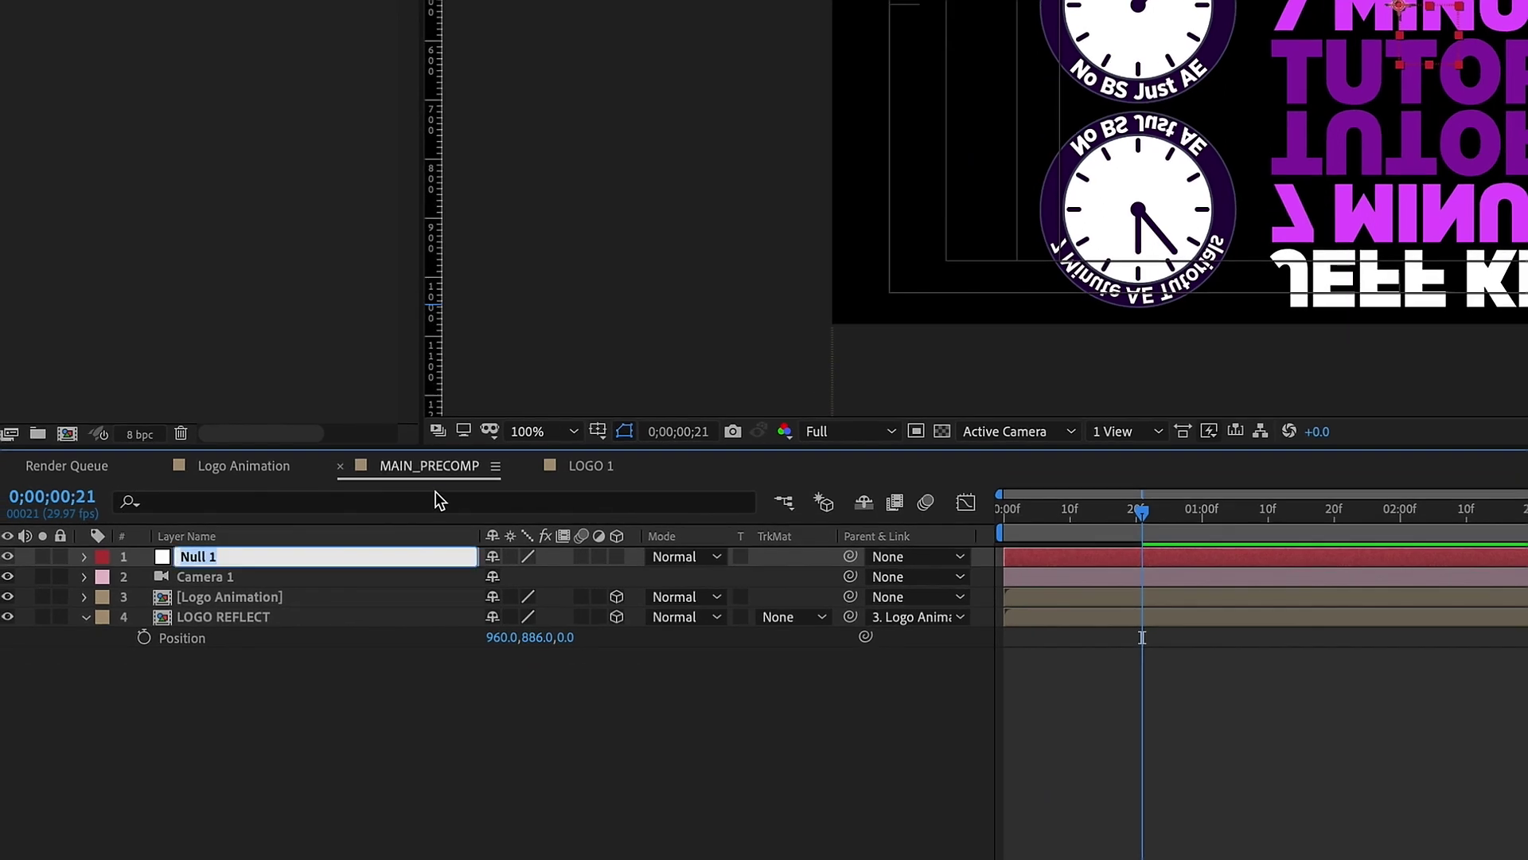
text(CAMERA CONTROLLER)
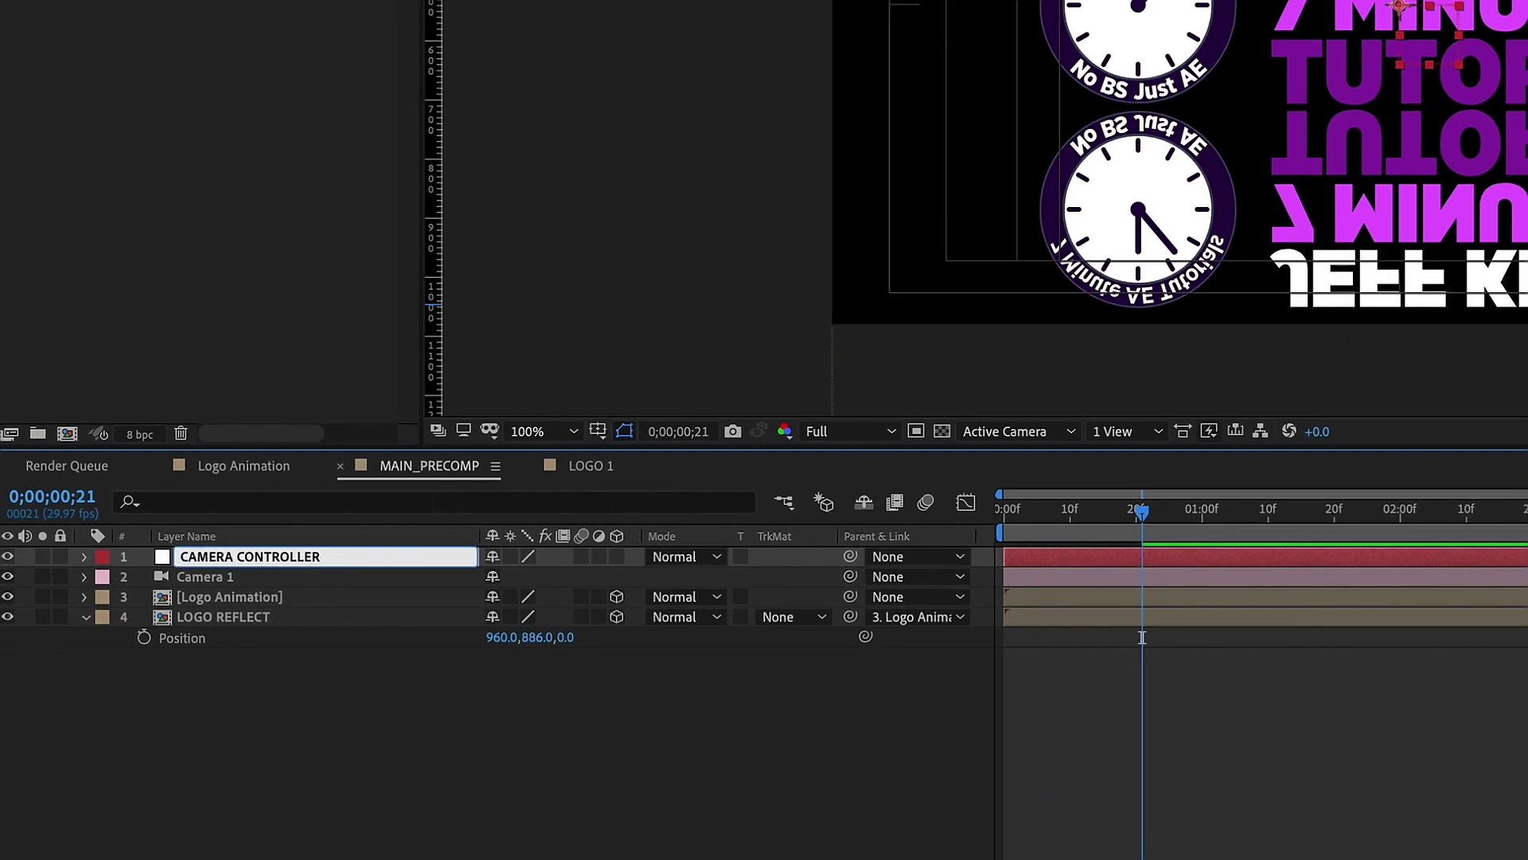
click(617, 556)
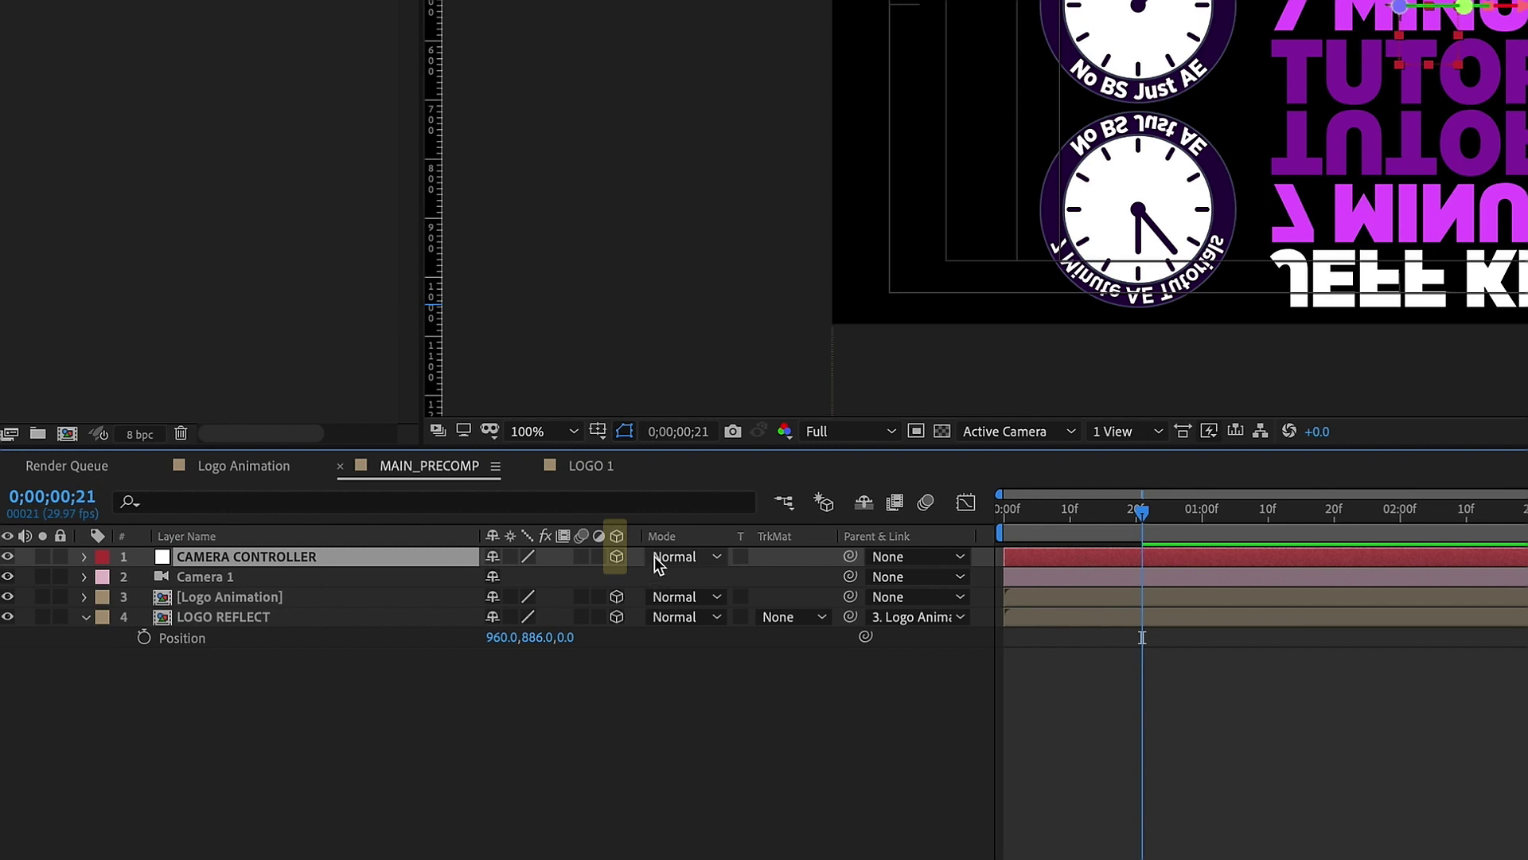
Step: Give the CAMERA CONTROLLER and Camera 1 layers a yellow label
shift+click(227, 576)
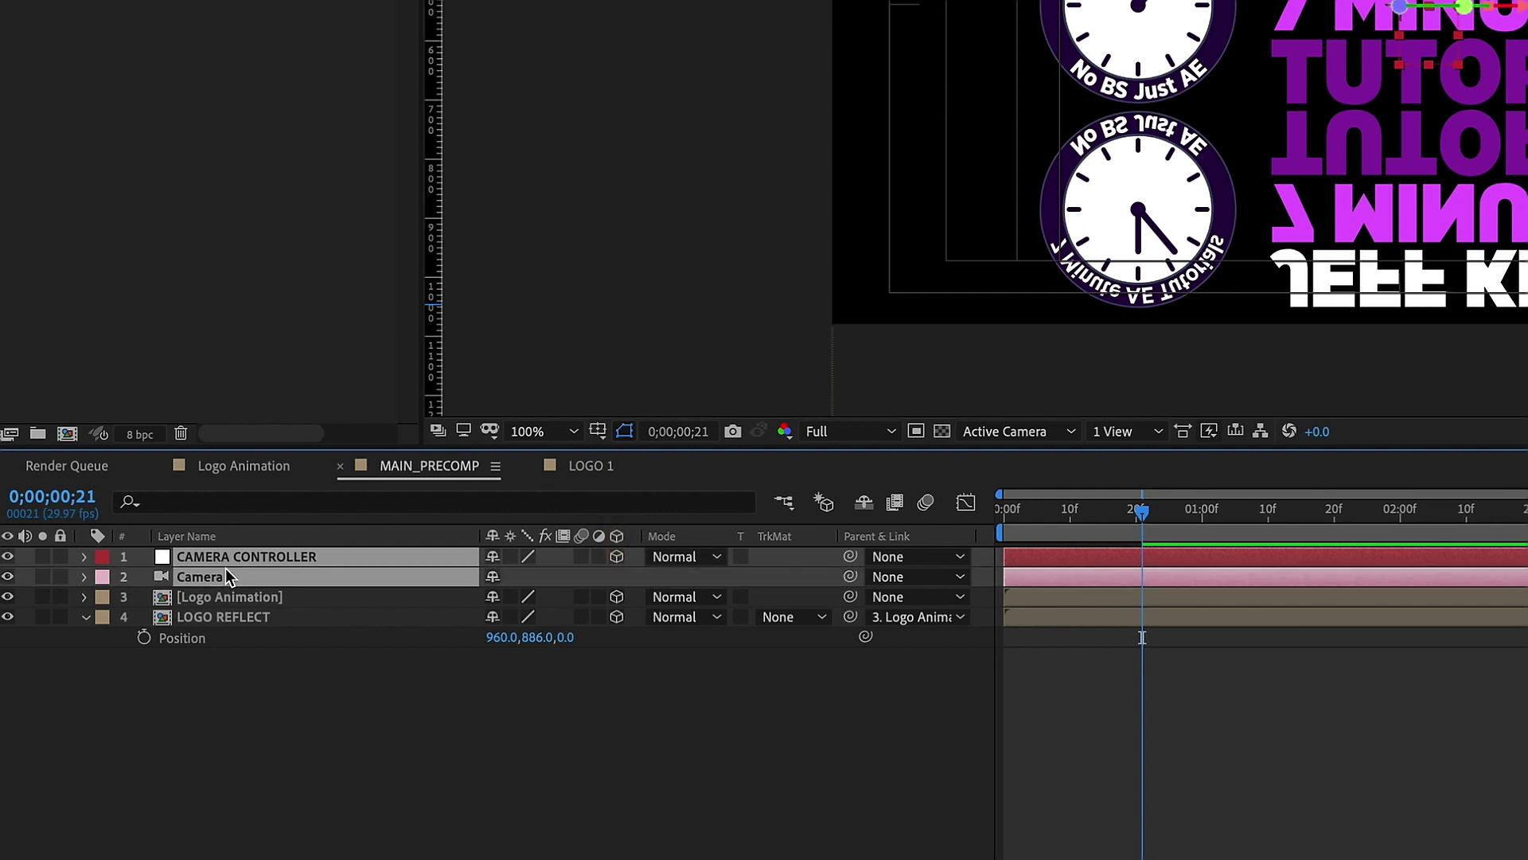
click(109, 557)
click(136, 694)
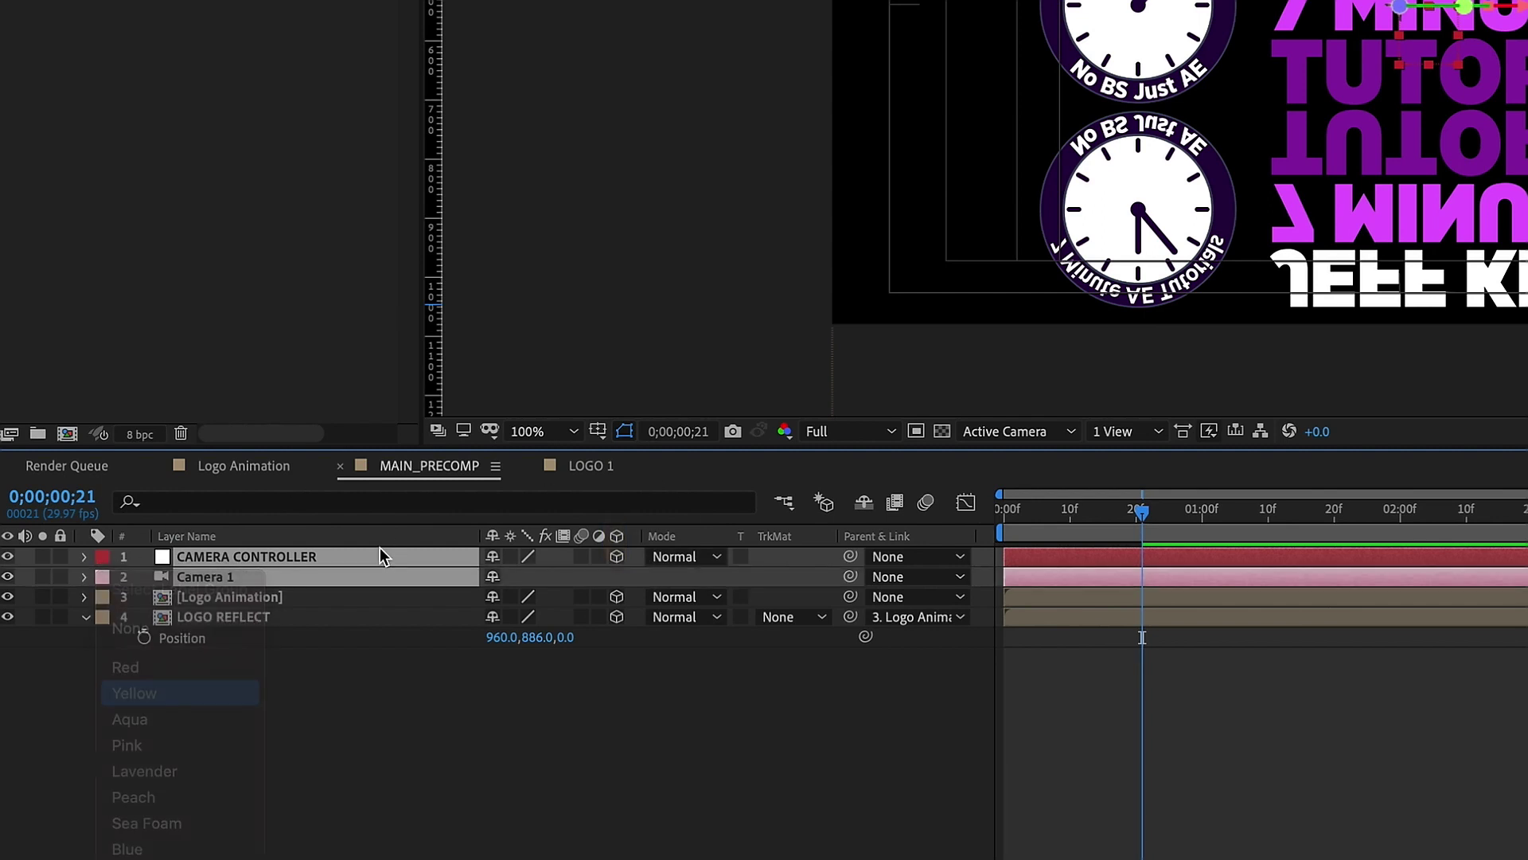
click(294, 641)
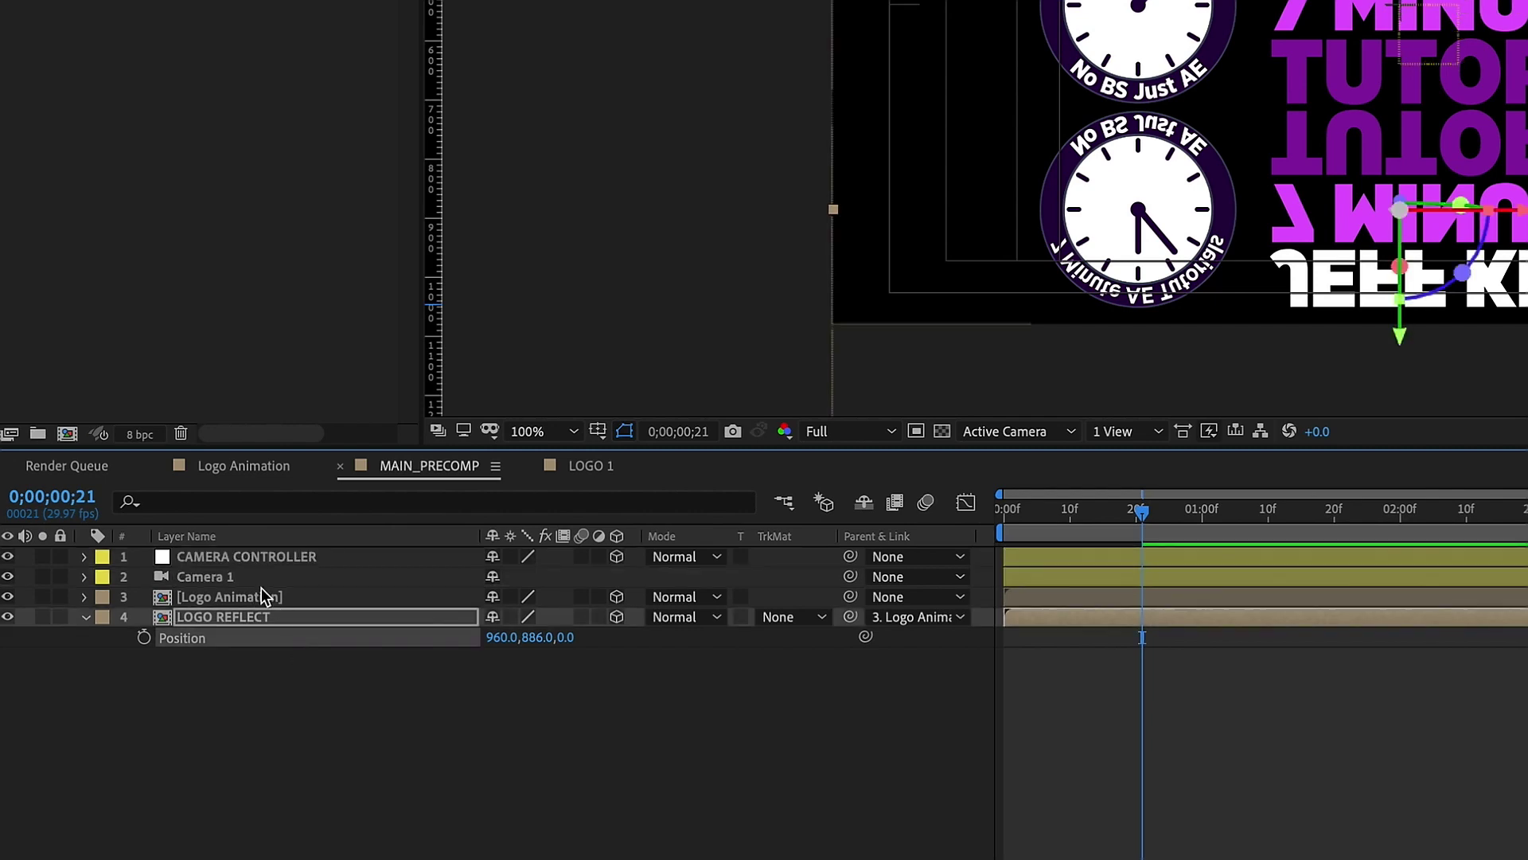
click(265, 567)
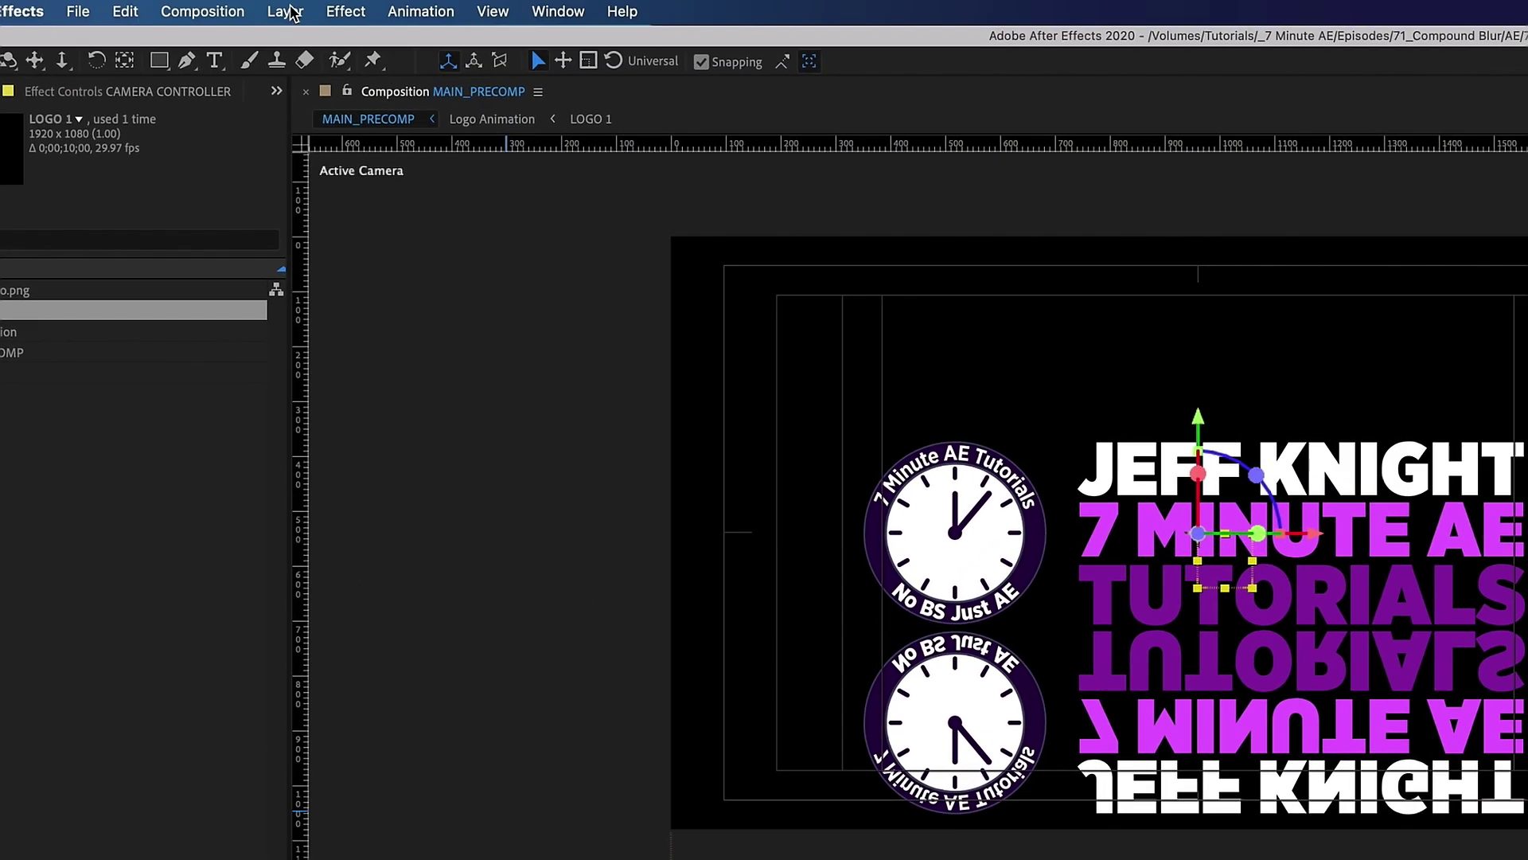
Step: Create a 4000 × 4000 px white solid named Floor Texture
click(286, 11)
mouse_move(318, 43)
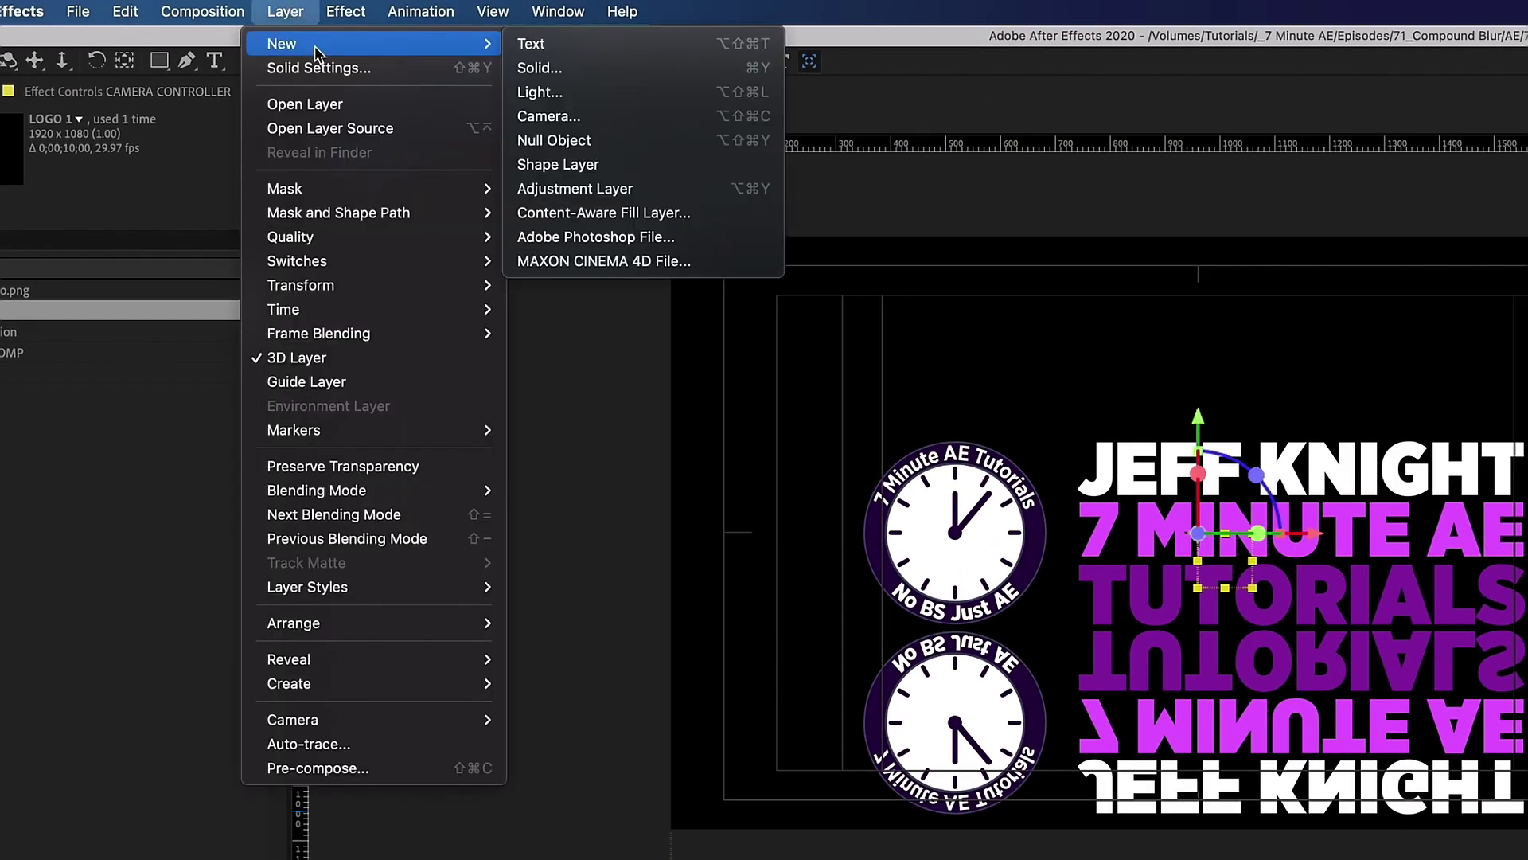
click(626, 67)
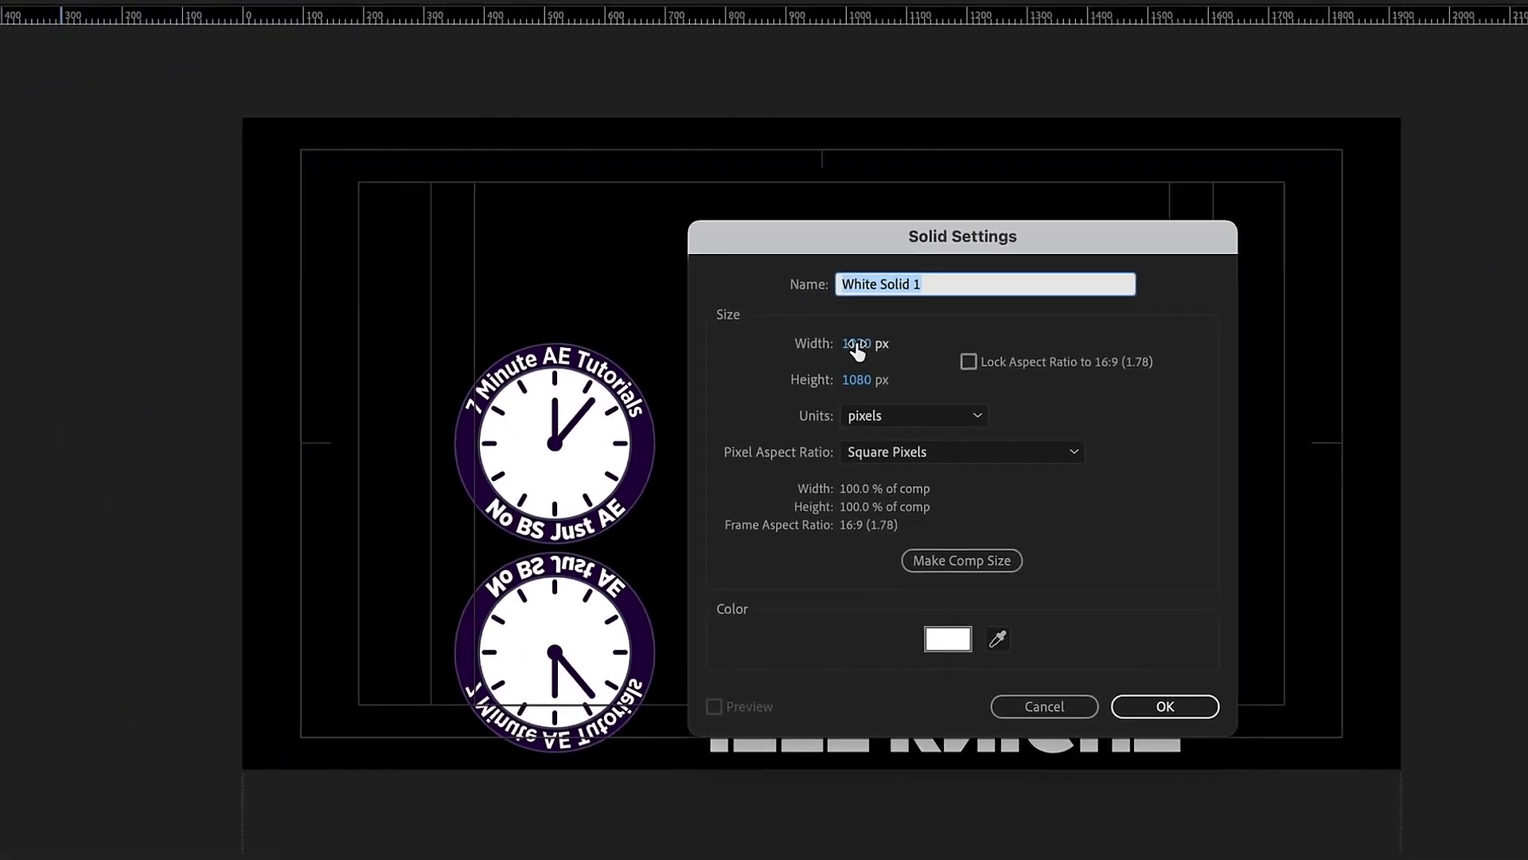
click(1154, 421)
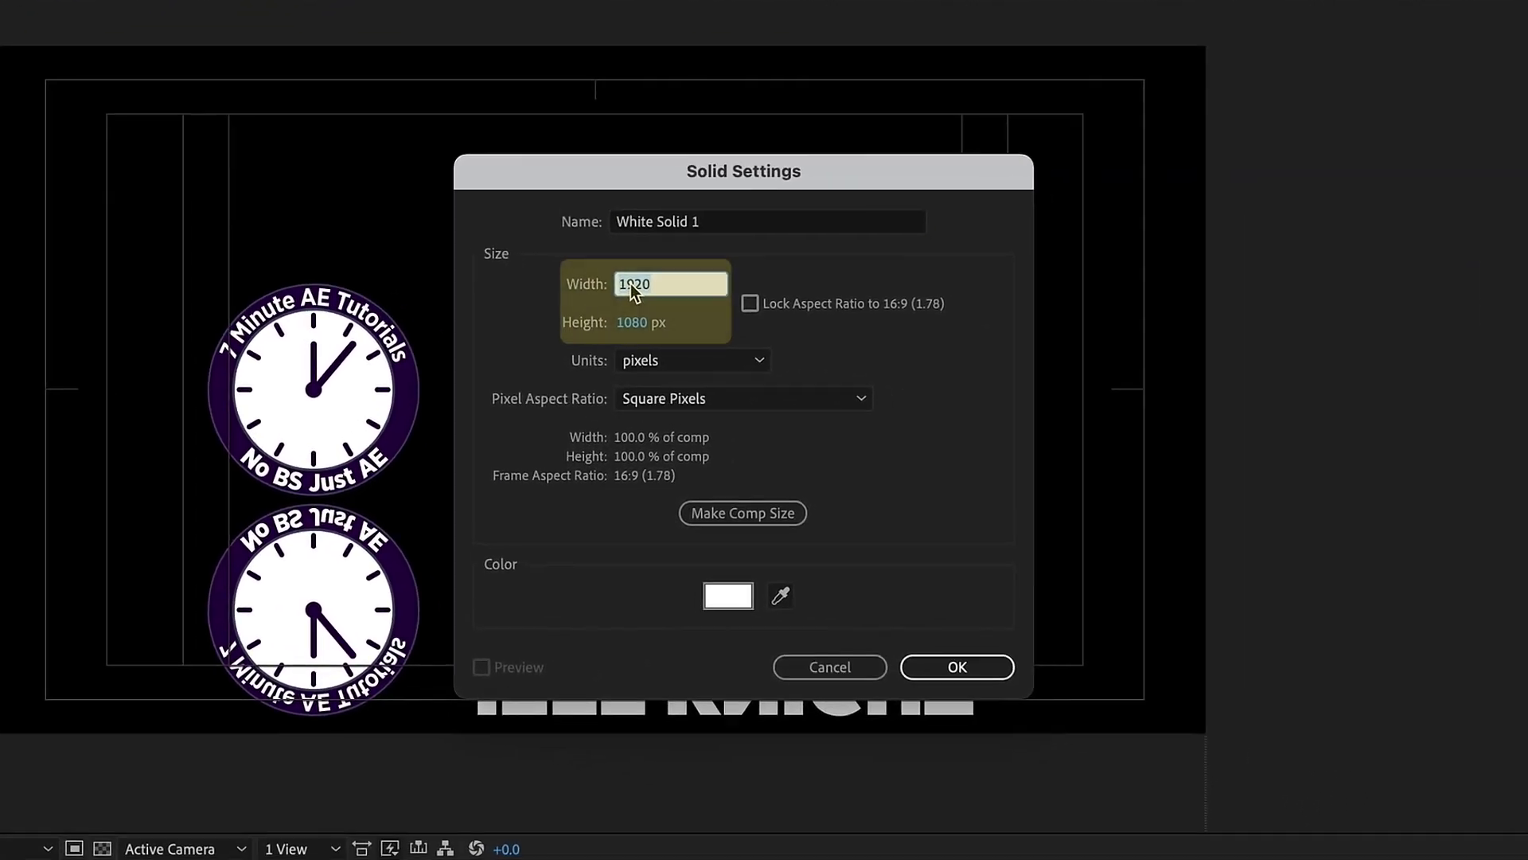
text(4000)
click(646, 326)
text(4000)
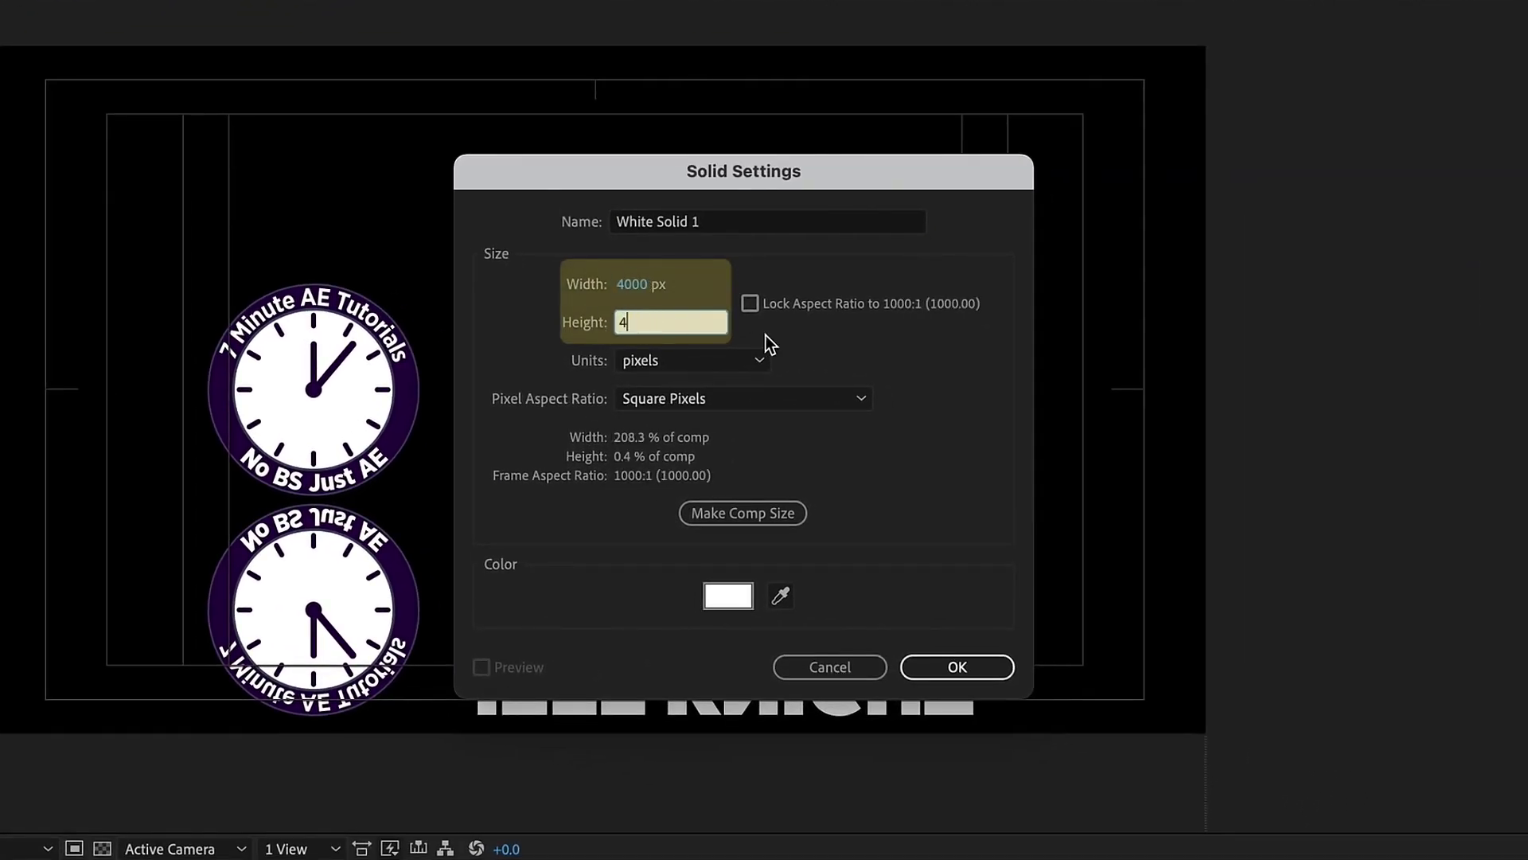
click(734, 229)
key(super+a)
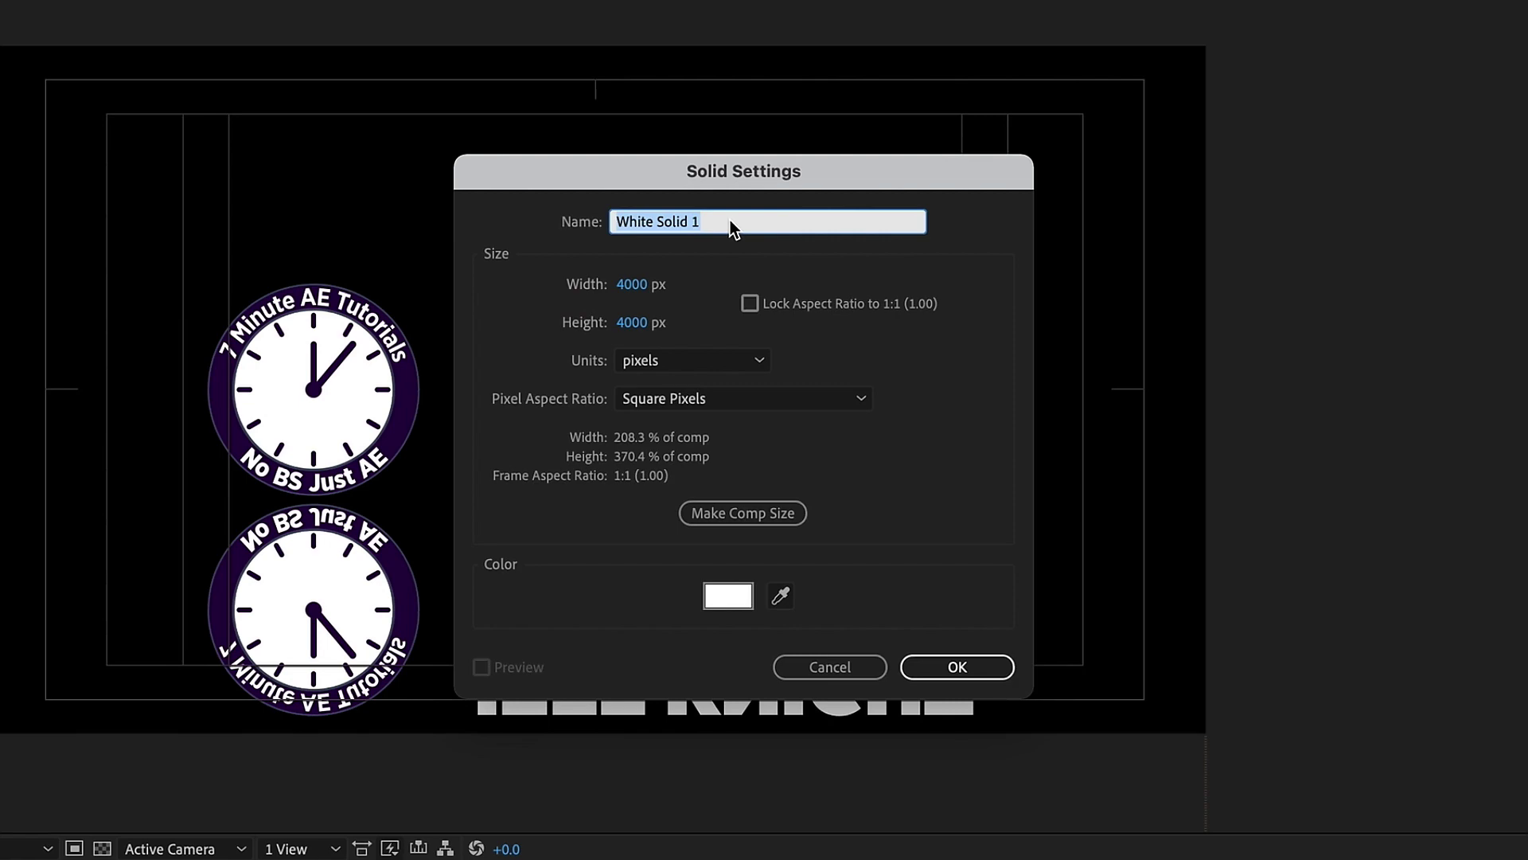
text(Floor Texture)
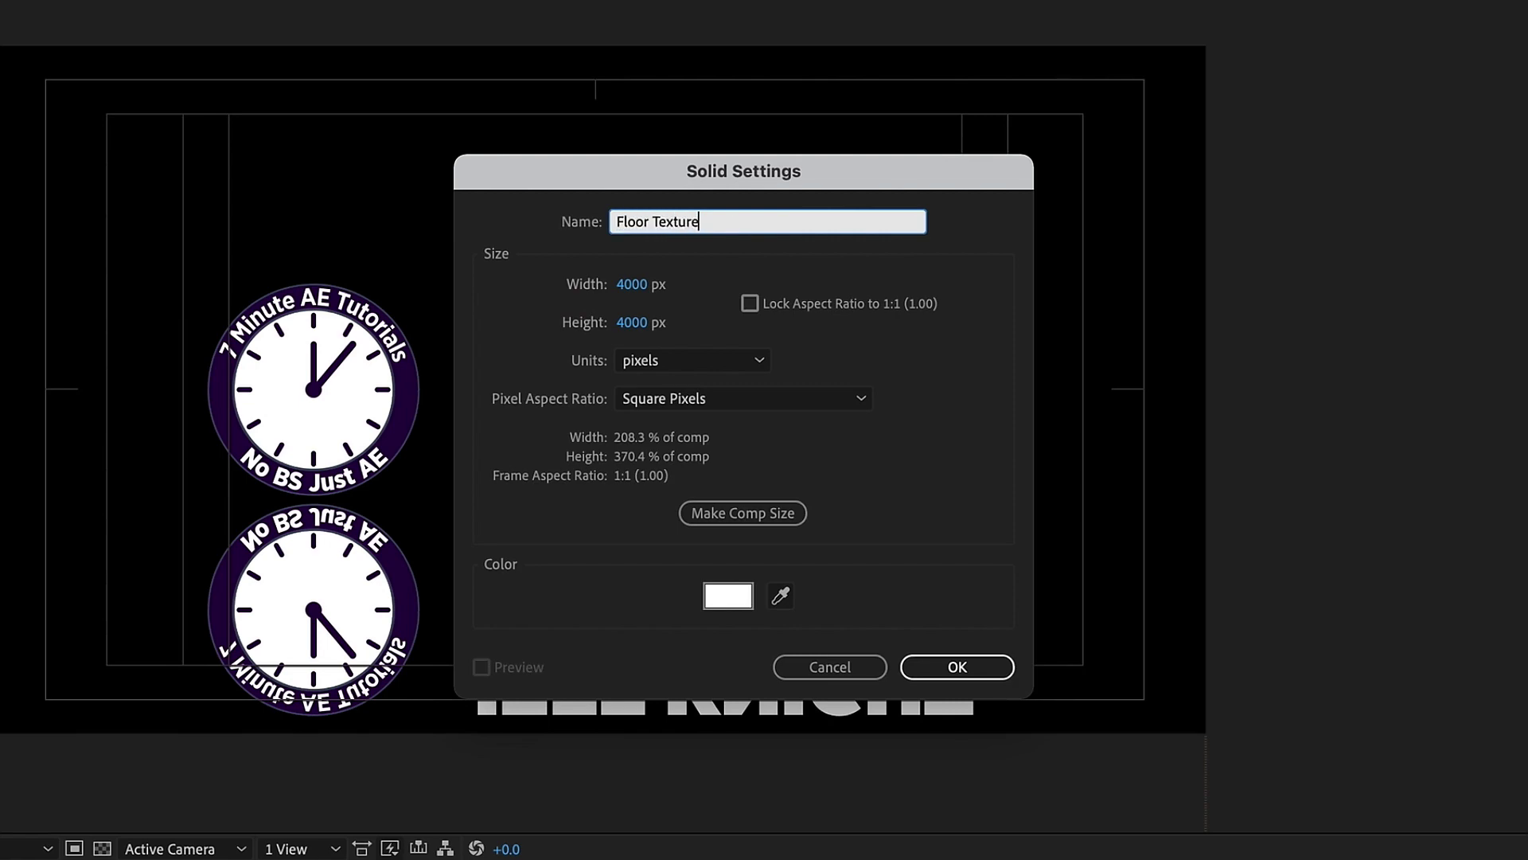
click(1001, 667)
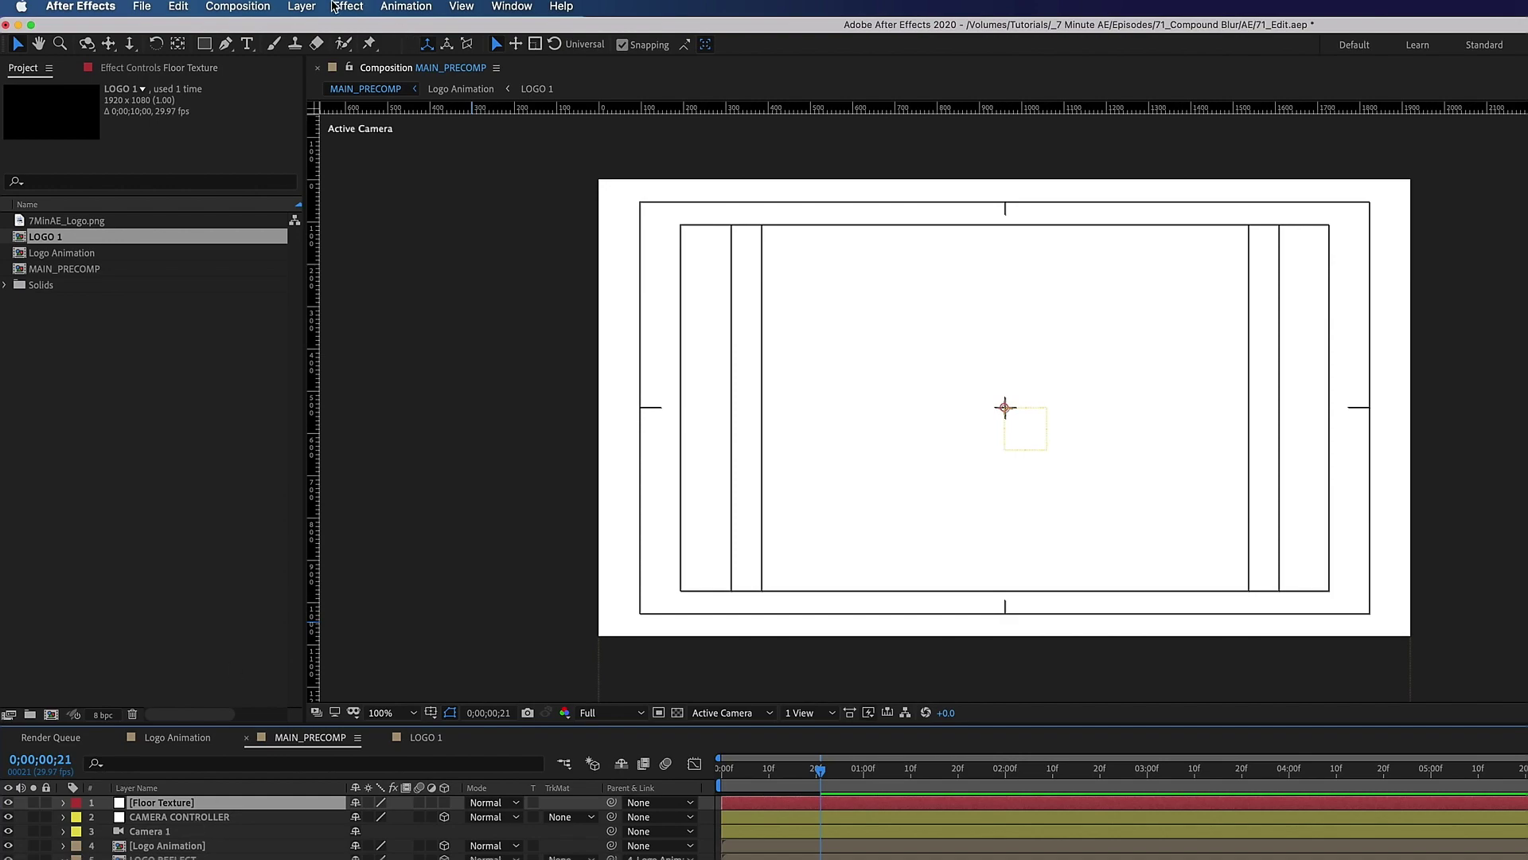
click(309, 6)
Step: Pre-compose the Floor Texture solid into a comp named Floor Texture
click(398, 590)
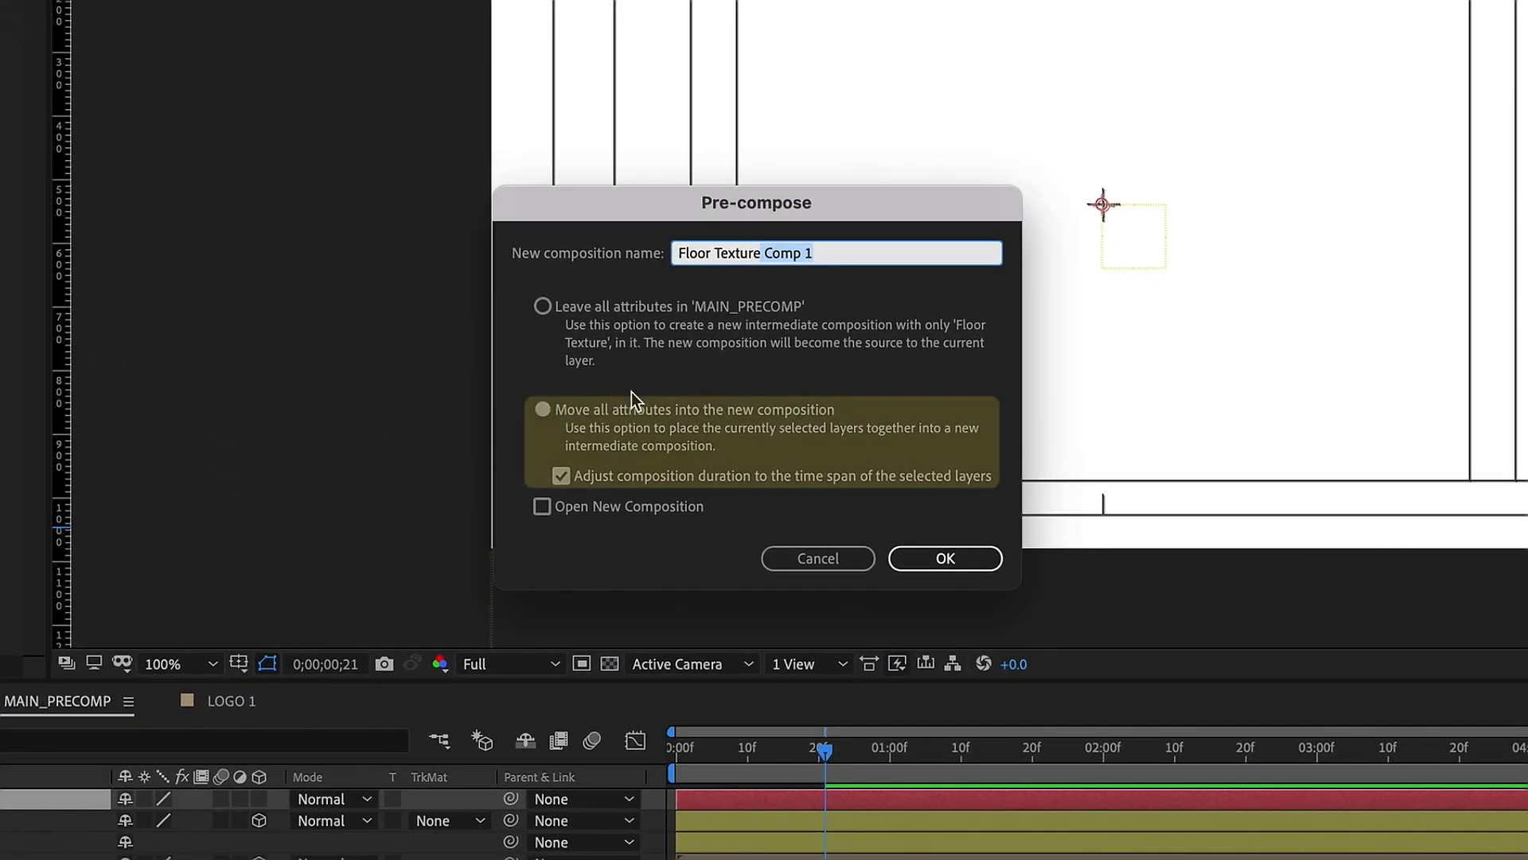
key(BackSpace)
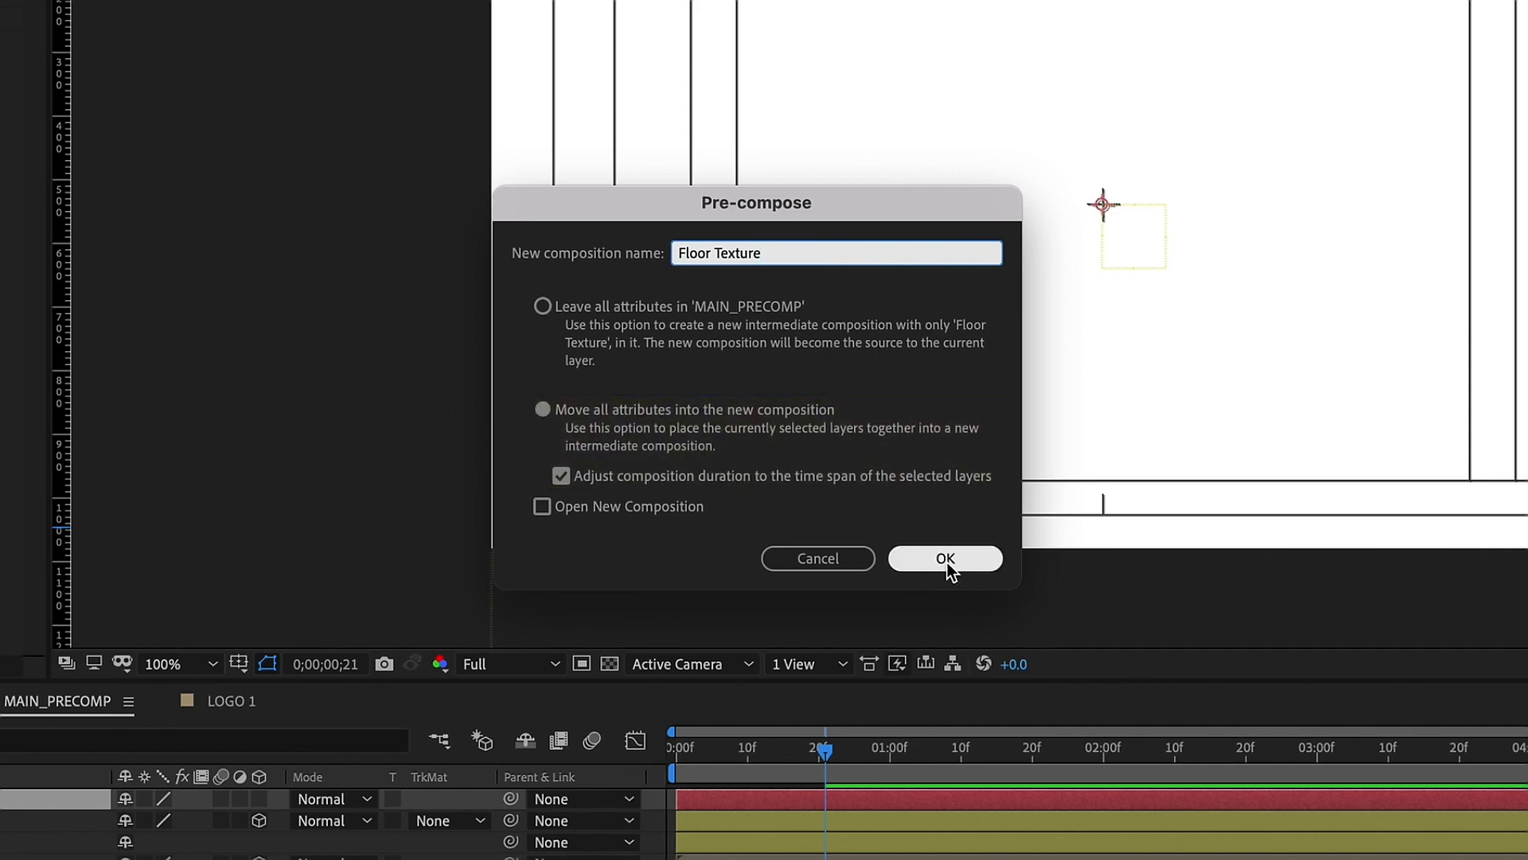
click(944, 560)
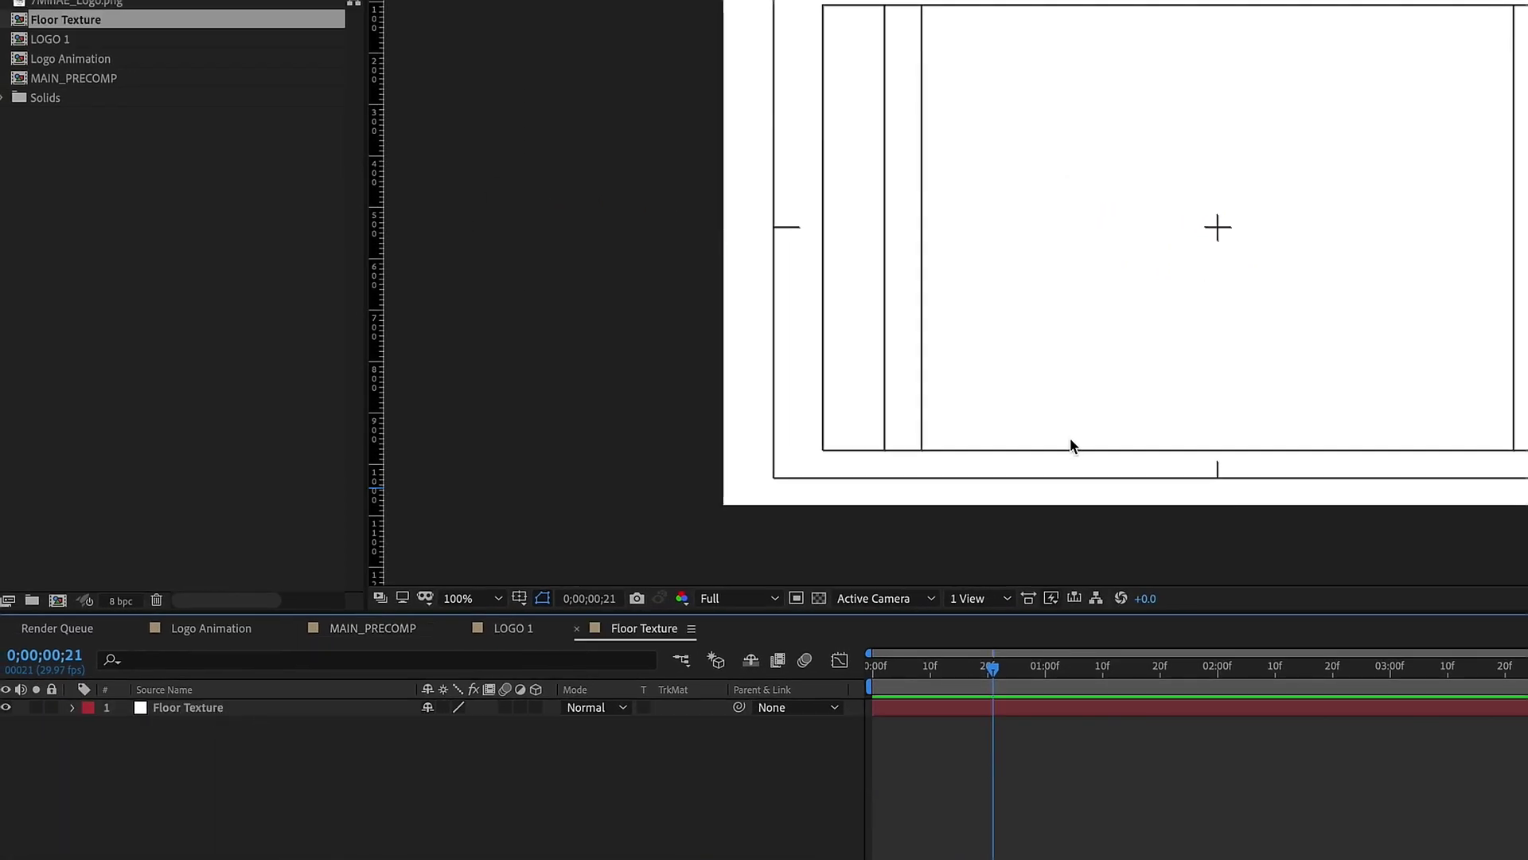
Step: Resize the Floor Texture composition to 4000 × 4000 px
key(ctrl+k)
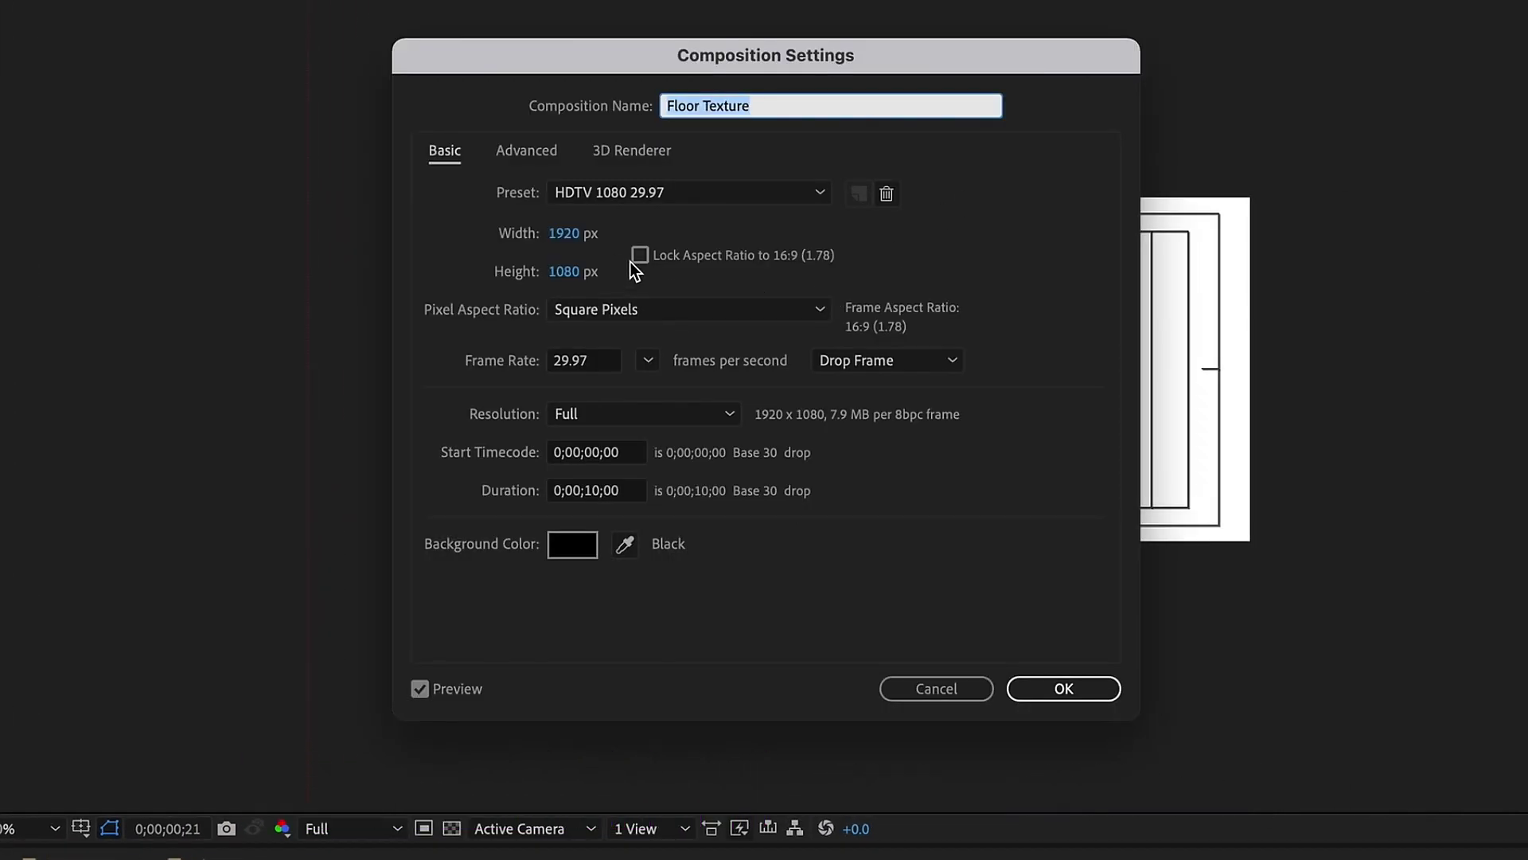
click(565, 233)
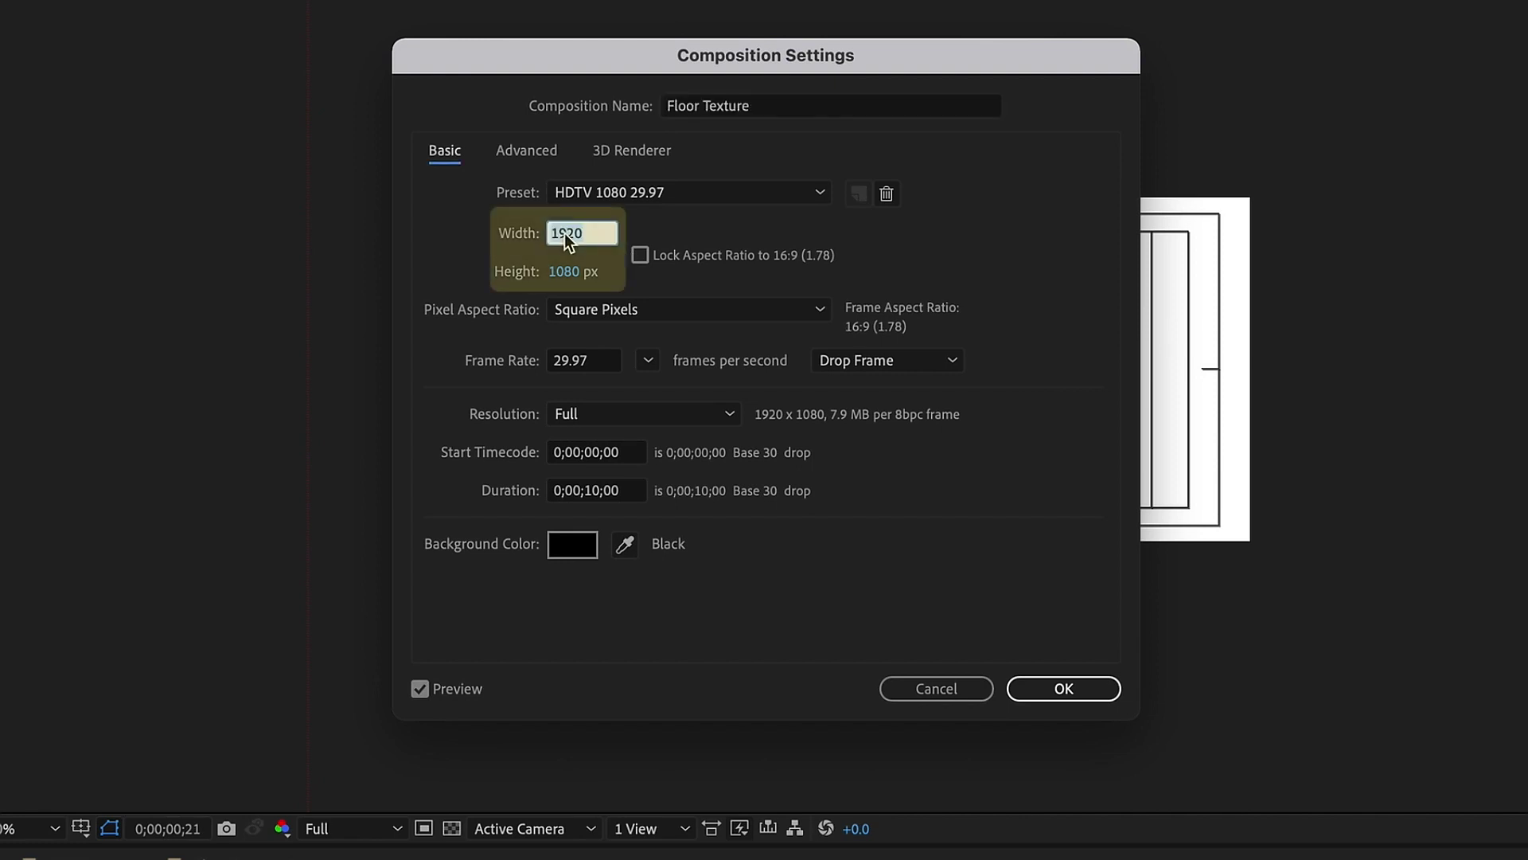
text(4000)
click(581, 271)
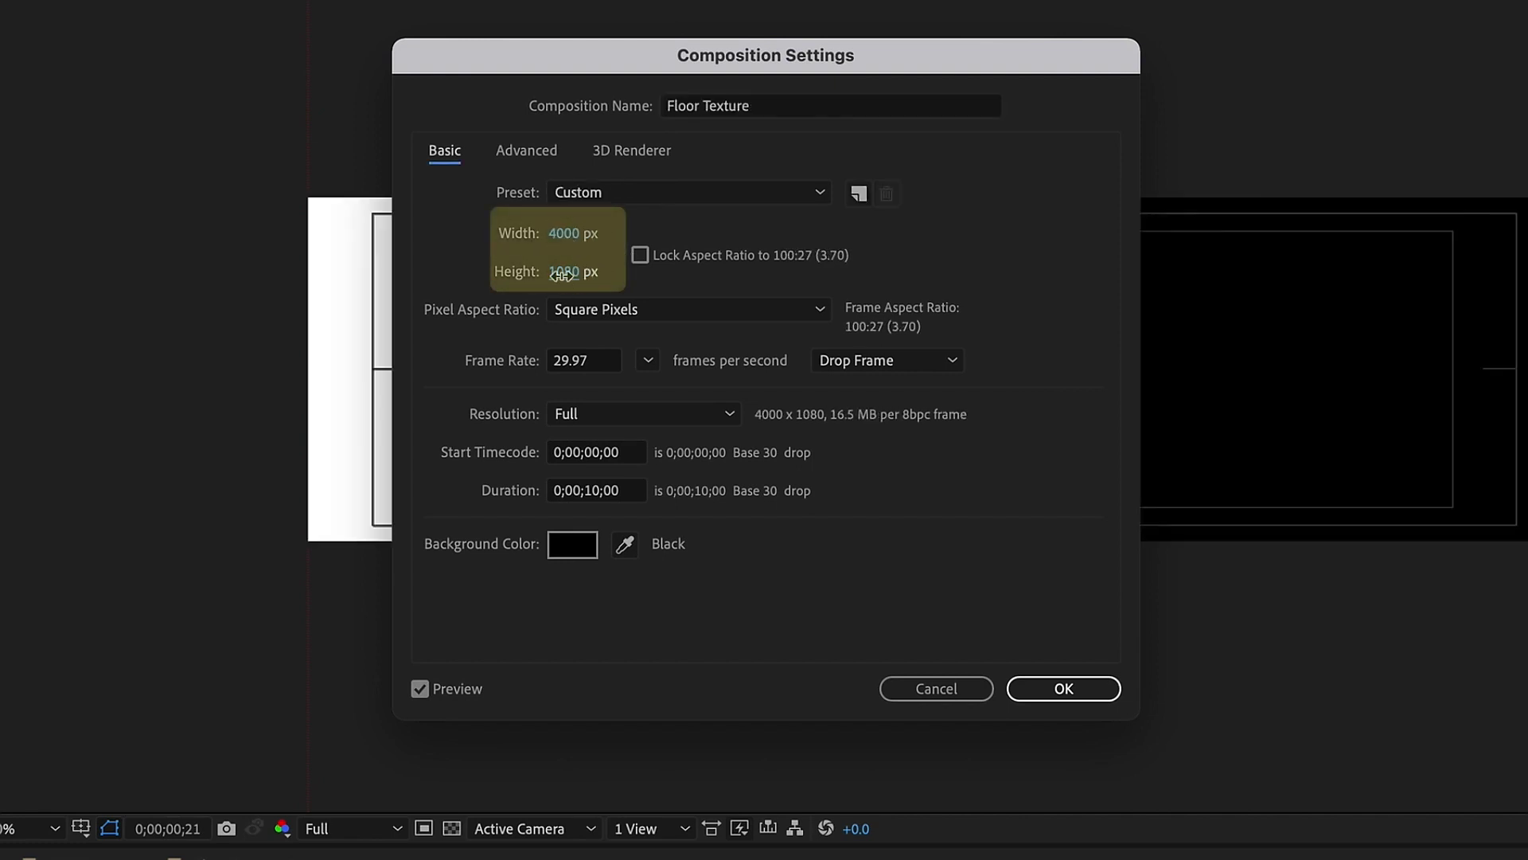
text(4000)
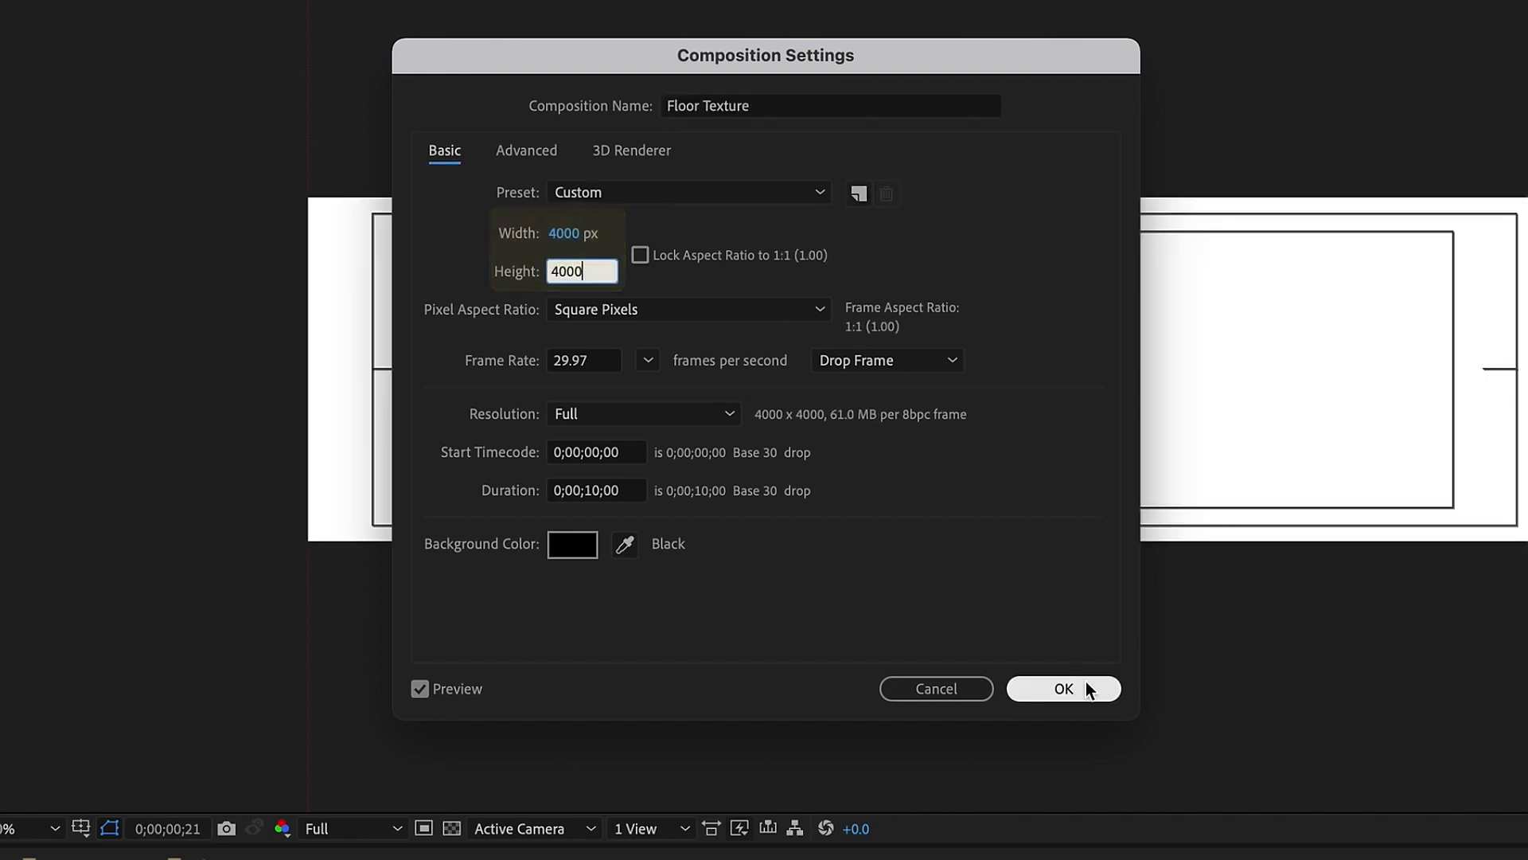
click(1076, 684)
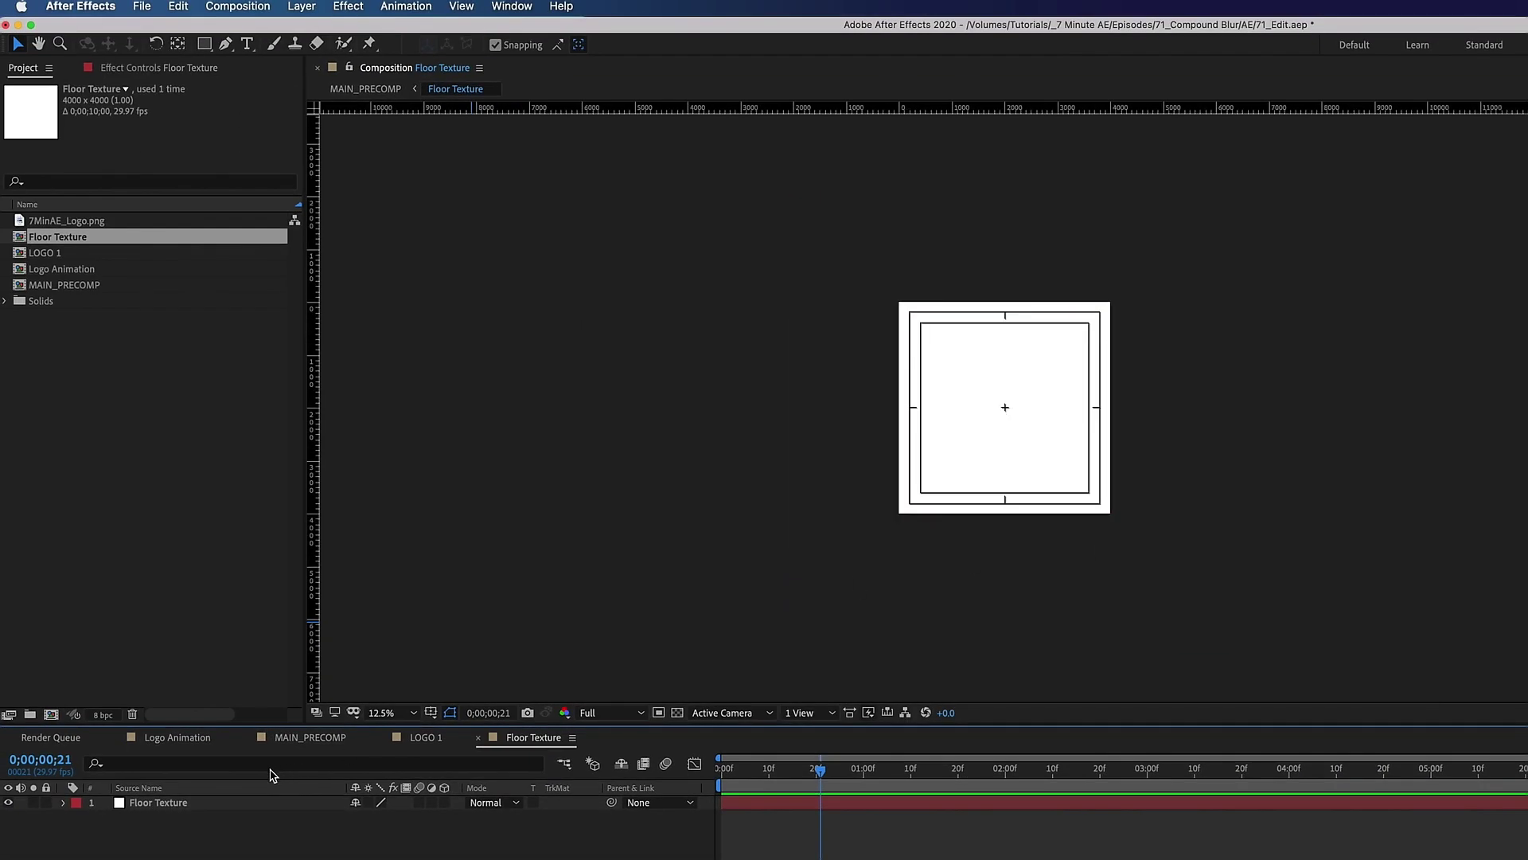
click(194, 805)
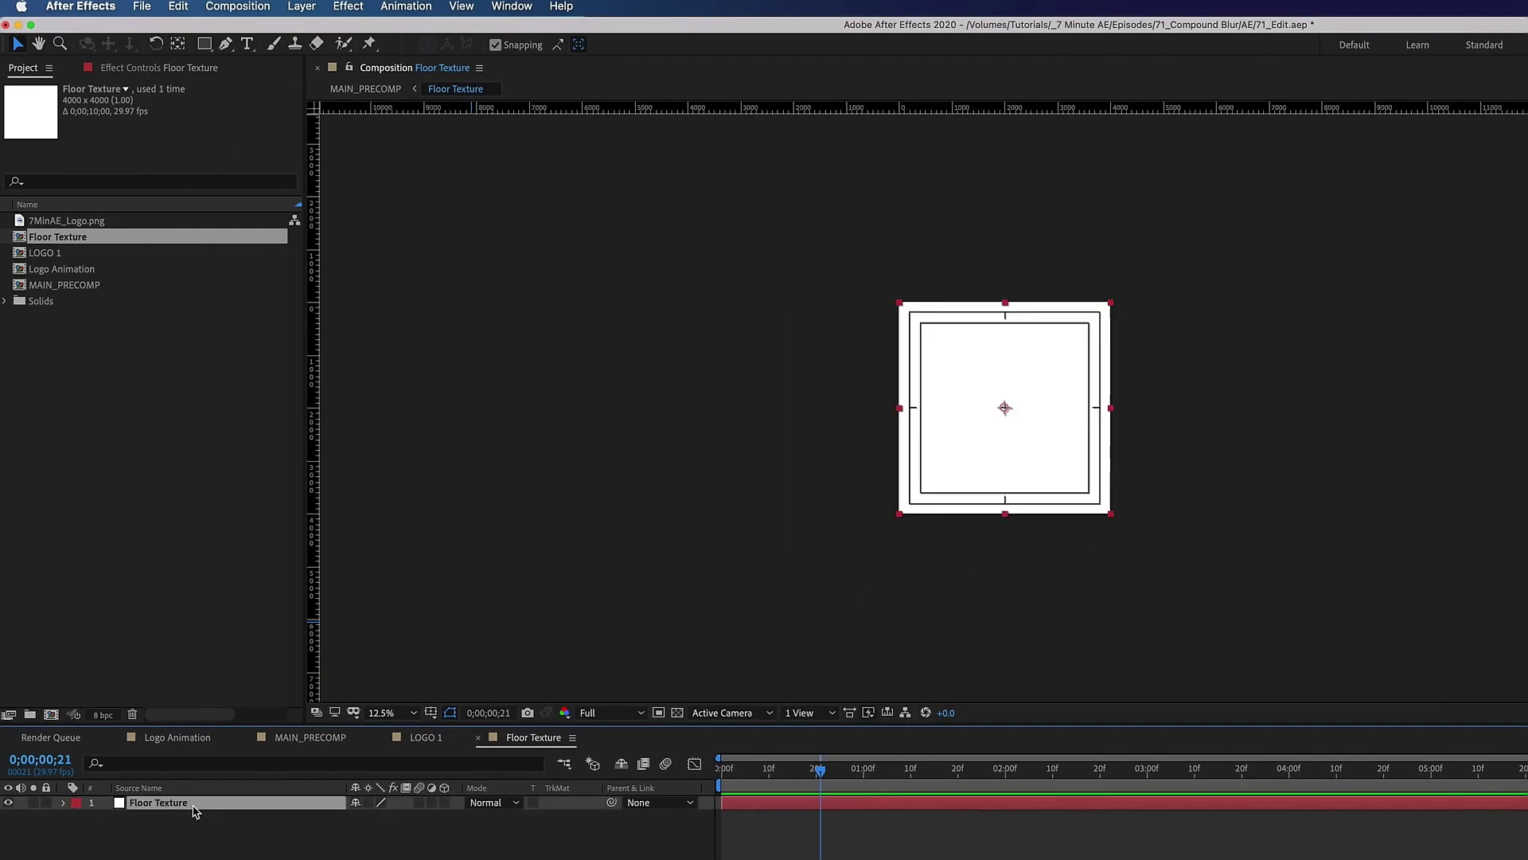
Step: Apply Fractal Noise to the Floor Texture layer
key(period)
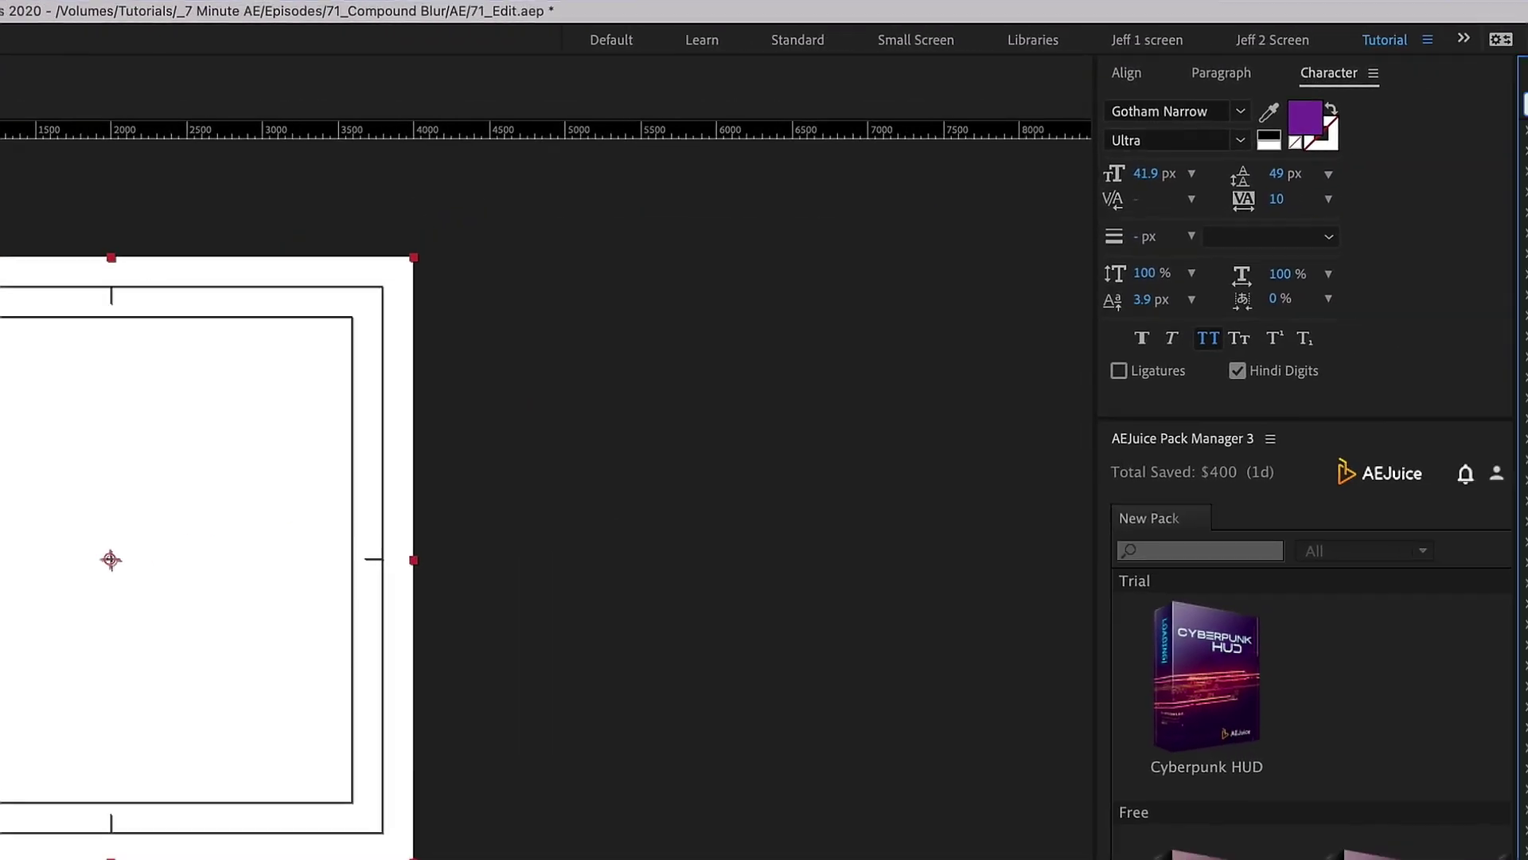
text(fractal)
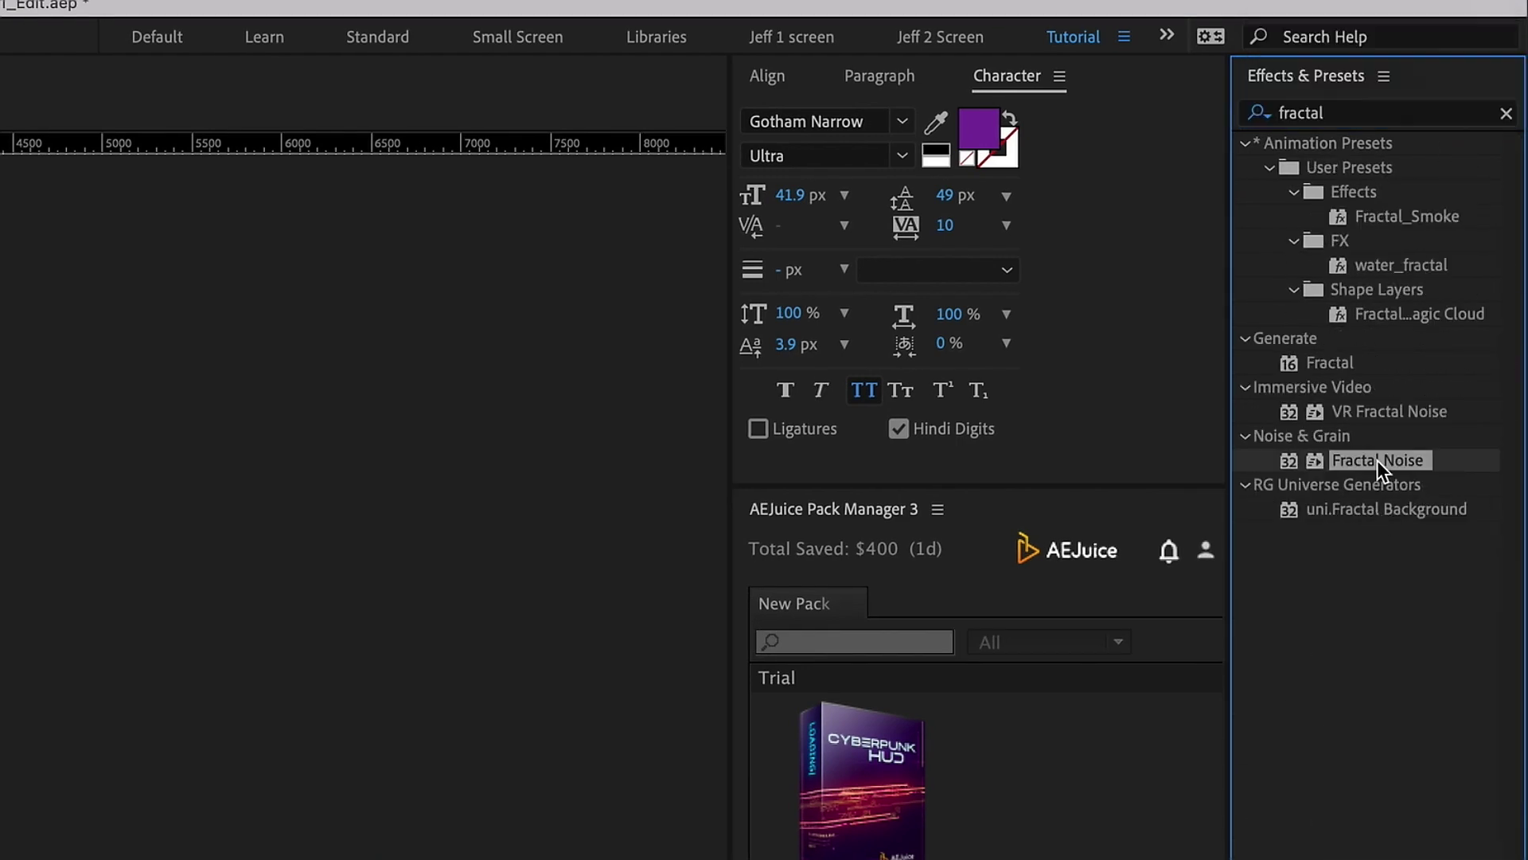
drag(1377, 460, 422, 446)
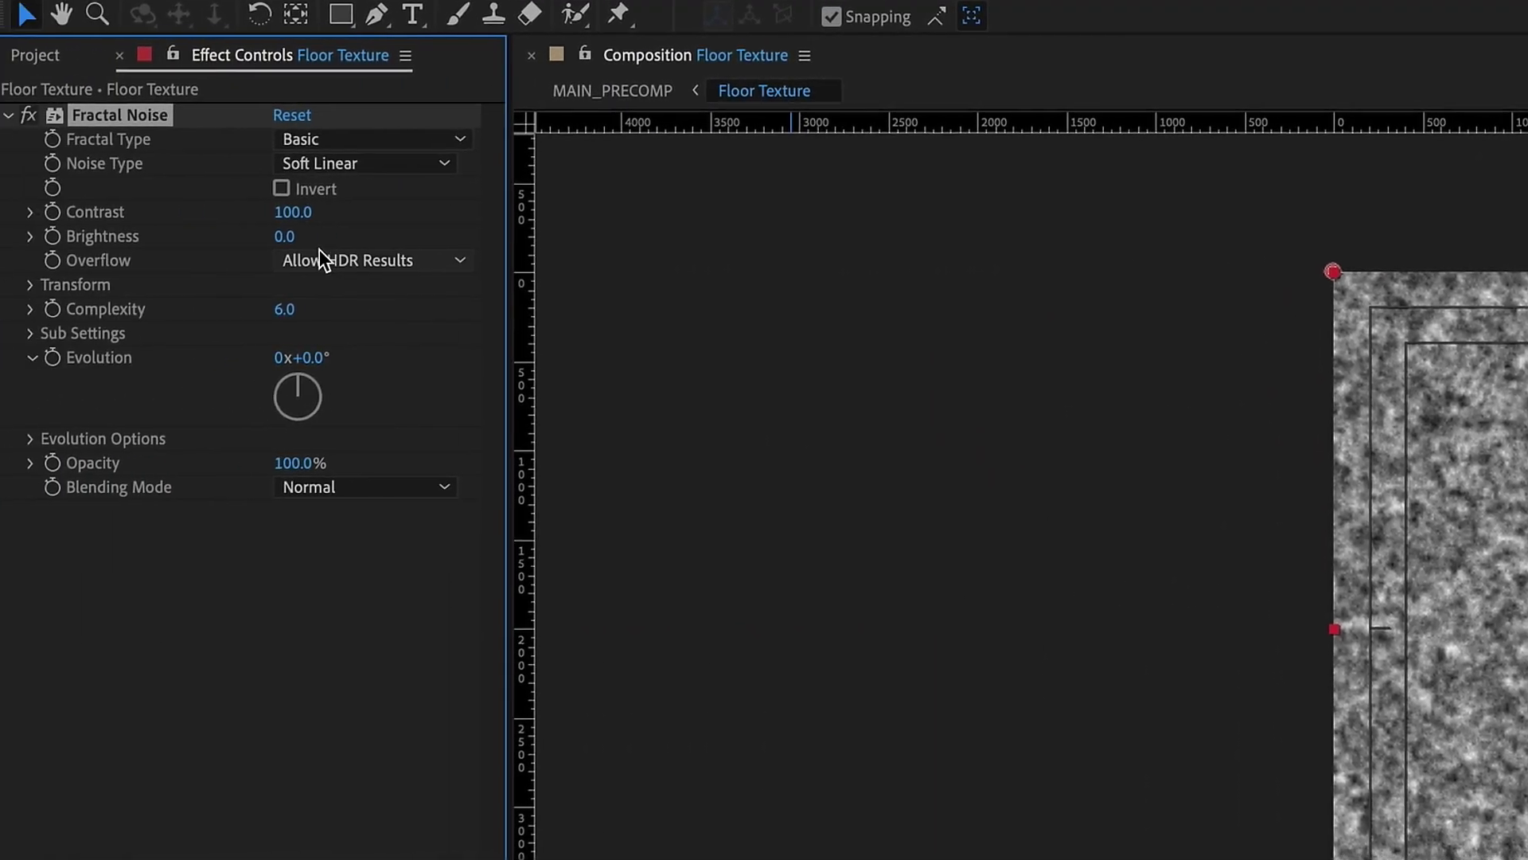
Step: Set the Fractal Noise Transform scale to 400 and make the layer 3D
click(39, 285)
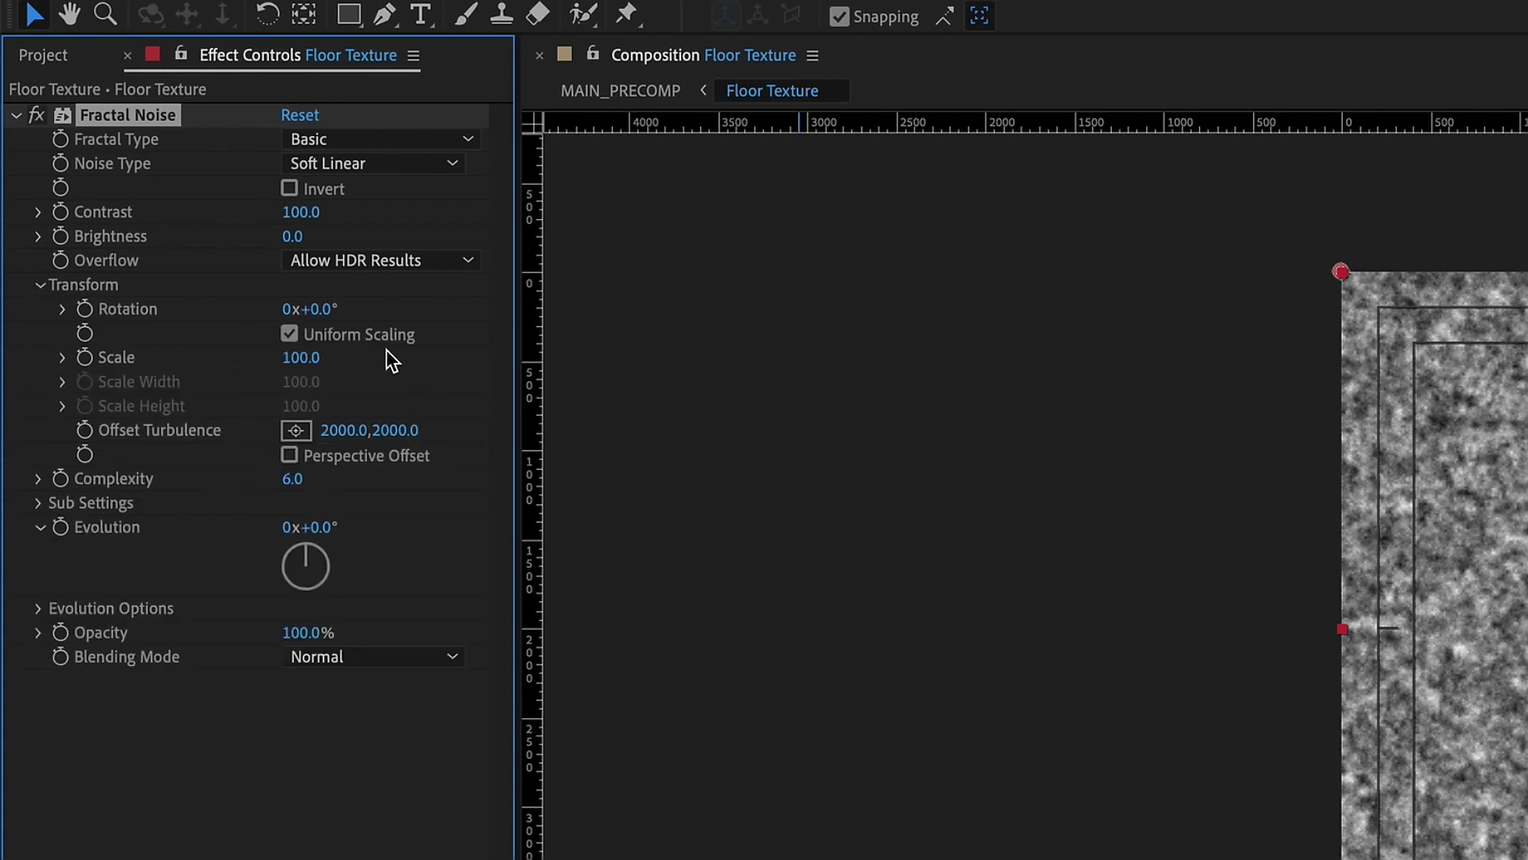
click(303, 358)
text(400)
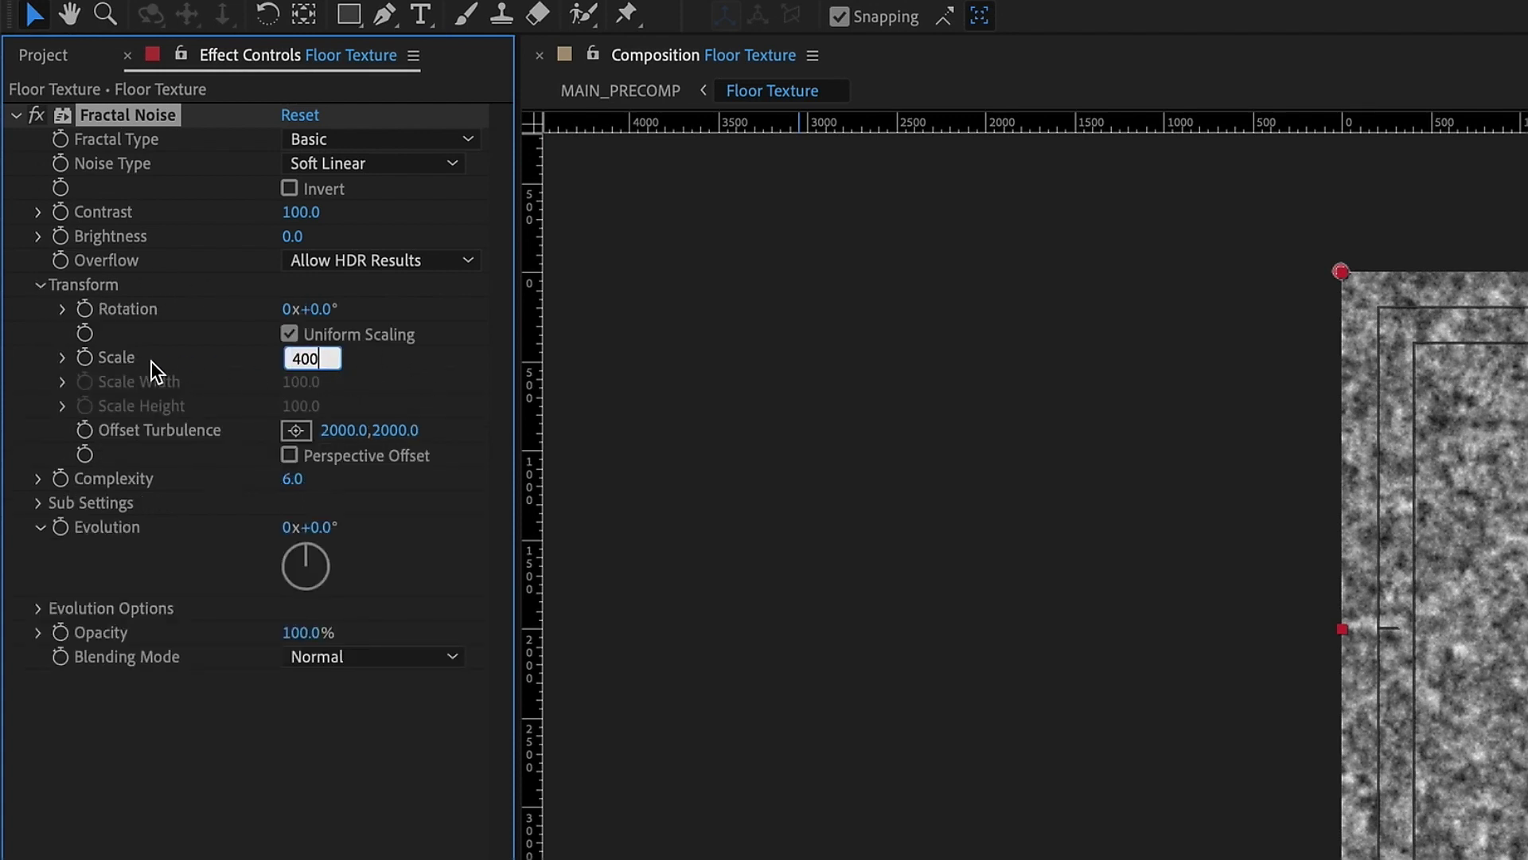
click(241, 751)
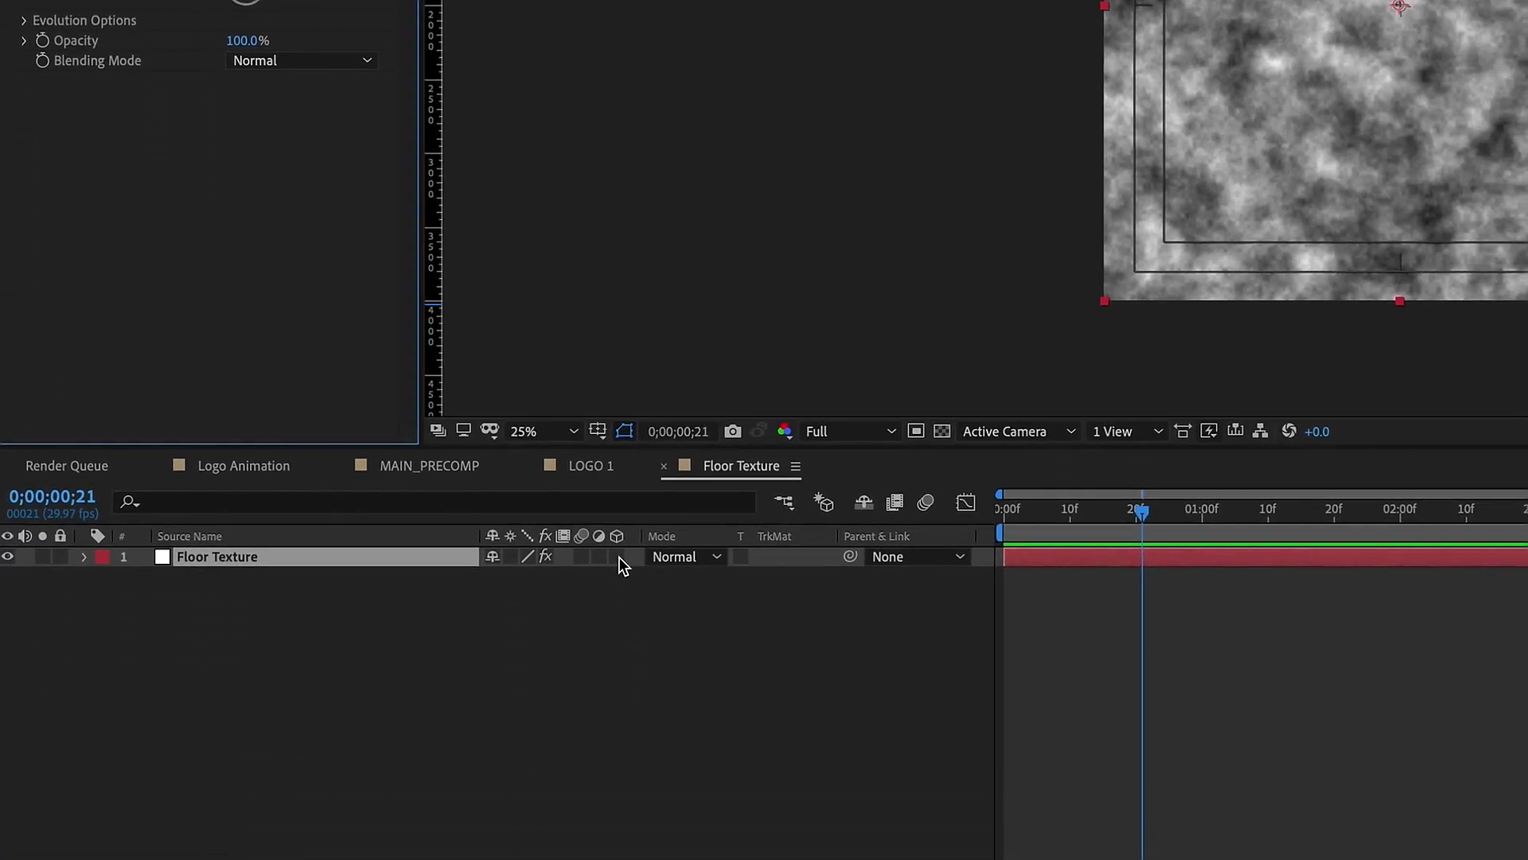
click(619, 557)
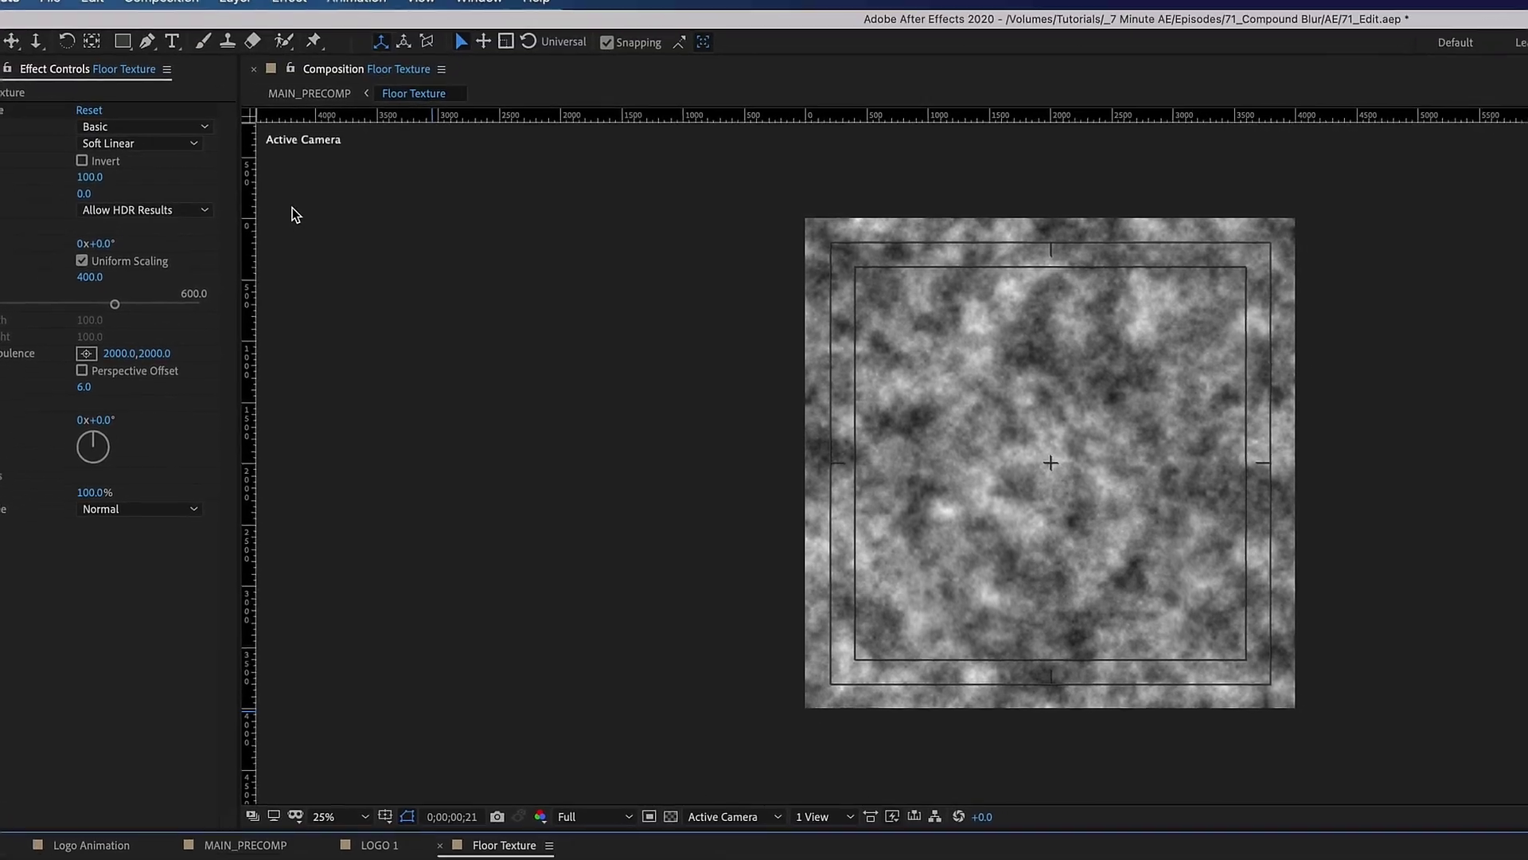
Step: Add a new 4000 × 4000 white solid named GRID over the noise
click(231, 11)
mouse_move(239, 39)
click(470, 61)
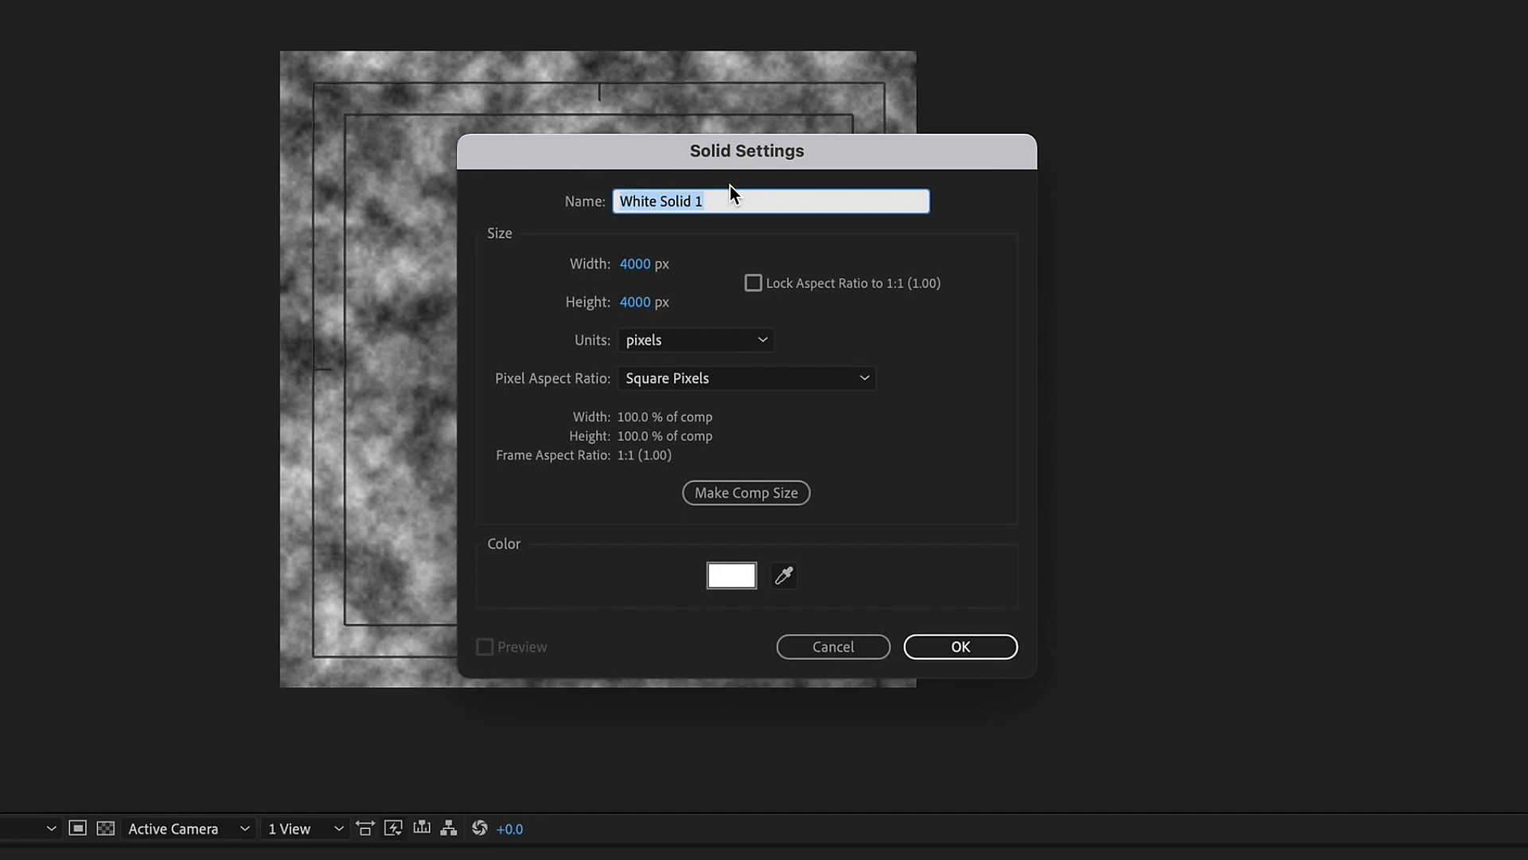
text(GRID)
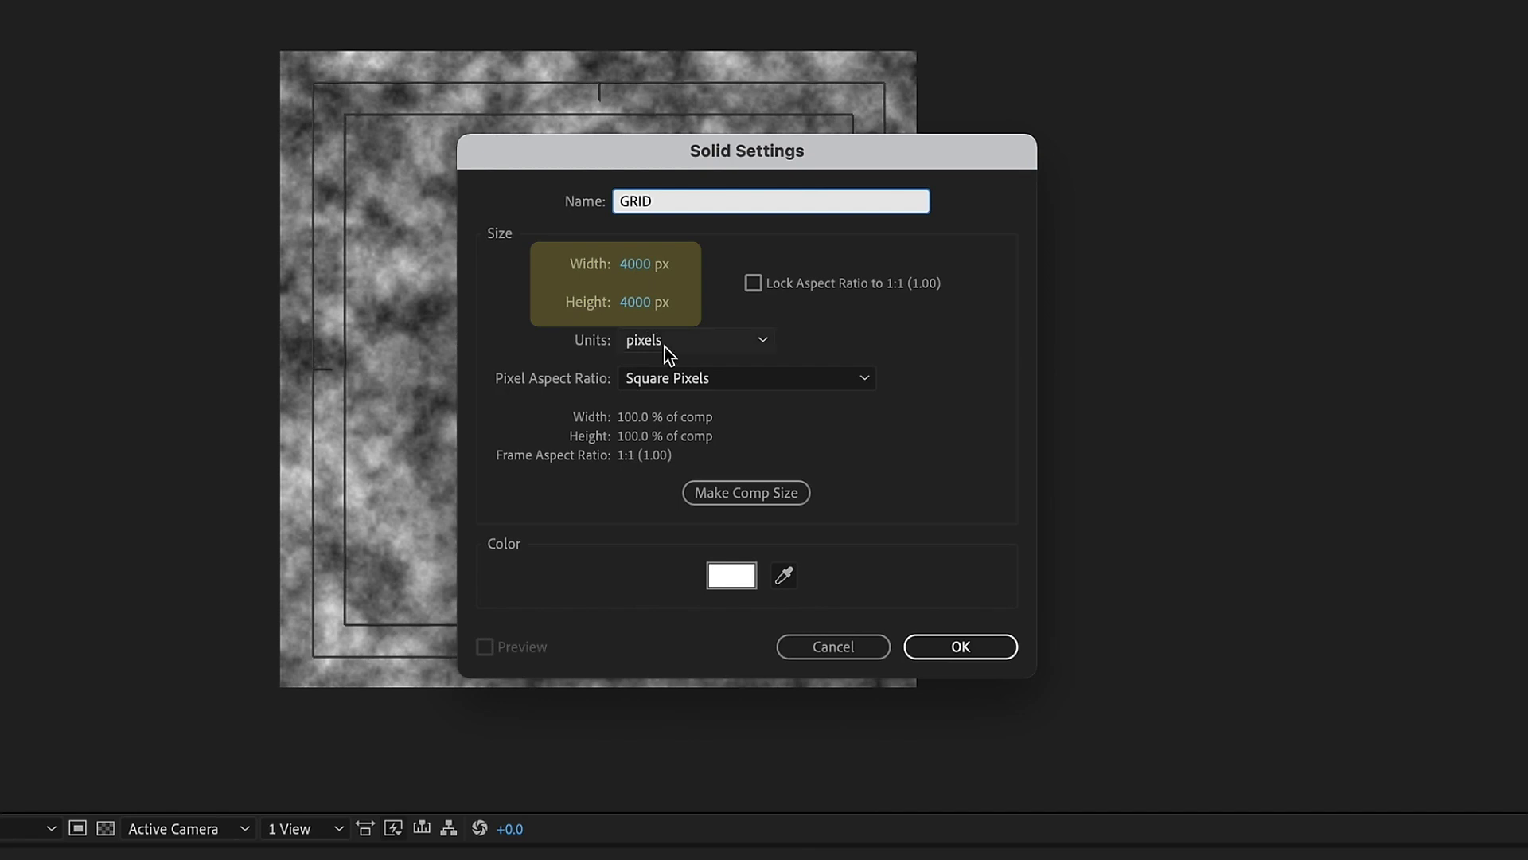
click(959, 641)
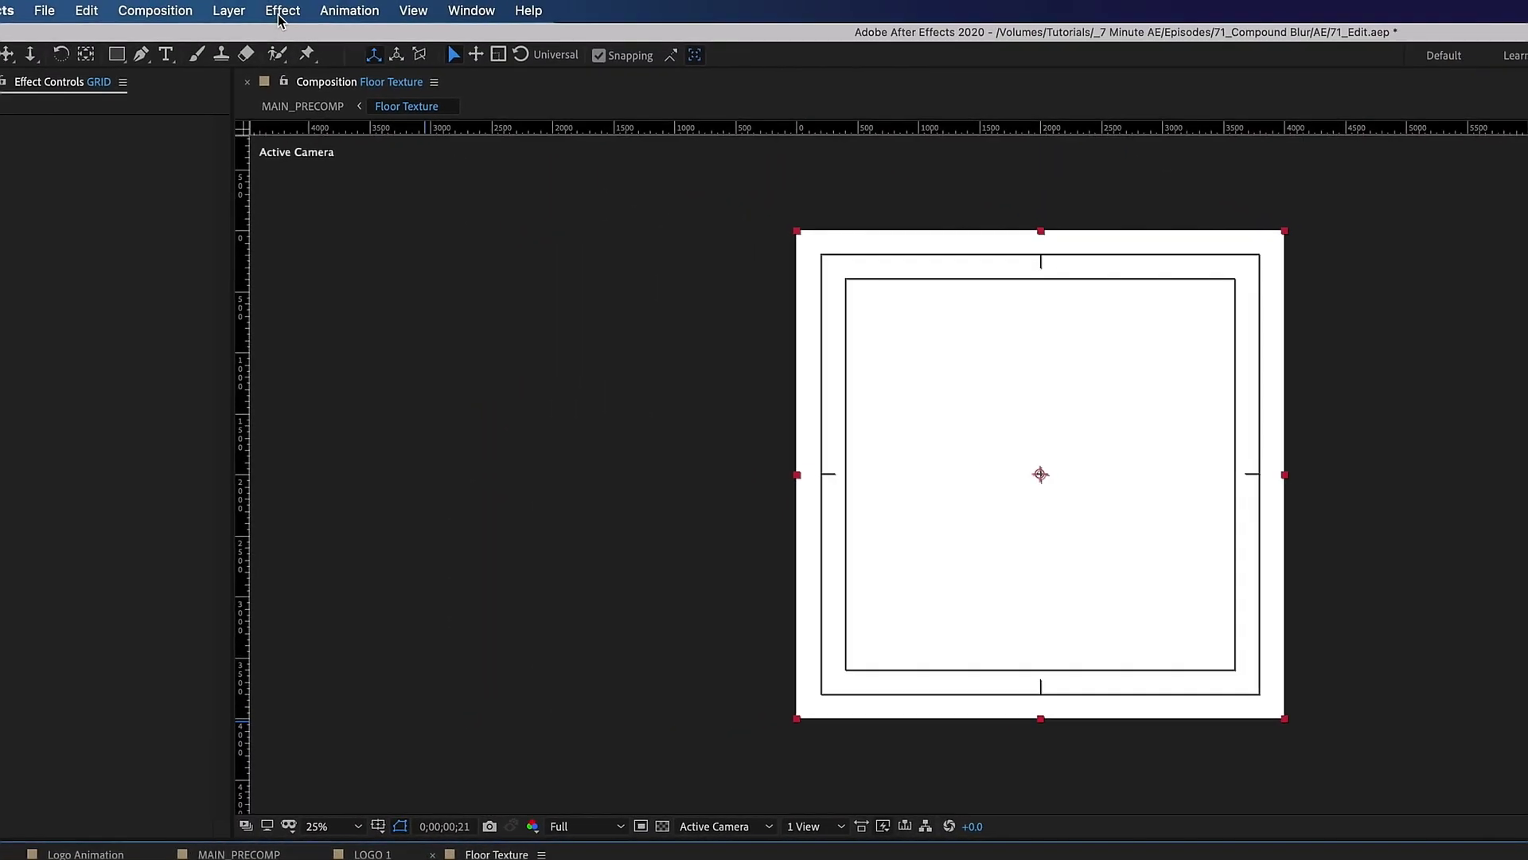
Step: Apply the Grid effect to GRID, sized by width at 400
click(282, 11)
mouse_move(509, 310)
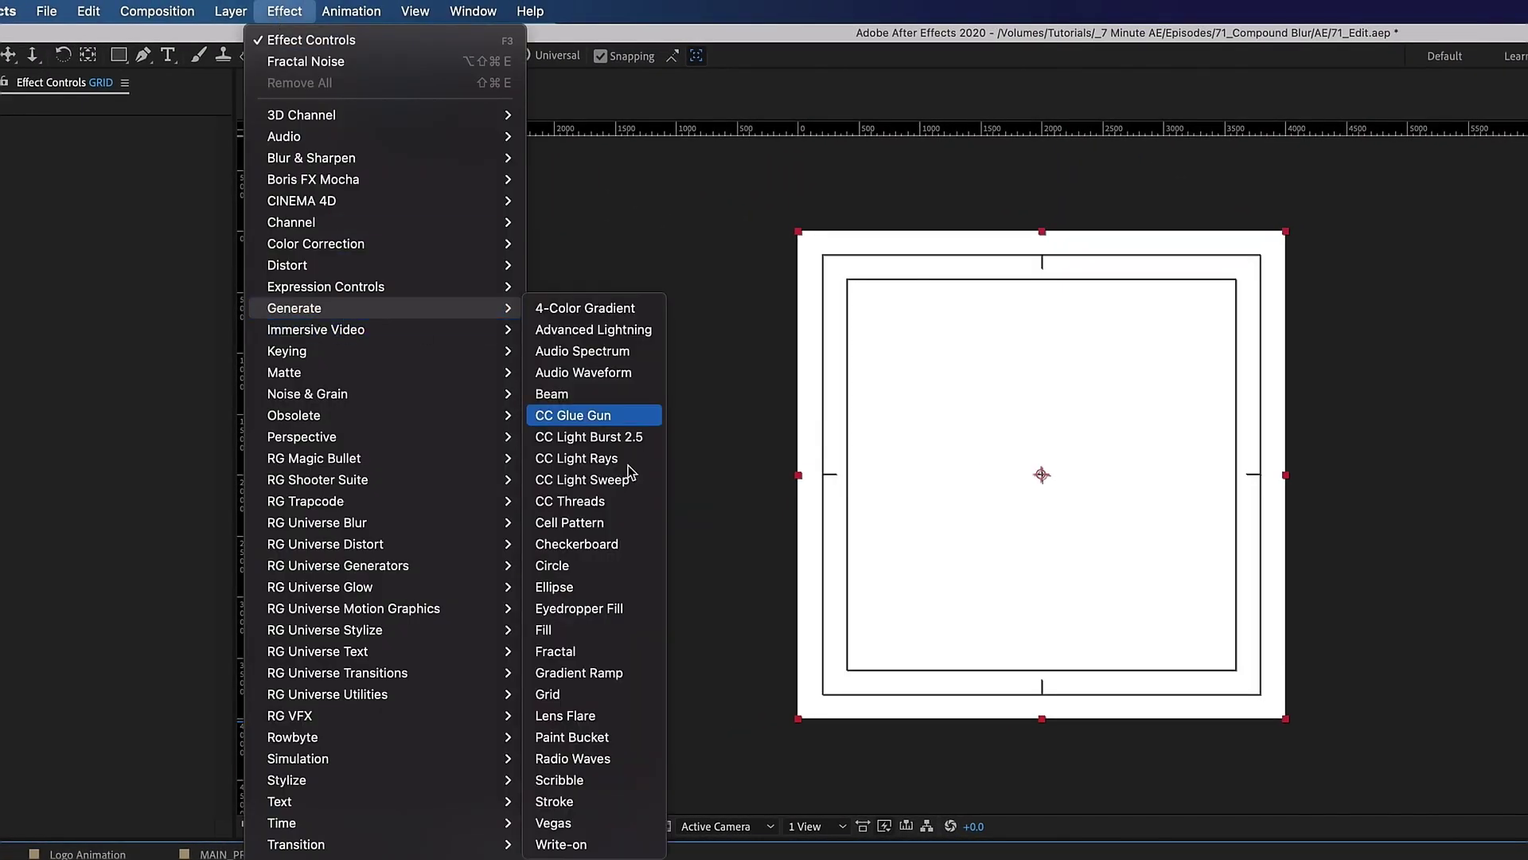
click(613, 686)
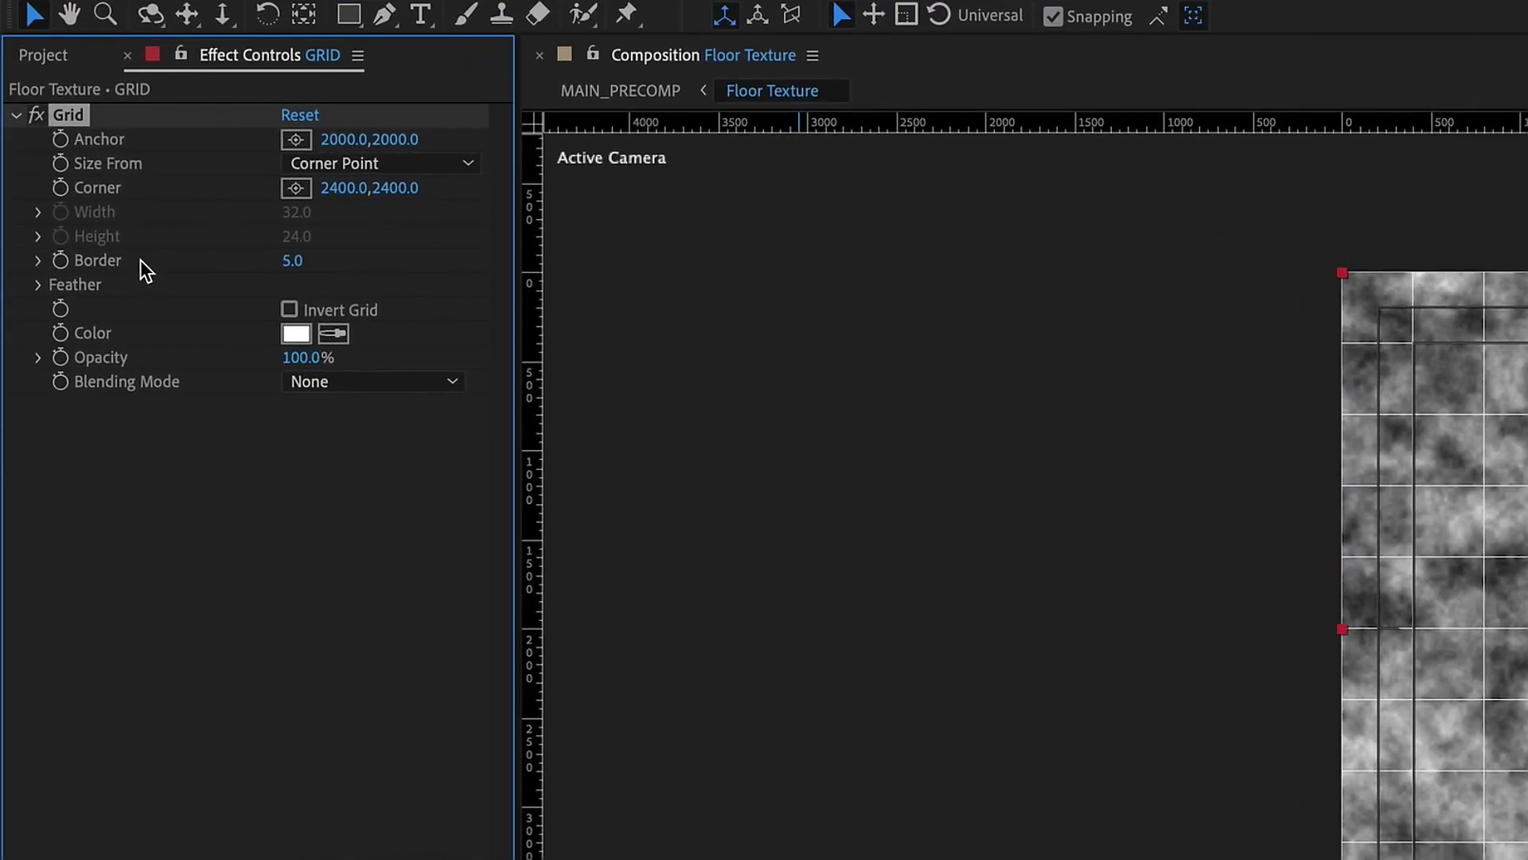
click(338, 162)
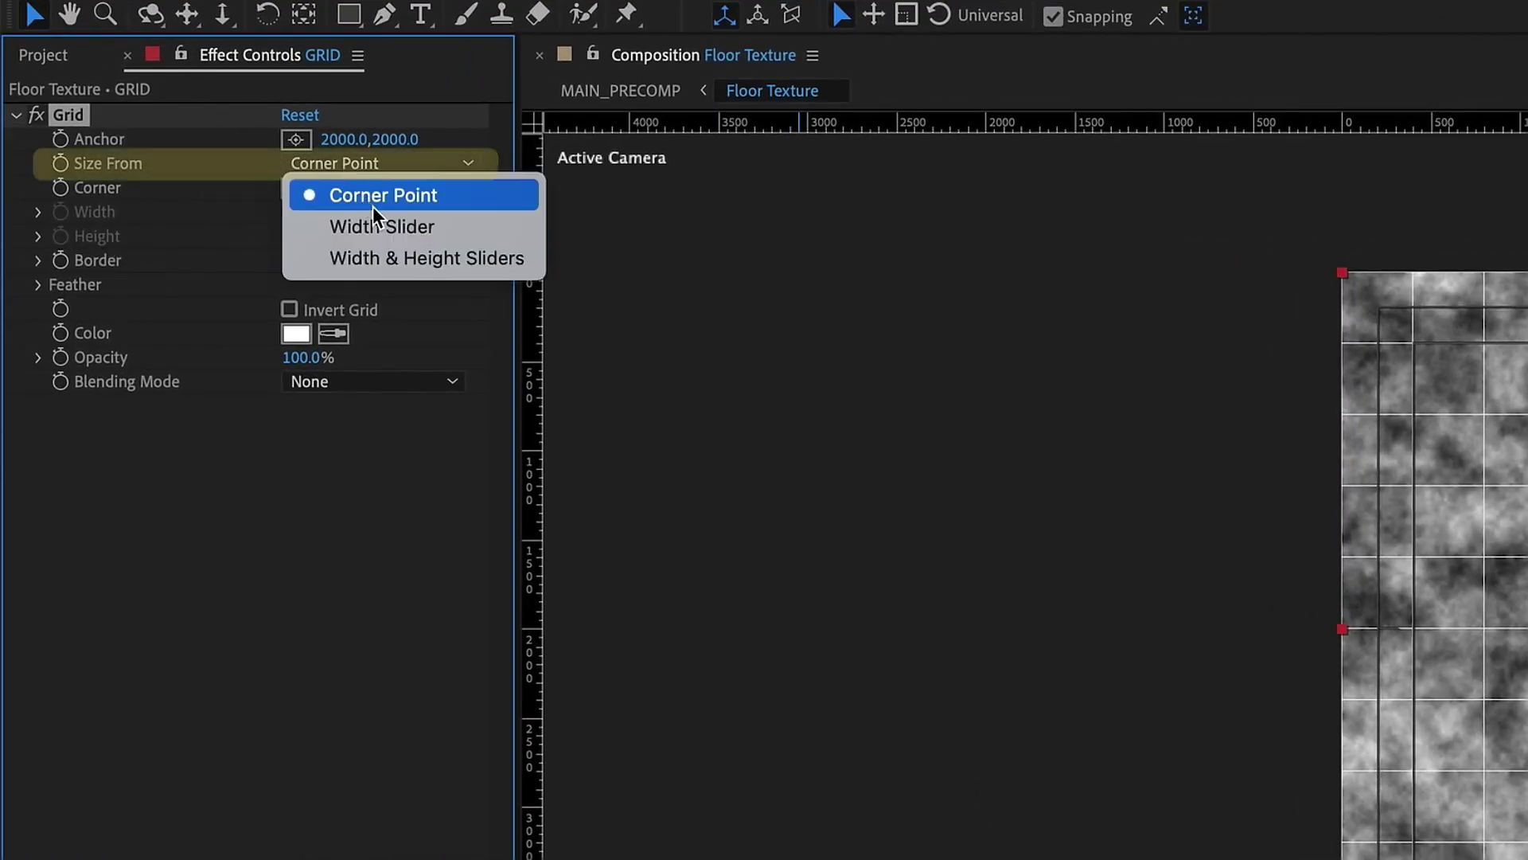
click(430, 228)
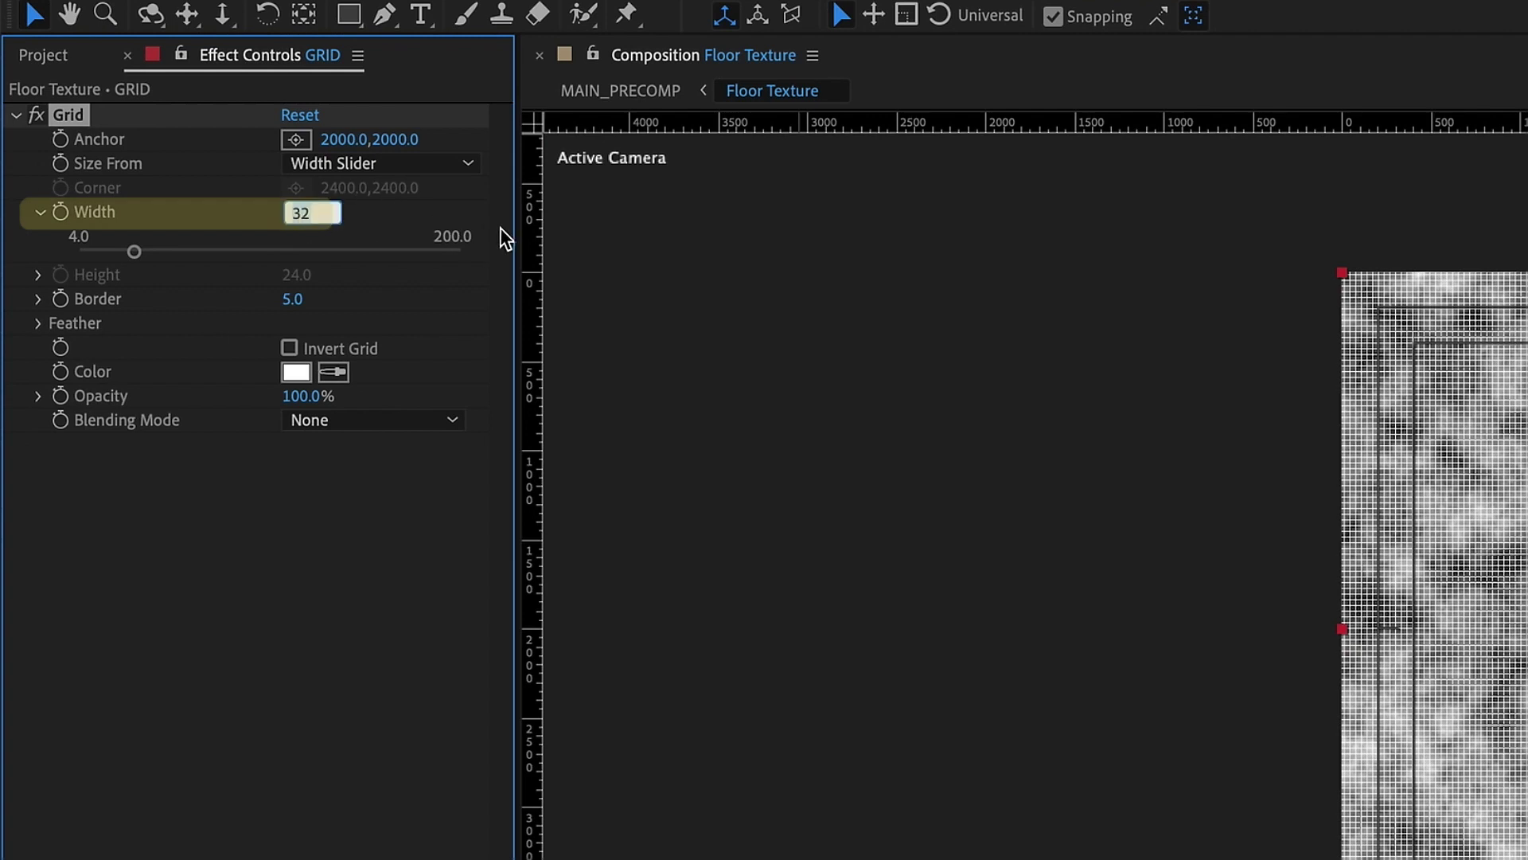
text(400)
click(428, 503)
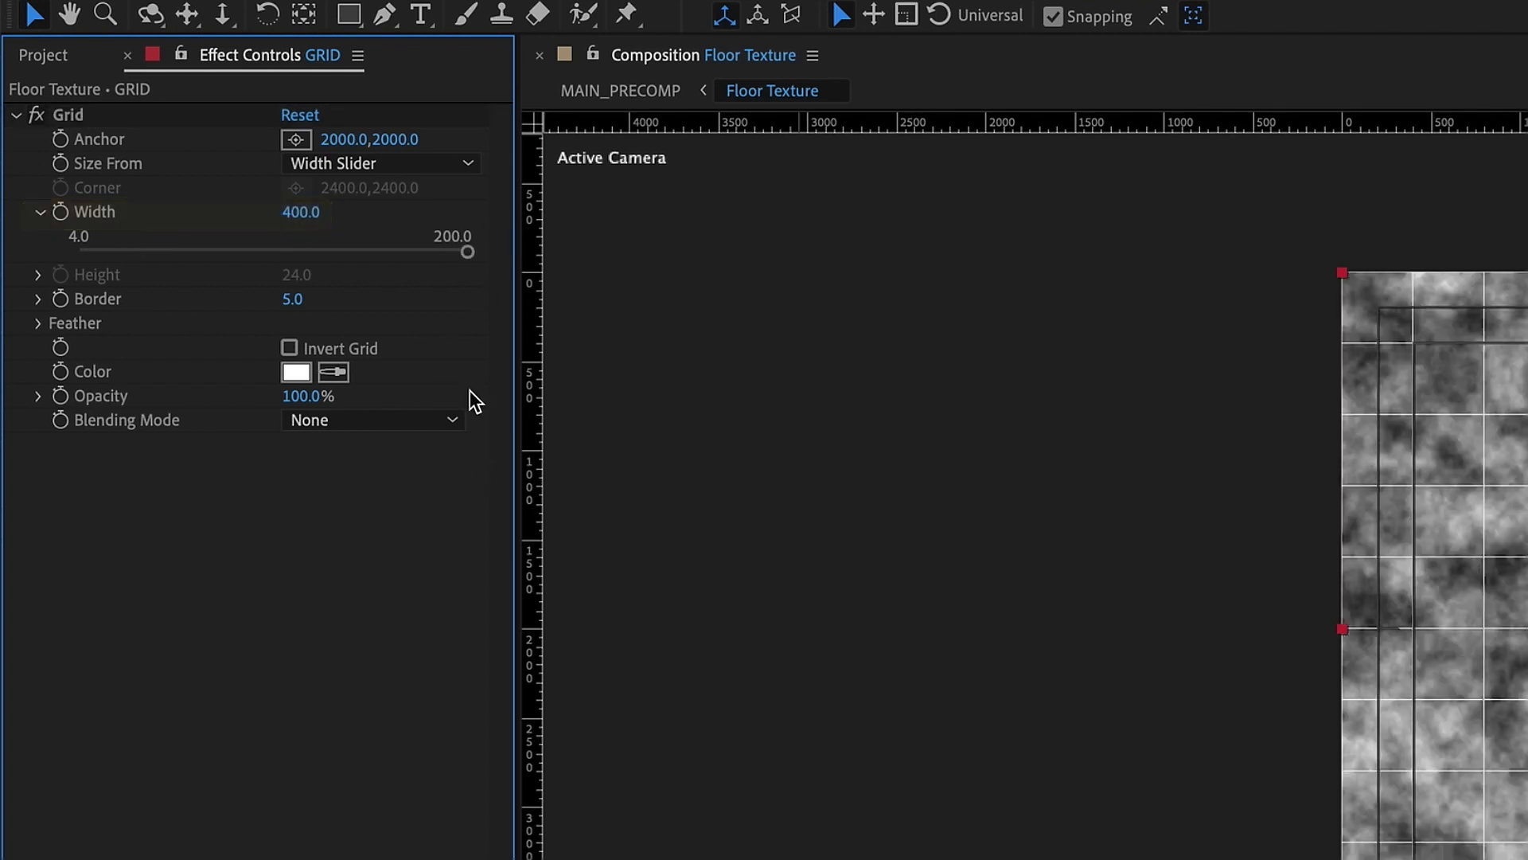
Step: Set the Grid border to 30 and make the GRID layer 3D
click(296, 300)
text(30)
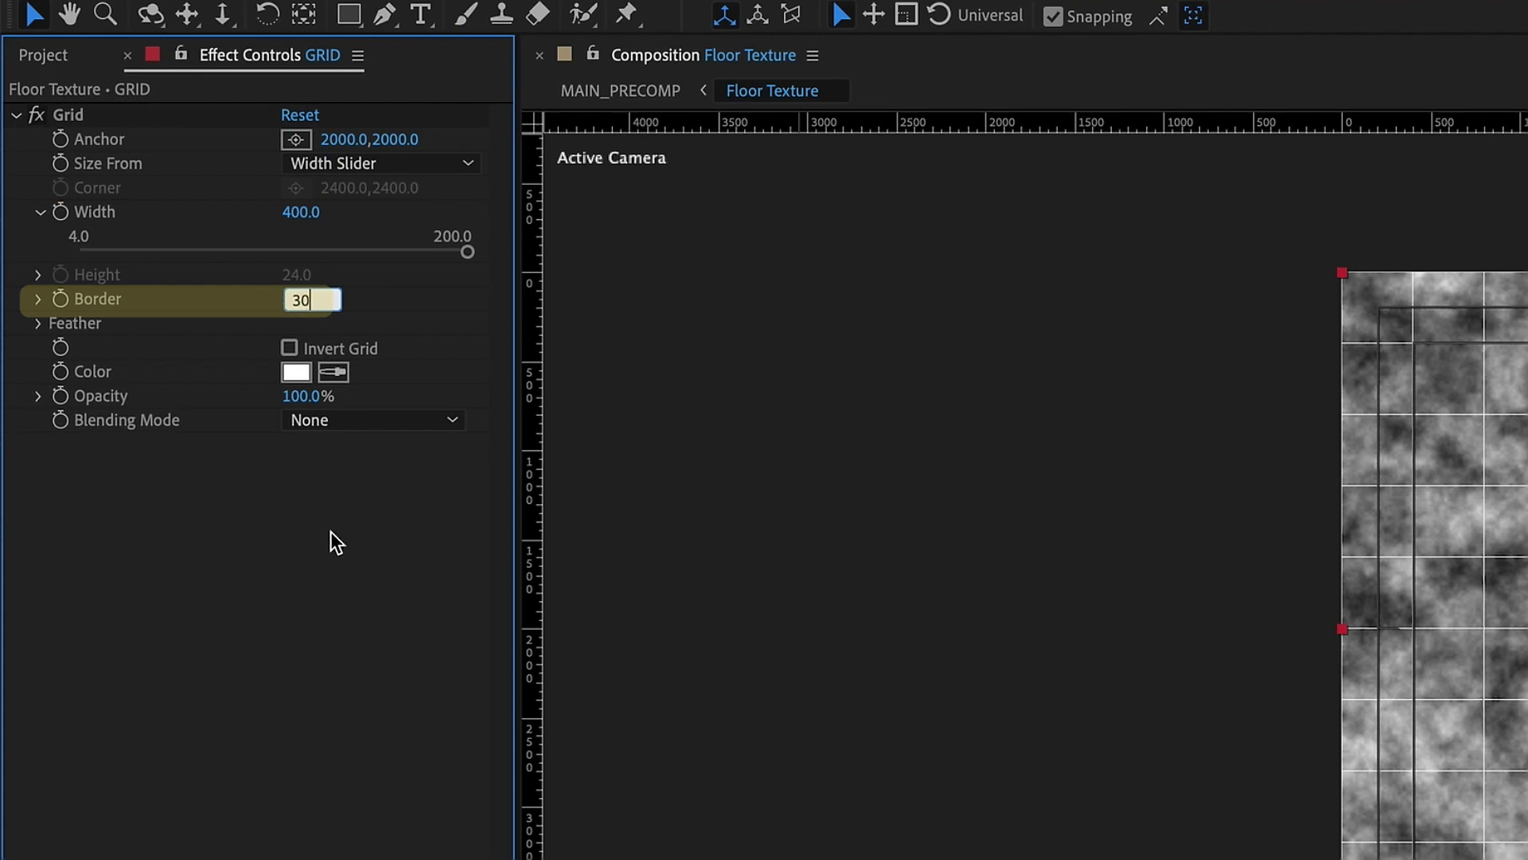
click(334, 530)
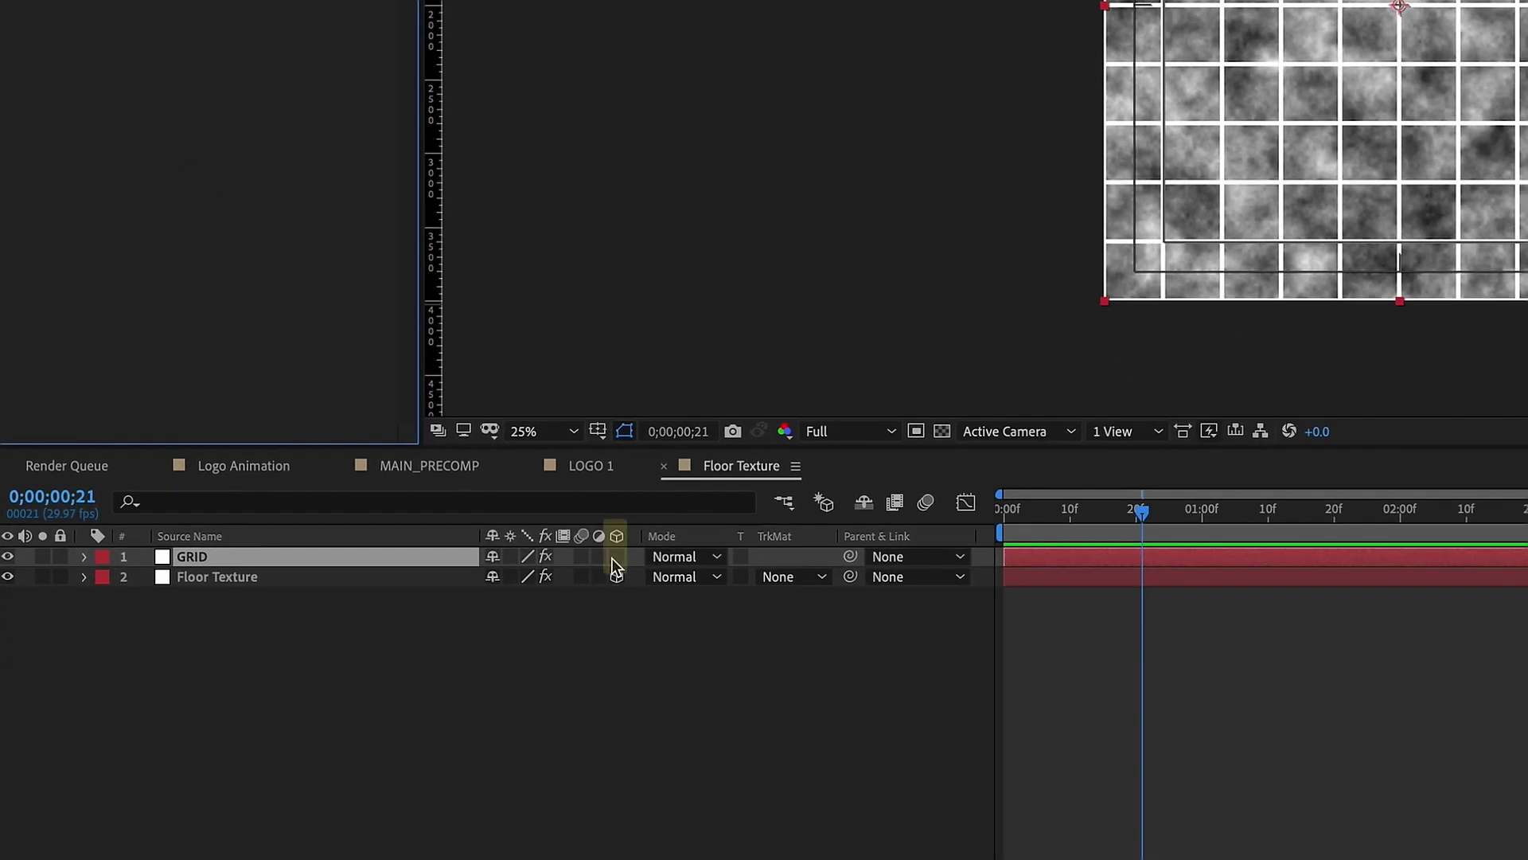
click(618, 555)
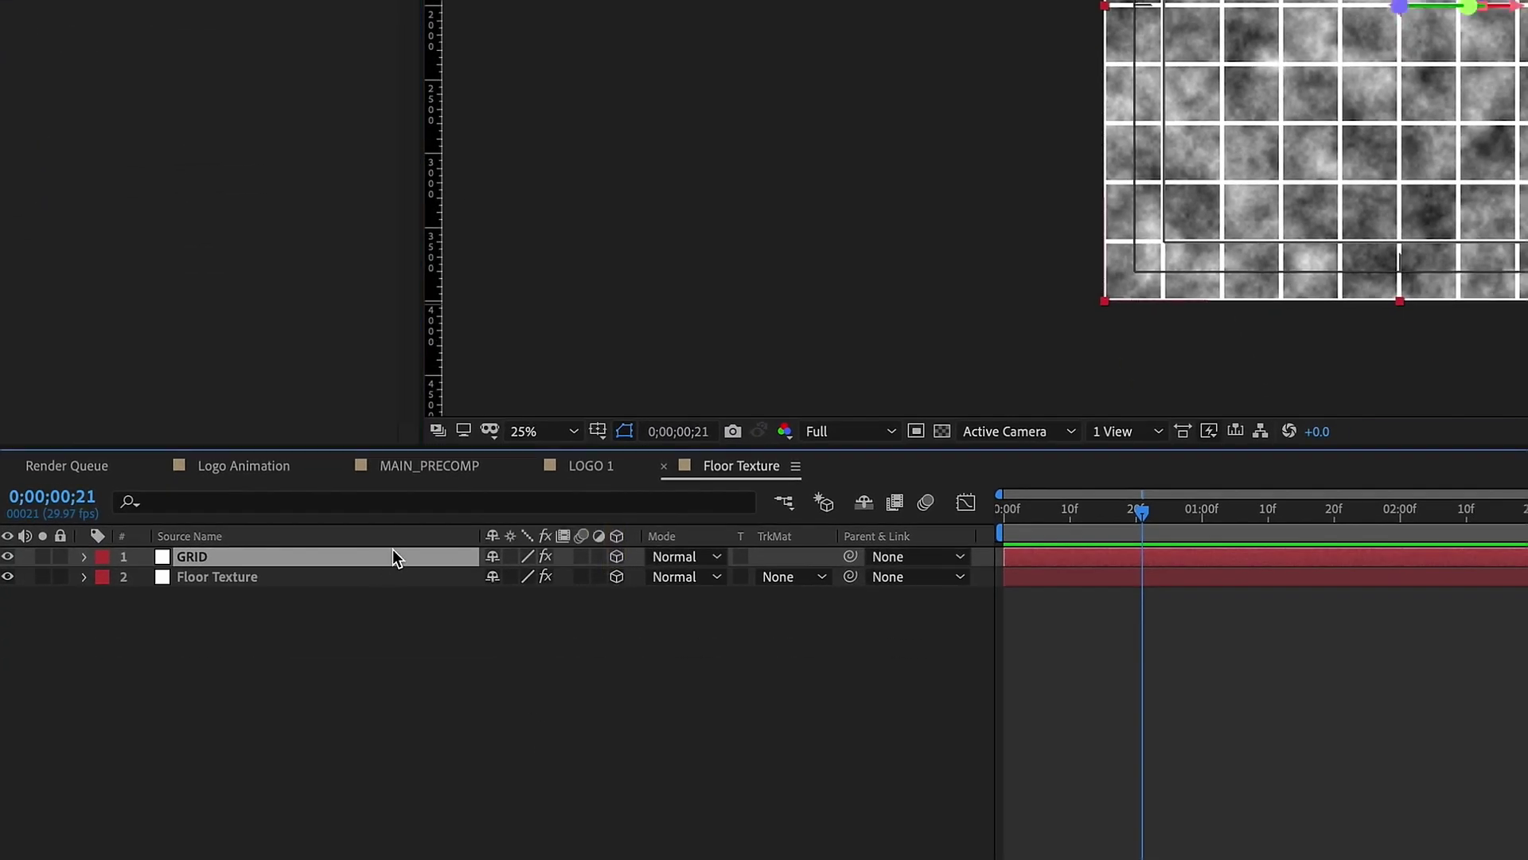
Step: Parent GRID to Floor Texture and rotate Floor Texture 90° on X
drag(850, 555, 283, 580)
click(284, 578)
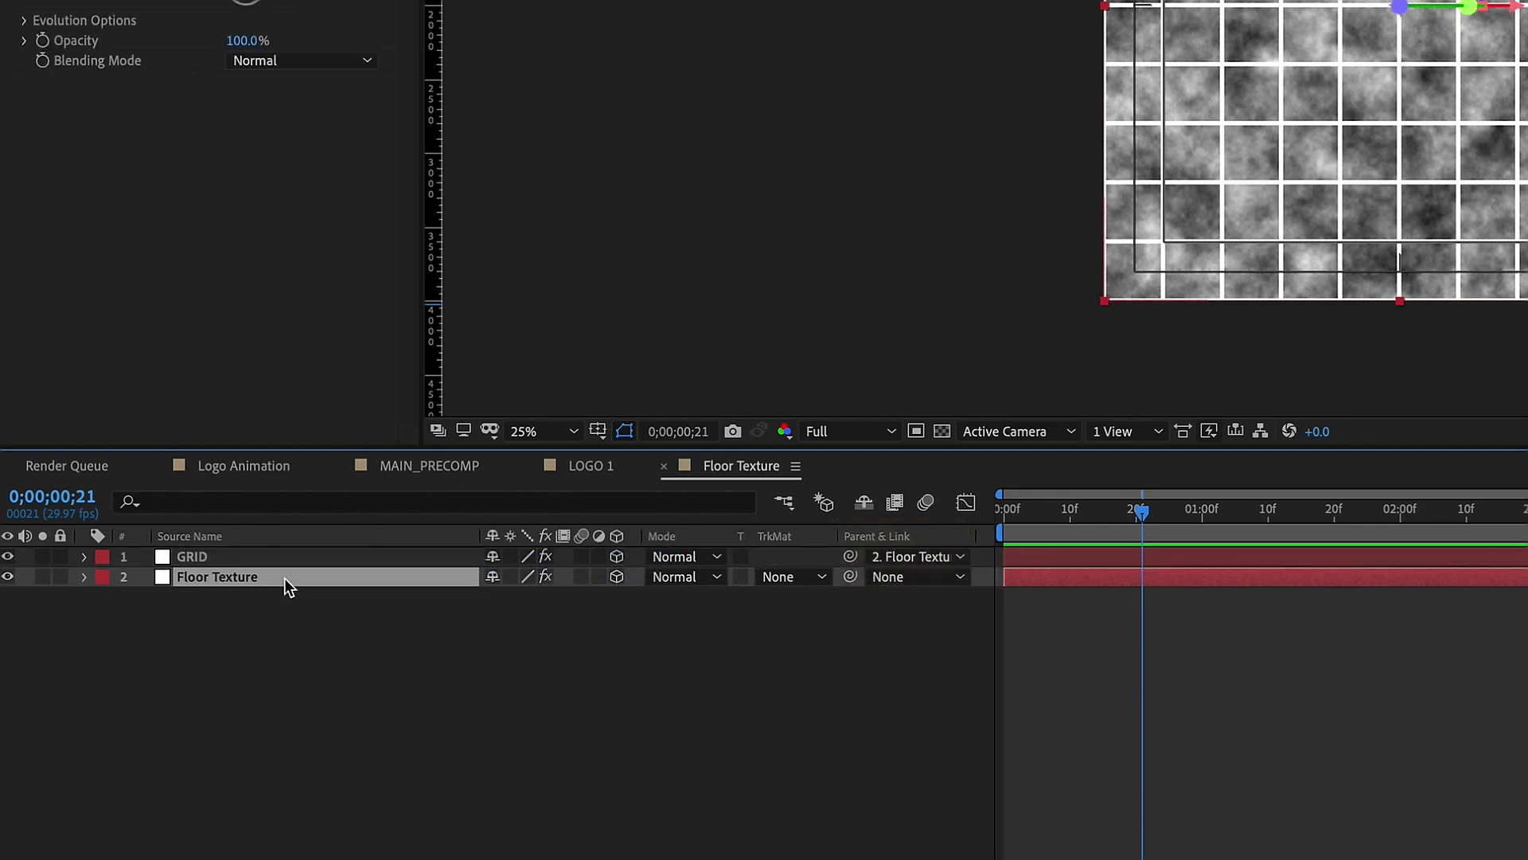
key(r)
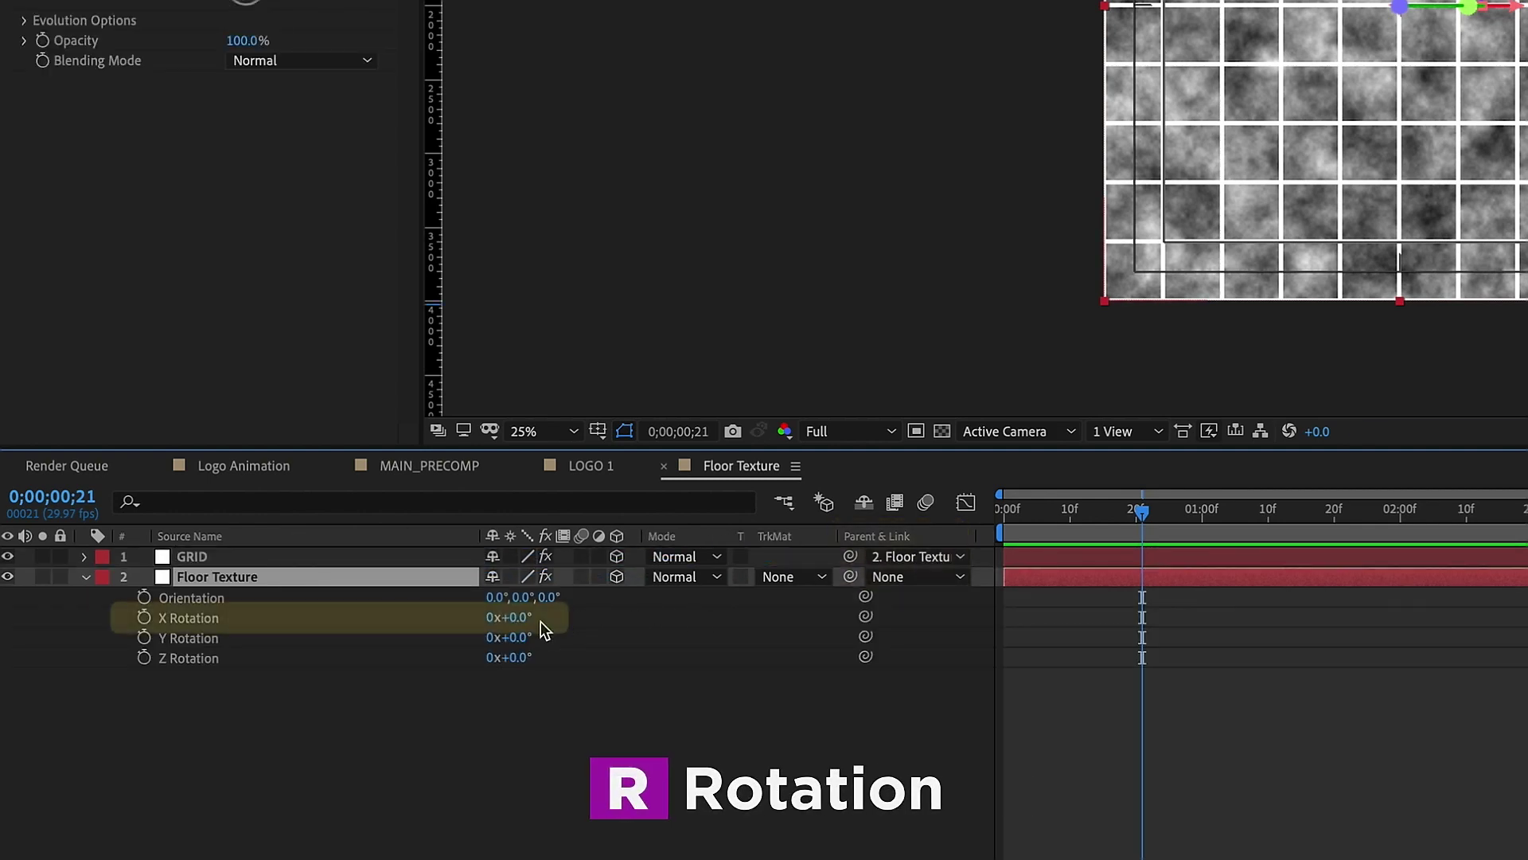
click(521, 619)
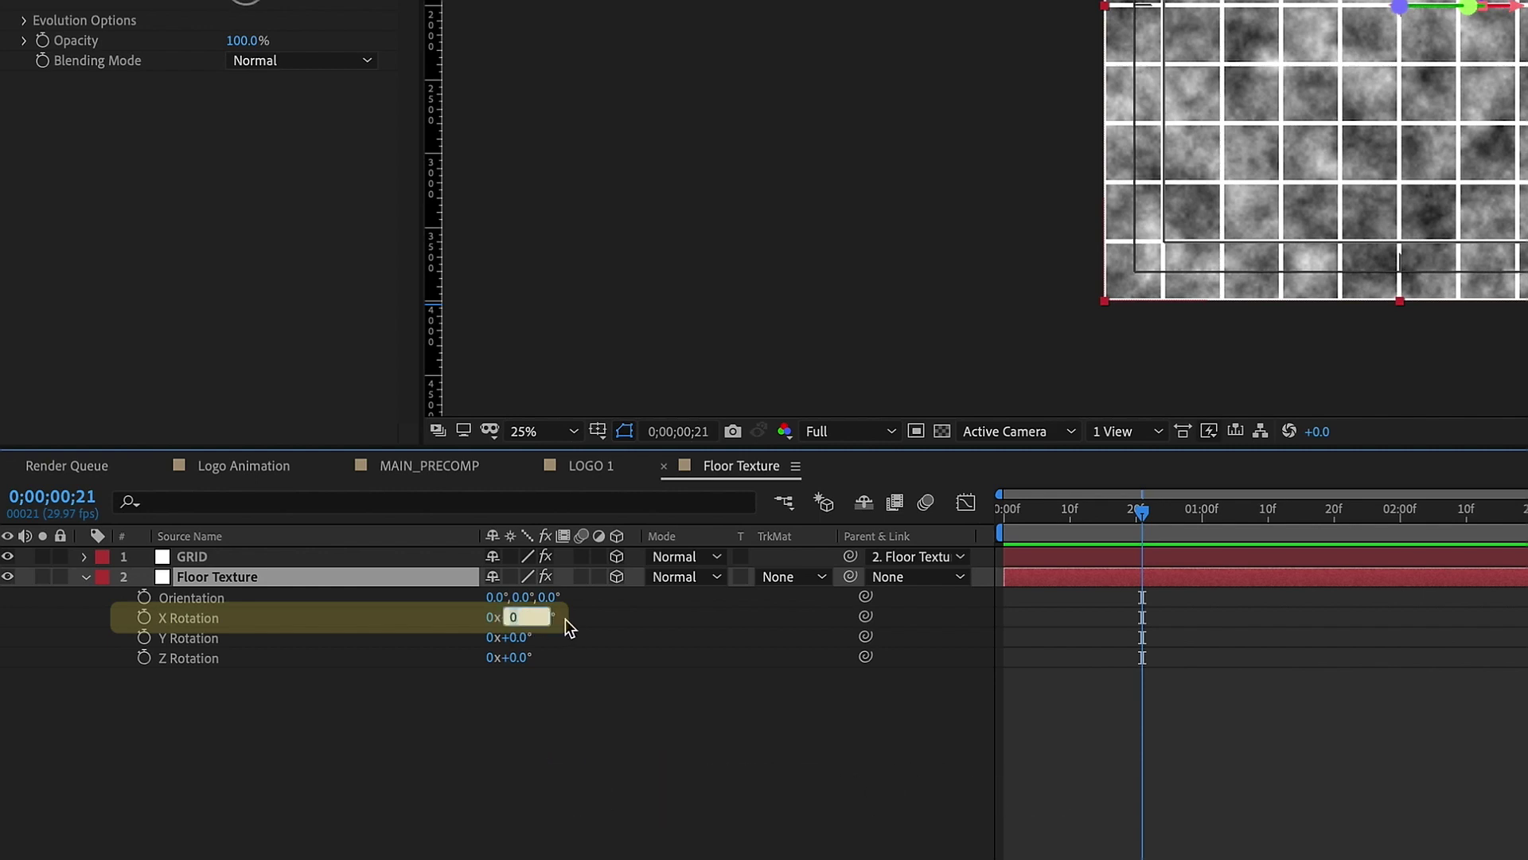
key(Return)
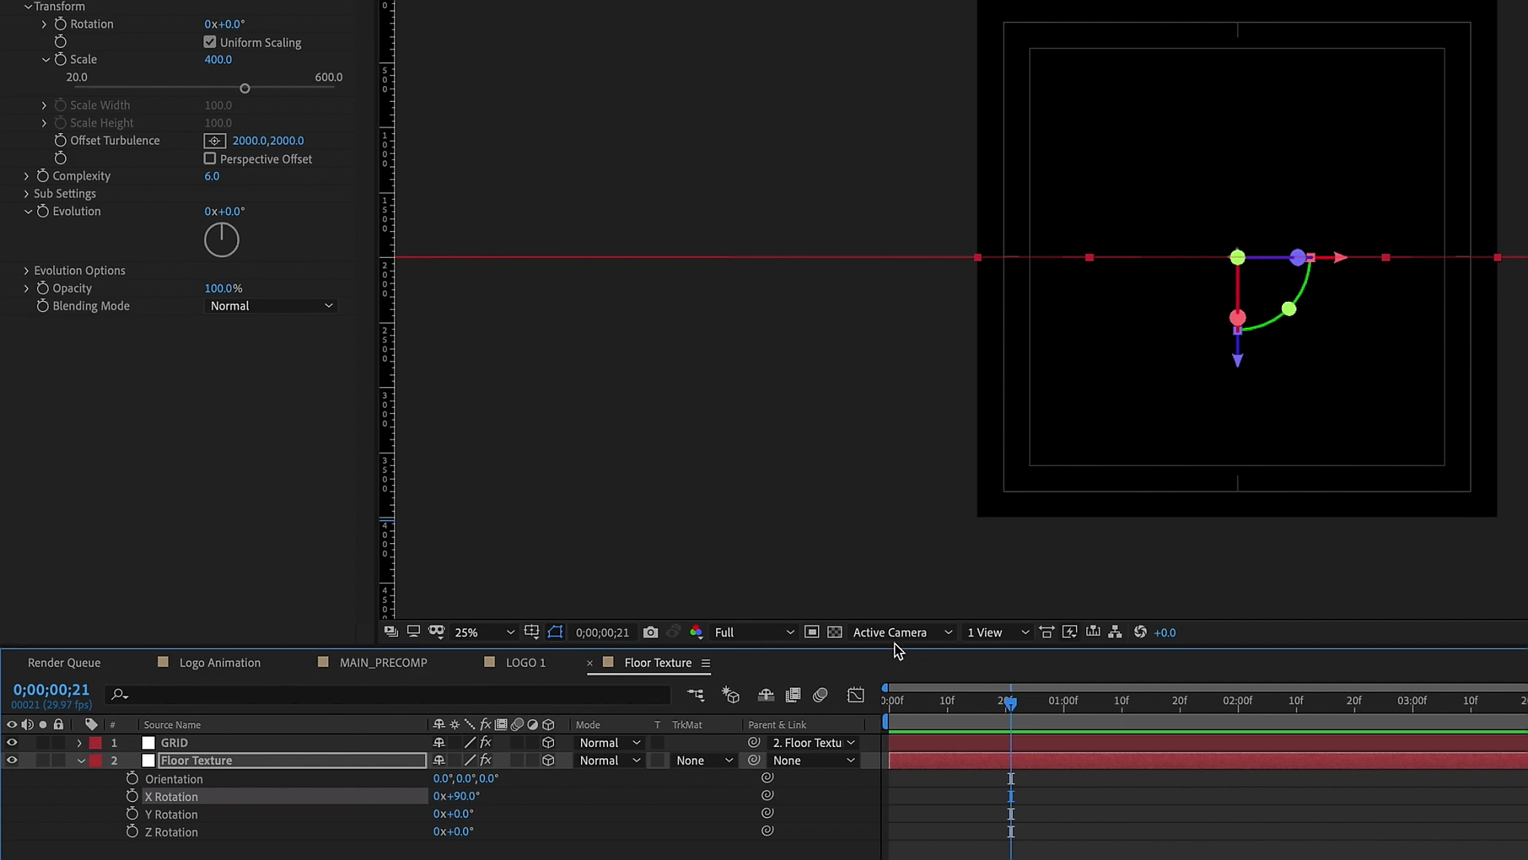
key(comma)
click(696, 694)
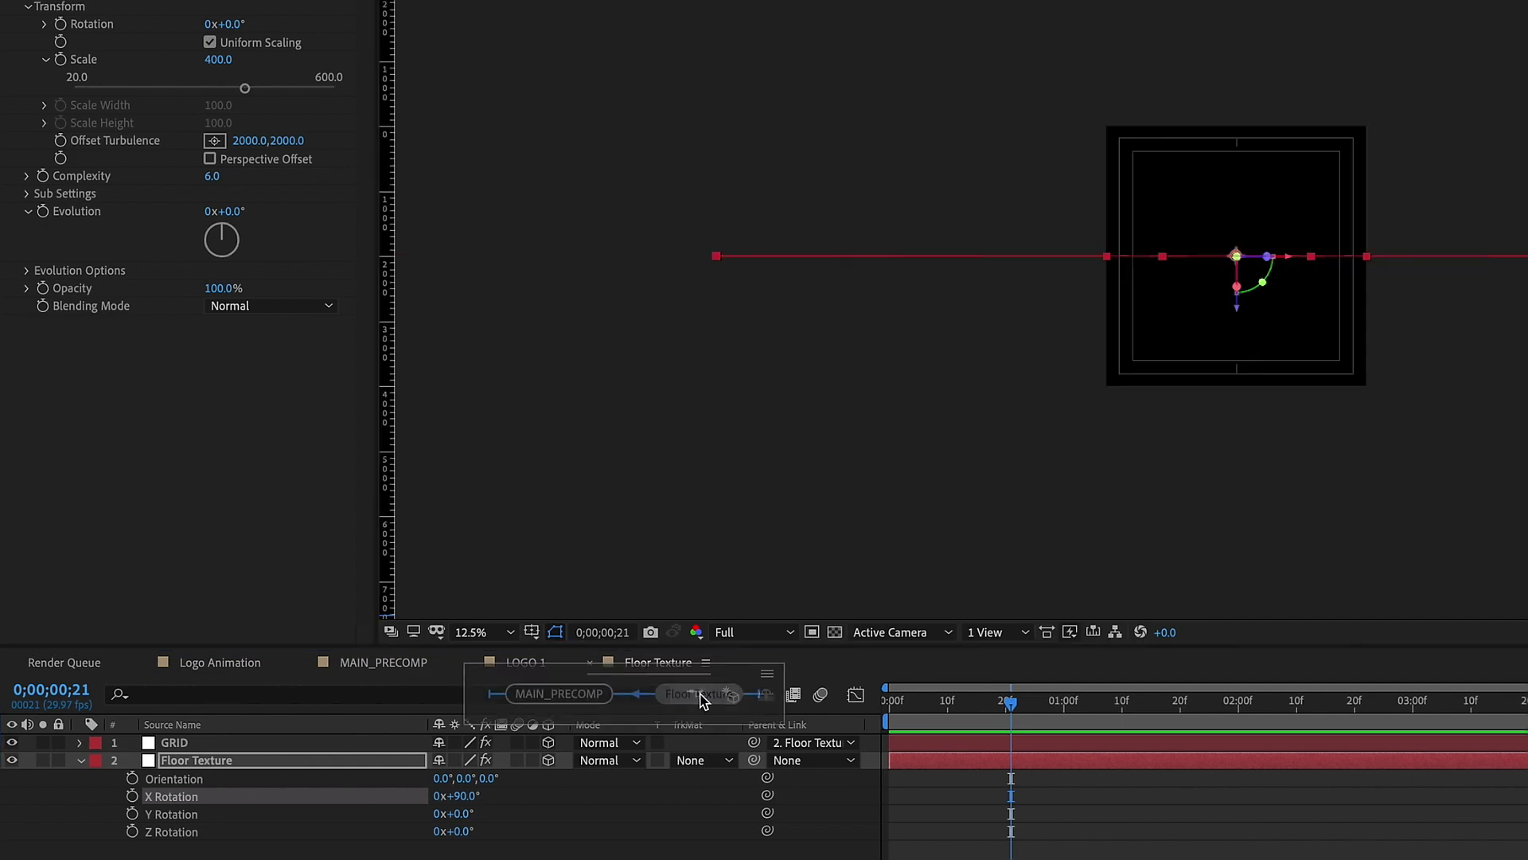
Step: Open MAIN_PRECOMP, move Floor Texture to the bottom of the stack, and set its label to None
click(593, 694)
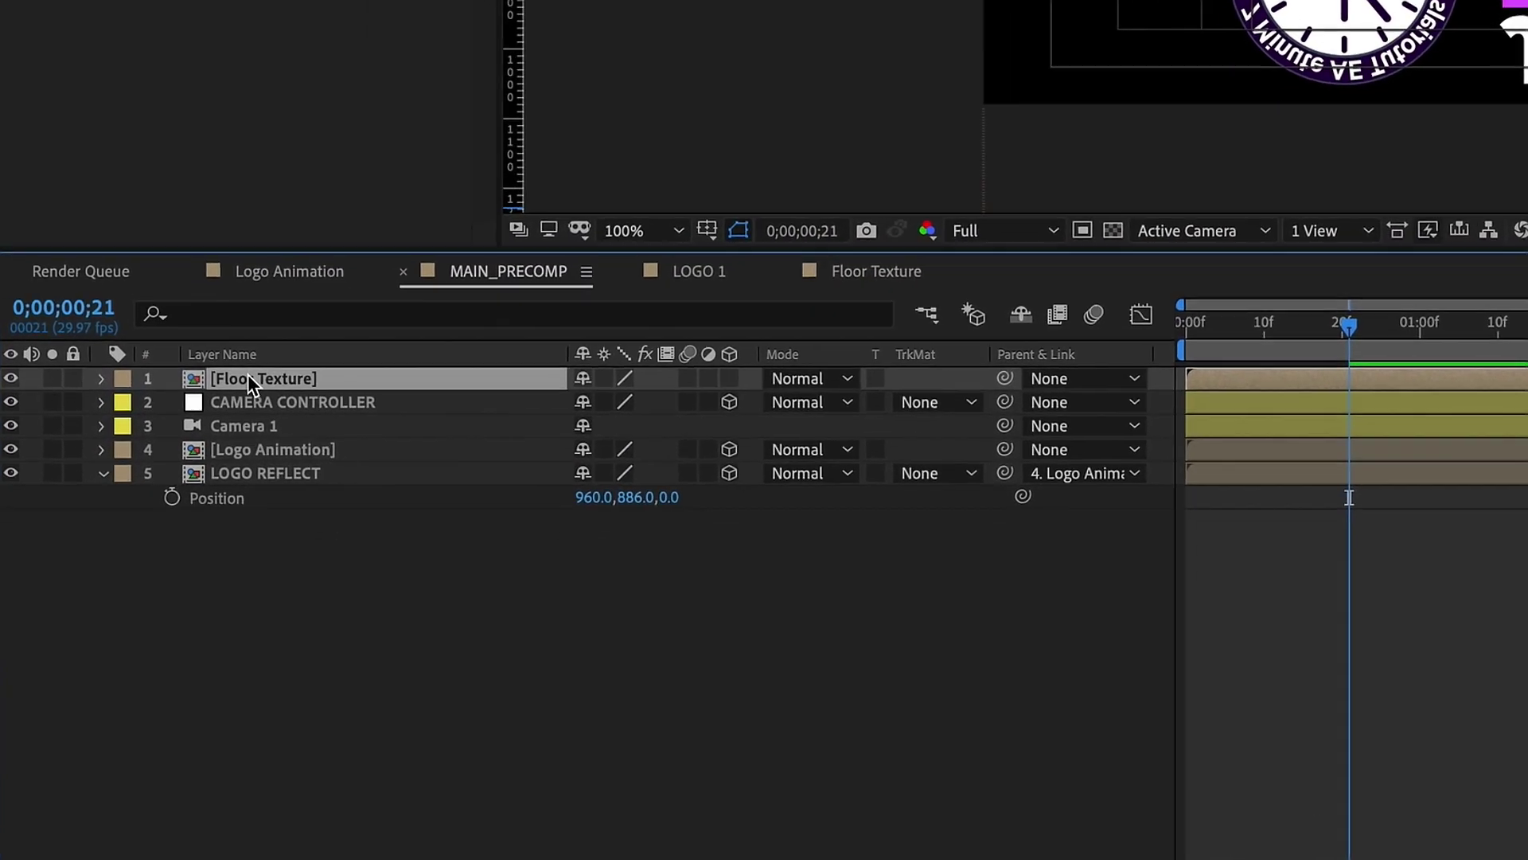
drag(248, 380, 270, 530)
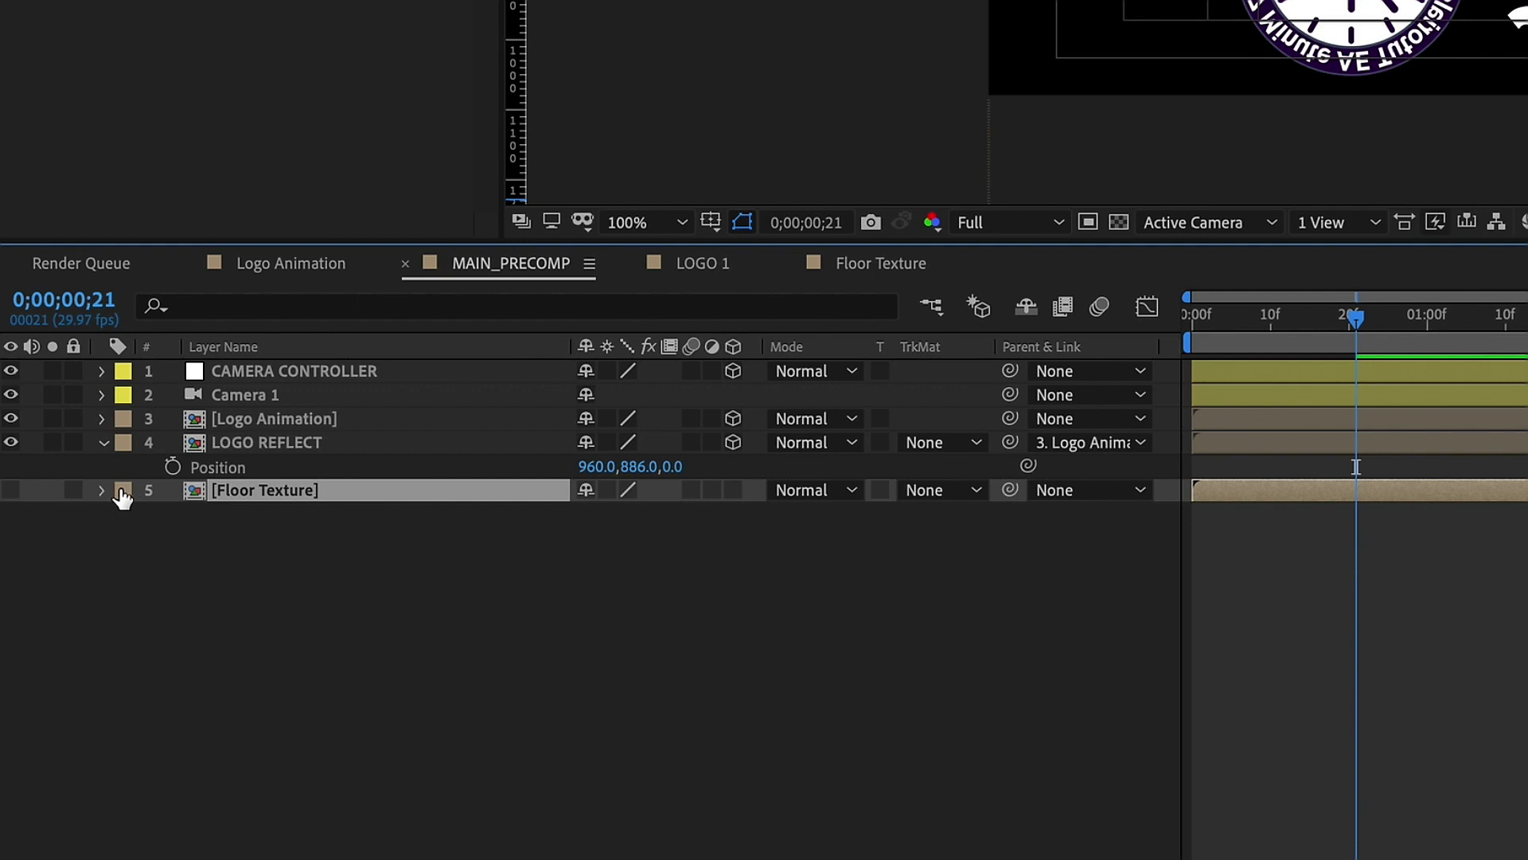
click(121, 490)
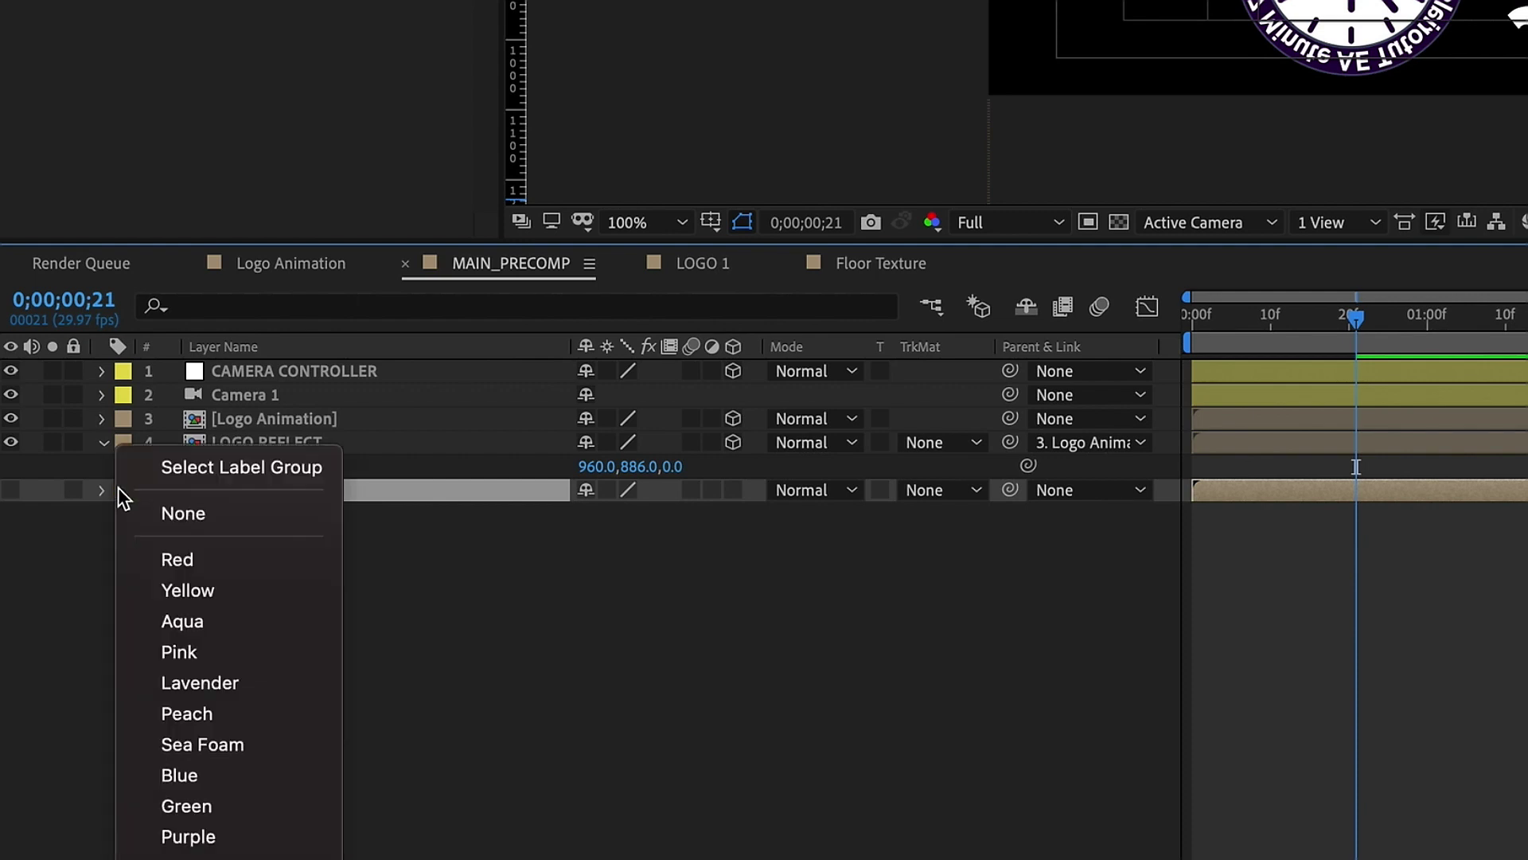
click(192, 519)
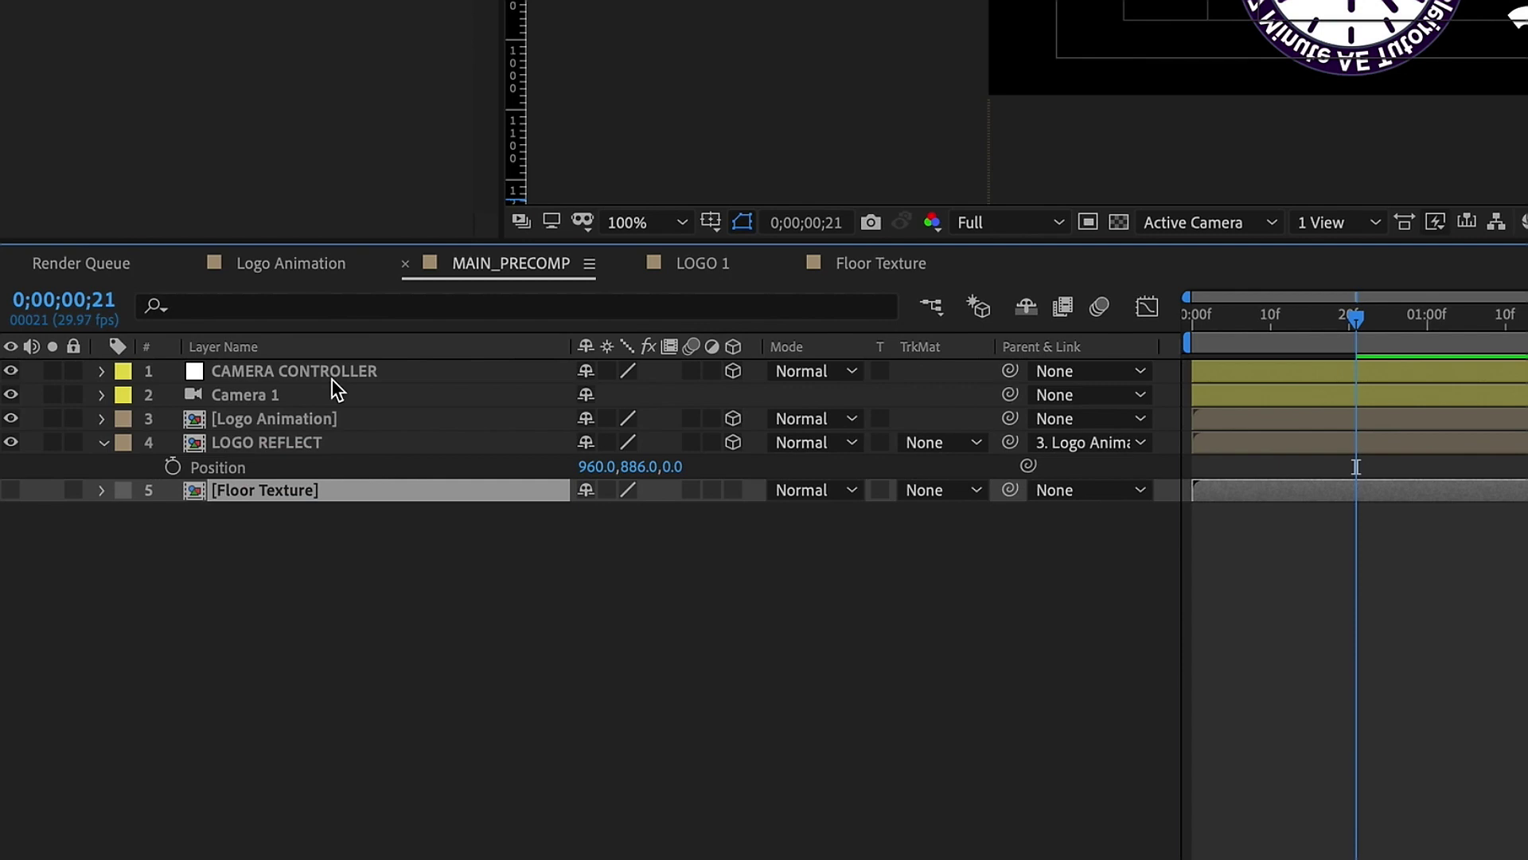
click(287, 442)
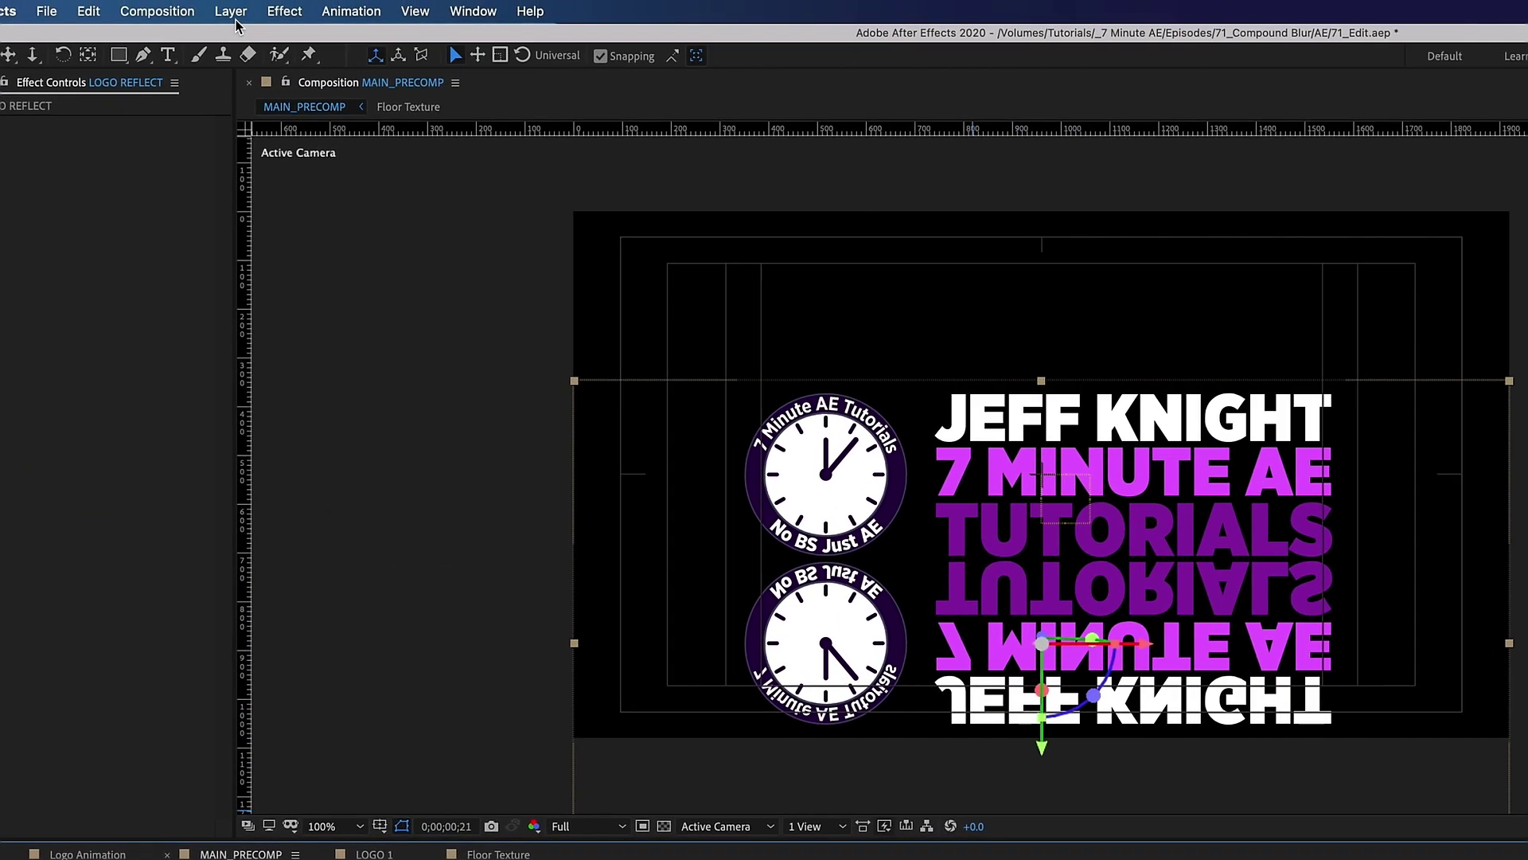
Step: Add a new adjustment layer above LOGO REFLECT and name it REFLECTION
click(236, 14)
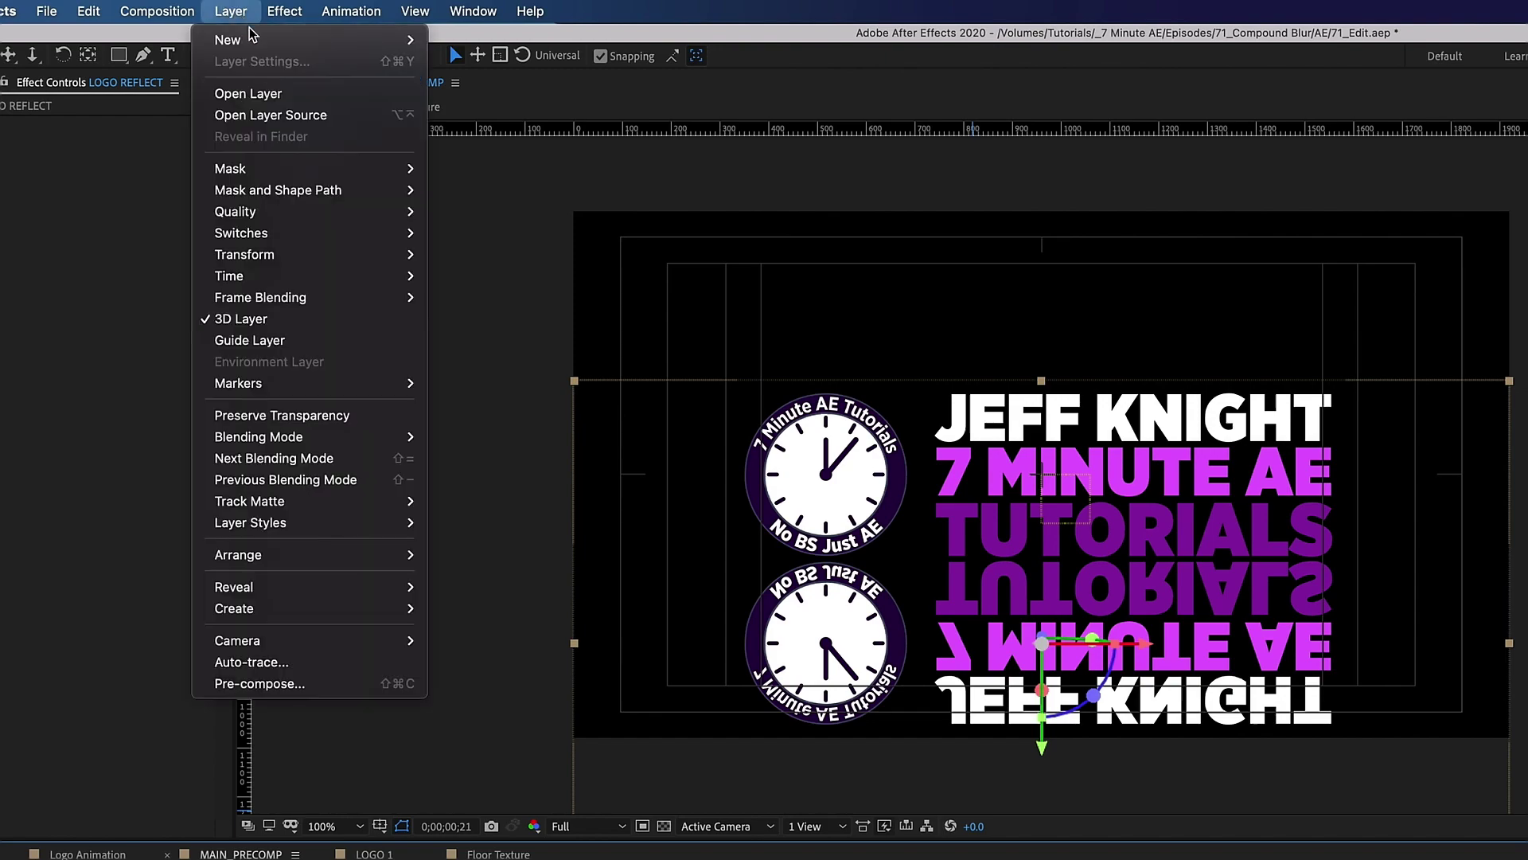
mouse_move(251, 38)
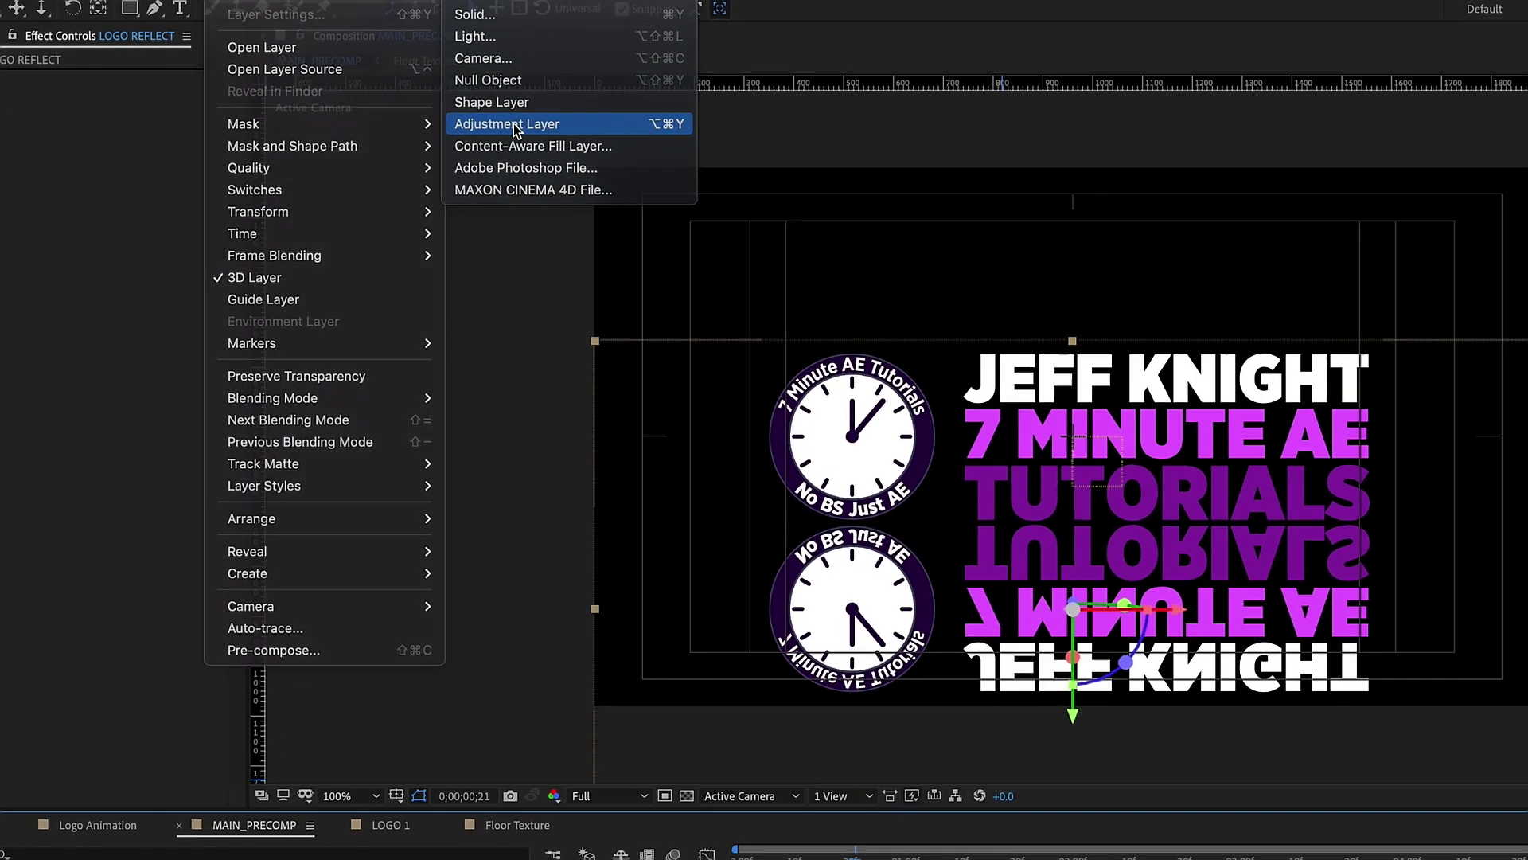
click(514, 125)
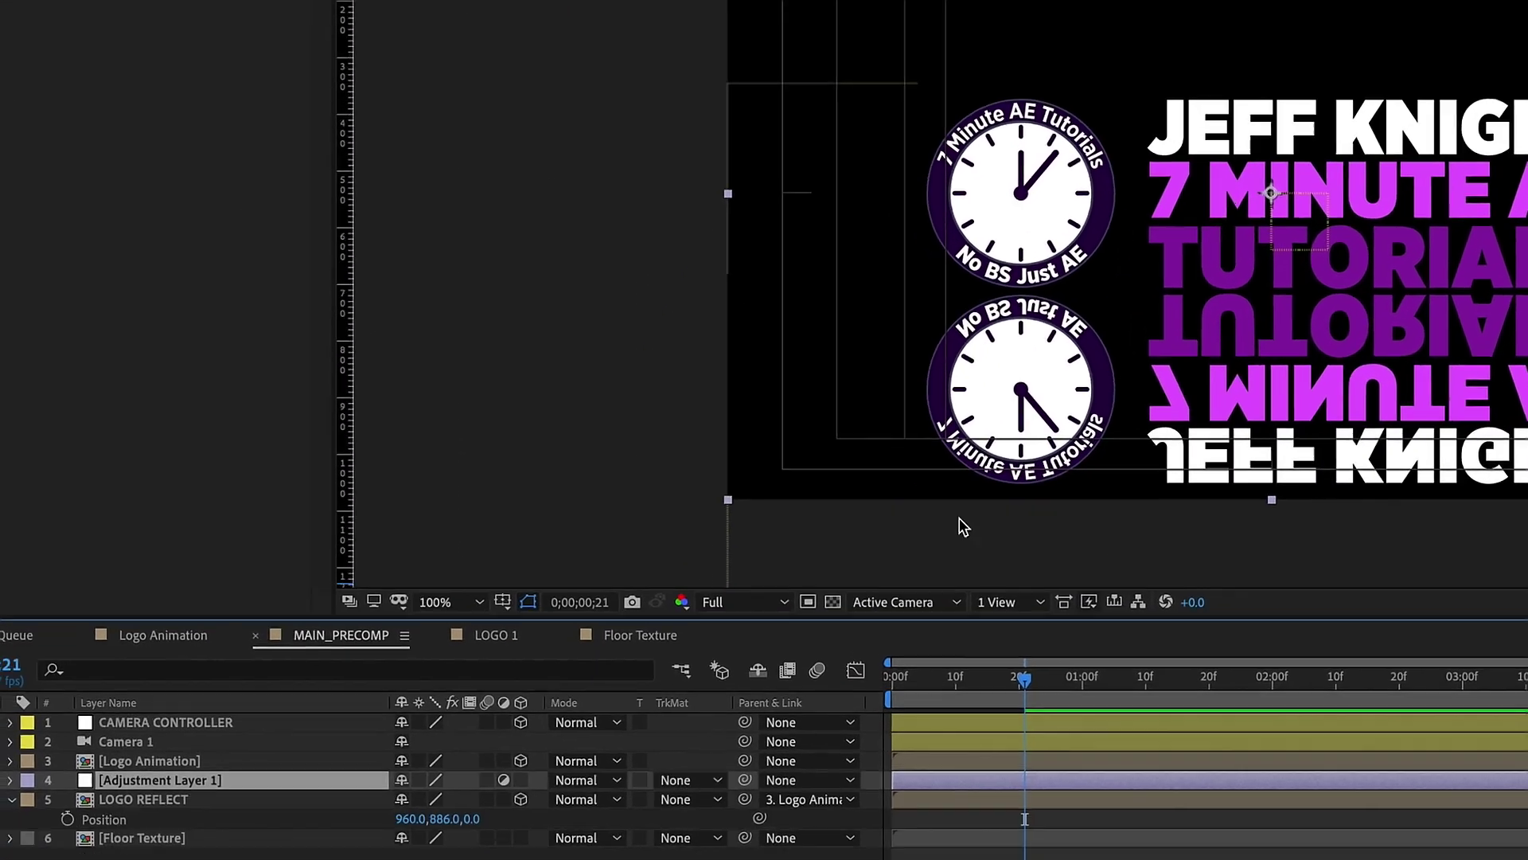
key(Return)
text(REFLECTION)
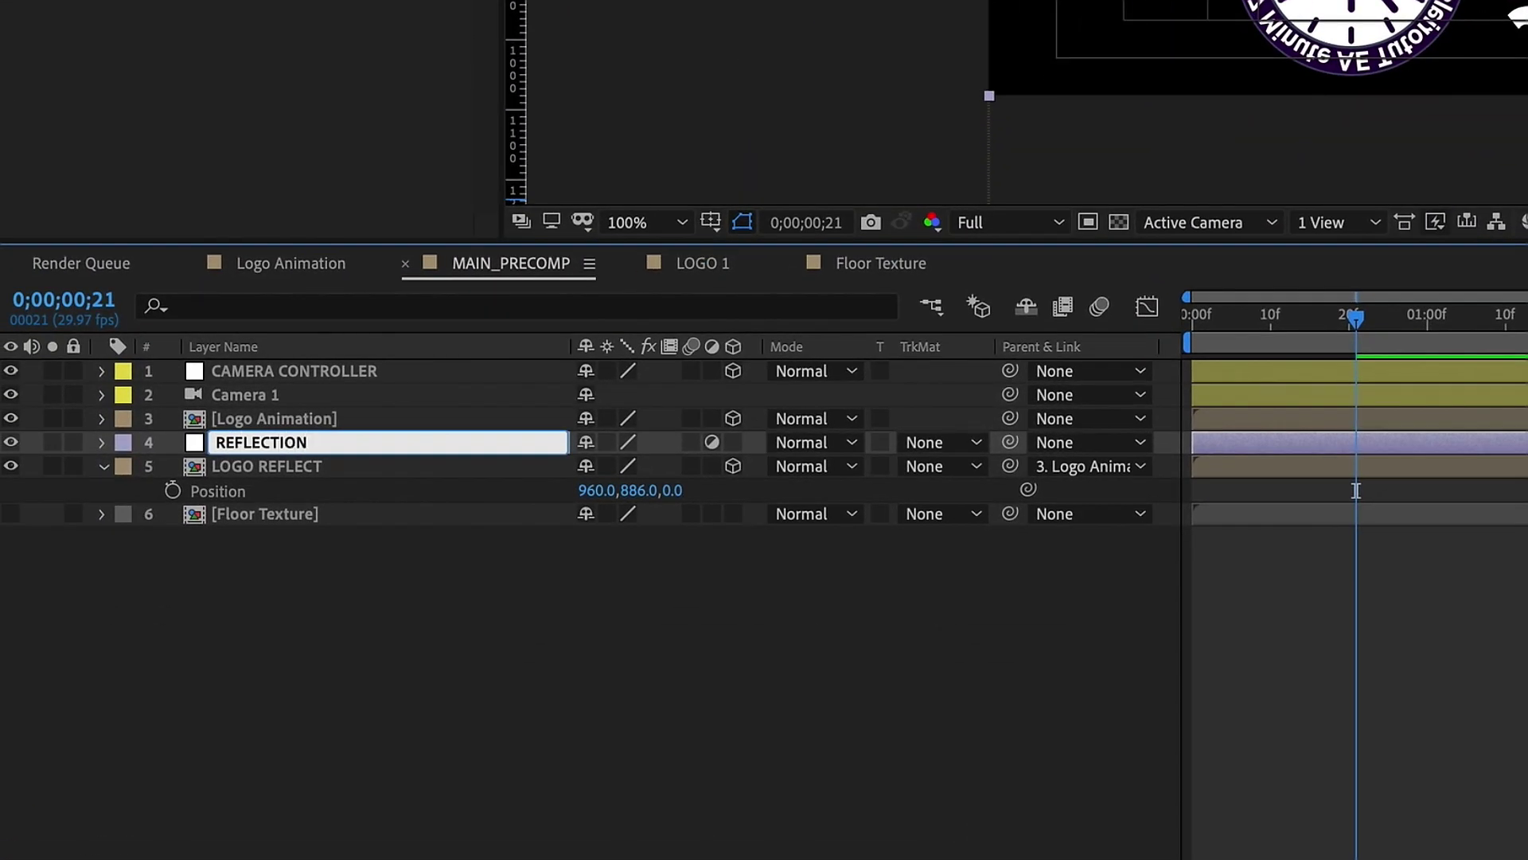
key(Return)
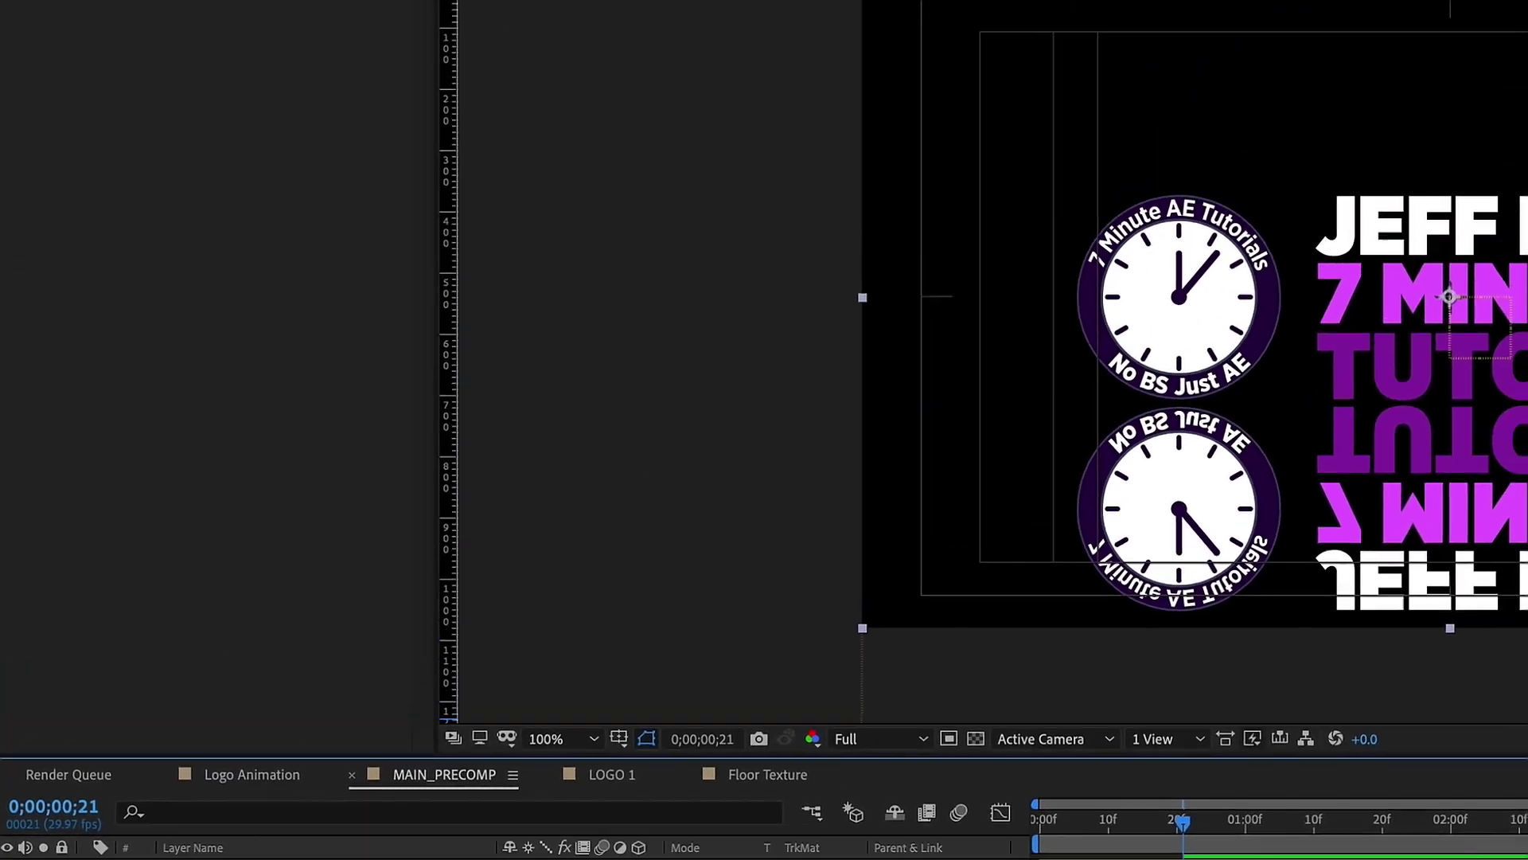
click(465, 10)
Step: Apply Compound Blur to REFLECTION with Floor Texture as the blur layer, then hide Floor Texture
mouse_move(538, 185)
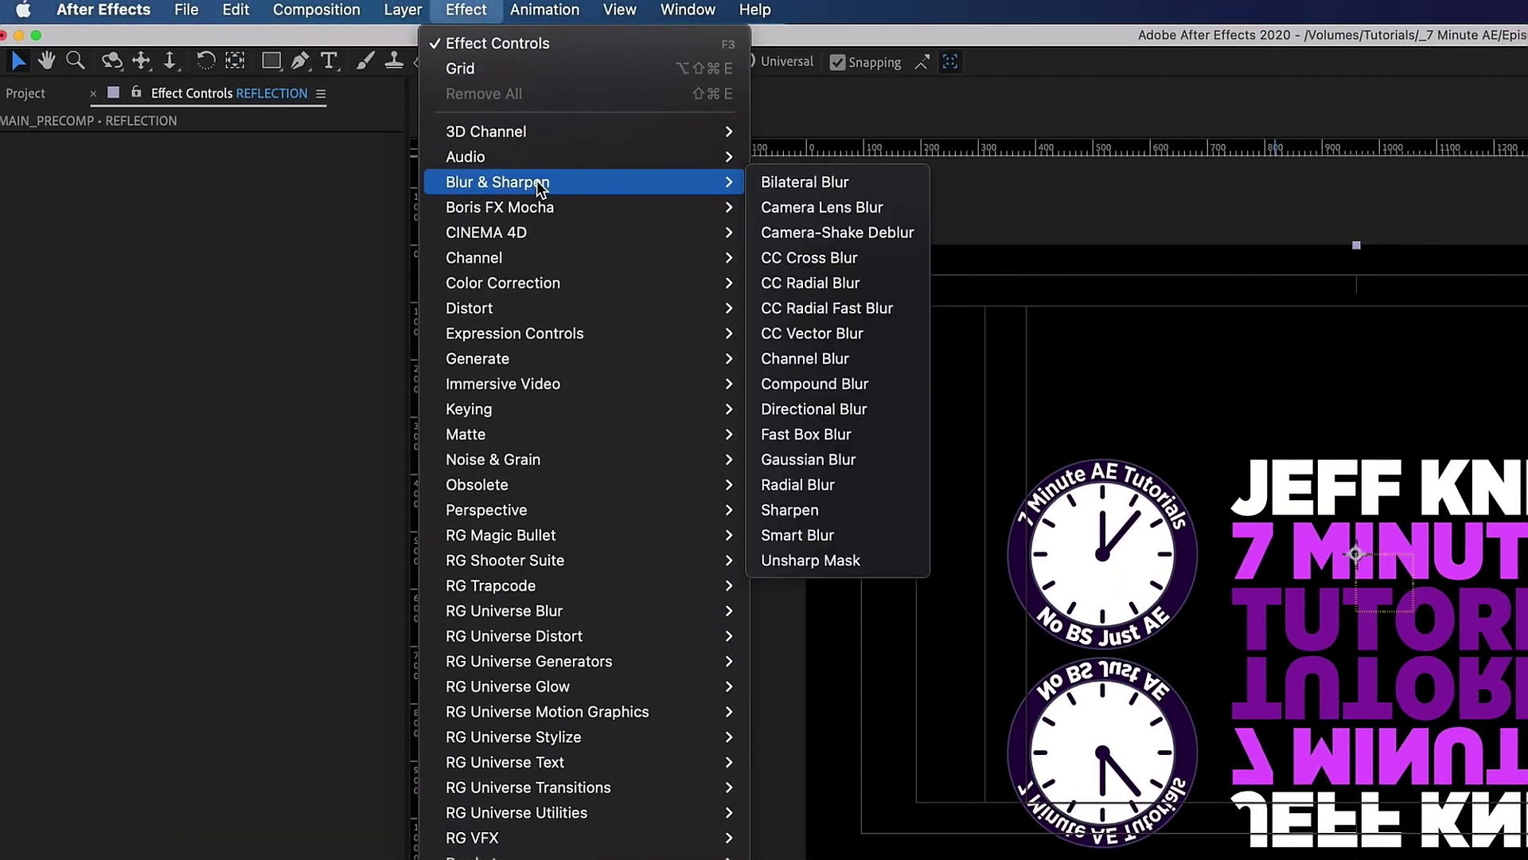
click(815, 384)
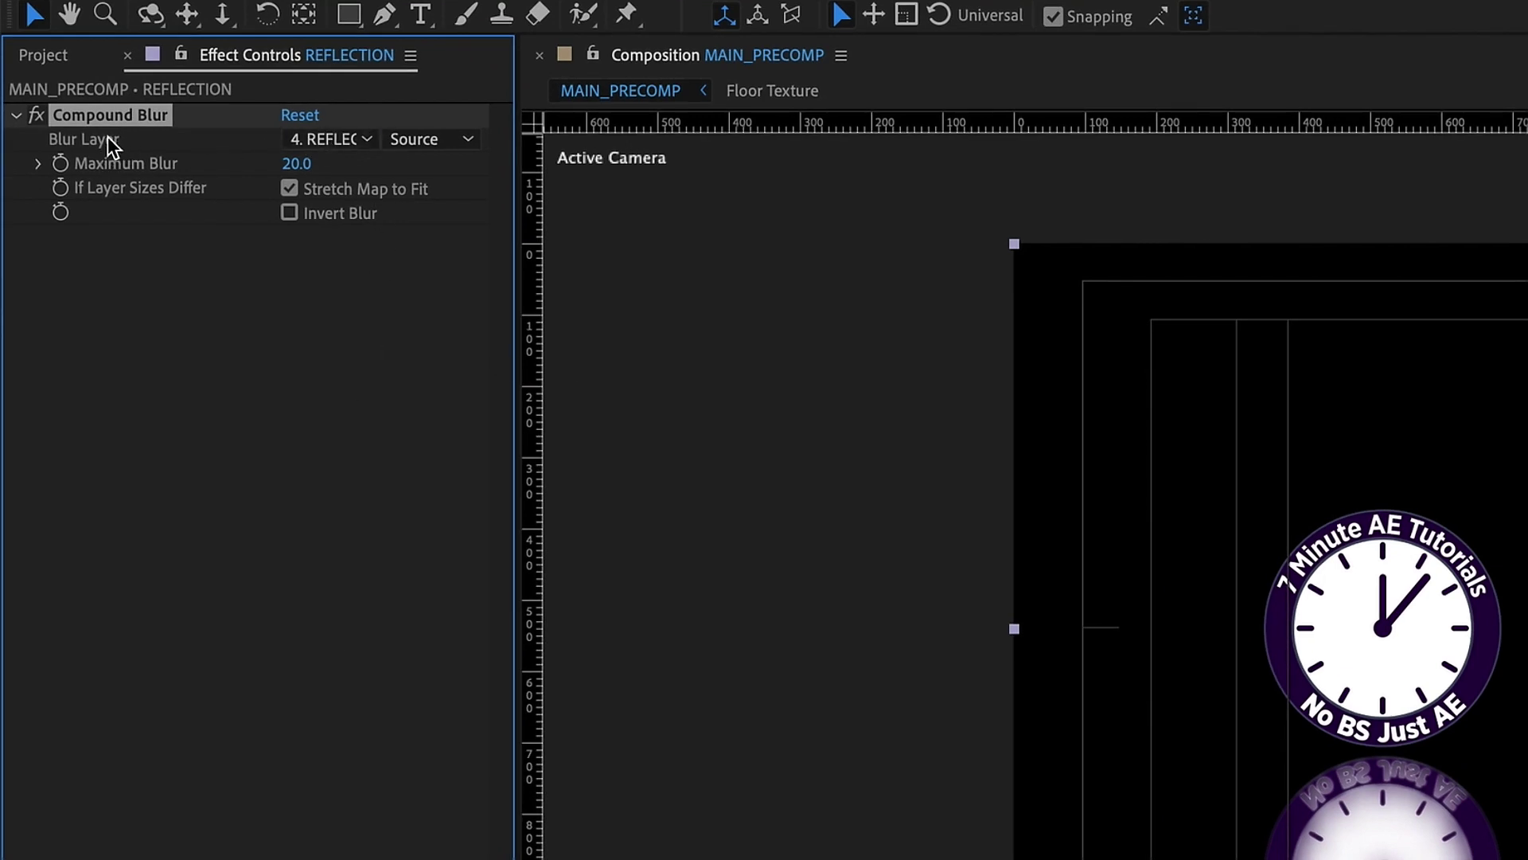
click(340, 137)
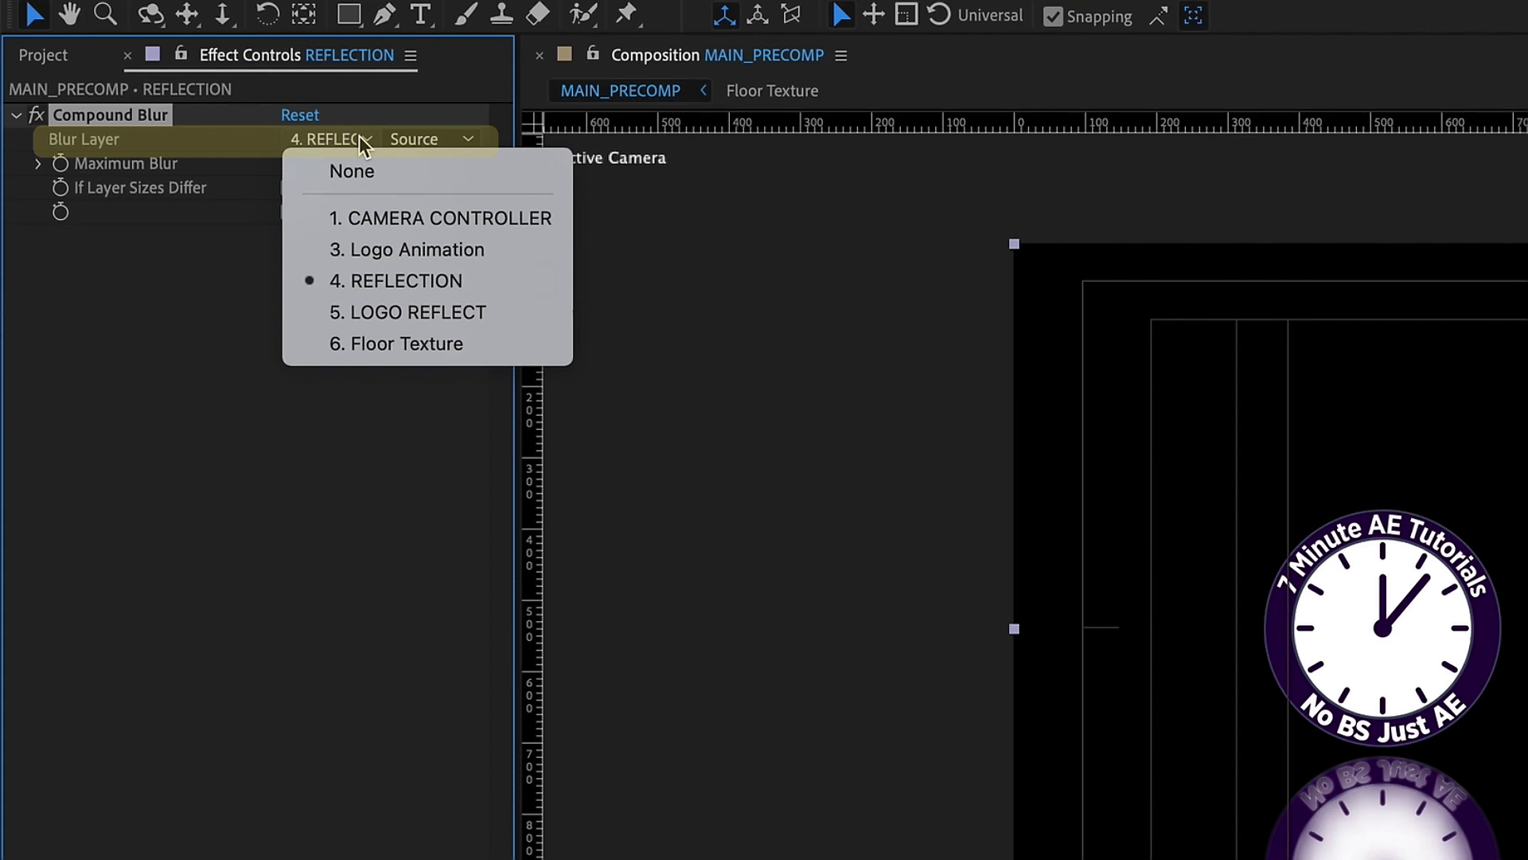
click(396, 348)
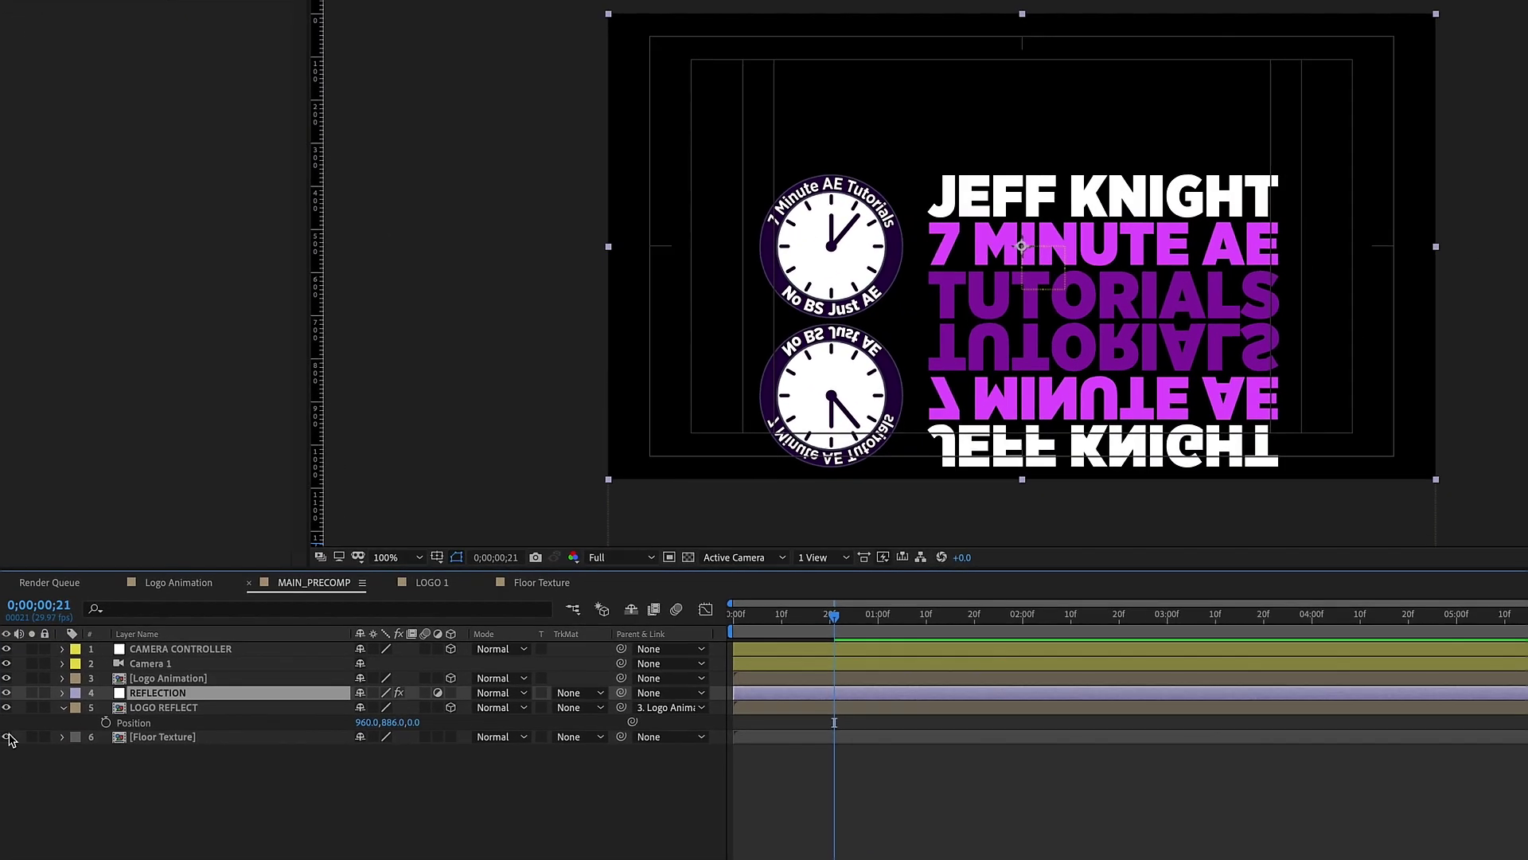
click(7, 736)
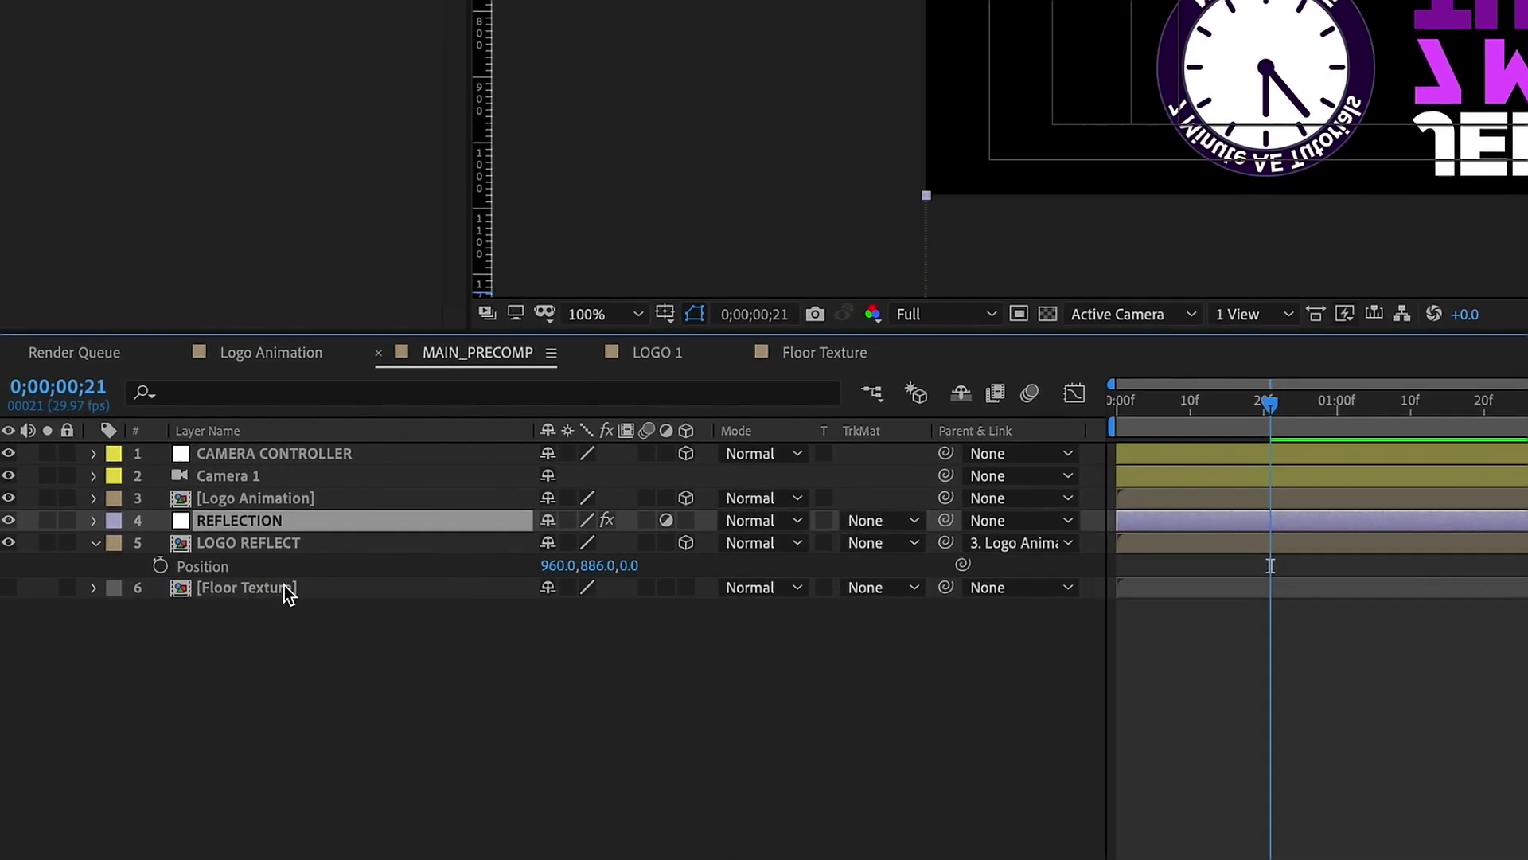
Step: Make Floor Texture a 3D layer and switch the viewer to the Top view
click(167, 737)
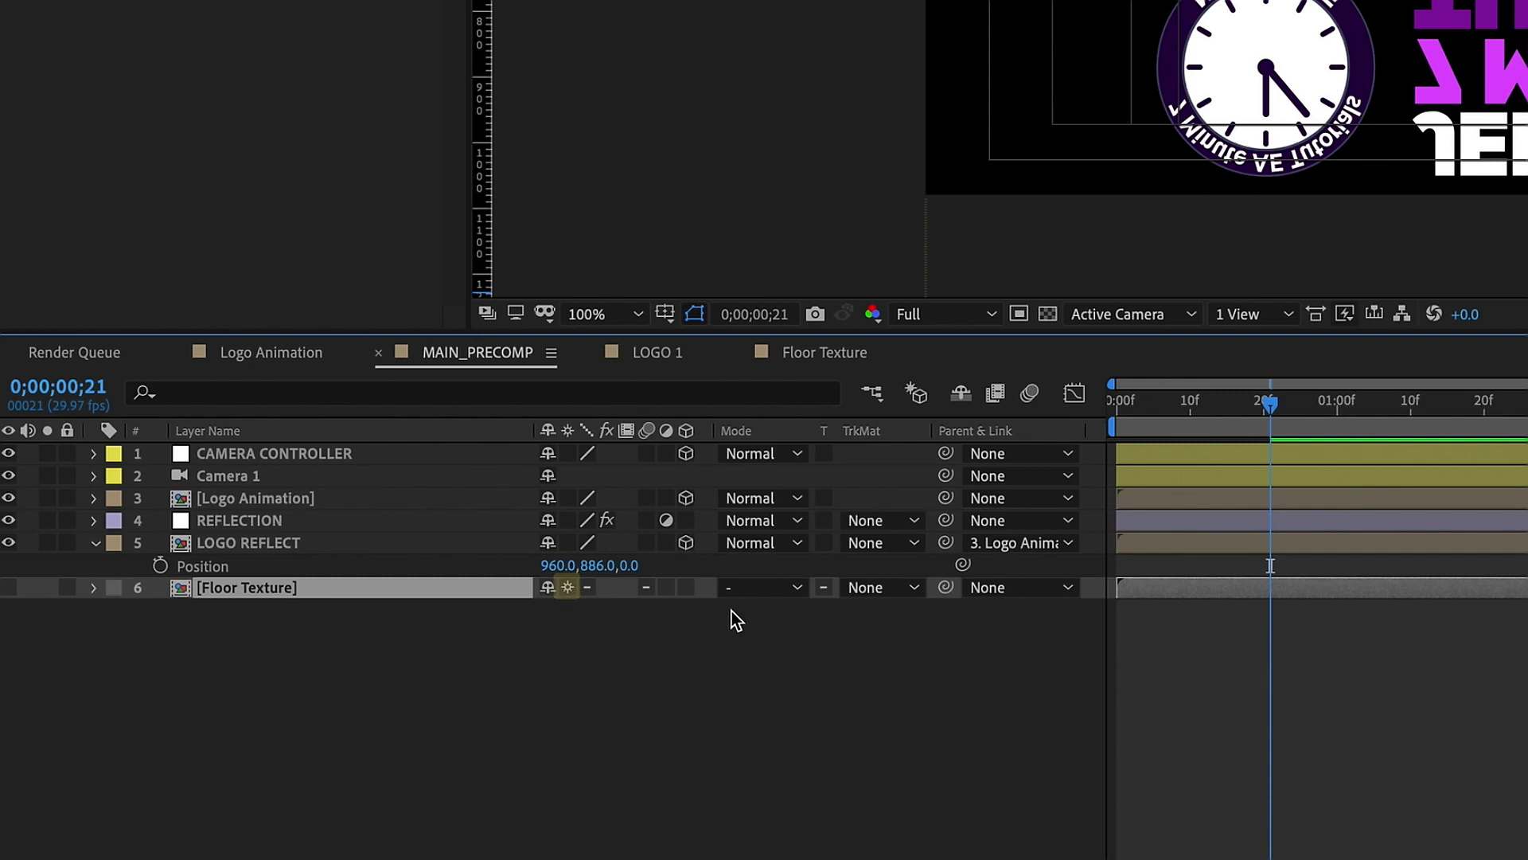
click(687, 589)
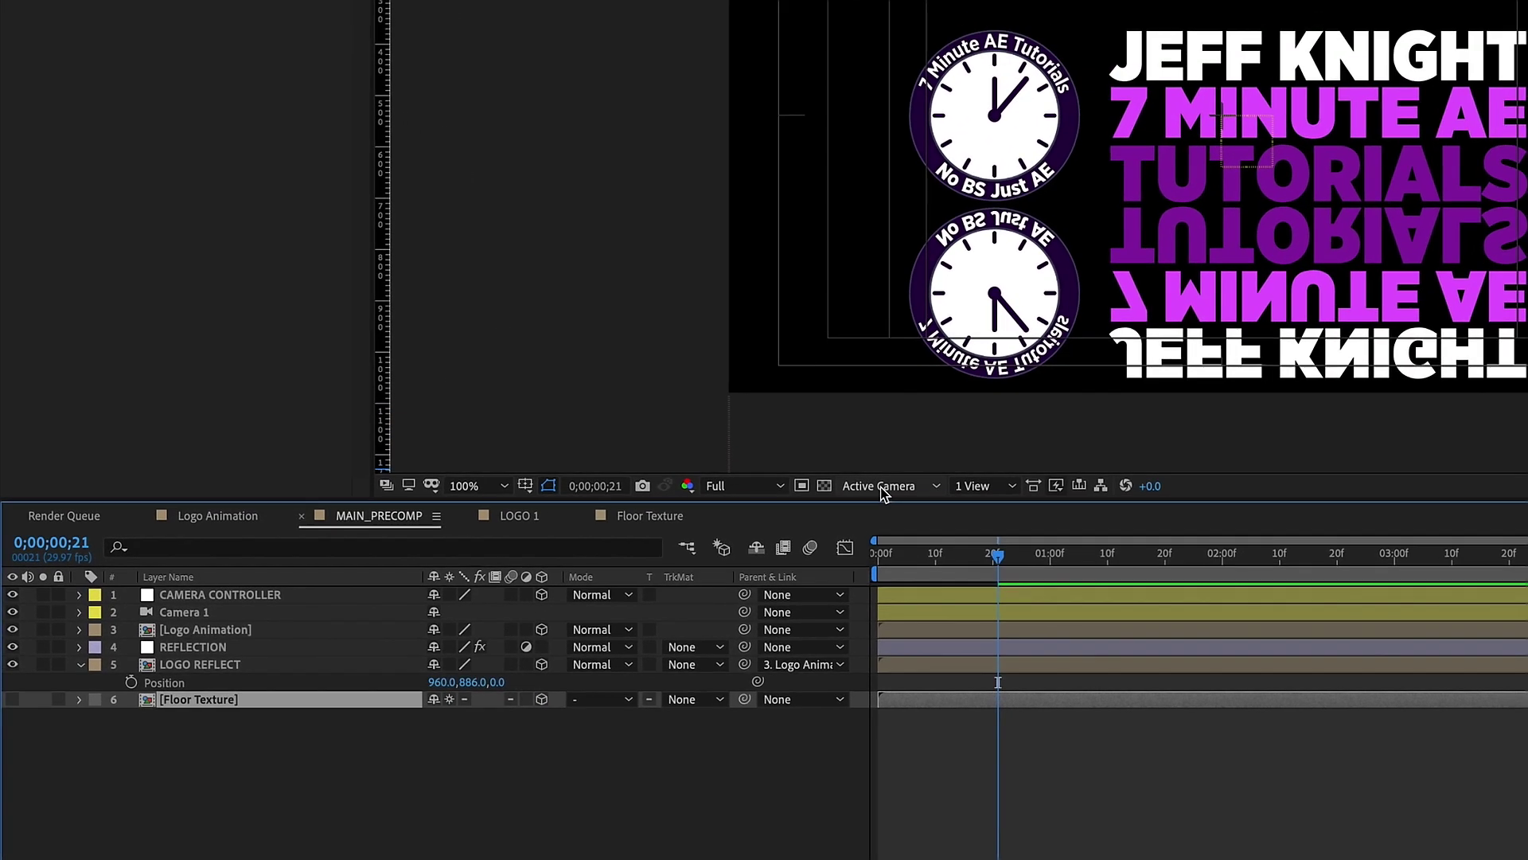
click(958, 437)
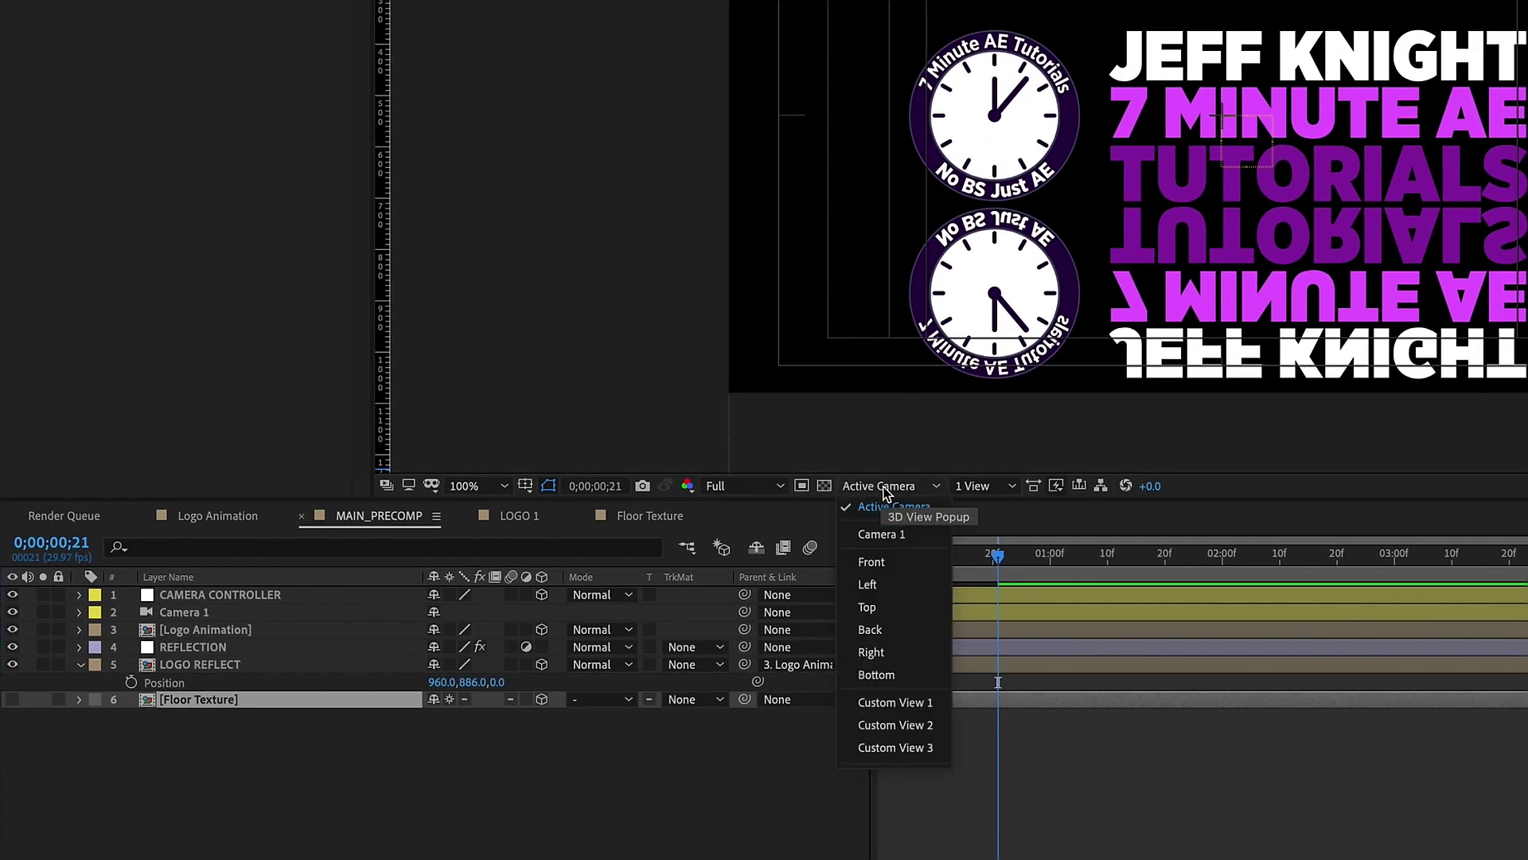
click(894, 614)
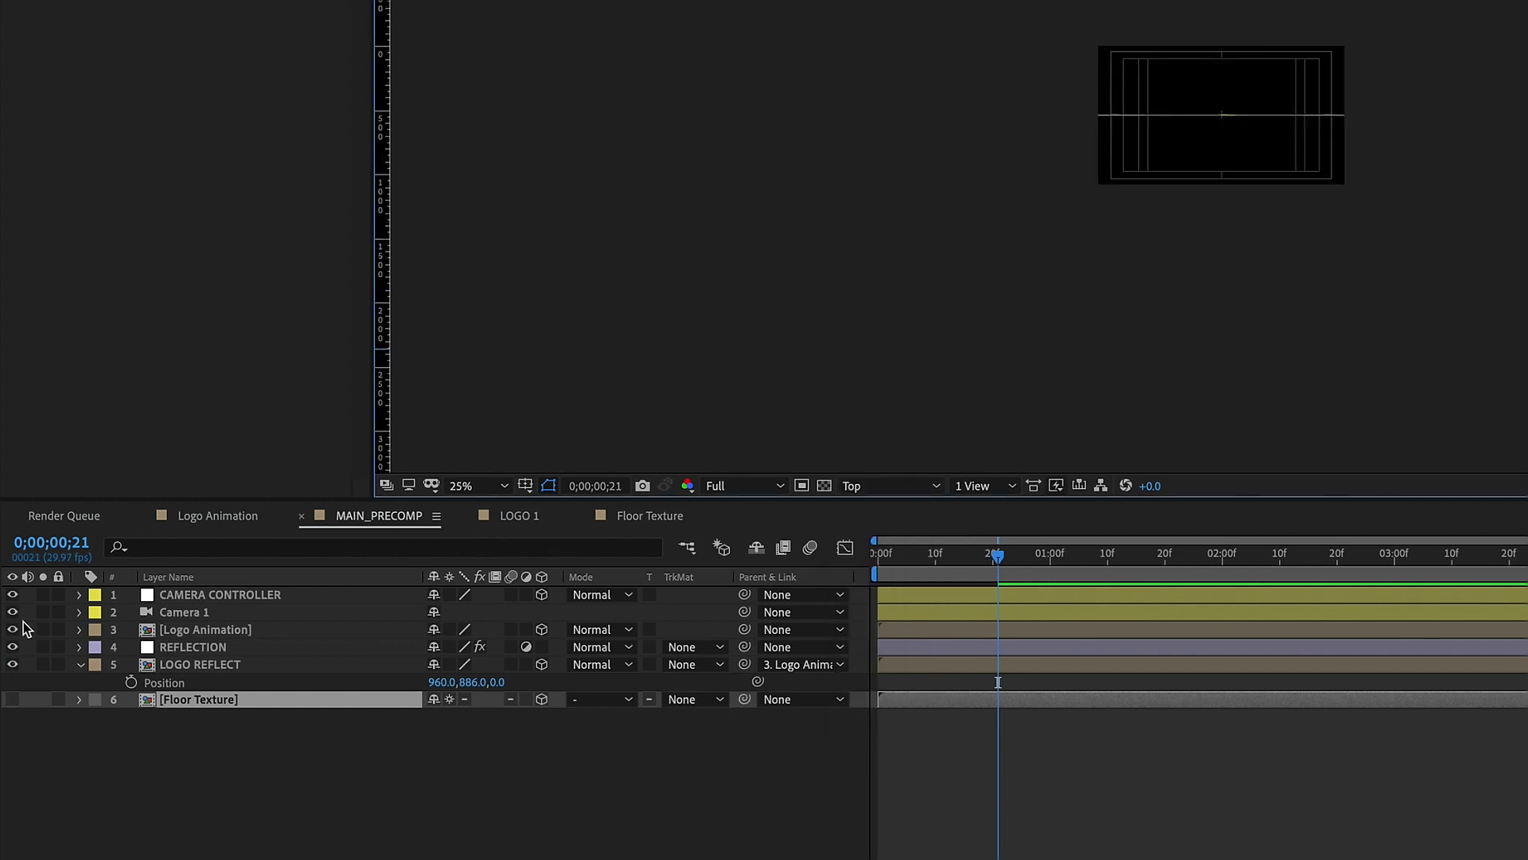
Step: Show Floor Texture again and push its Z Position back to -1500
click(201, 700)
click(13, 700)
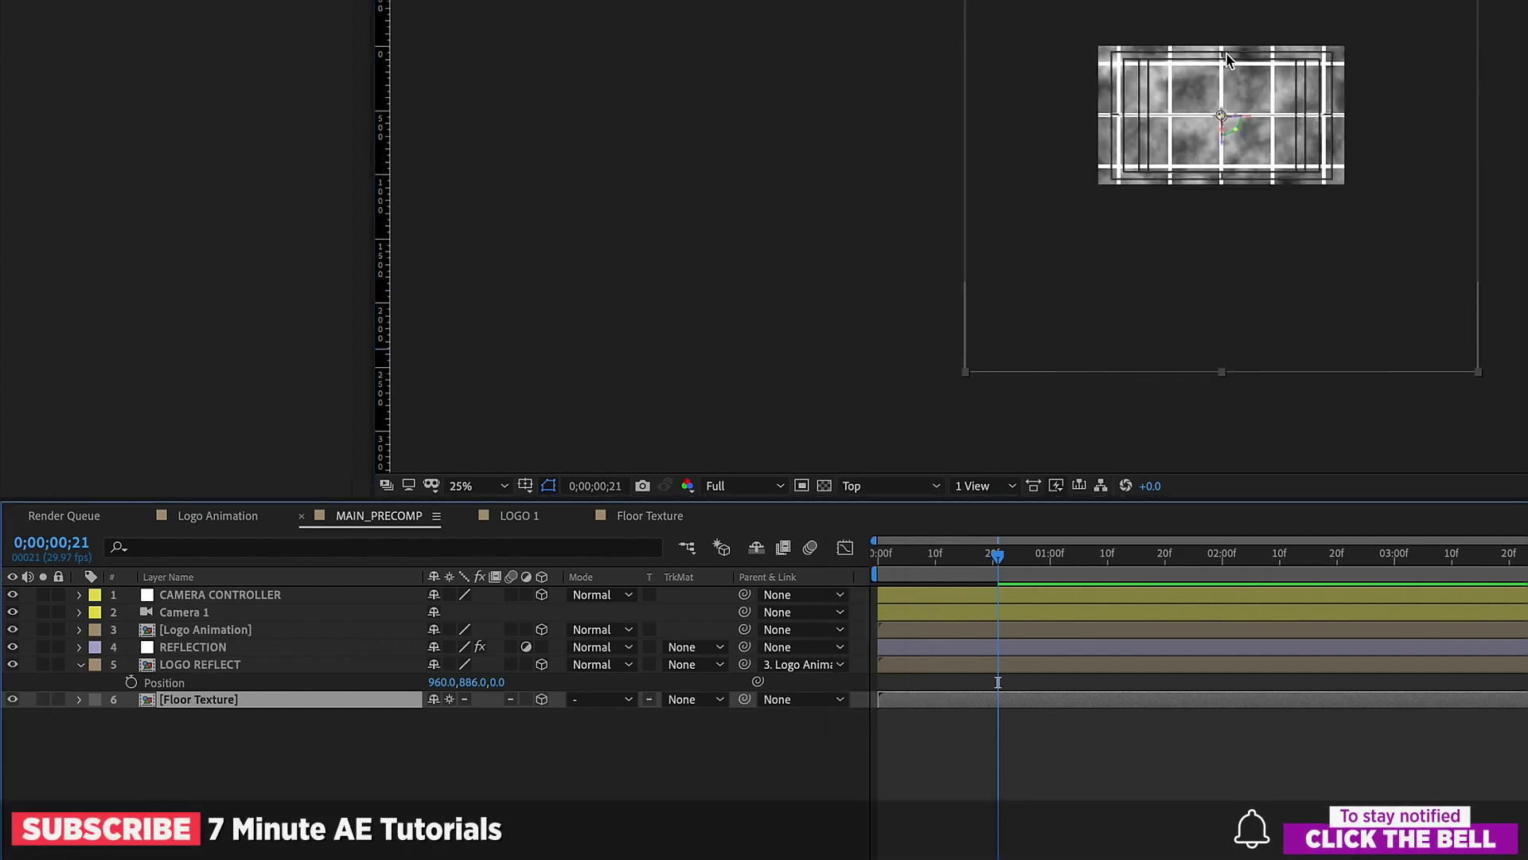
key(p)
drag(498, 718, 464, 659)
click(512, 716)
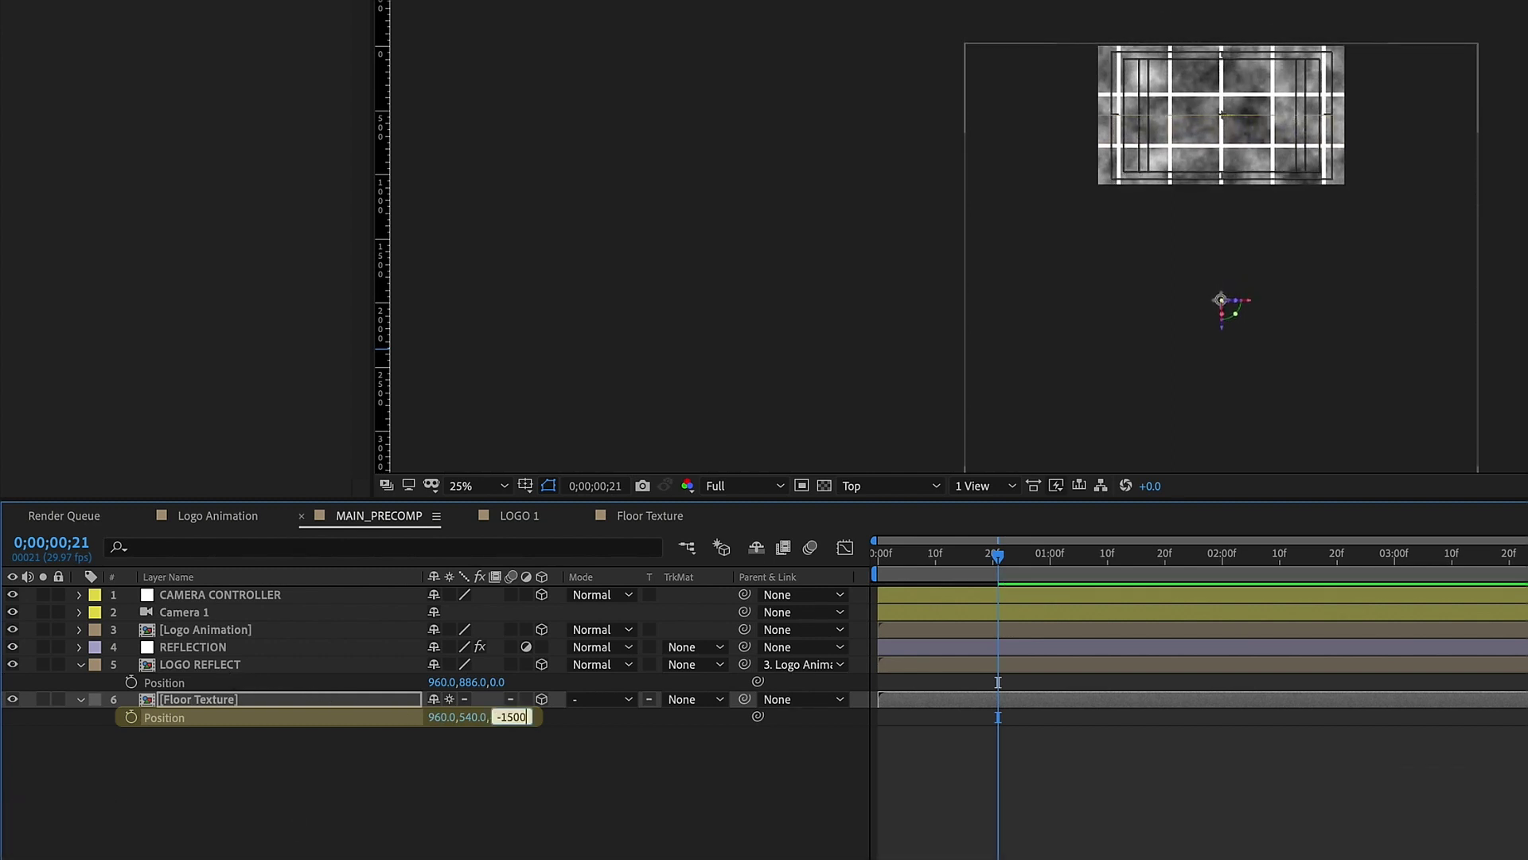
Step: Return to Active Camera view at 100%, lower Floor Texture to Y 726, then hide it
click(895, 487)
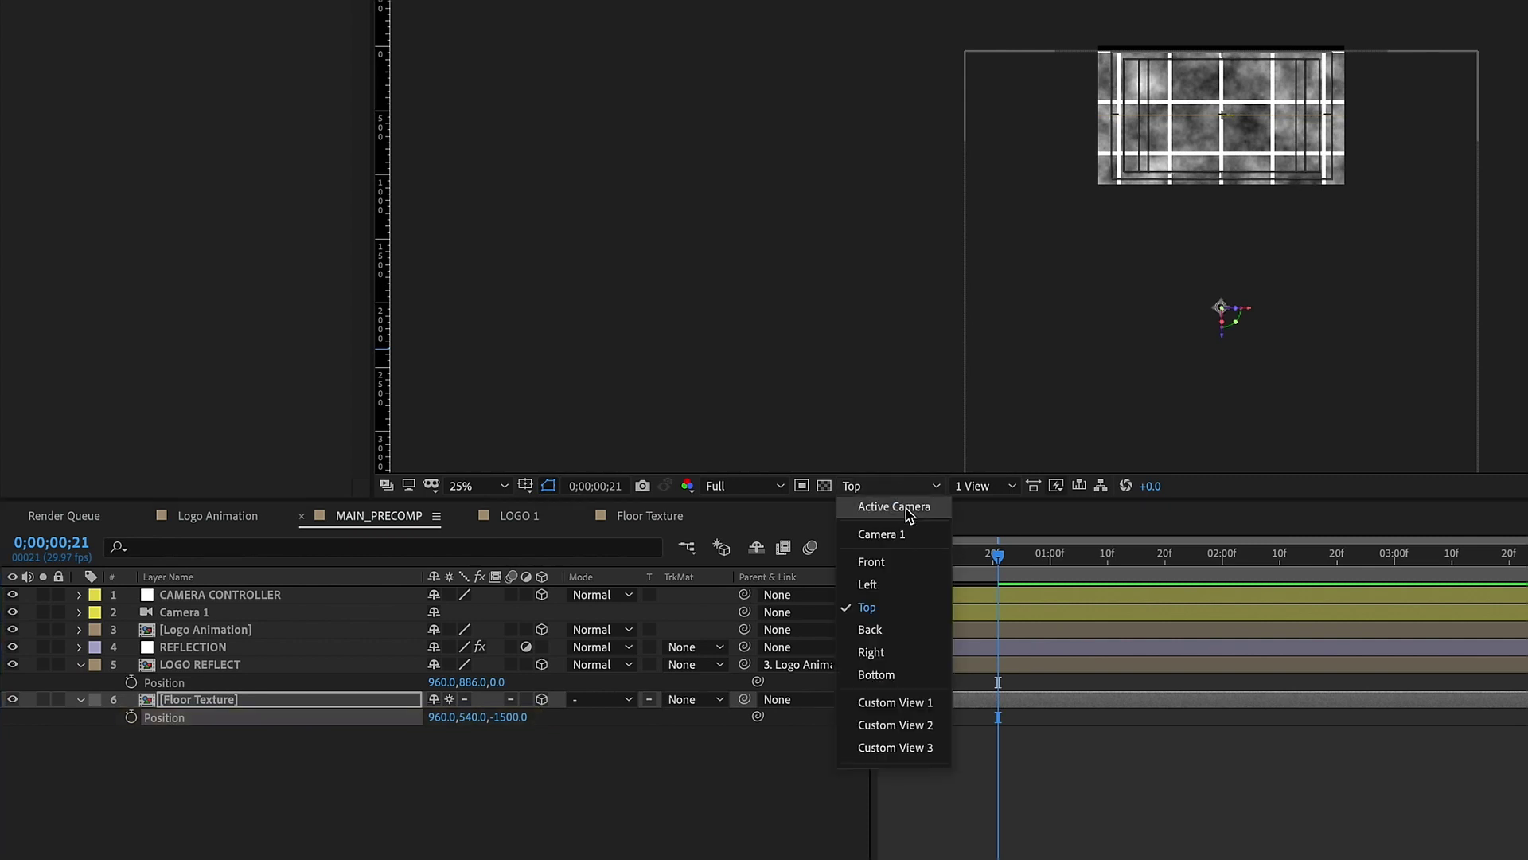
click(895, 503)
scroll(1347, 226, up, 1)
drag(477, 716, 1353, 188)
key(slash)
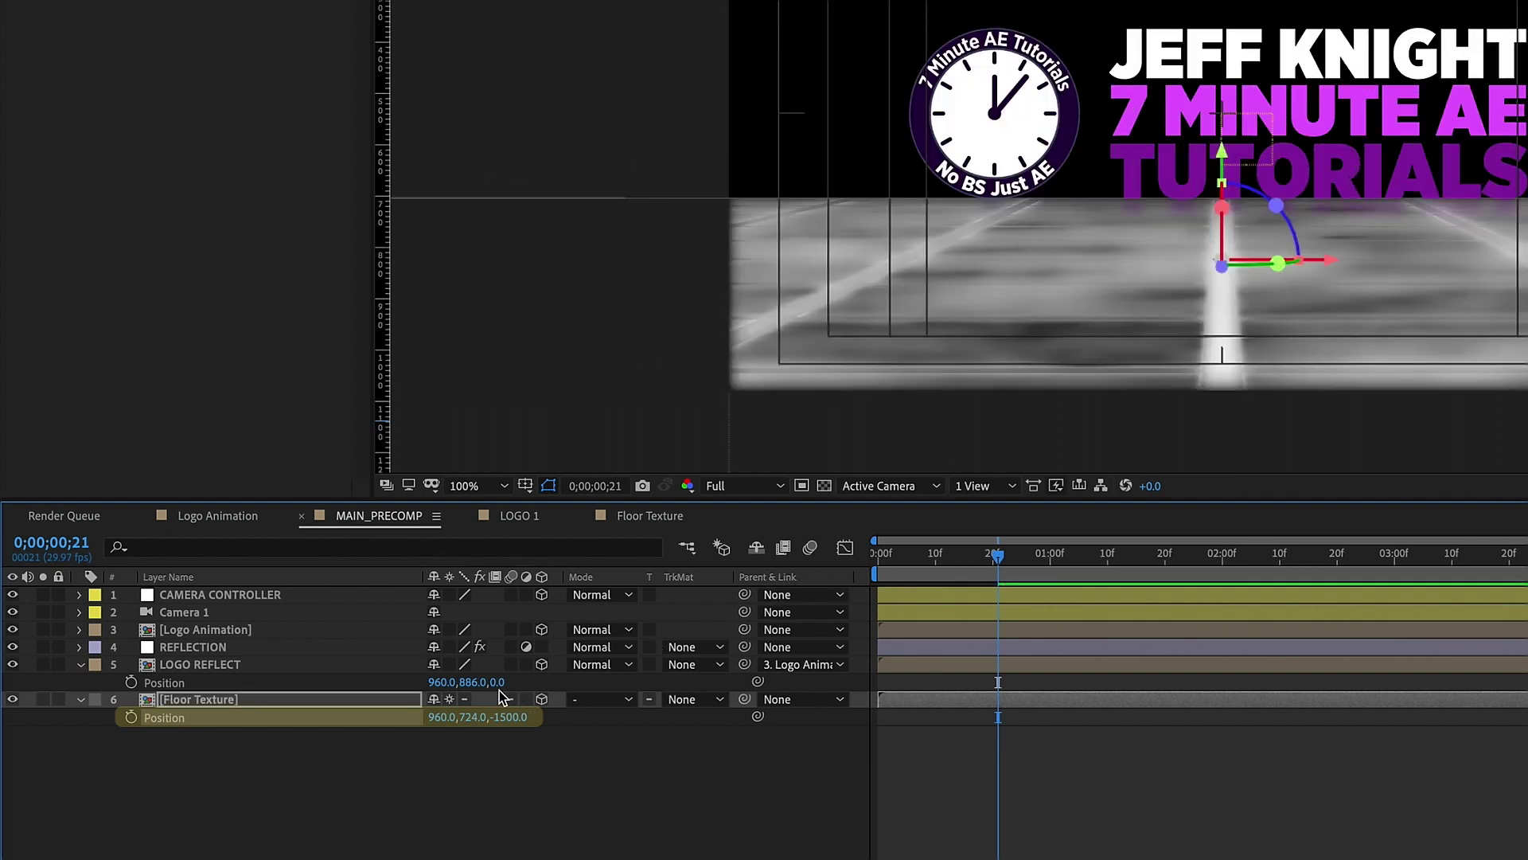
drag(470, 717, 473, 714)
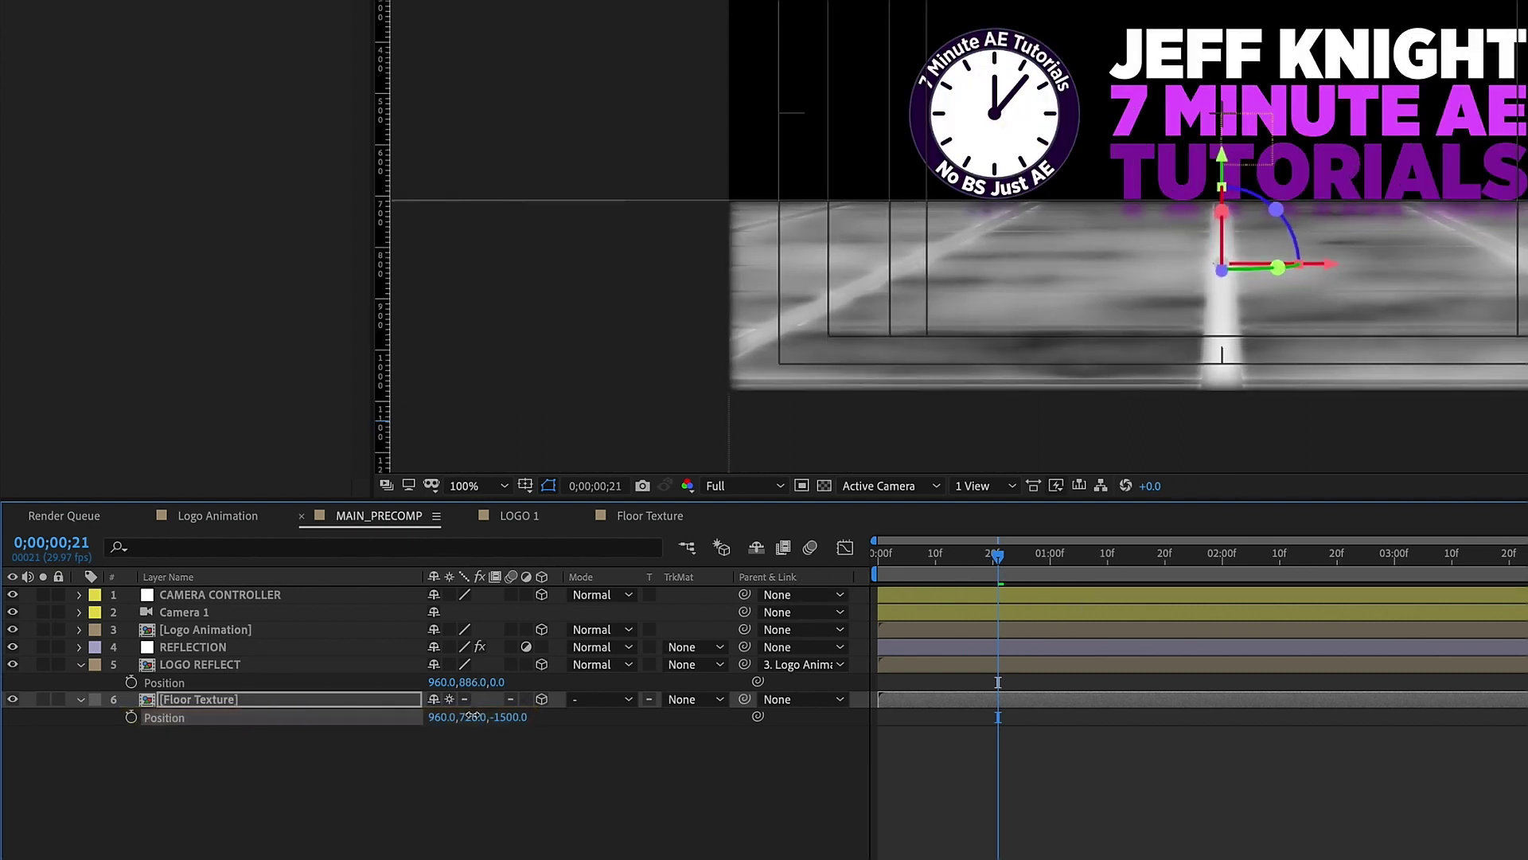
click(182, 700)
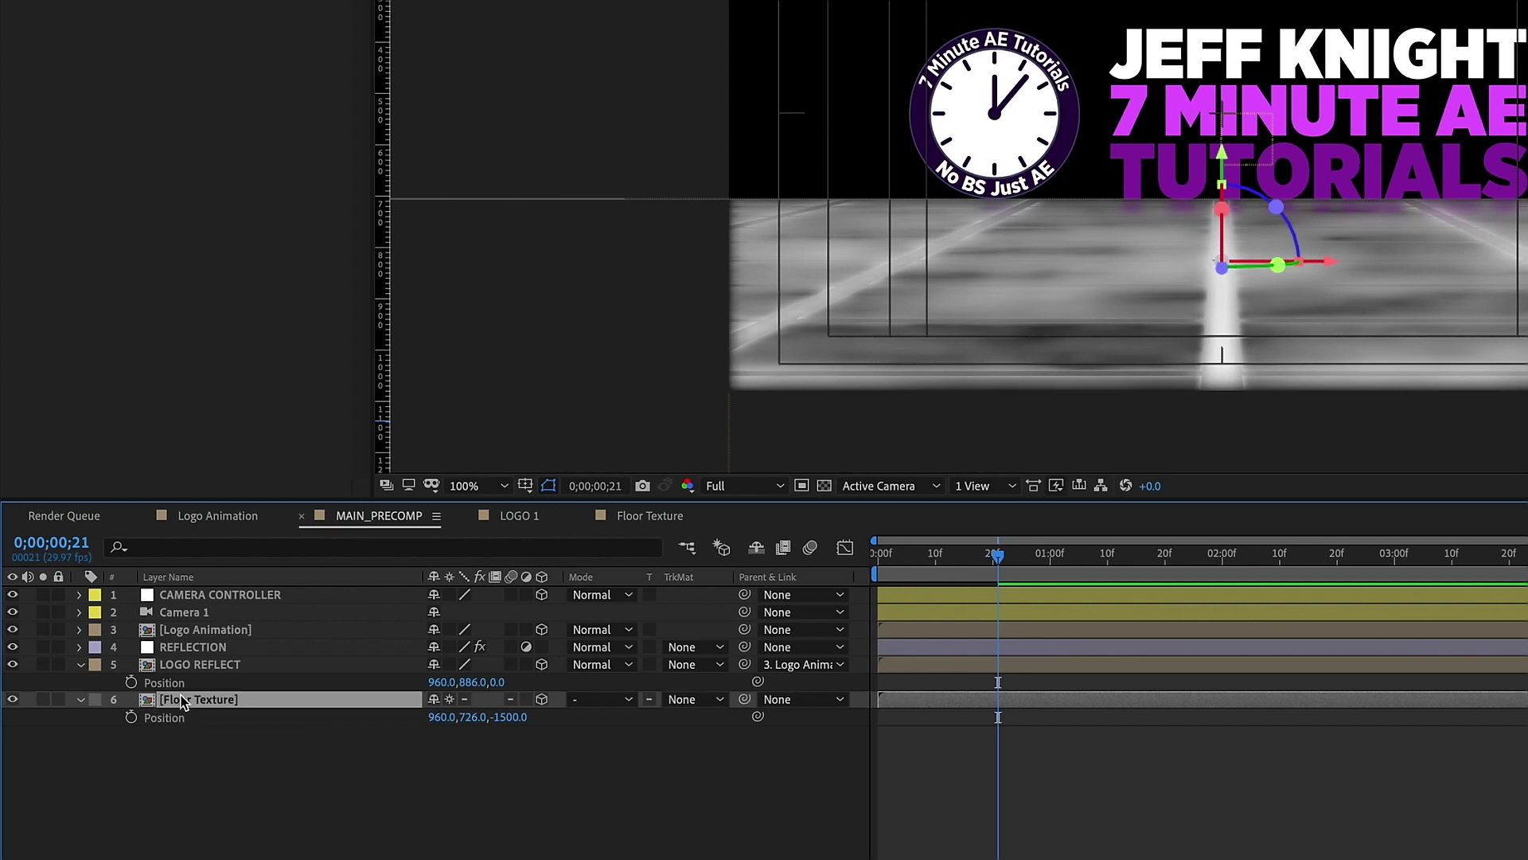
click(13, 700)
Step: Parent Camera 1 to the CAMERA CONTROLLER null and show the controller's rotation values
click(185, 648)
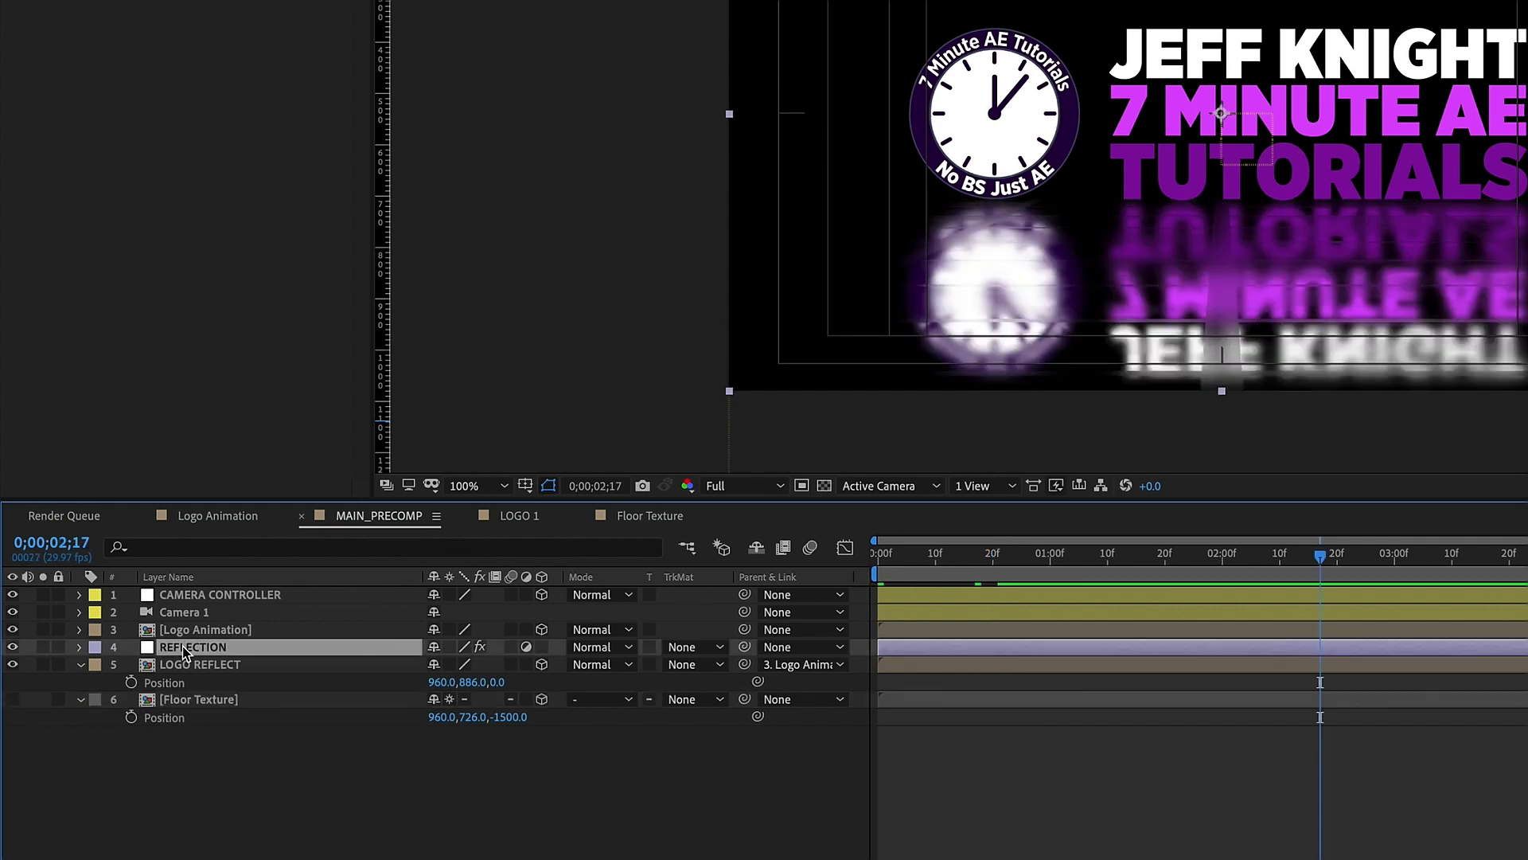
click(699, 612)
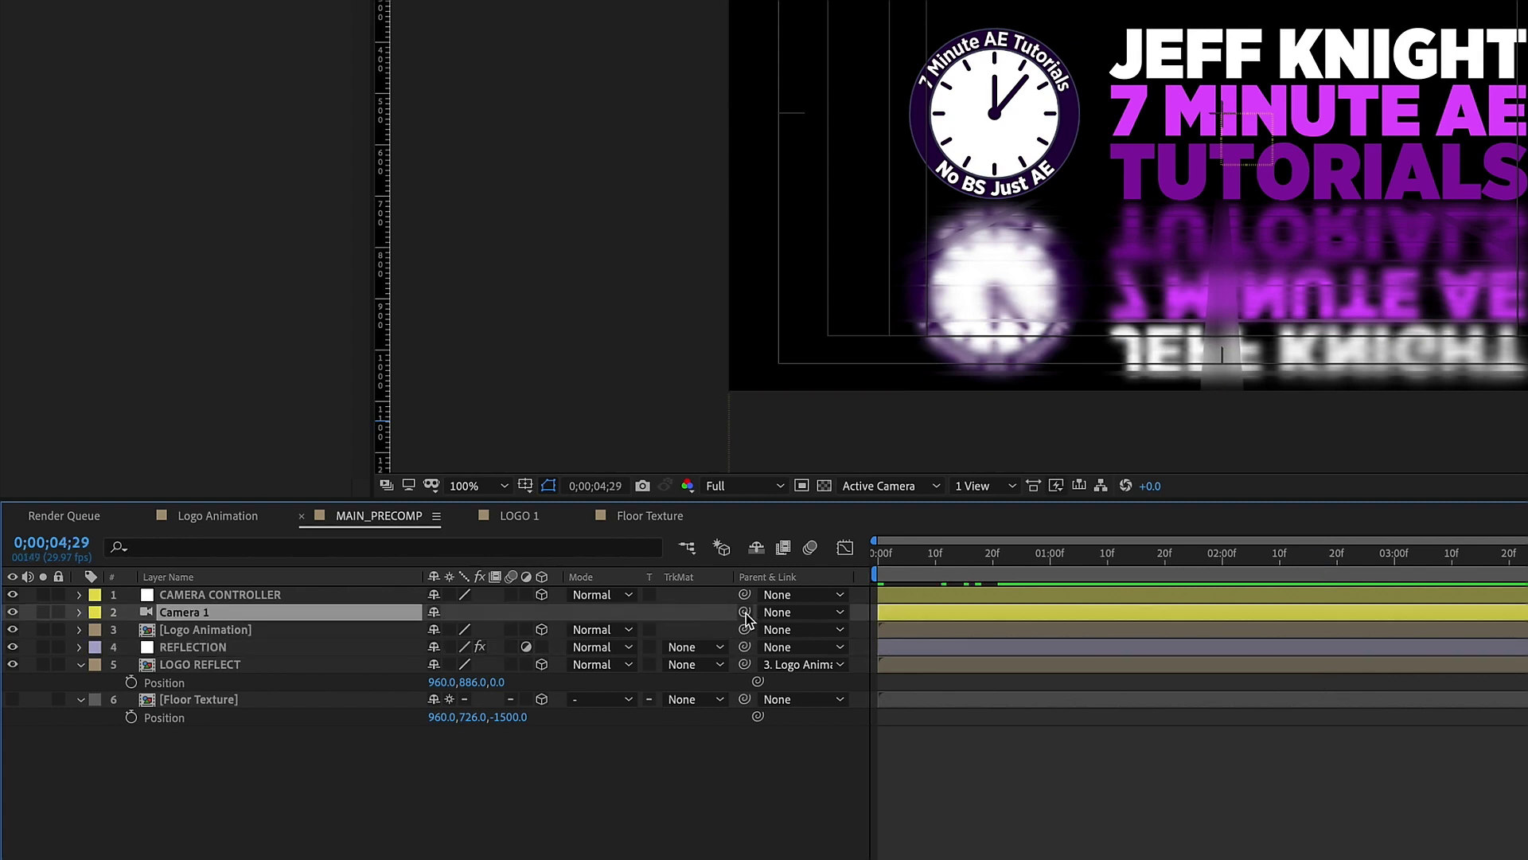
drag(746, 614, 398, 593)
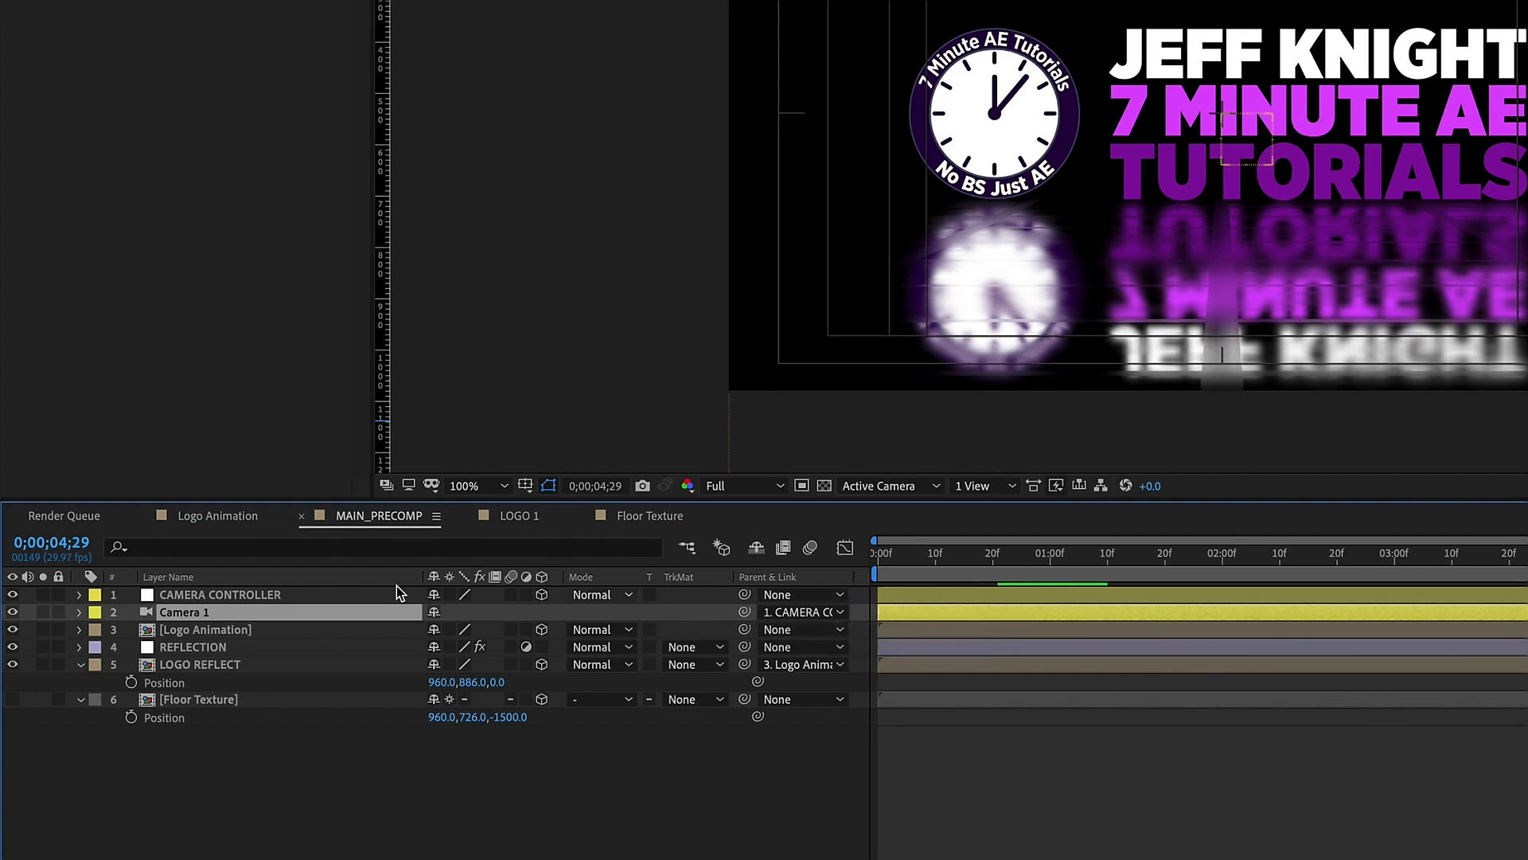
click(238, 602)
key(r)
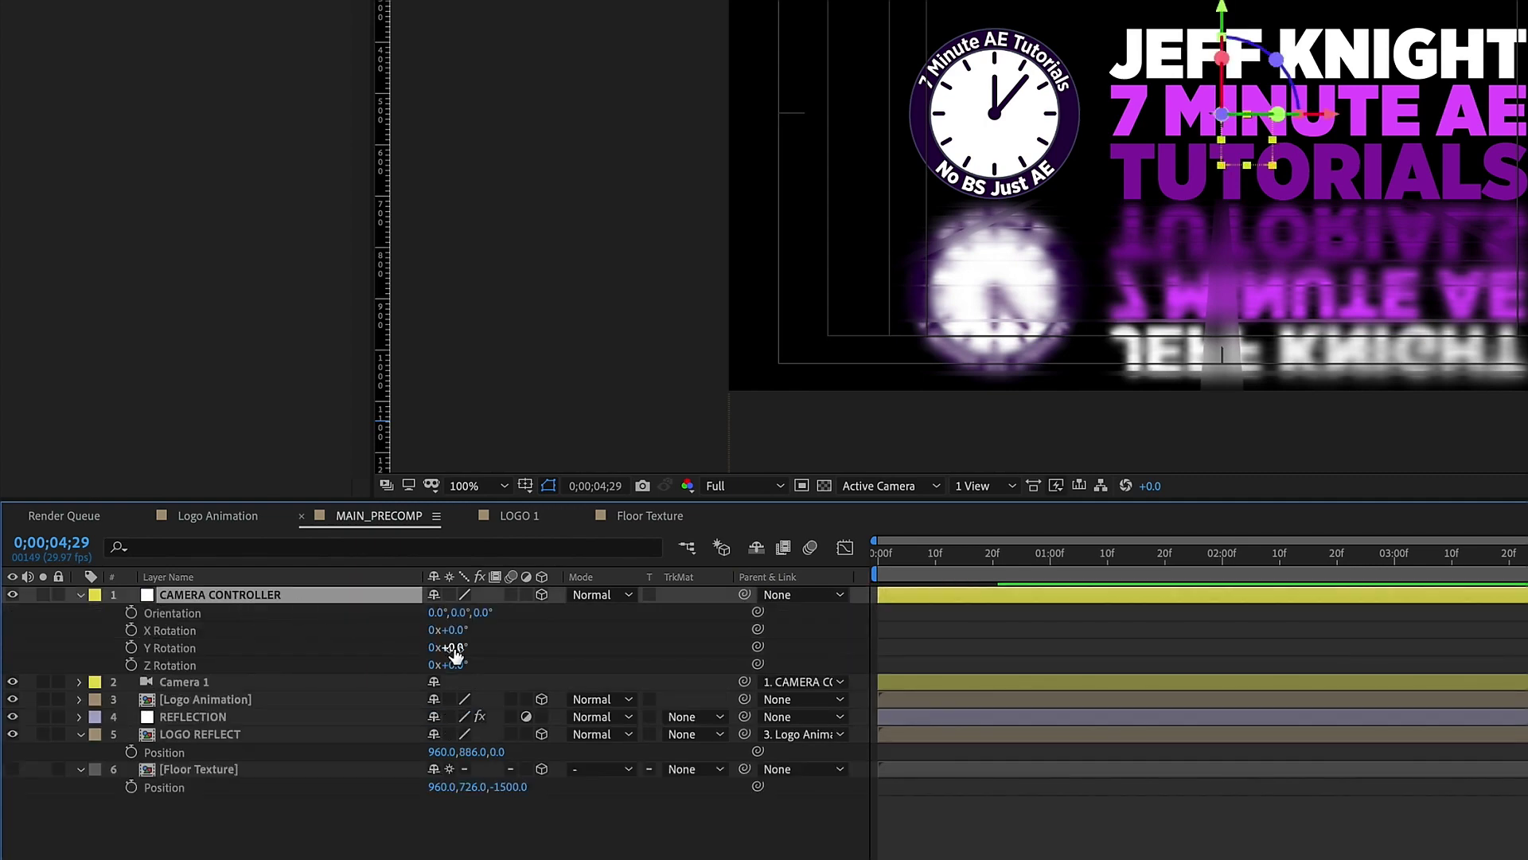
mouse_move(455, 648)
mouse_down()
mouse_move(510, 647)
mouse_move(455, 649)
mouse_up()
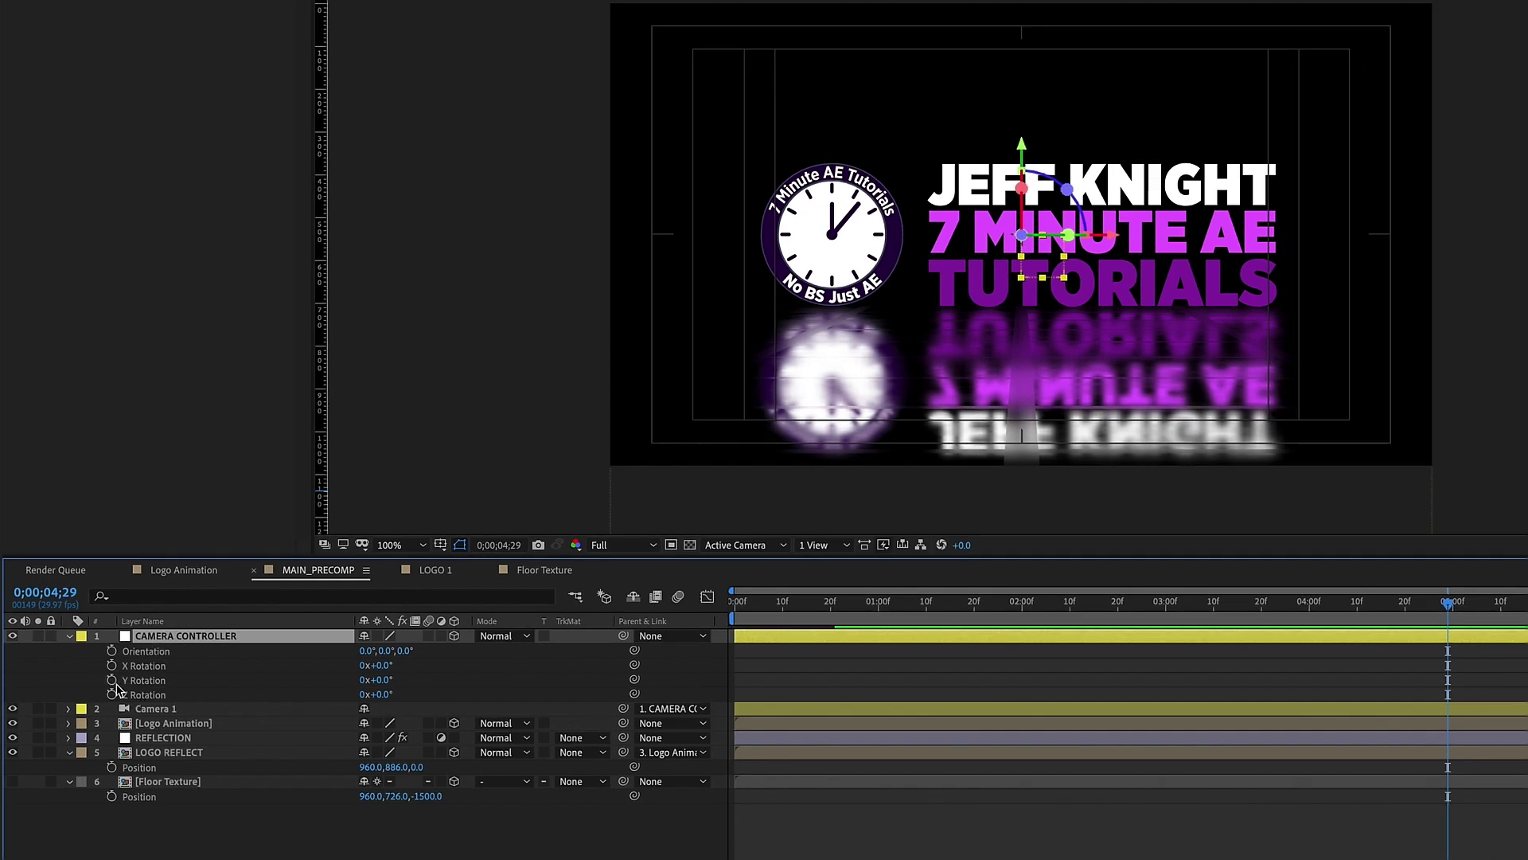
Step: Keyframe CAMERA CONTROLLER's Y Rotation from -7° at frame 0 to +7° at 0;00;04;29
click(112, 680)
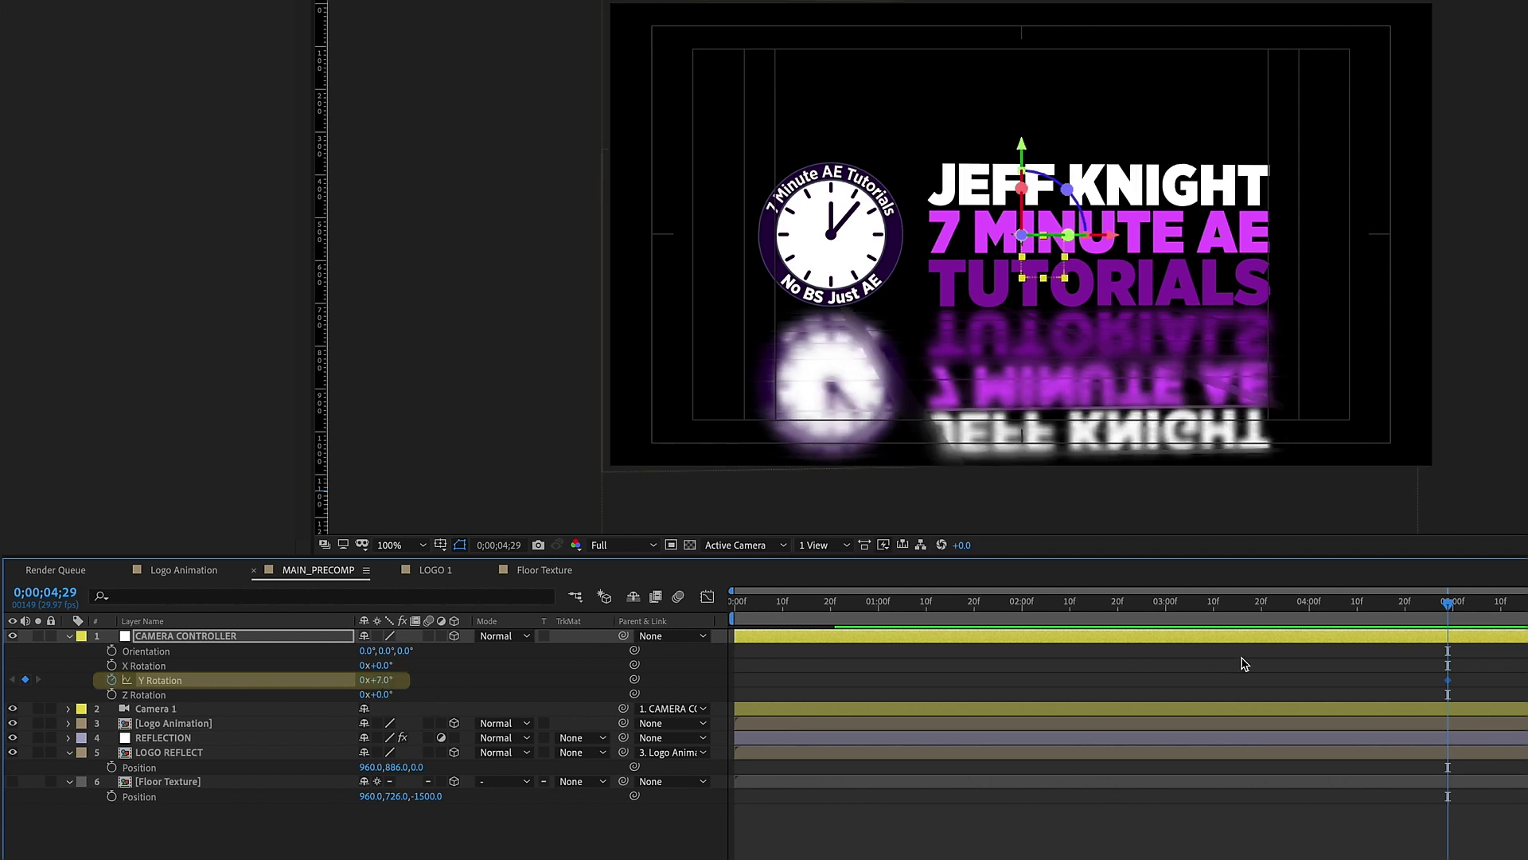
drag(1436, 611, 625, 616)
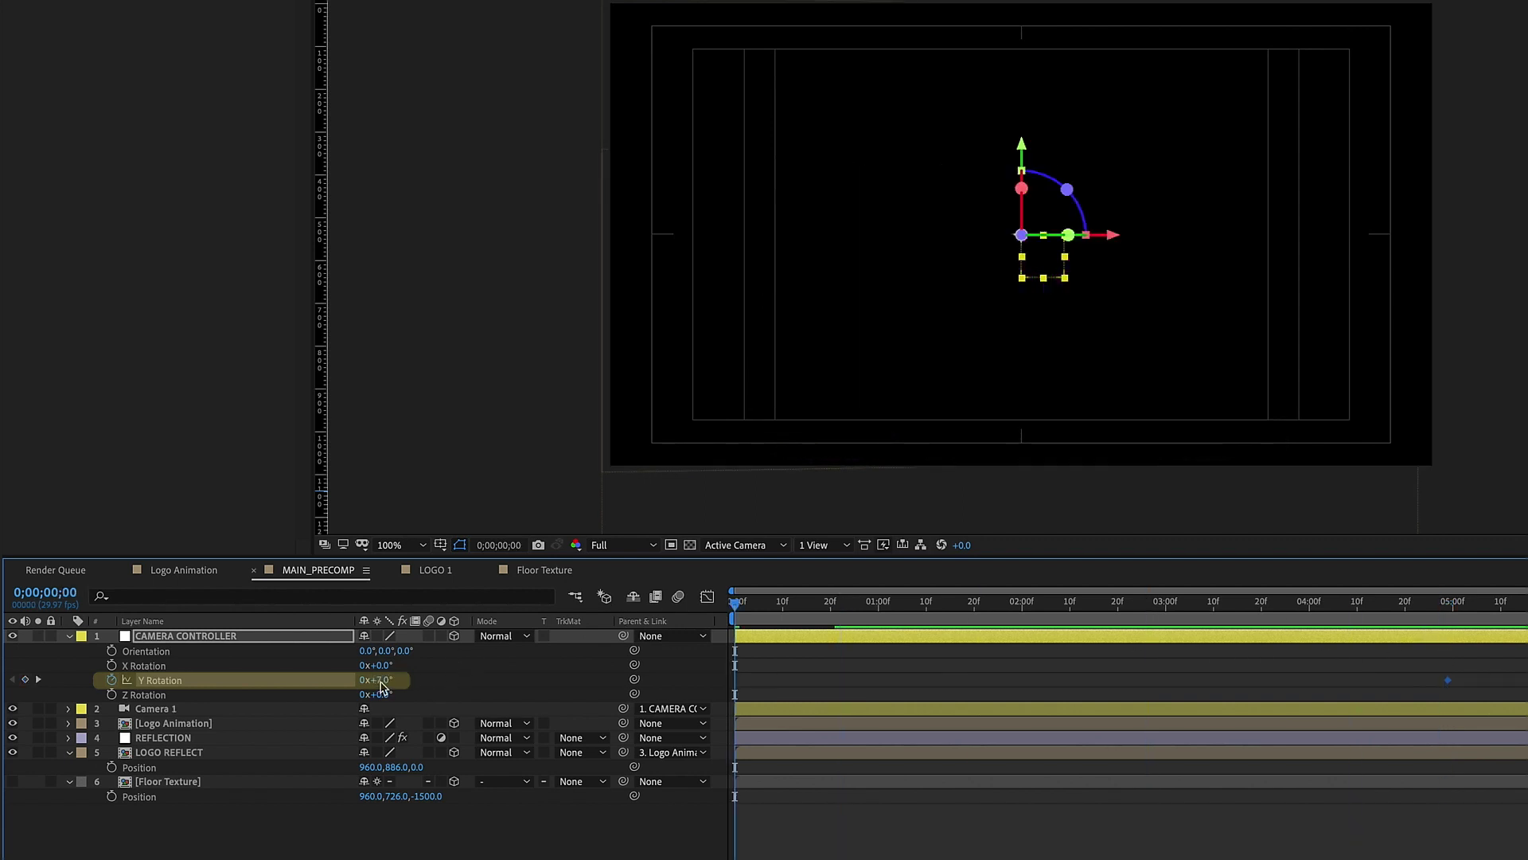
text(-7)
key(Return)
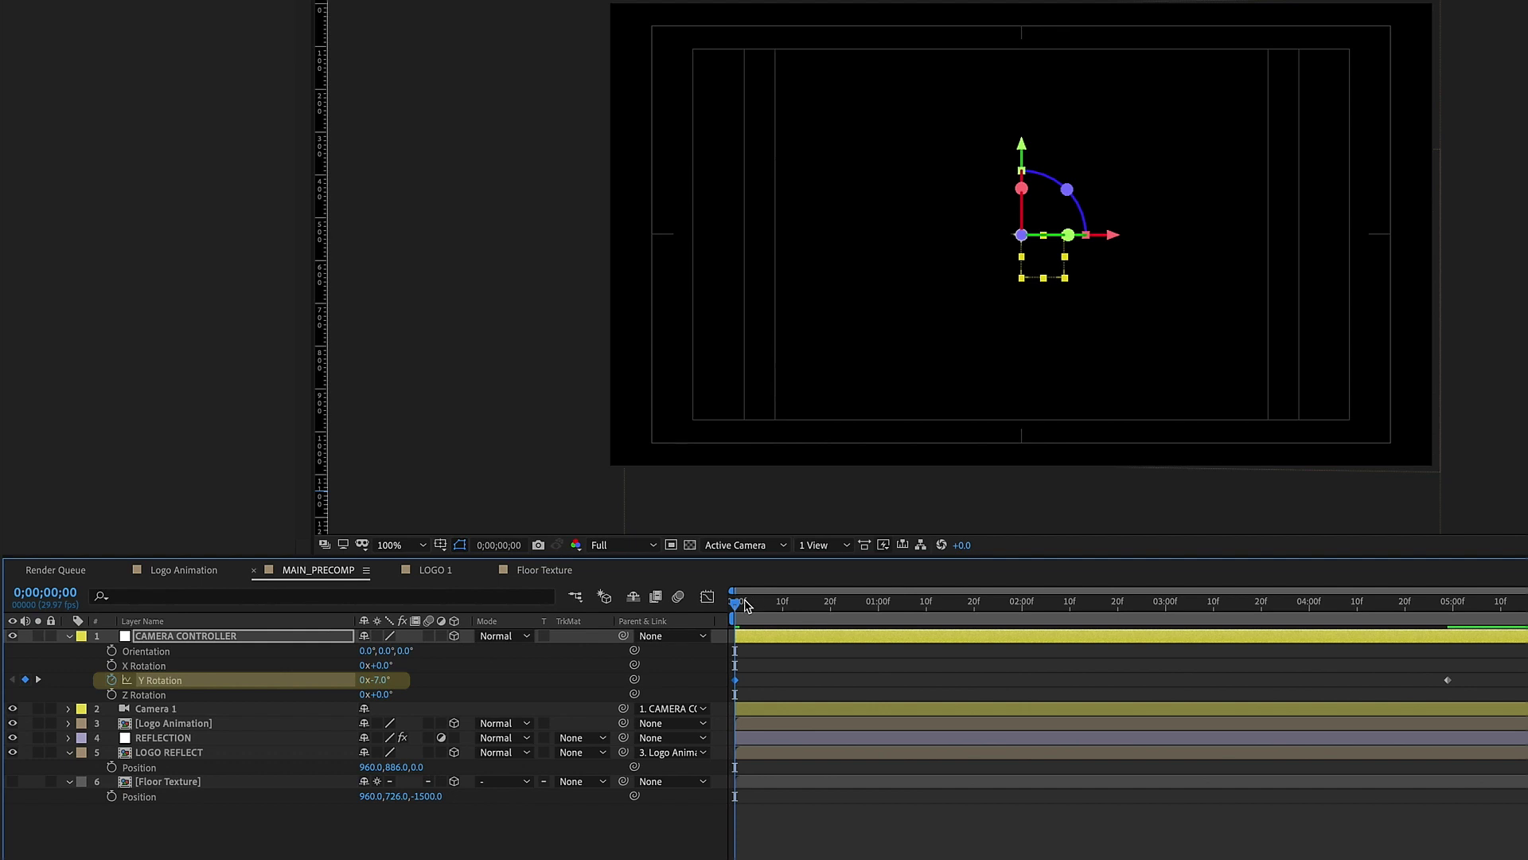
drag(746, 605, 1452, 606)
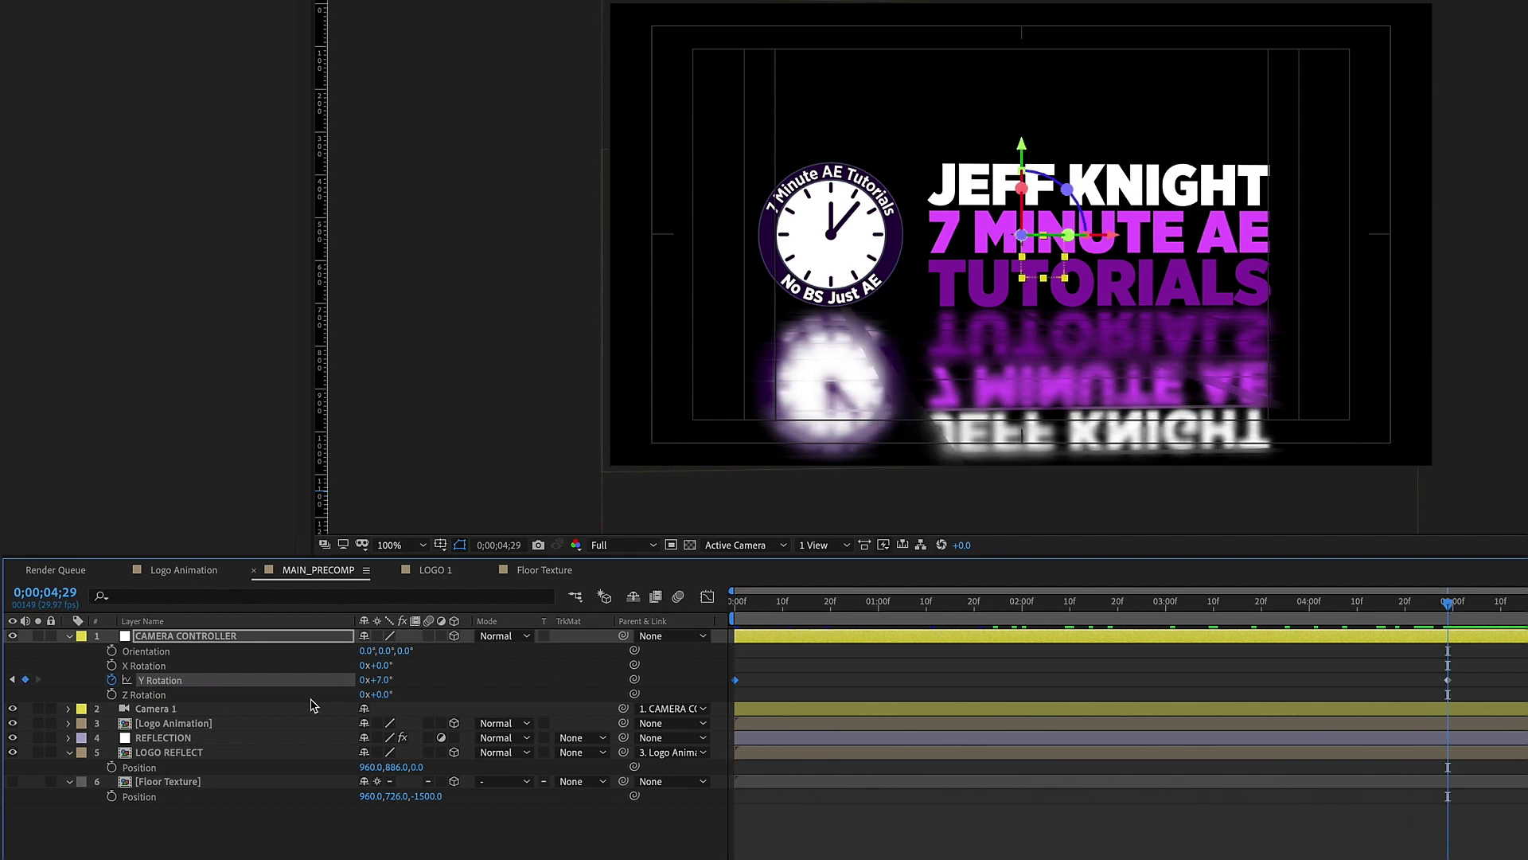
click(177, 709)
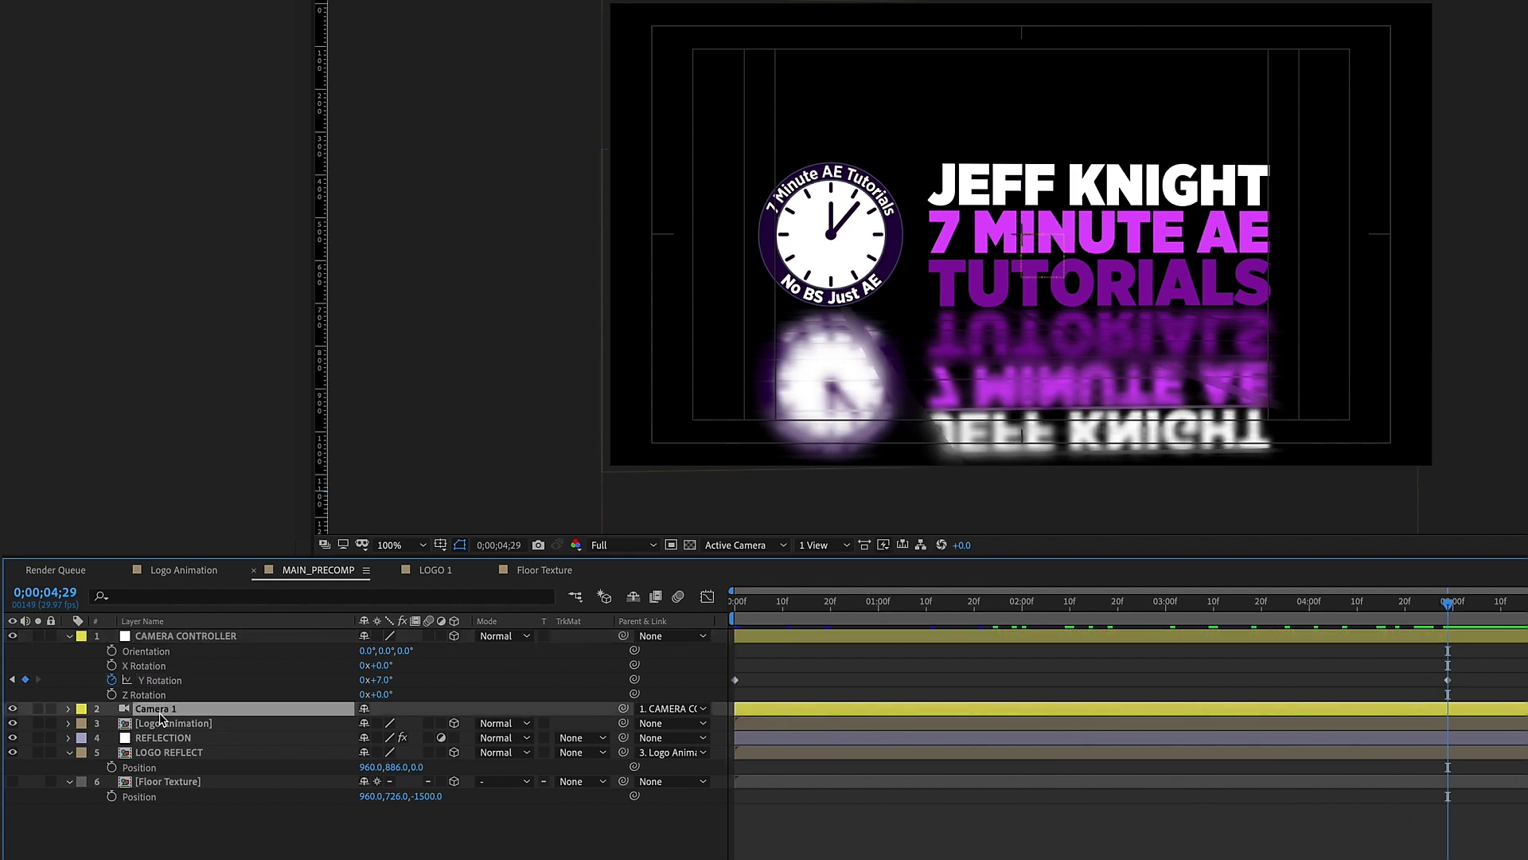
Step: Keyframe Camera 1's Z Position from -4672.7 at 0;00;00;24 to -3177.7 near the end
key(p)
drag(407, 723, 1208, 597)
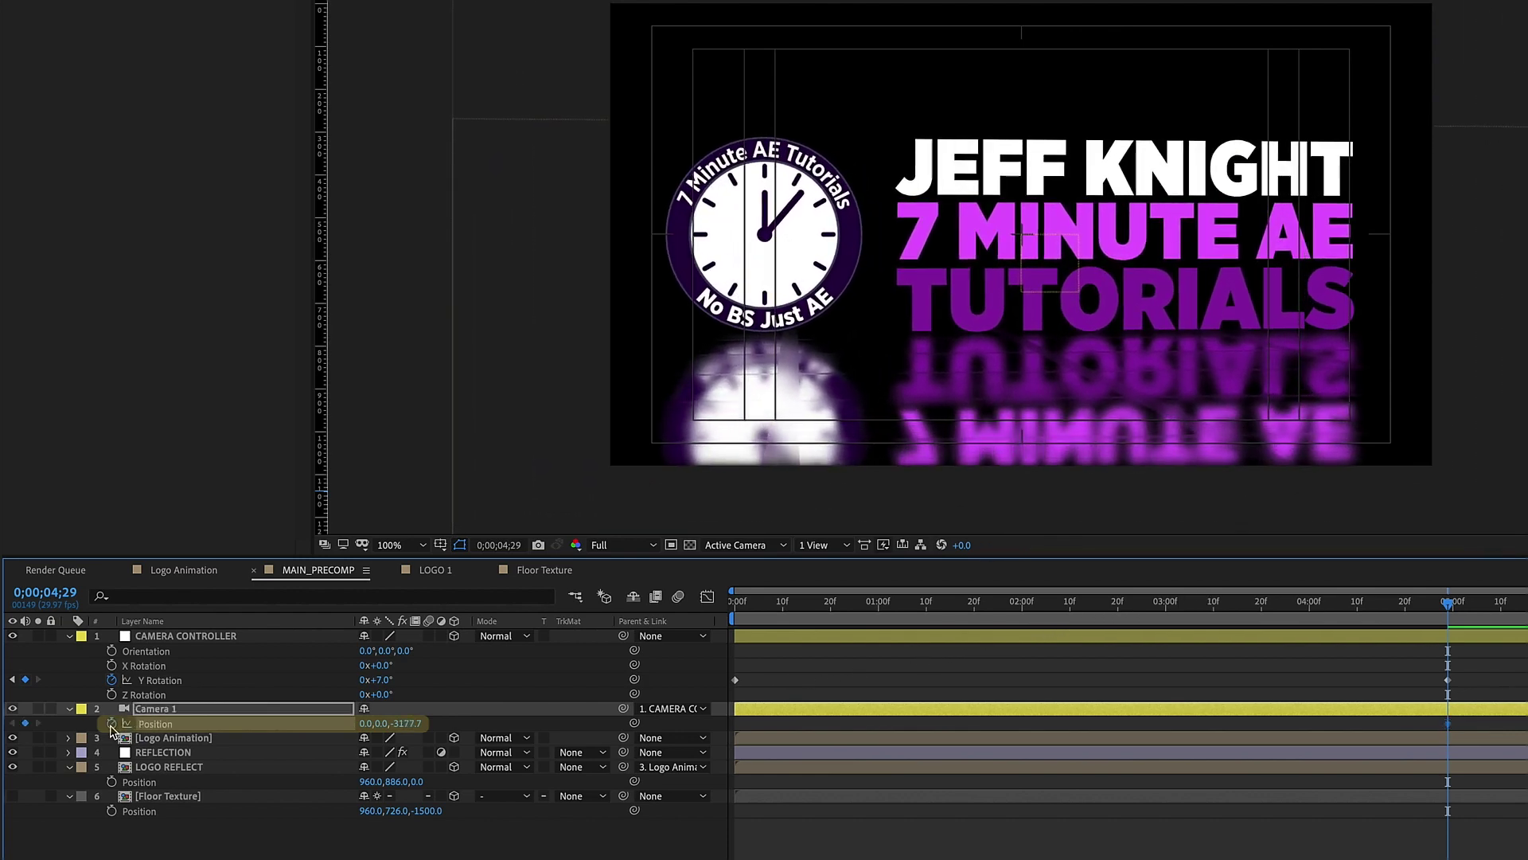
drag(996, 611, 851, 613)
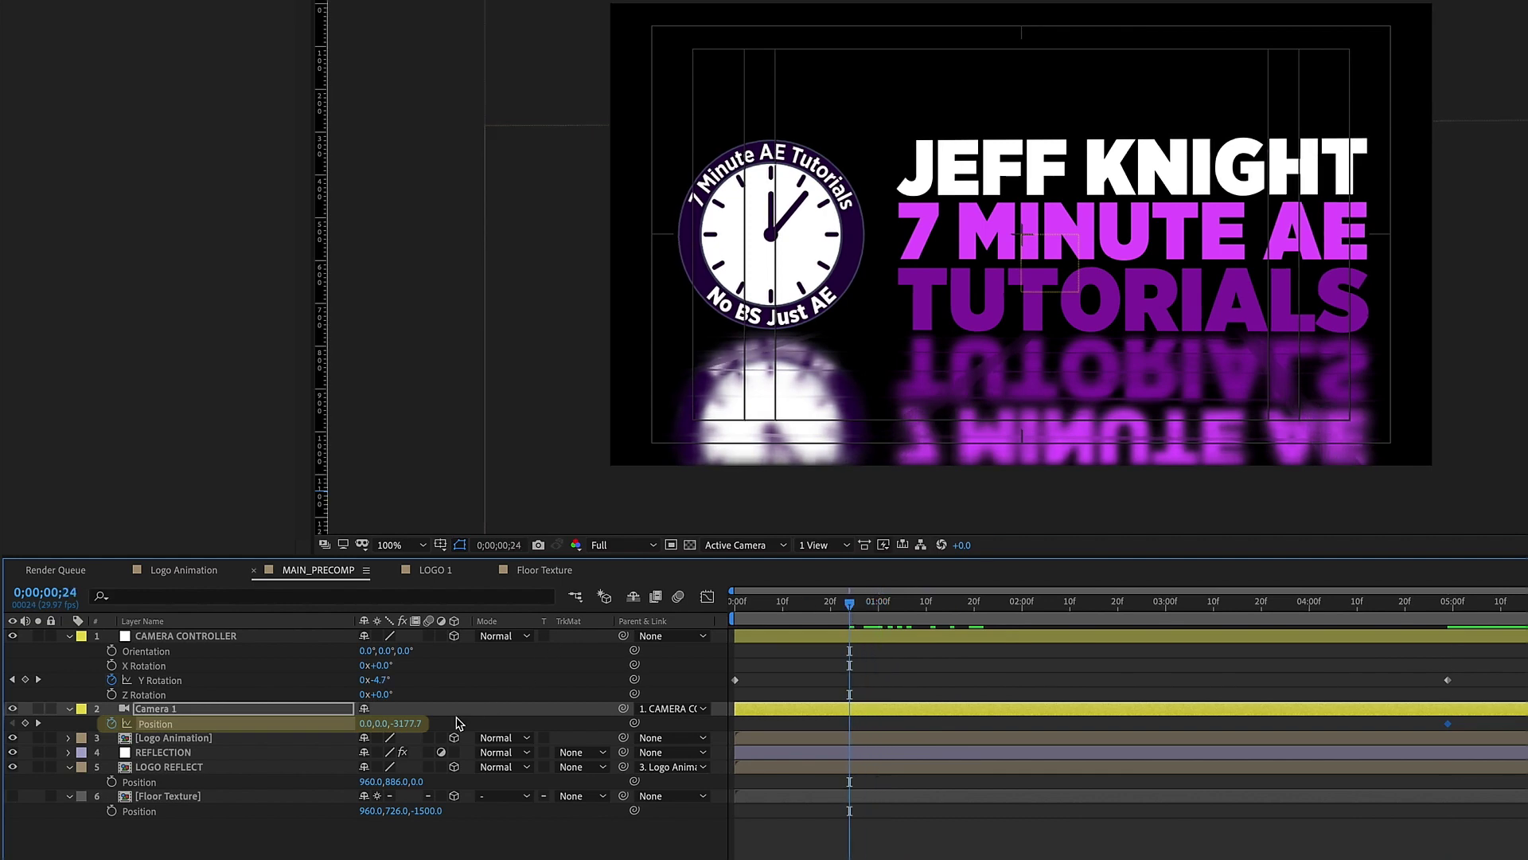
drag(410, 724, 12, 705)
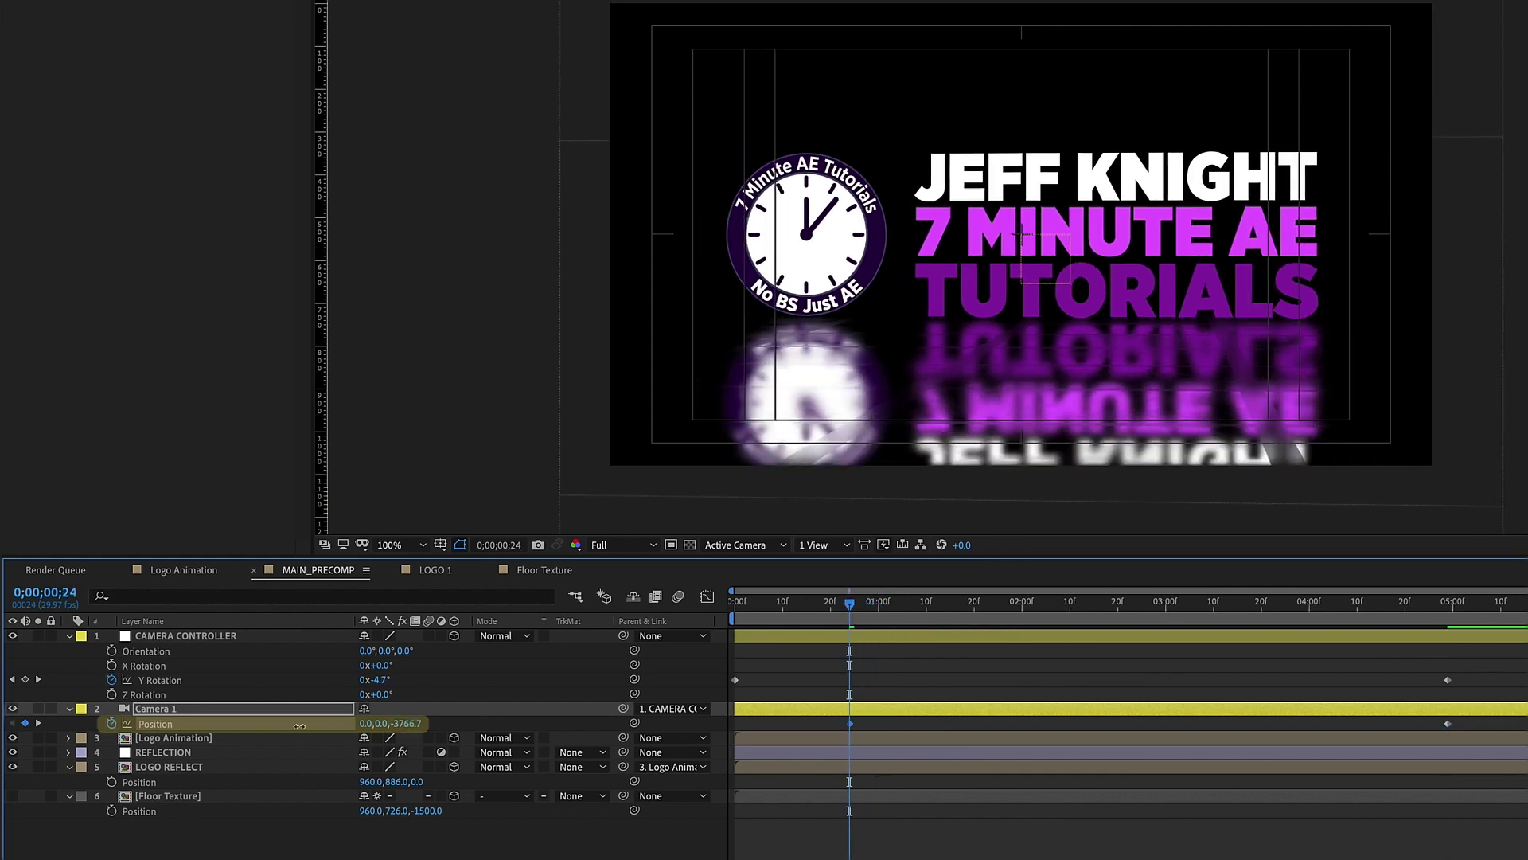
drag(299, 725, 147, 718)
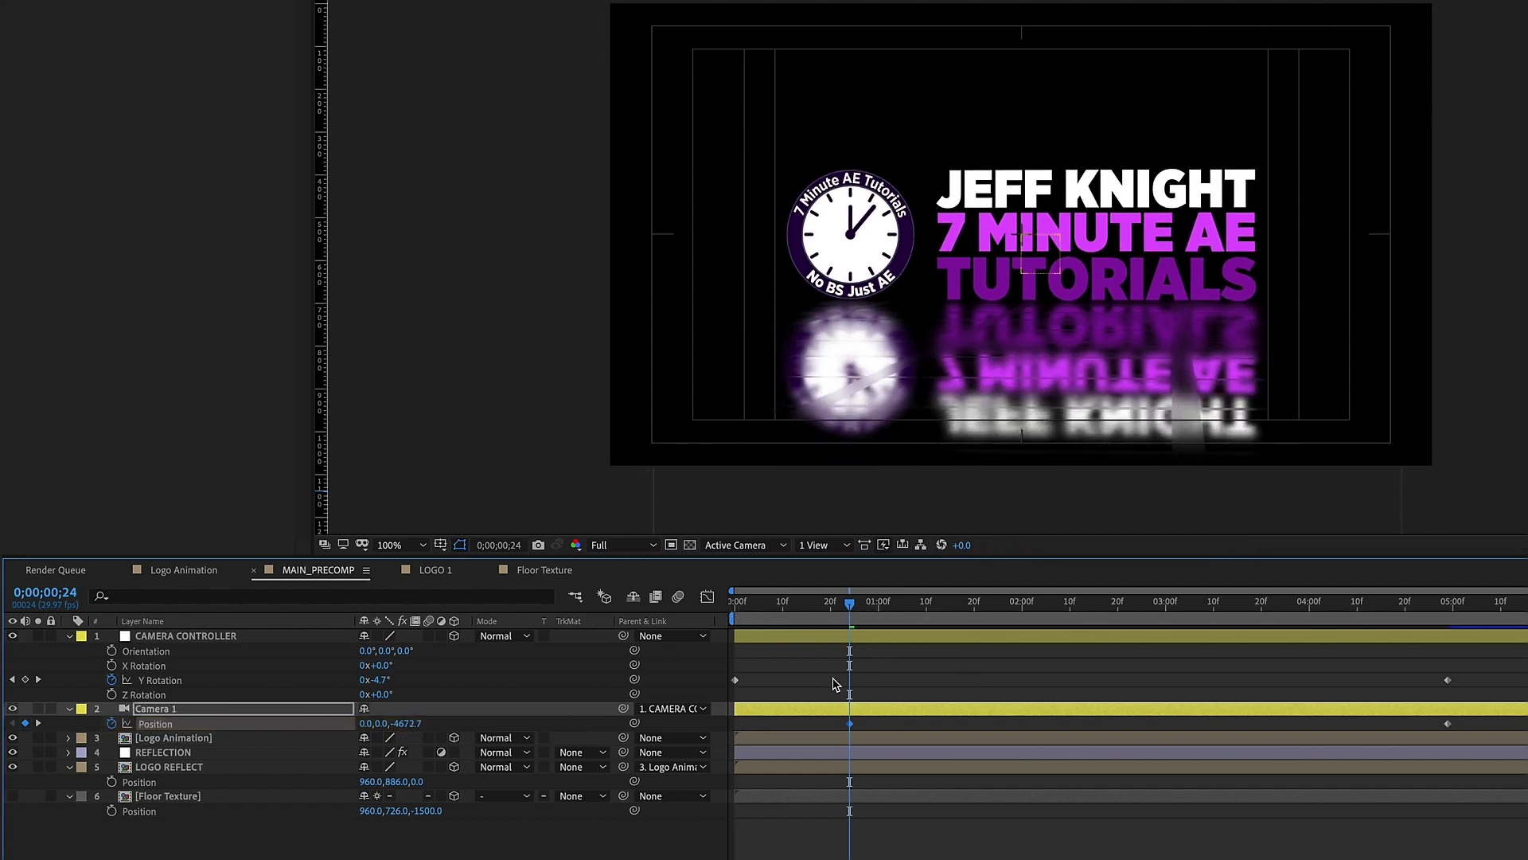
key(Home)
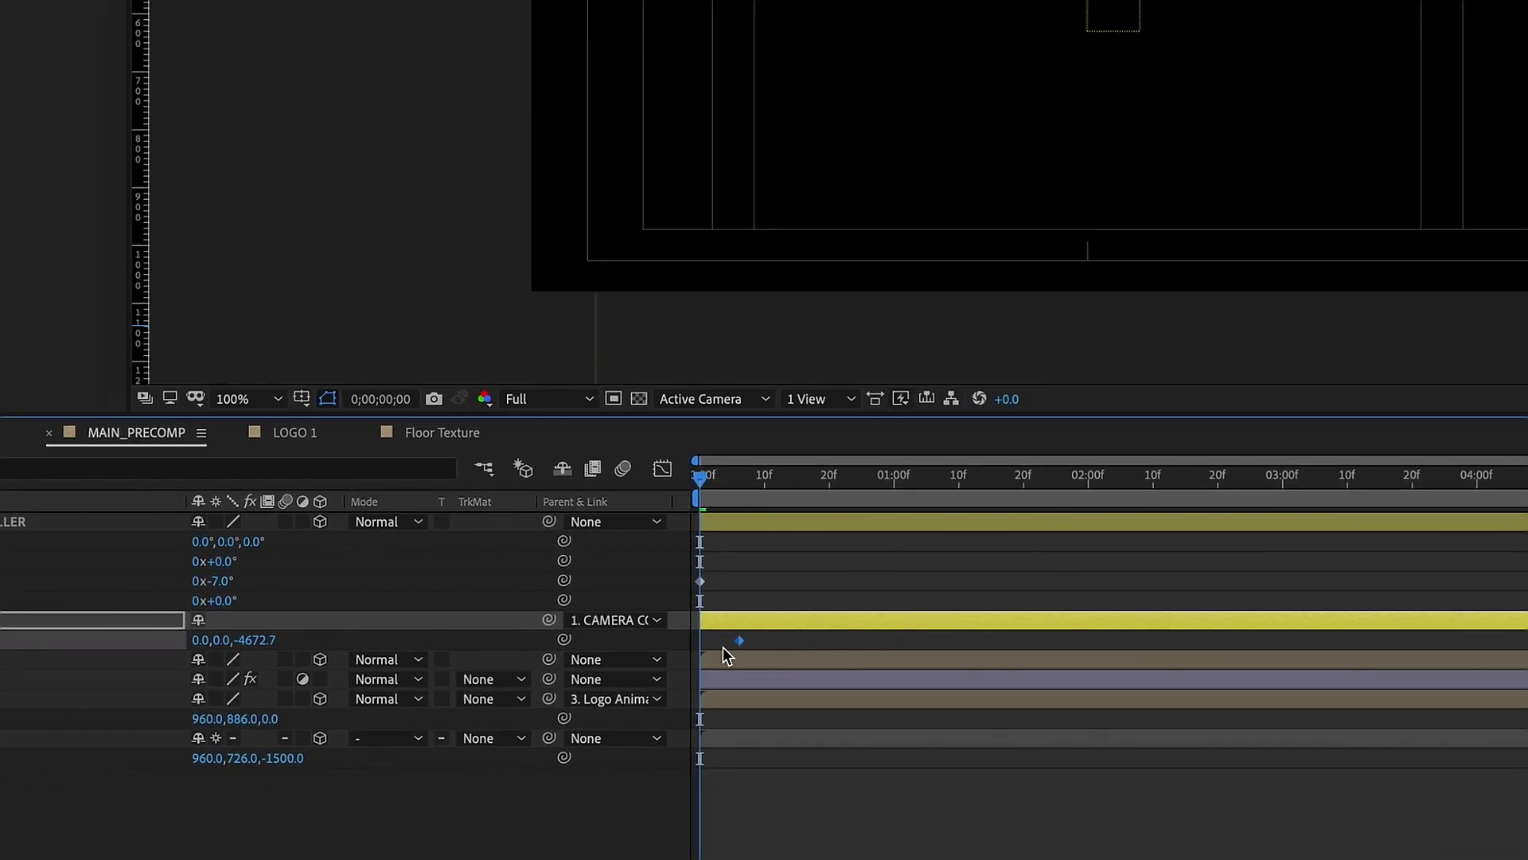
drag(738, 641, 1527, 645)
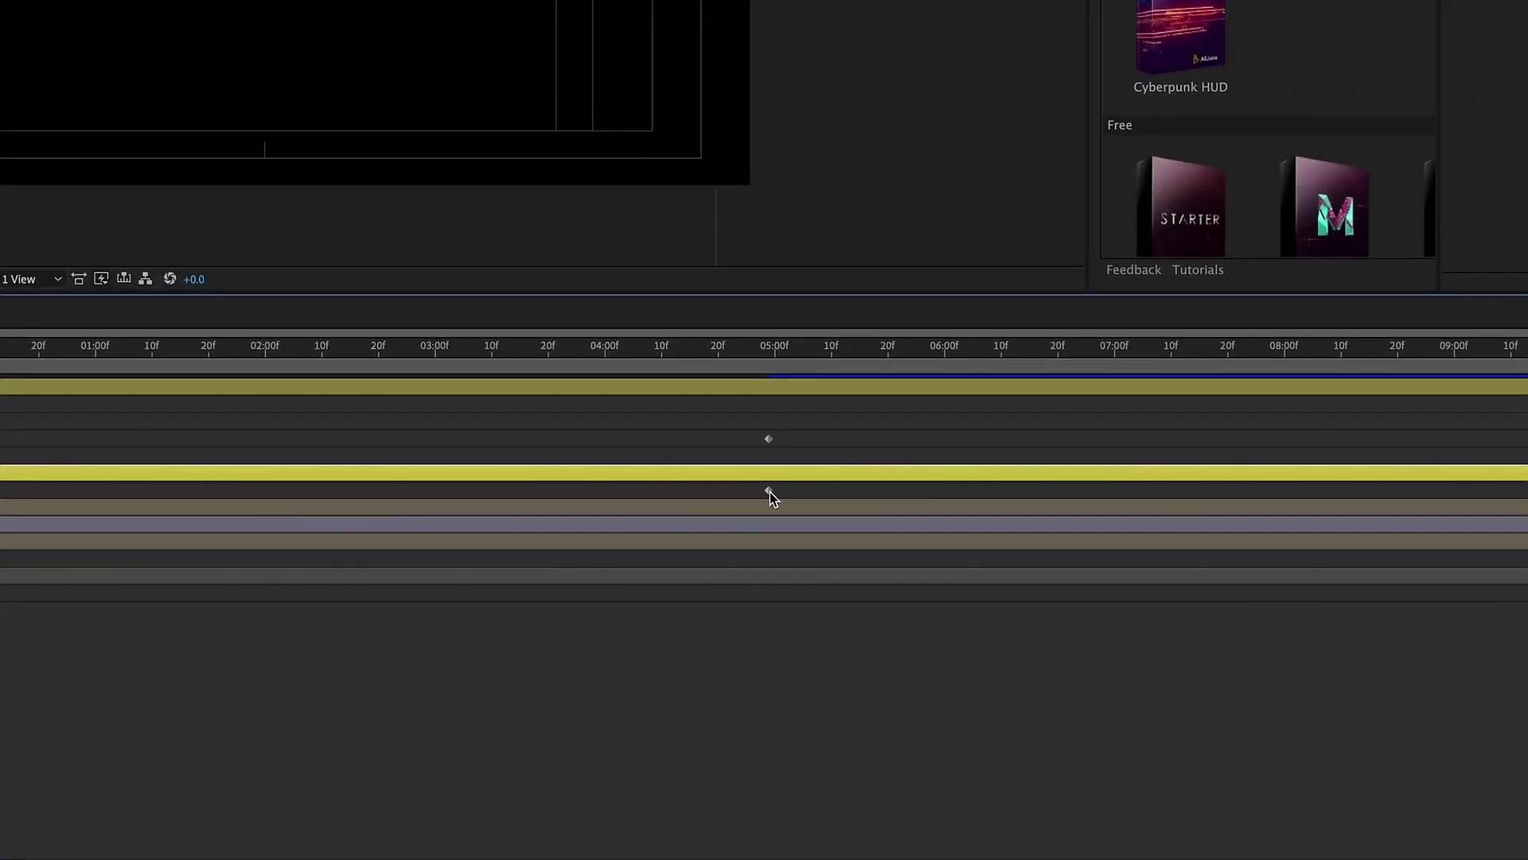
Step: Easy Ease In Camera 1's final Position keyframe, lengthening its influence to 77%
right_click(769, 492)
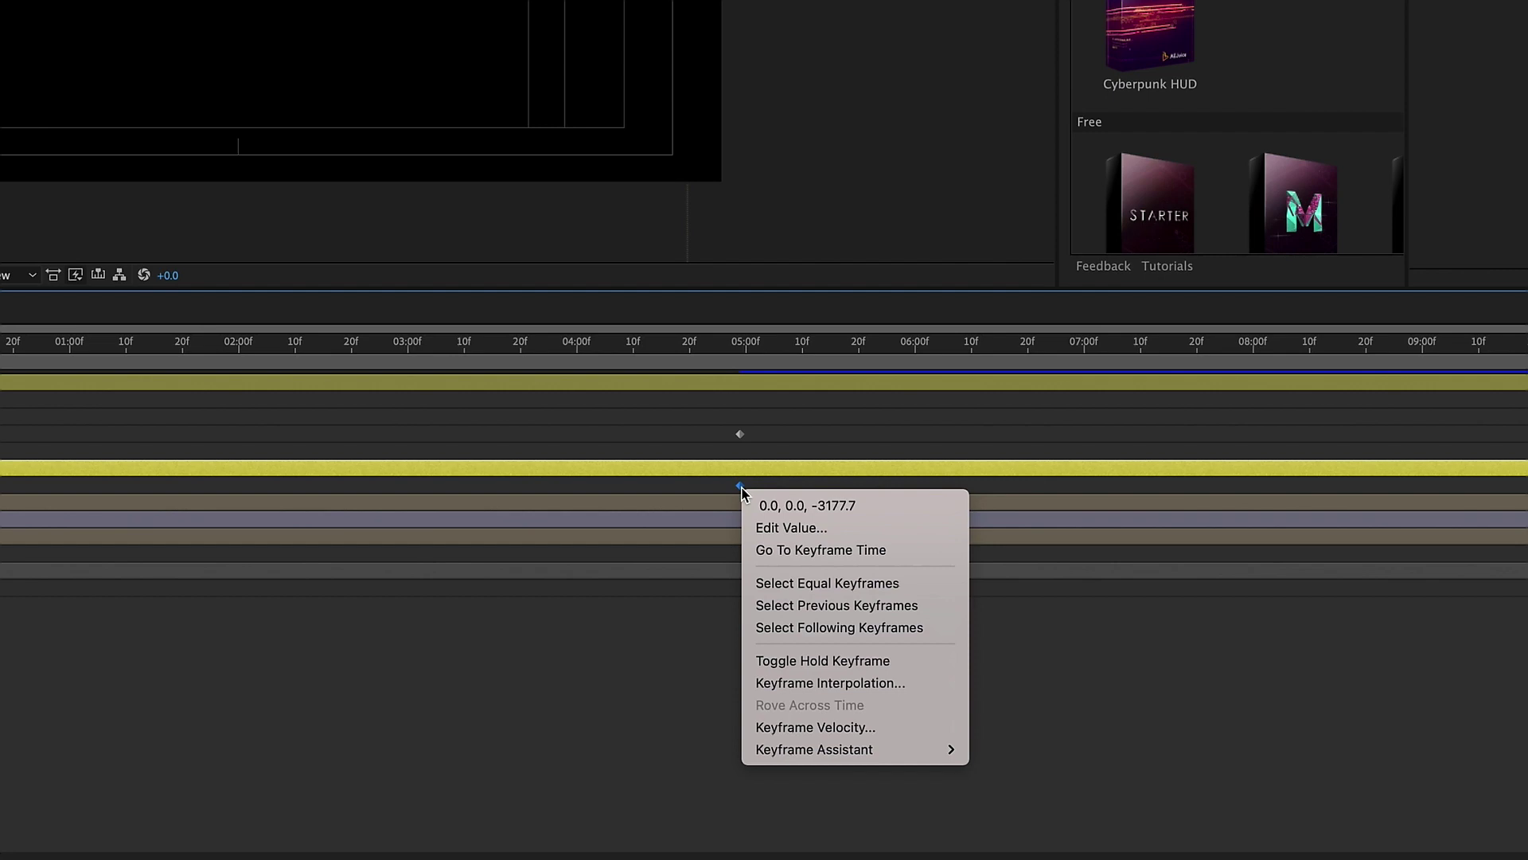
mouse_move(844, 750)
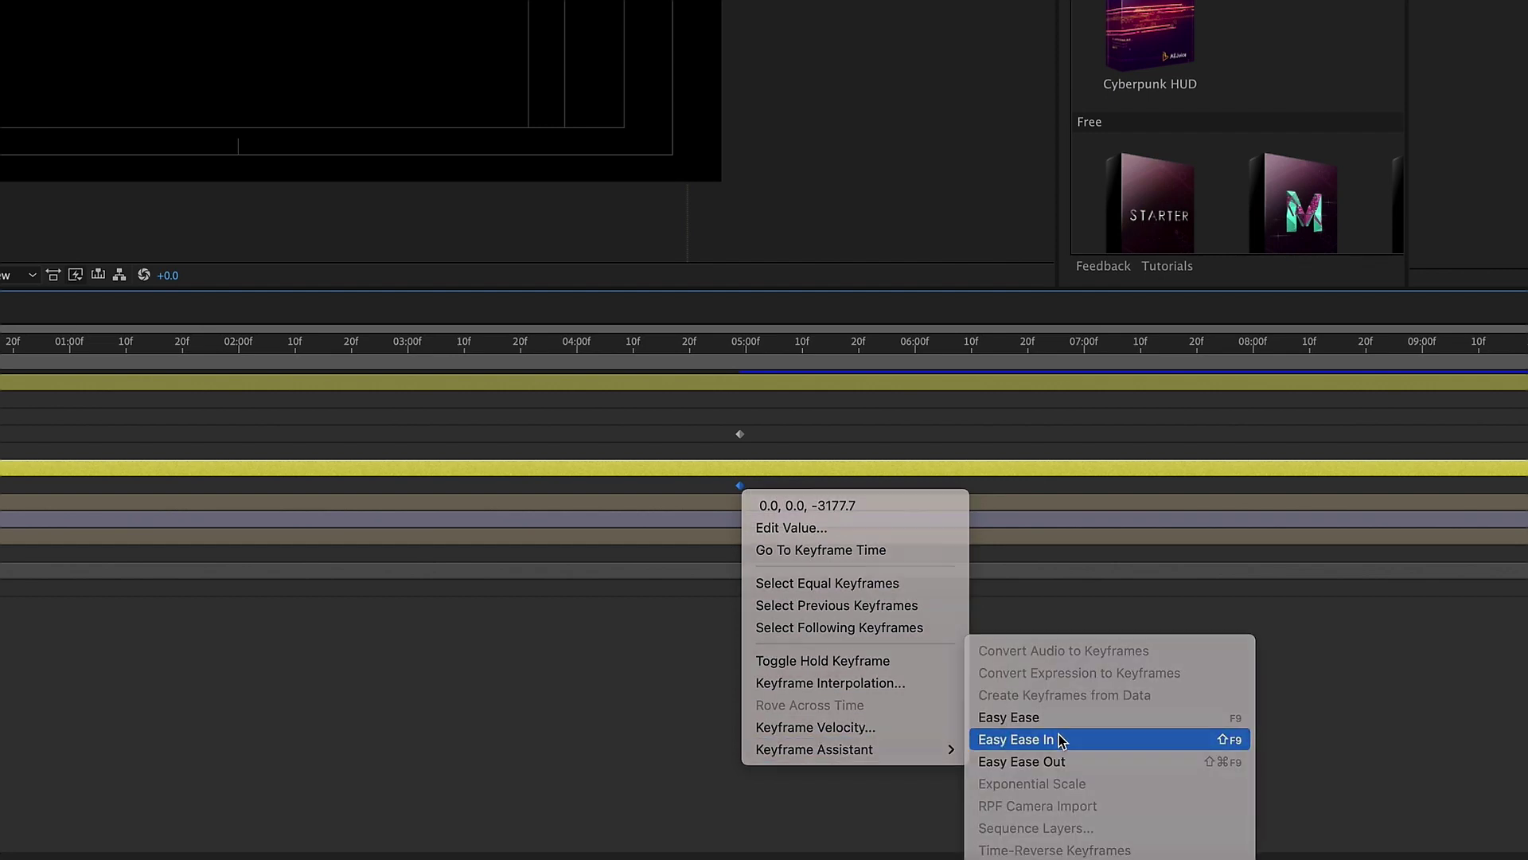
click(1058, 736)
key(shift+F3)
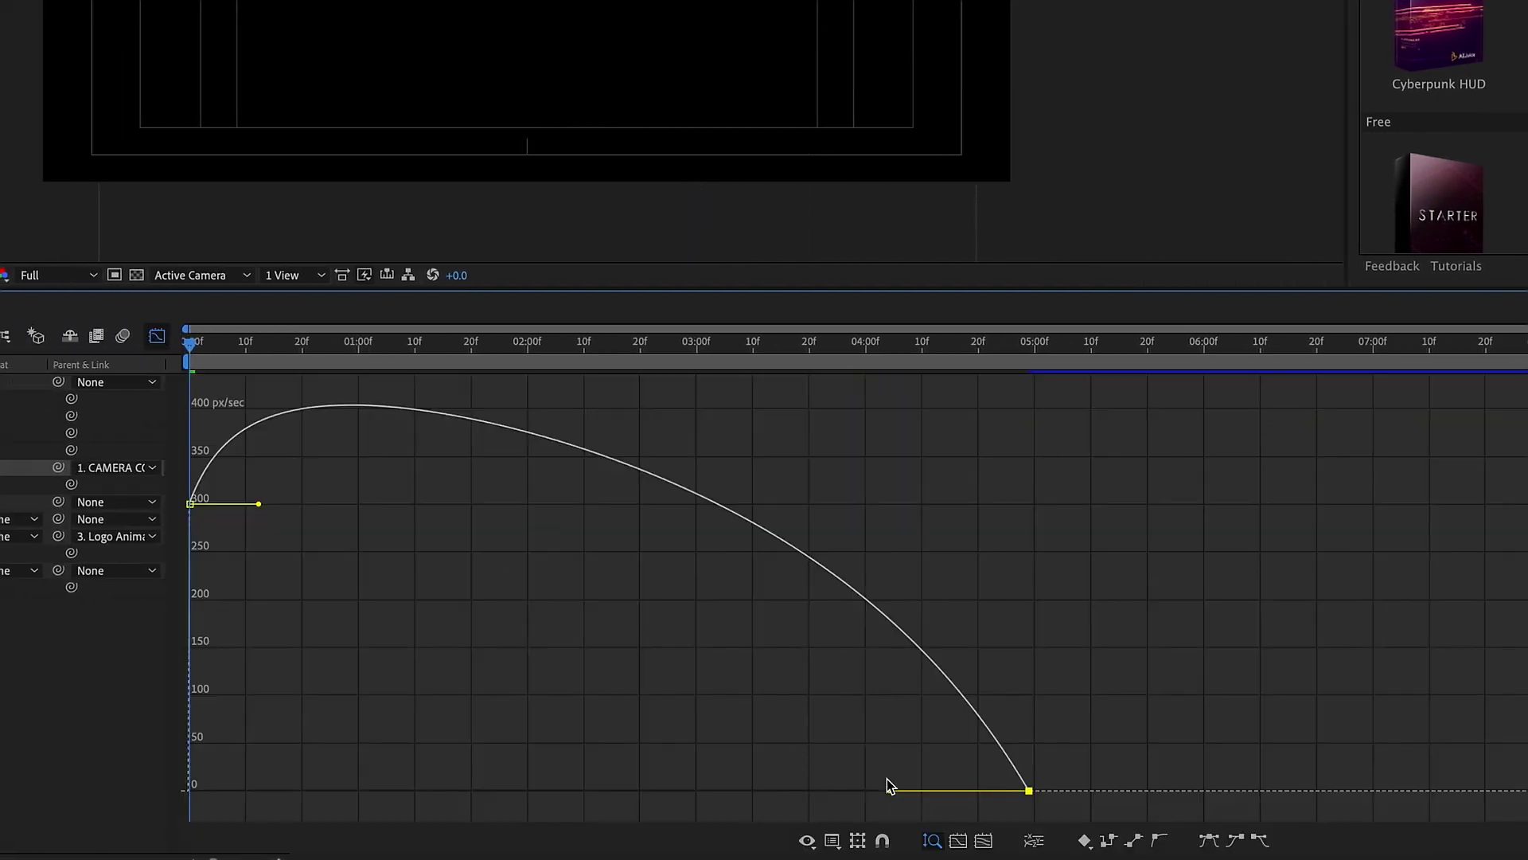
drag(890, 789, 695, 789)
click(156, 335)
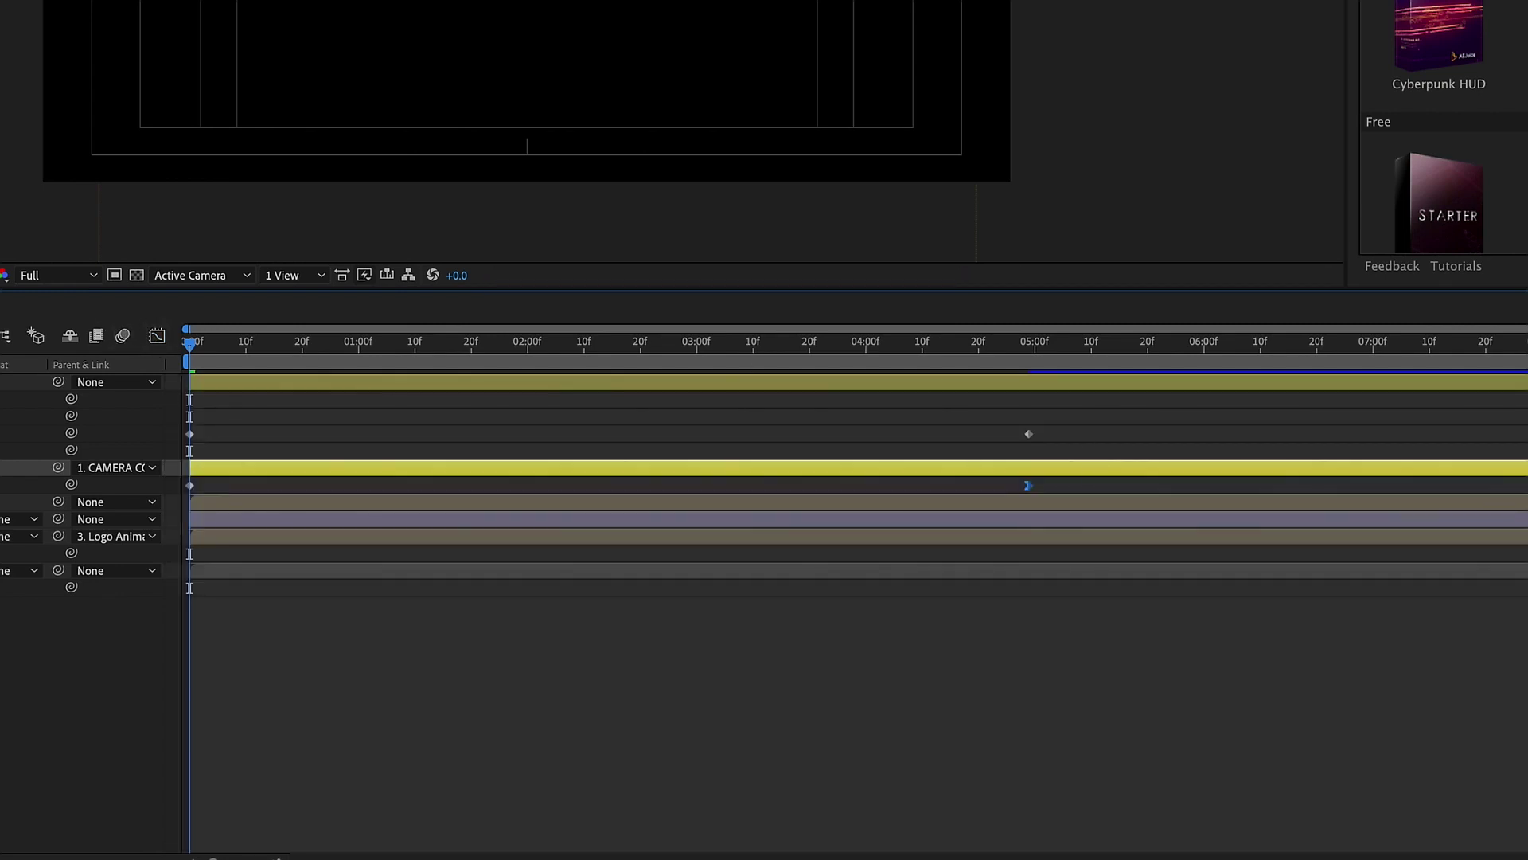
Step: Apply Easy Ease to the CAMERA CONTROLLER's Y Rotation keyframes
click(1029, 434)
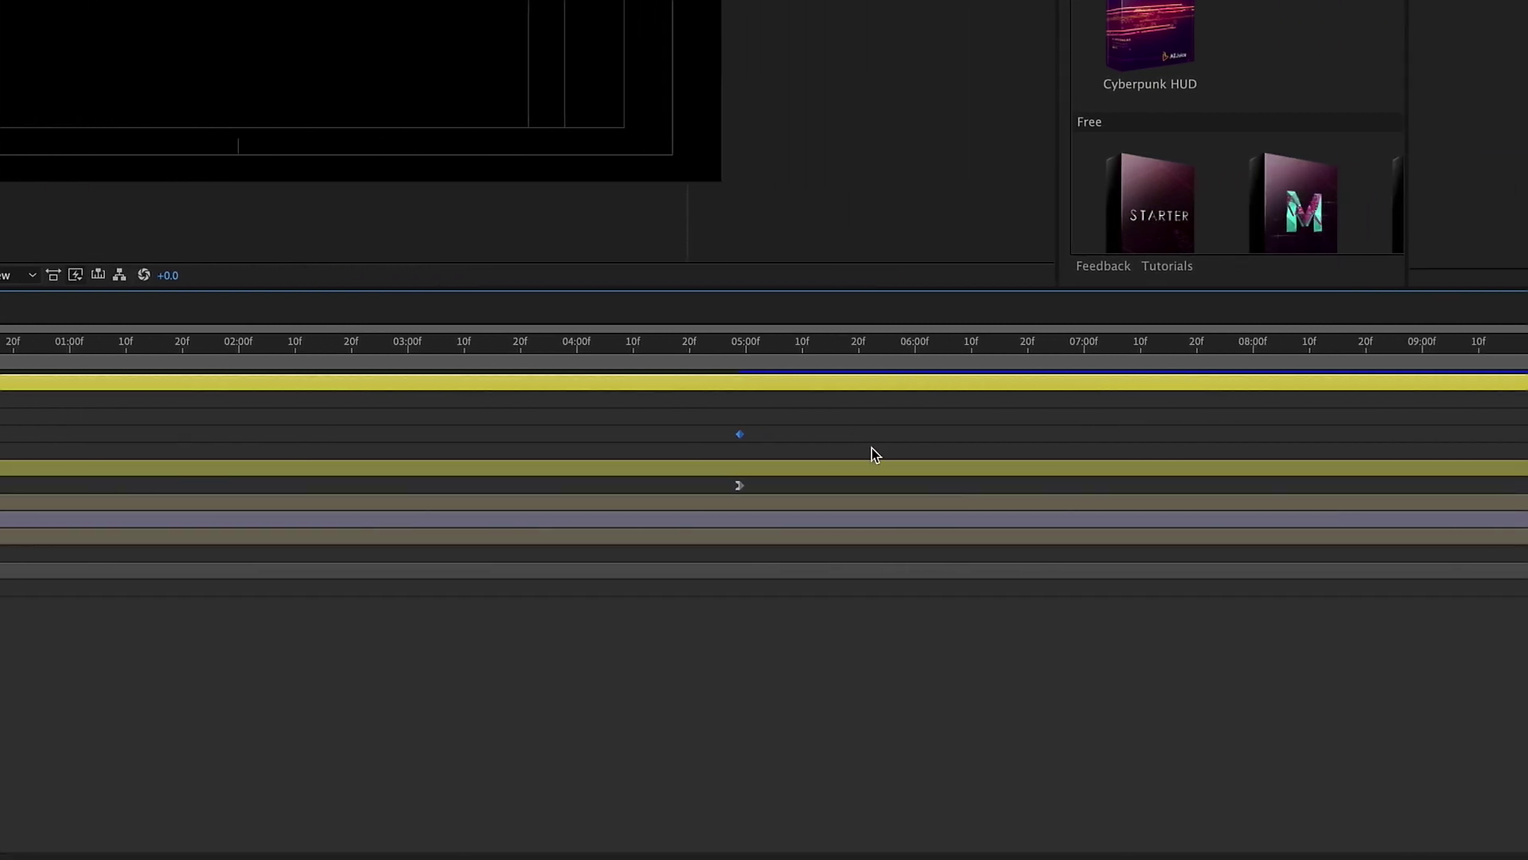
right_click(739, 435)
mouse_move(859, 698)
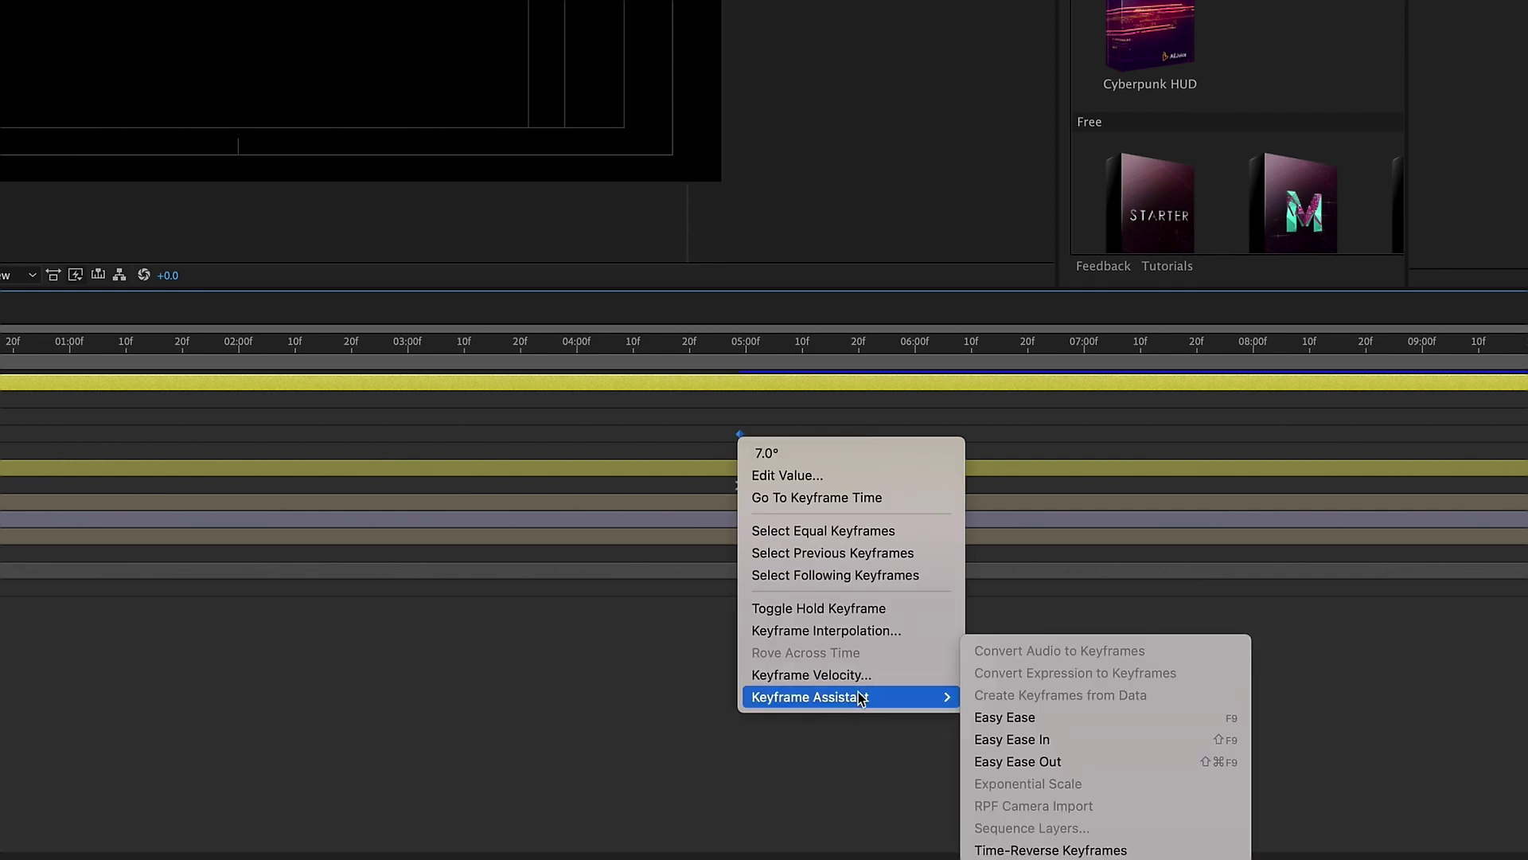
click(1044, 719)
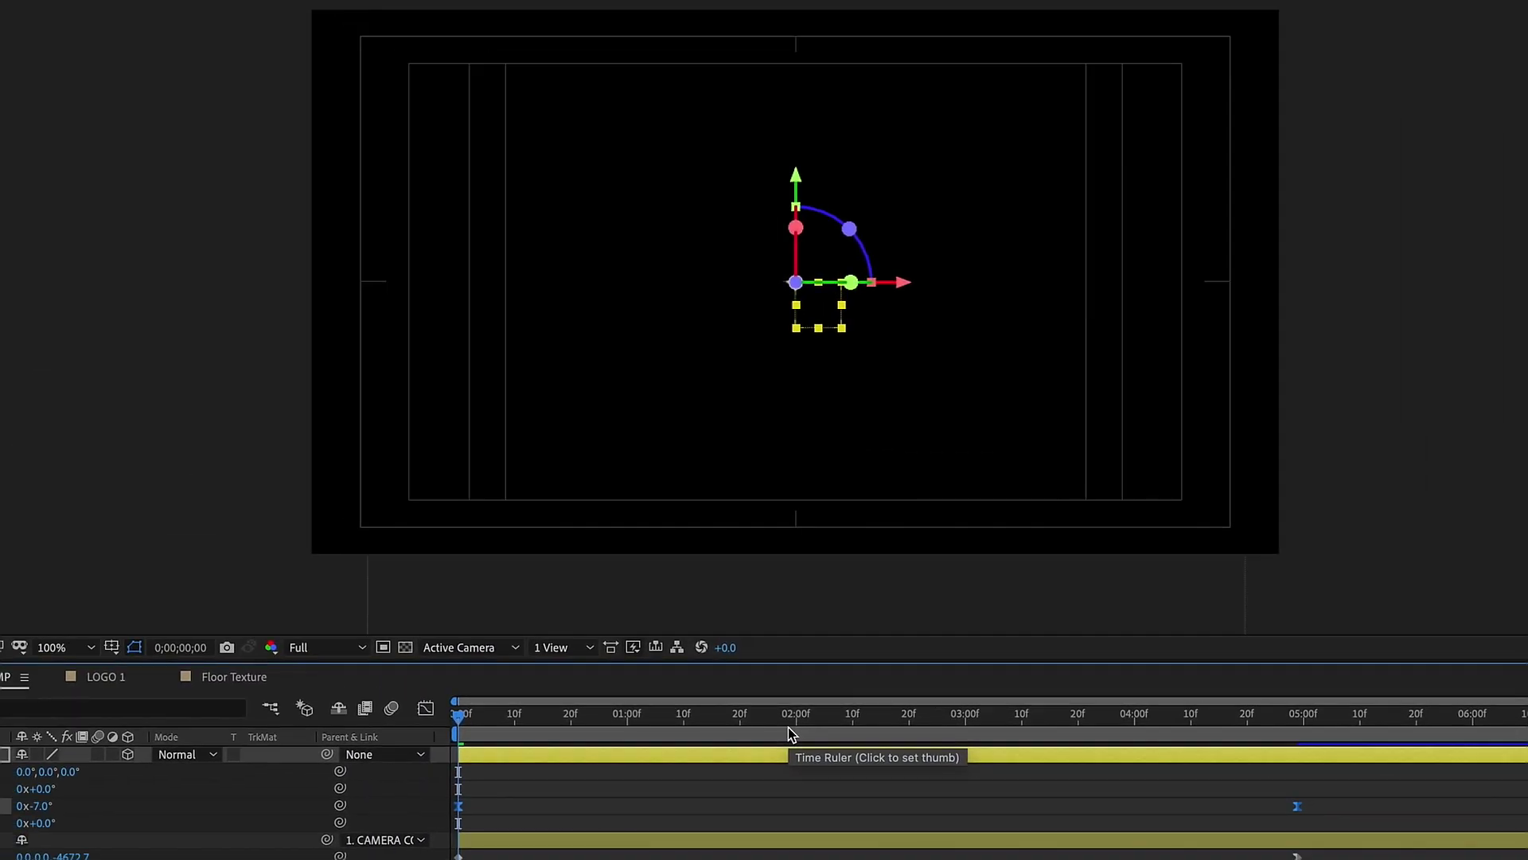
click(1311, 718)
key(space)
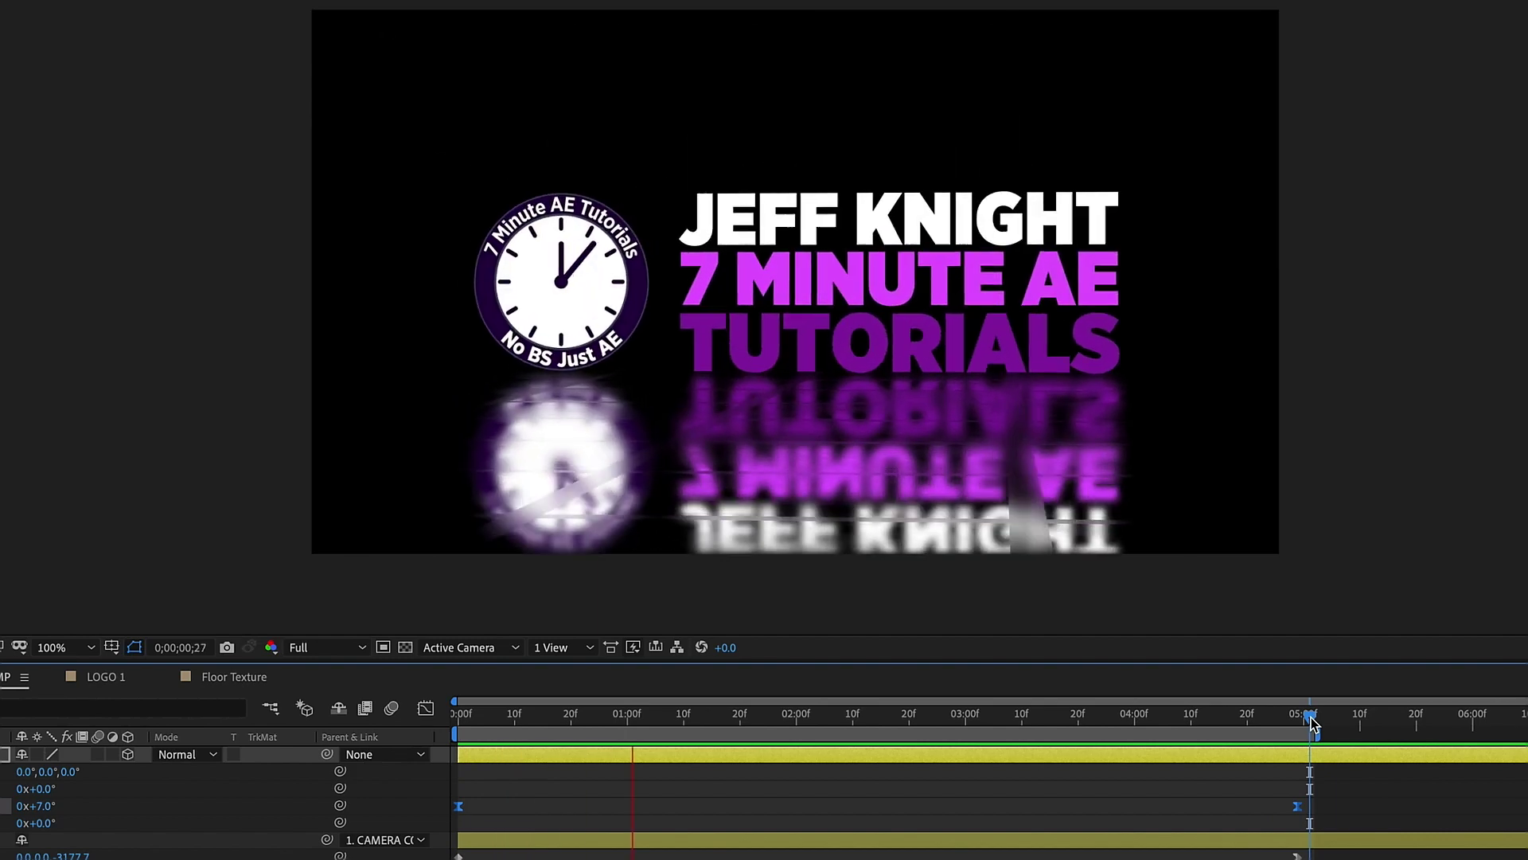
key(period)
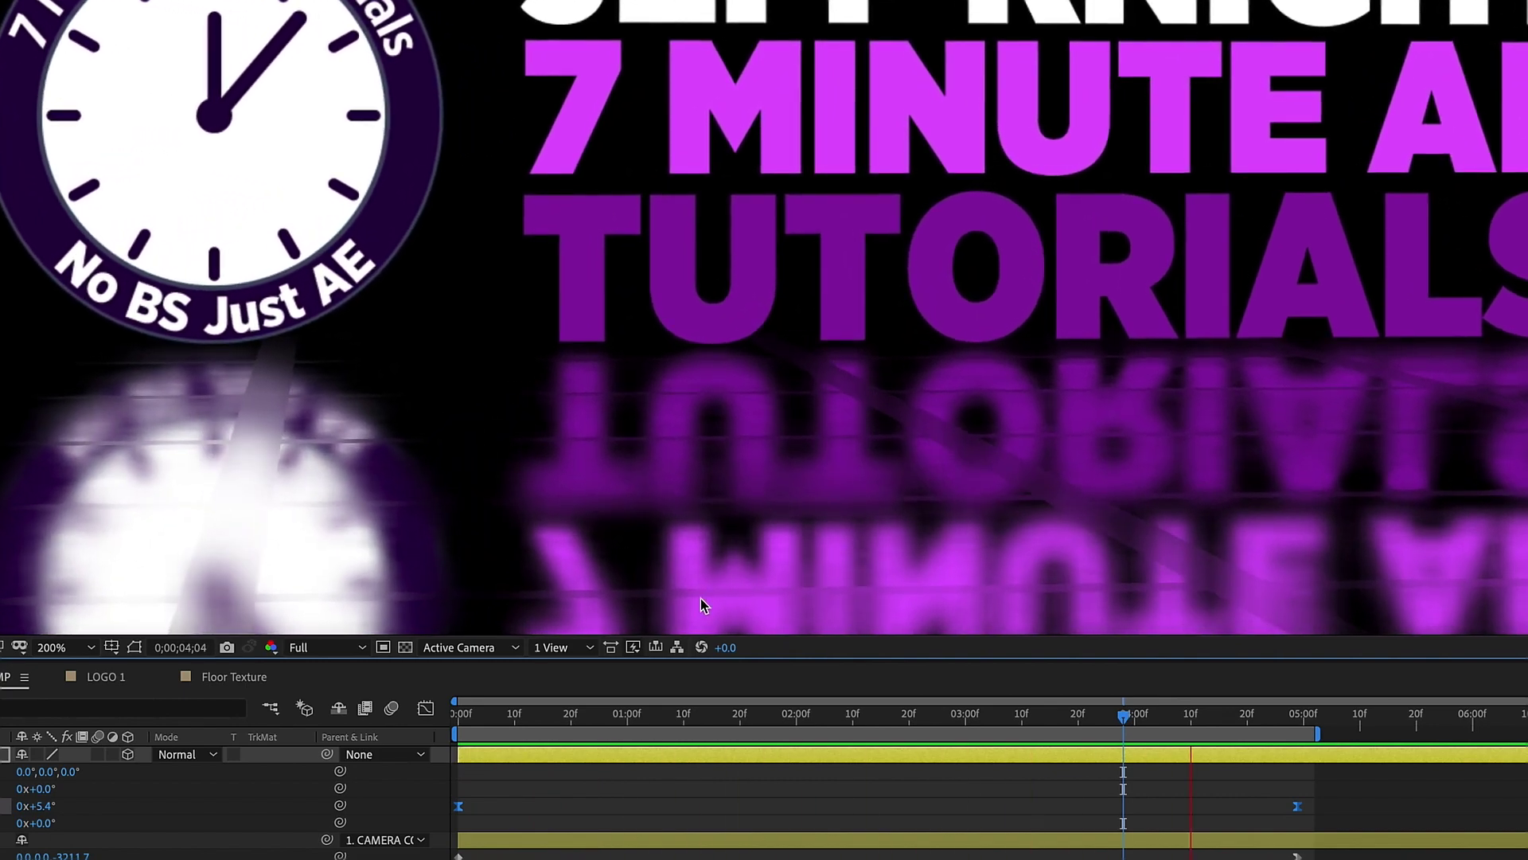
key(space)
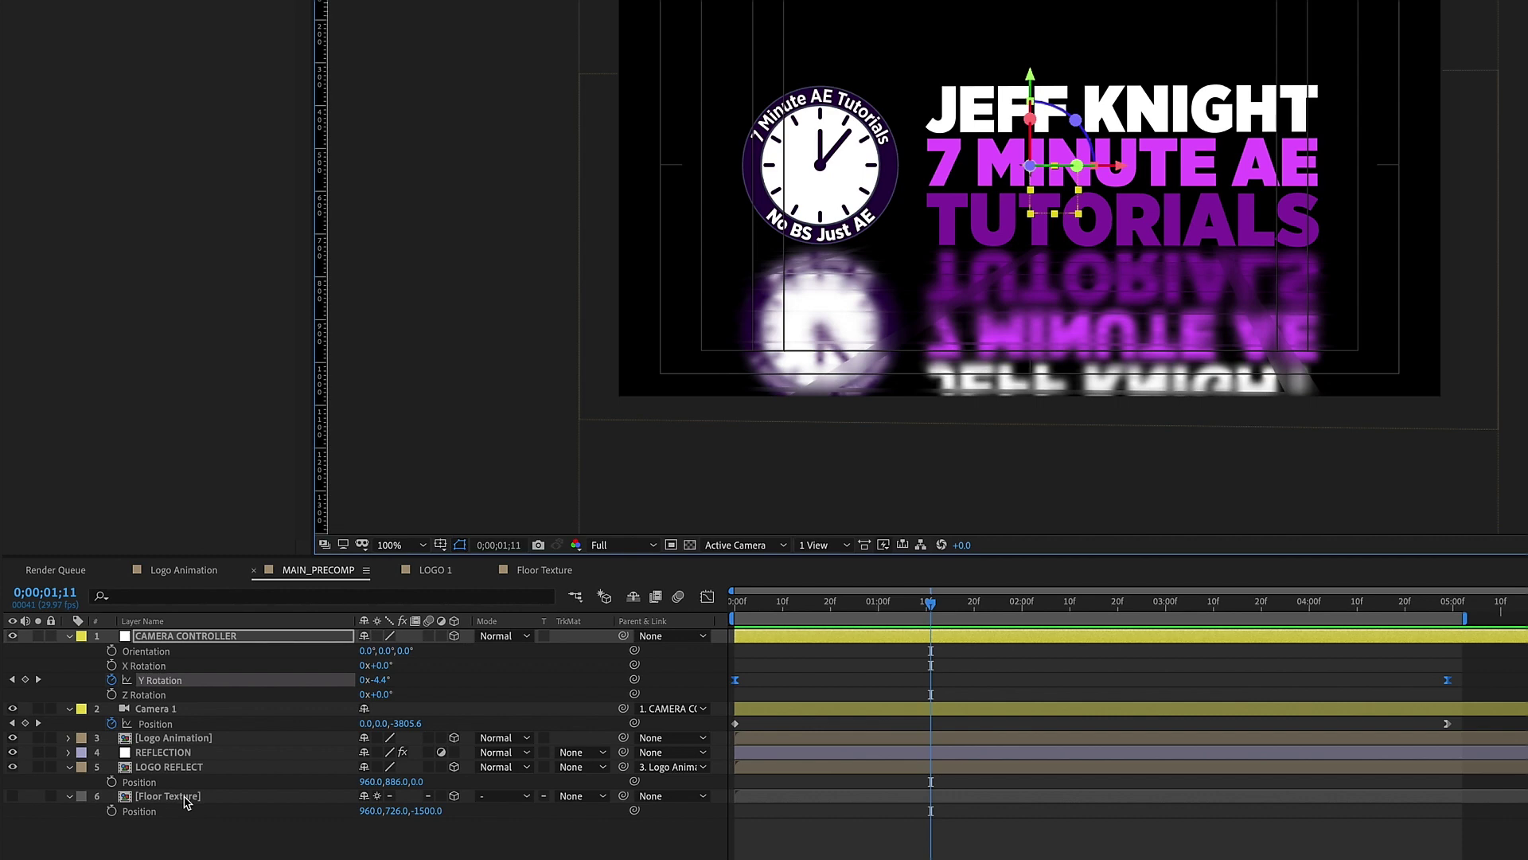
double_click(183, 798)
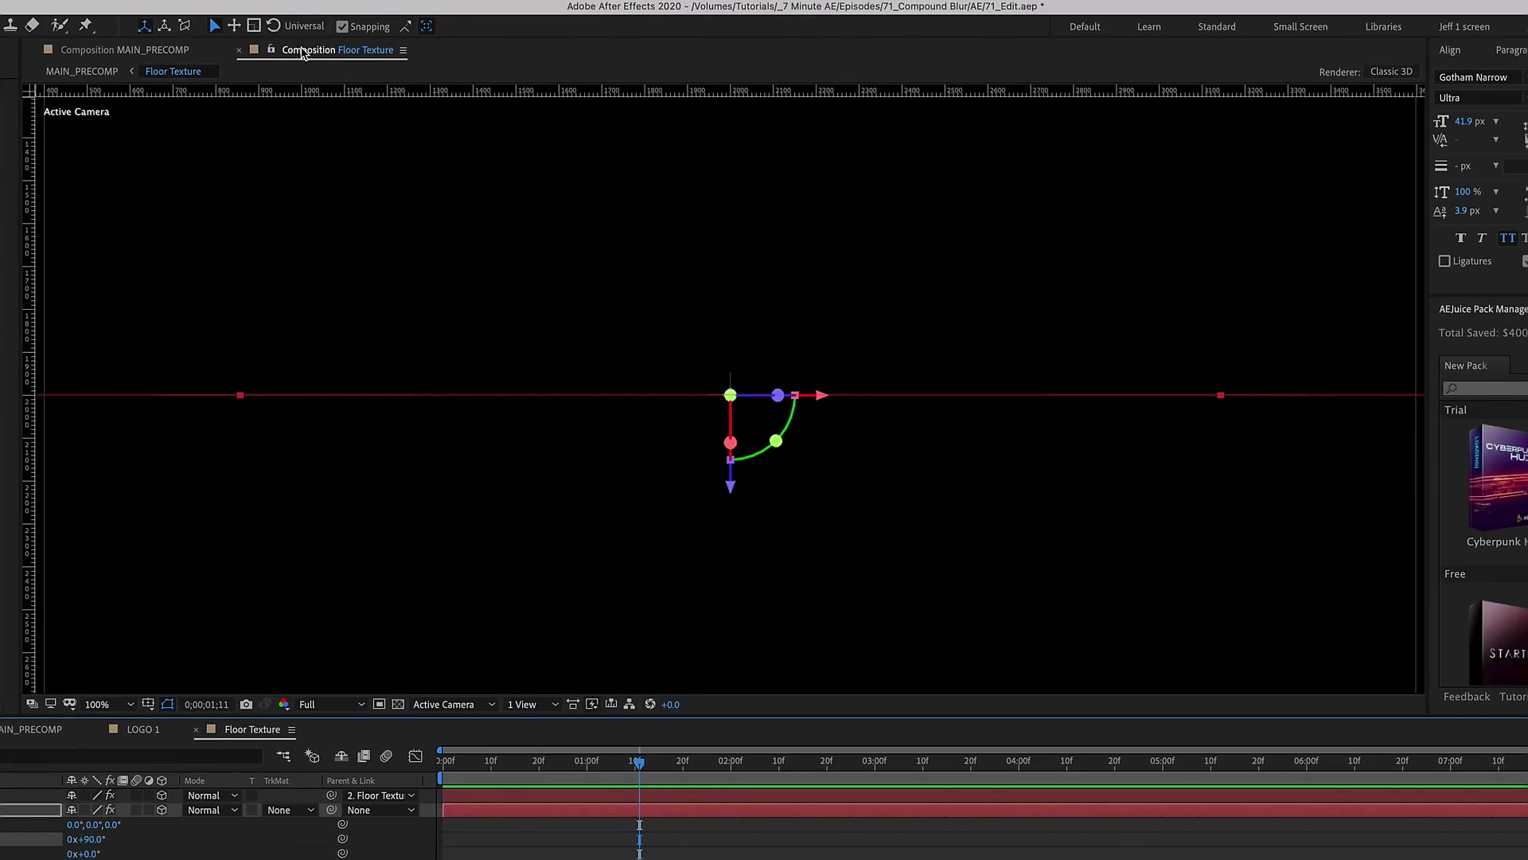
Step: Dock the Floor Texture comp beside the main comp, view it from Top, and select its layer
click(303, 52)
drag(1392, 299, 1392, 298)
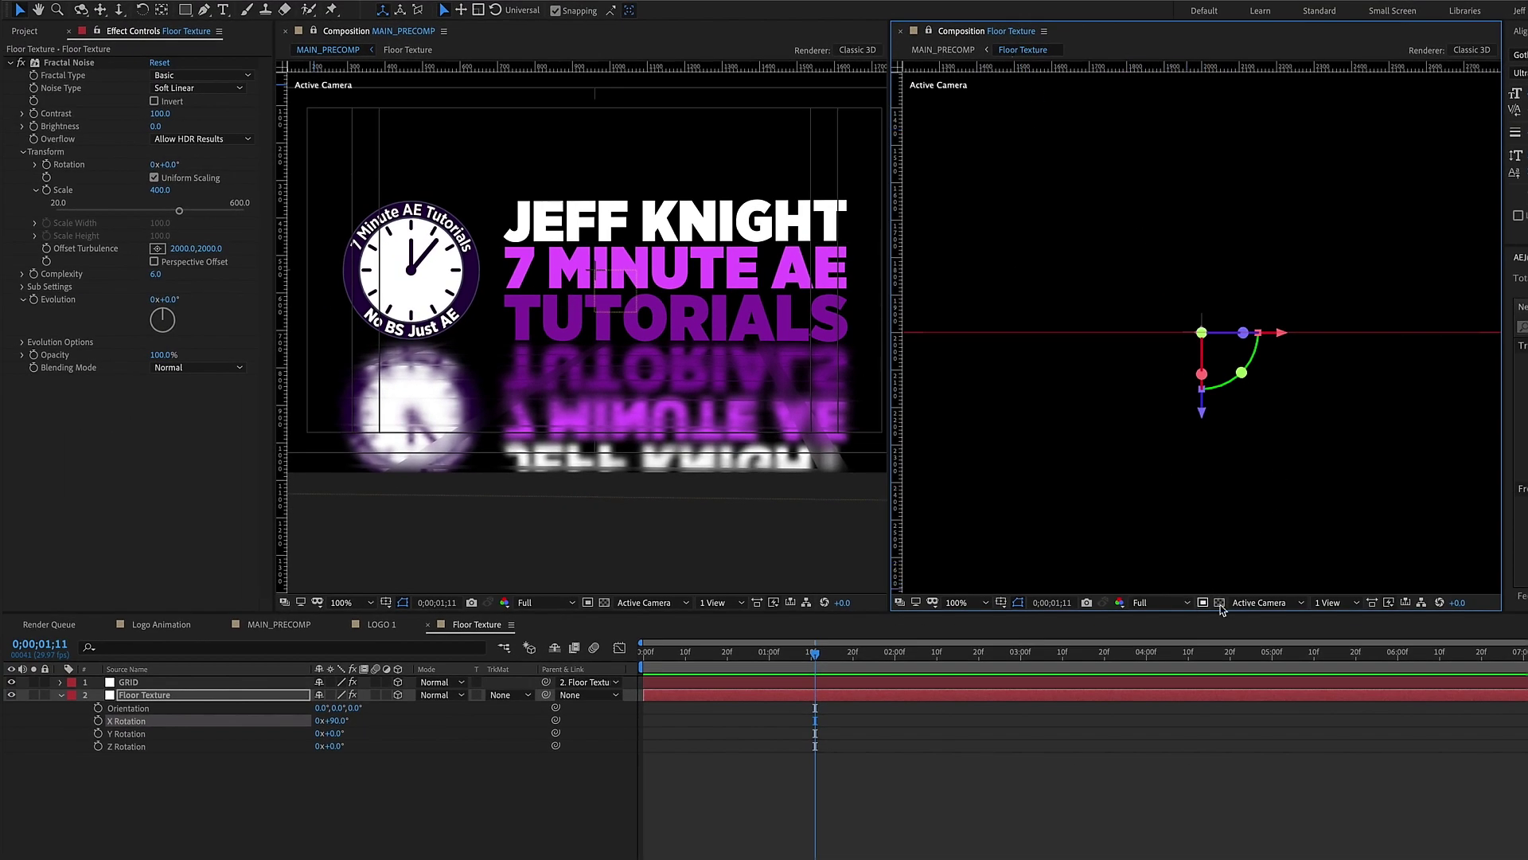
click(1261, 602)
click(1284, 673)
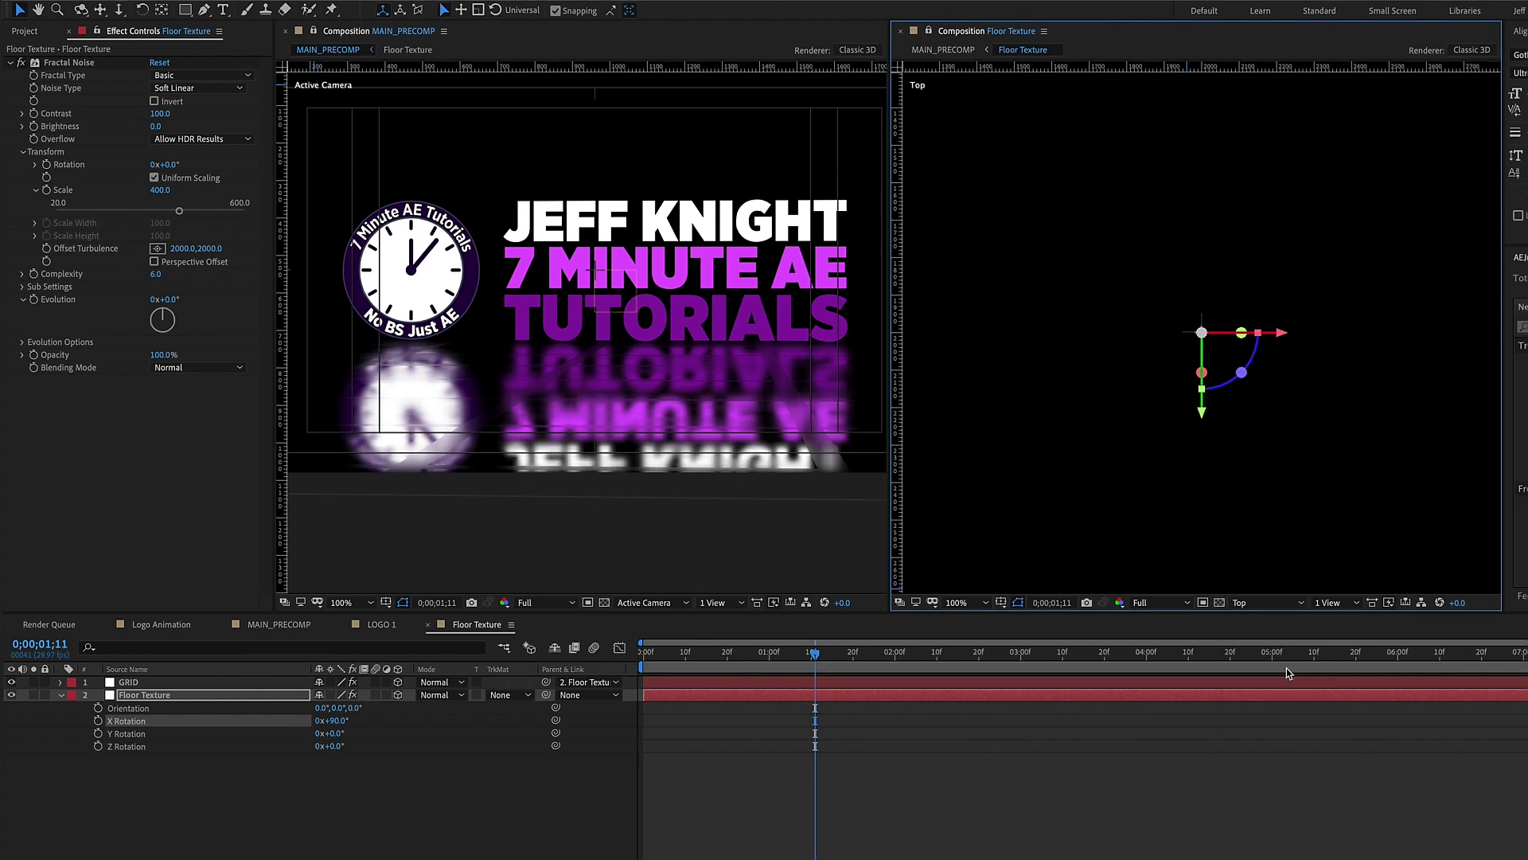
key(comma)
key(comma)
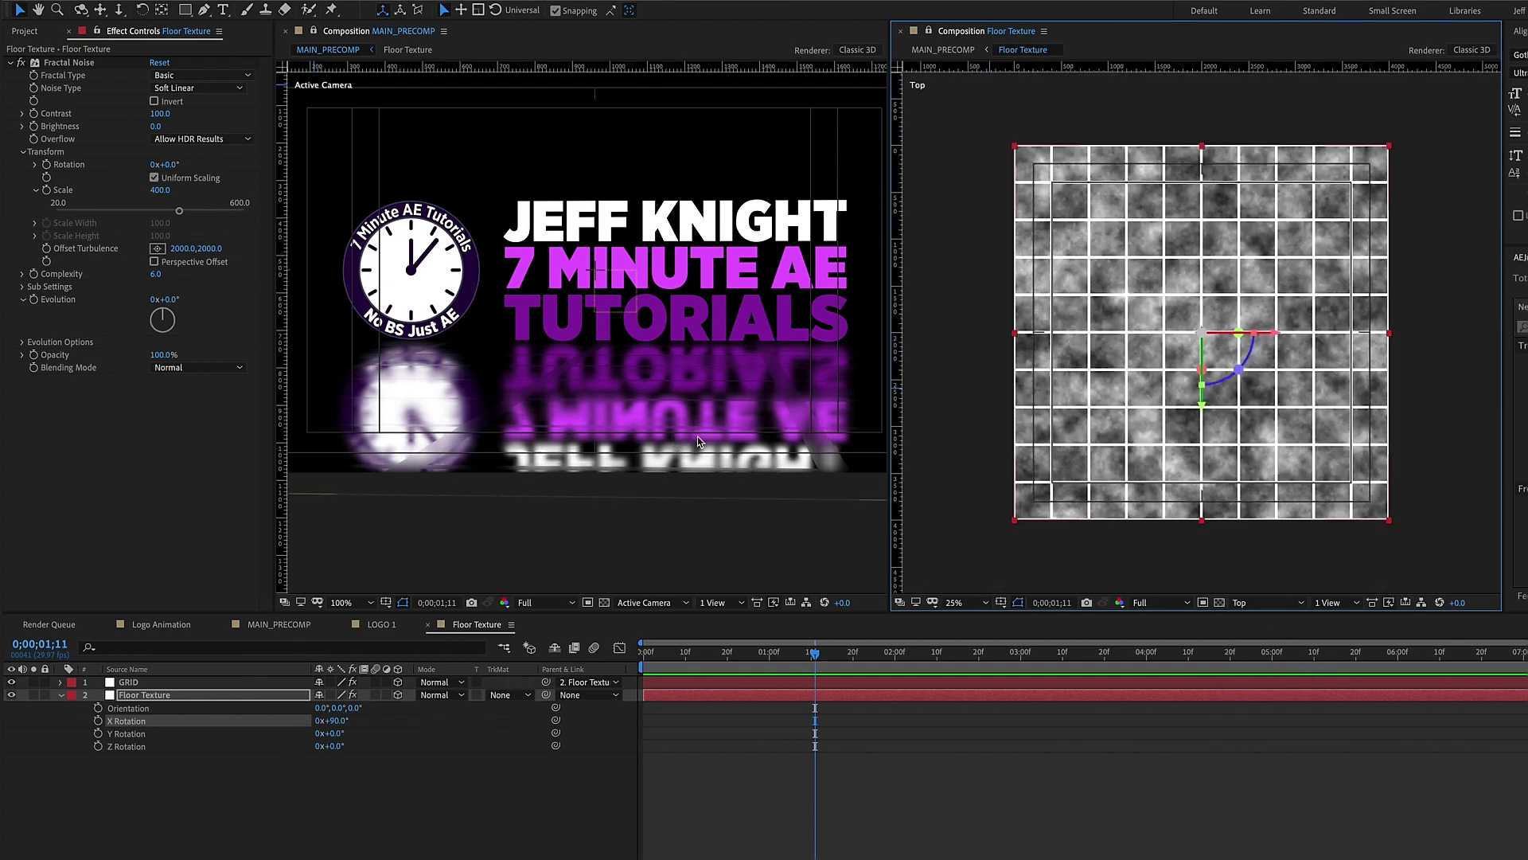
key(period)
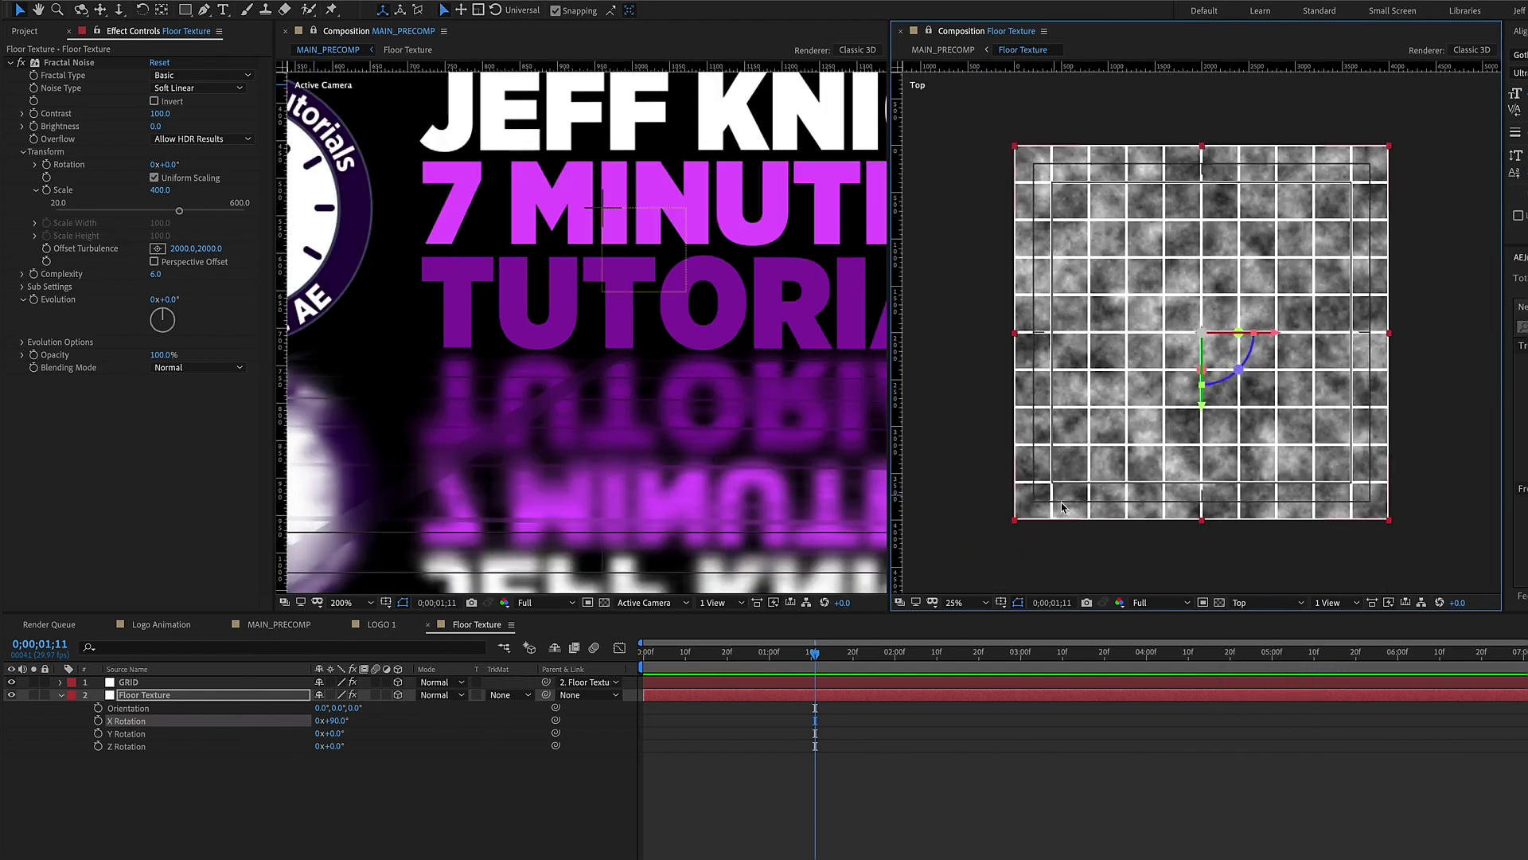
click(233, 695)
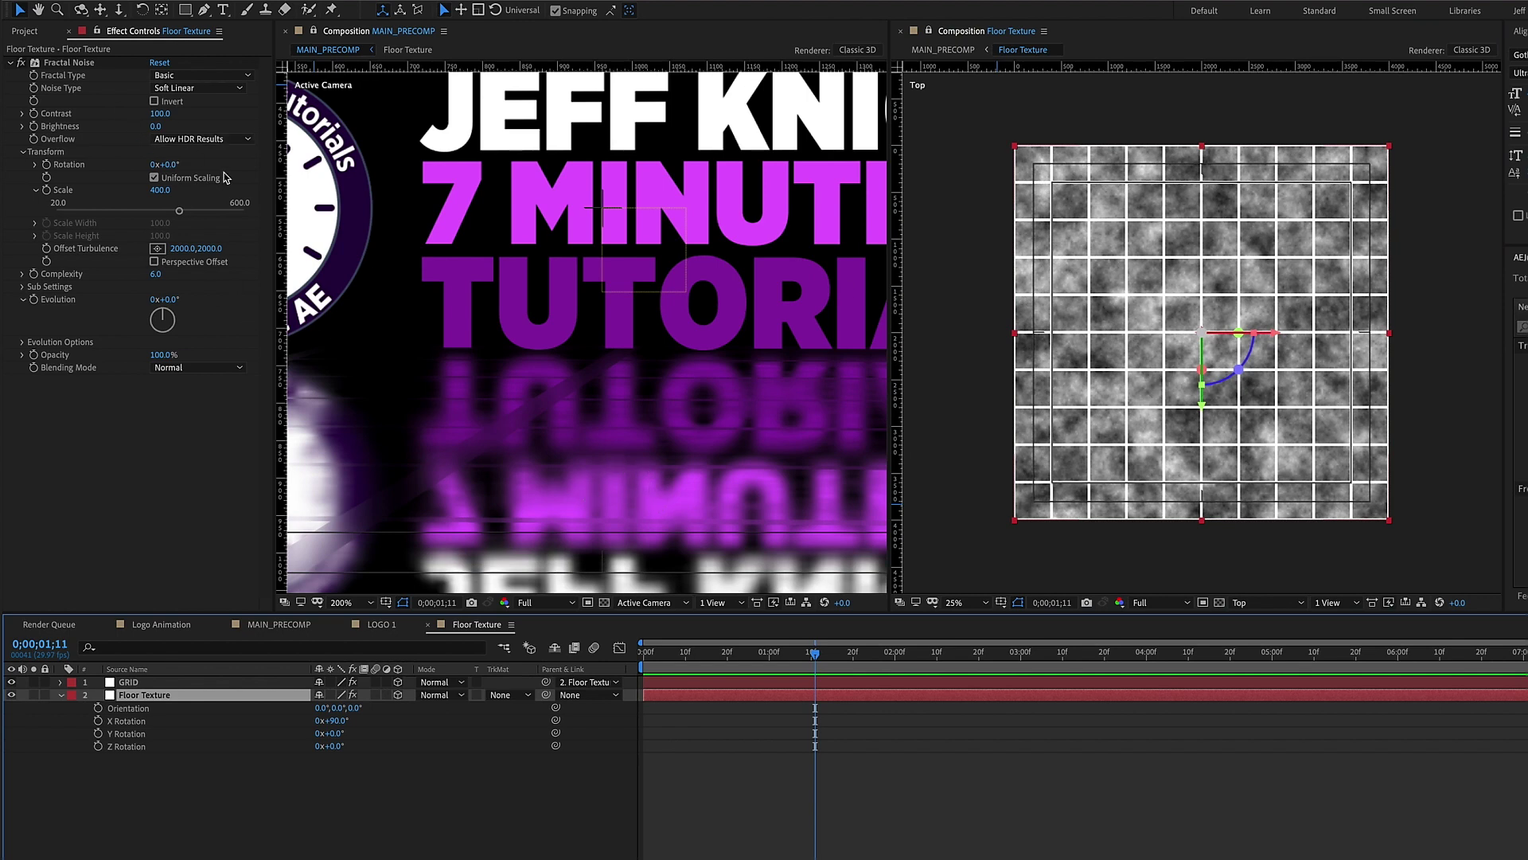
Step: Try Block, then set the floor's Fractal Noise fractal type to Terrain
click(192, 89)
click(192, 105)
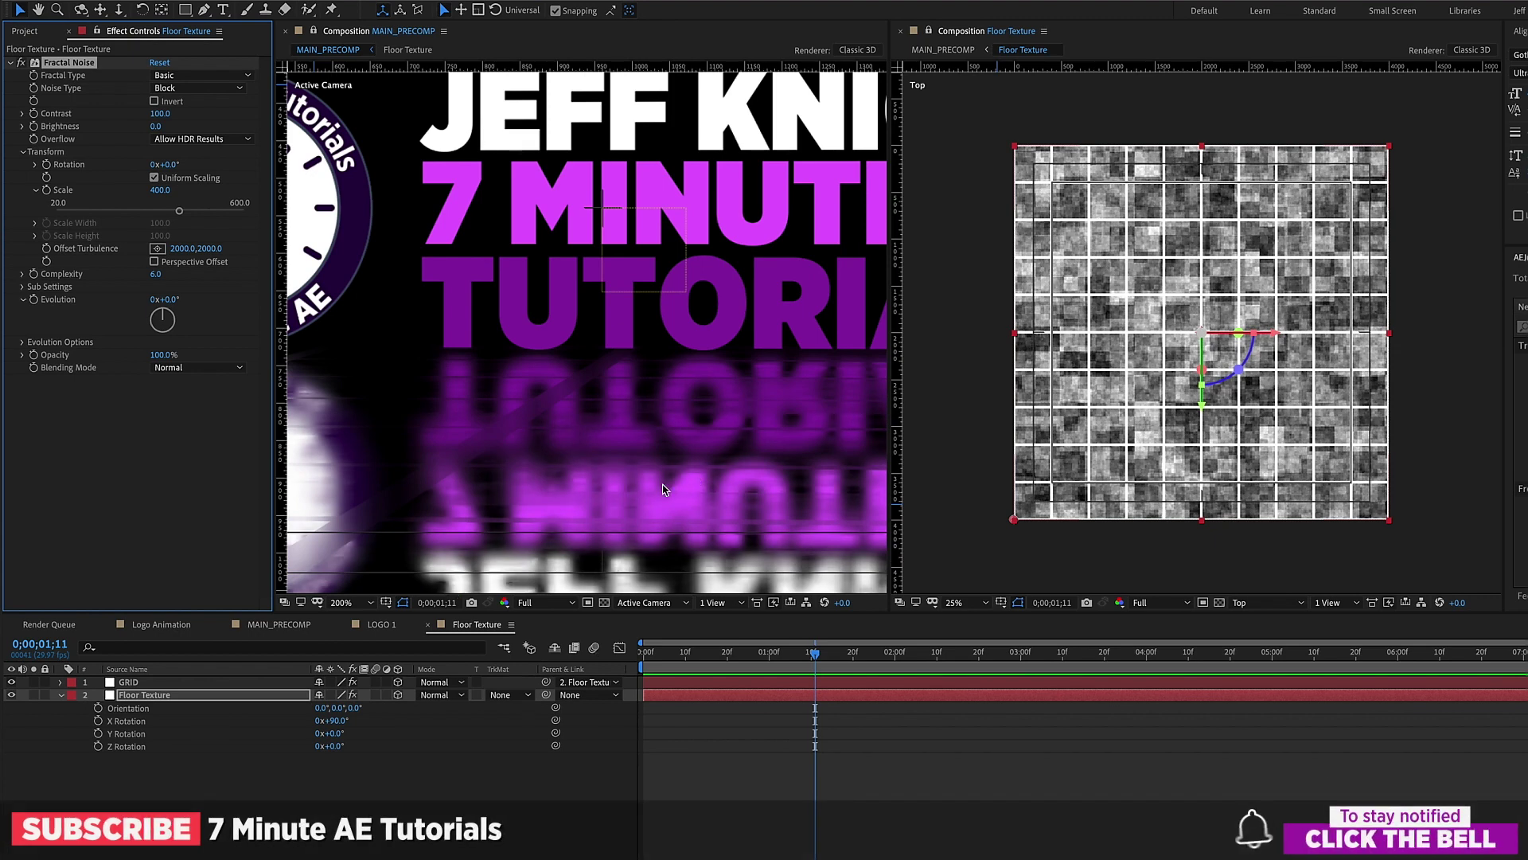
scroll(687, 475, up, 2)
click(206, 87)
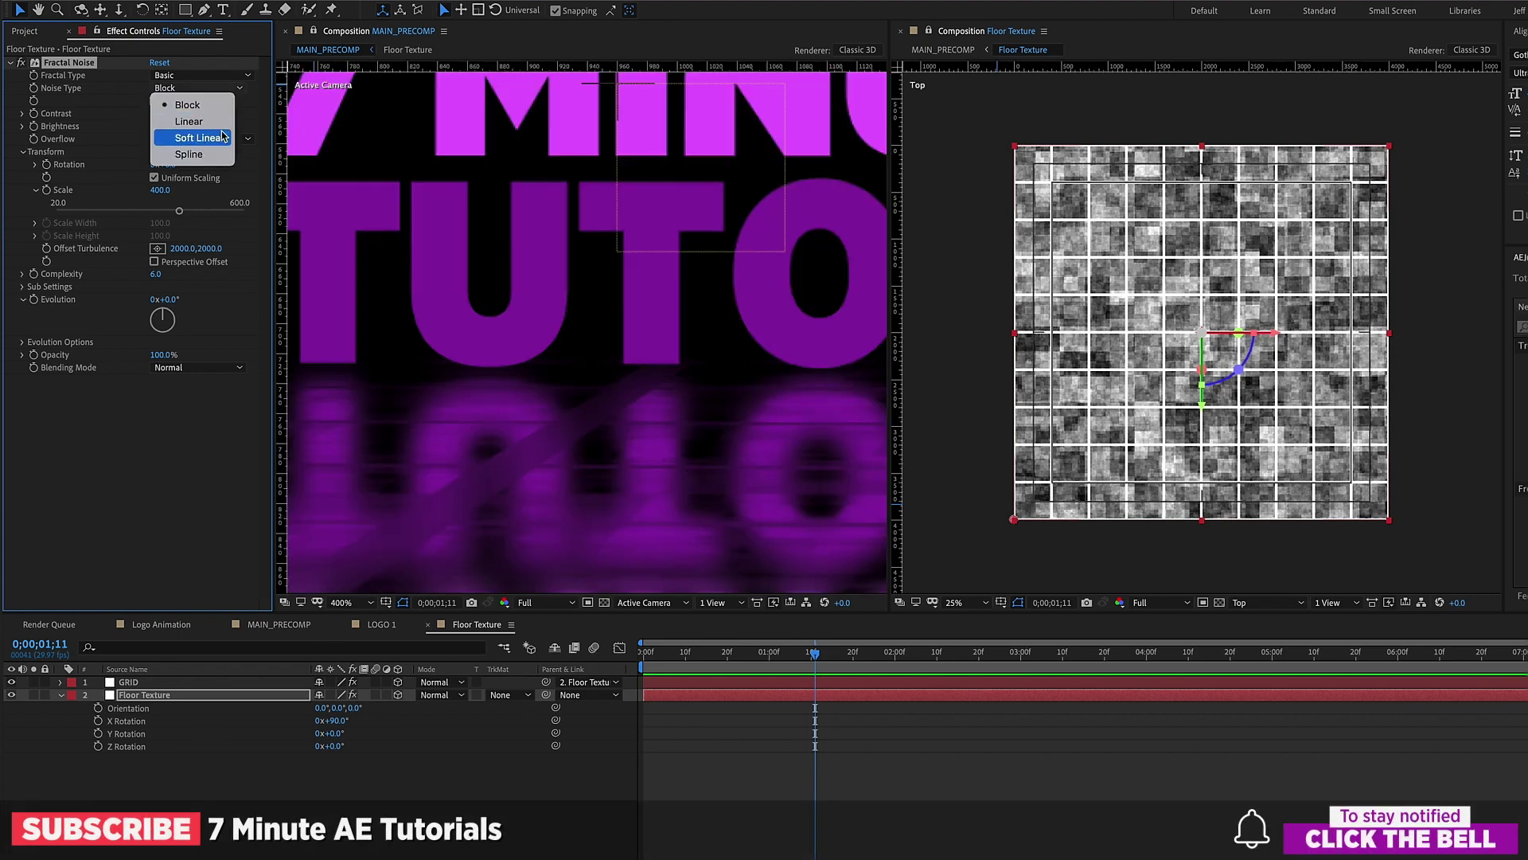
click(203, 74)
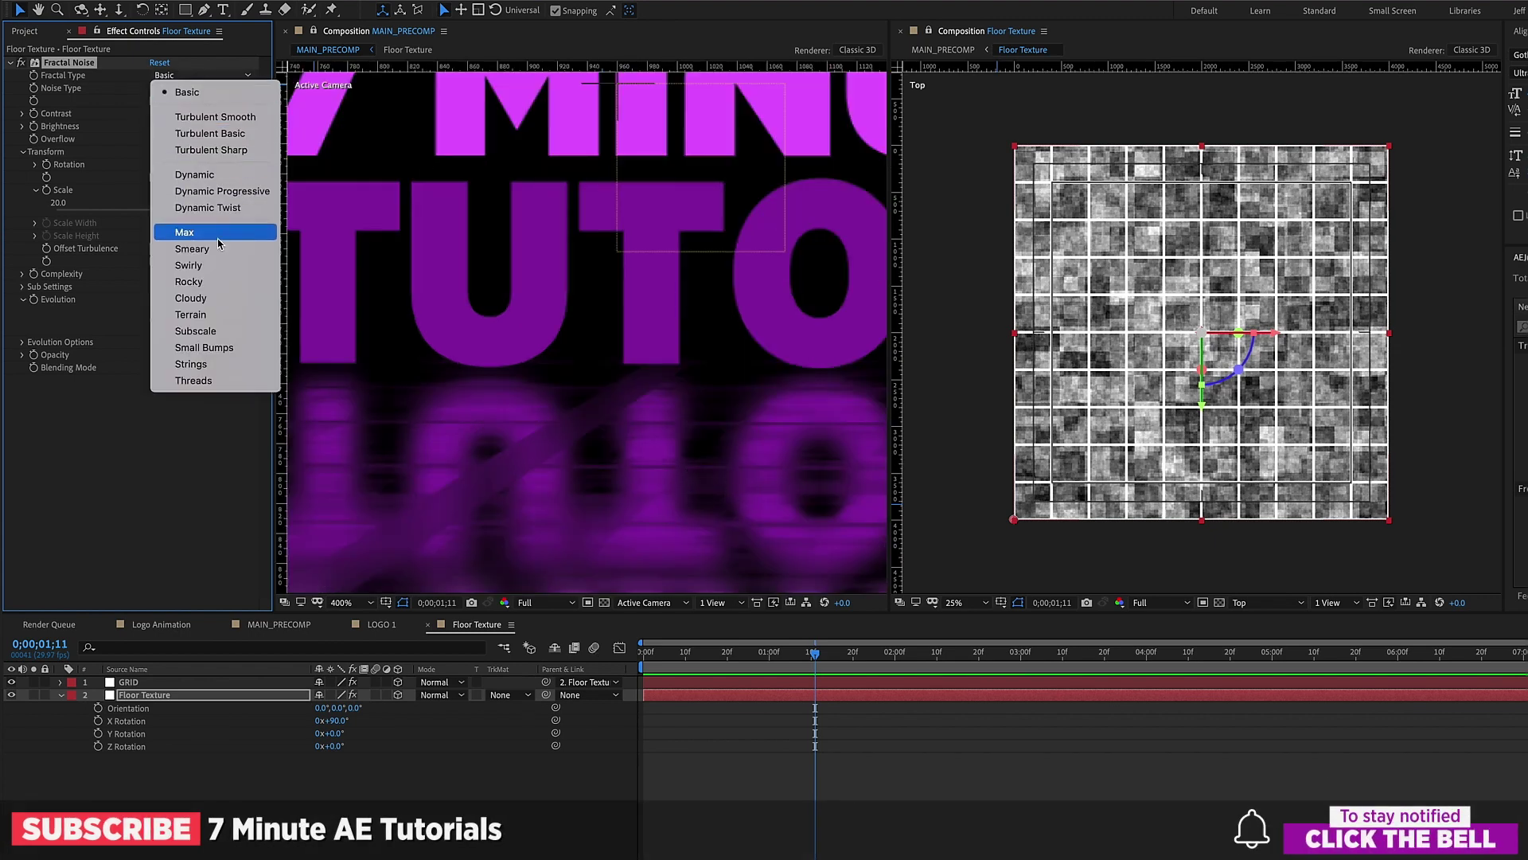
click(225, 316)
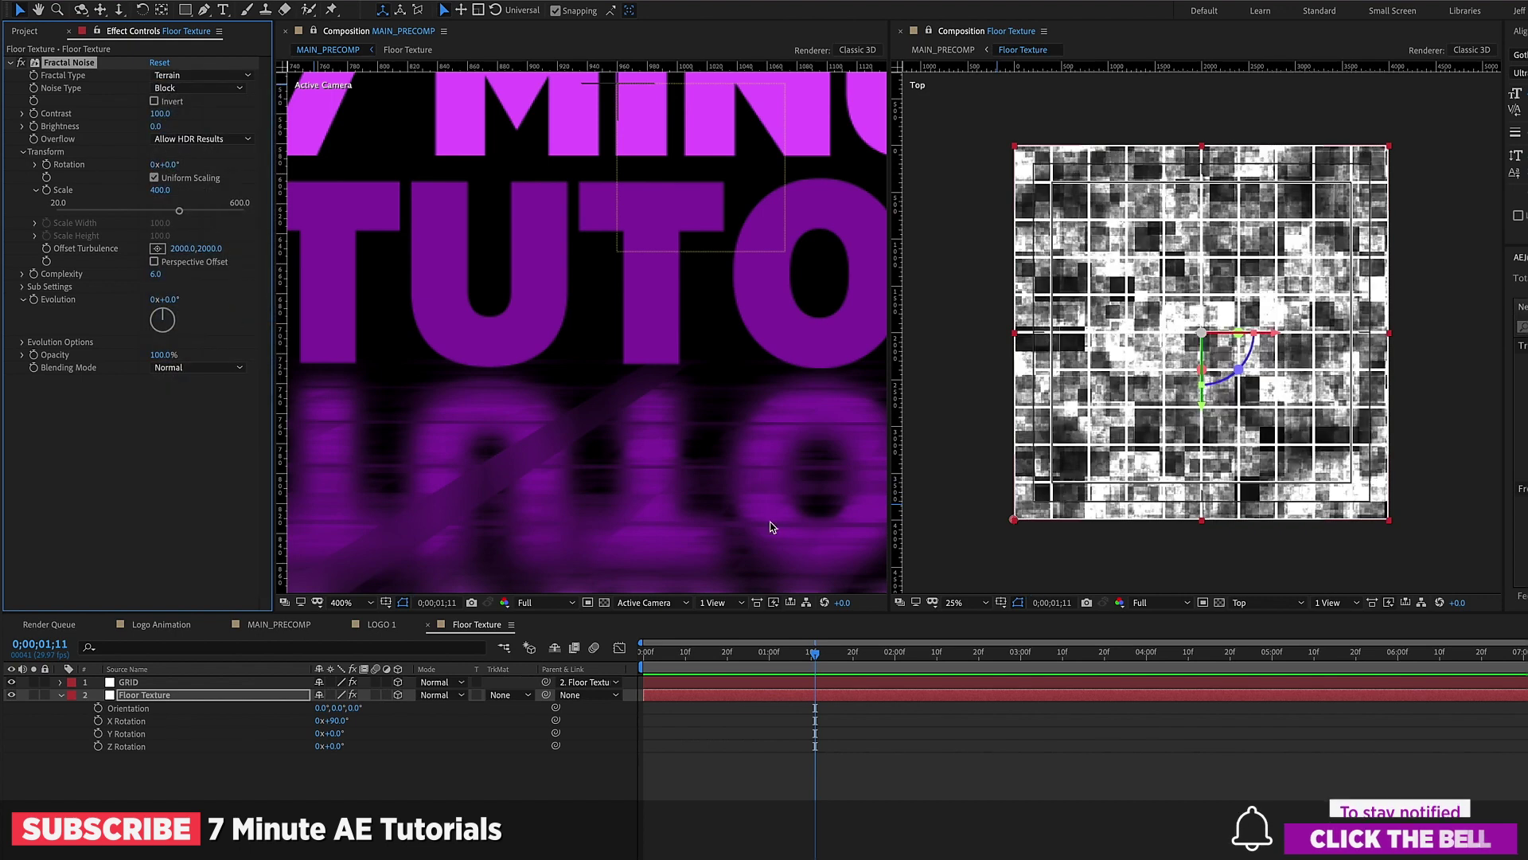
Step: Uncheck Uniform Scaling and set the noise Scale Width to 100
scroll(771, 516, down, 2)
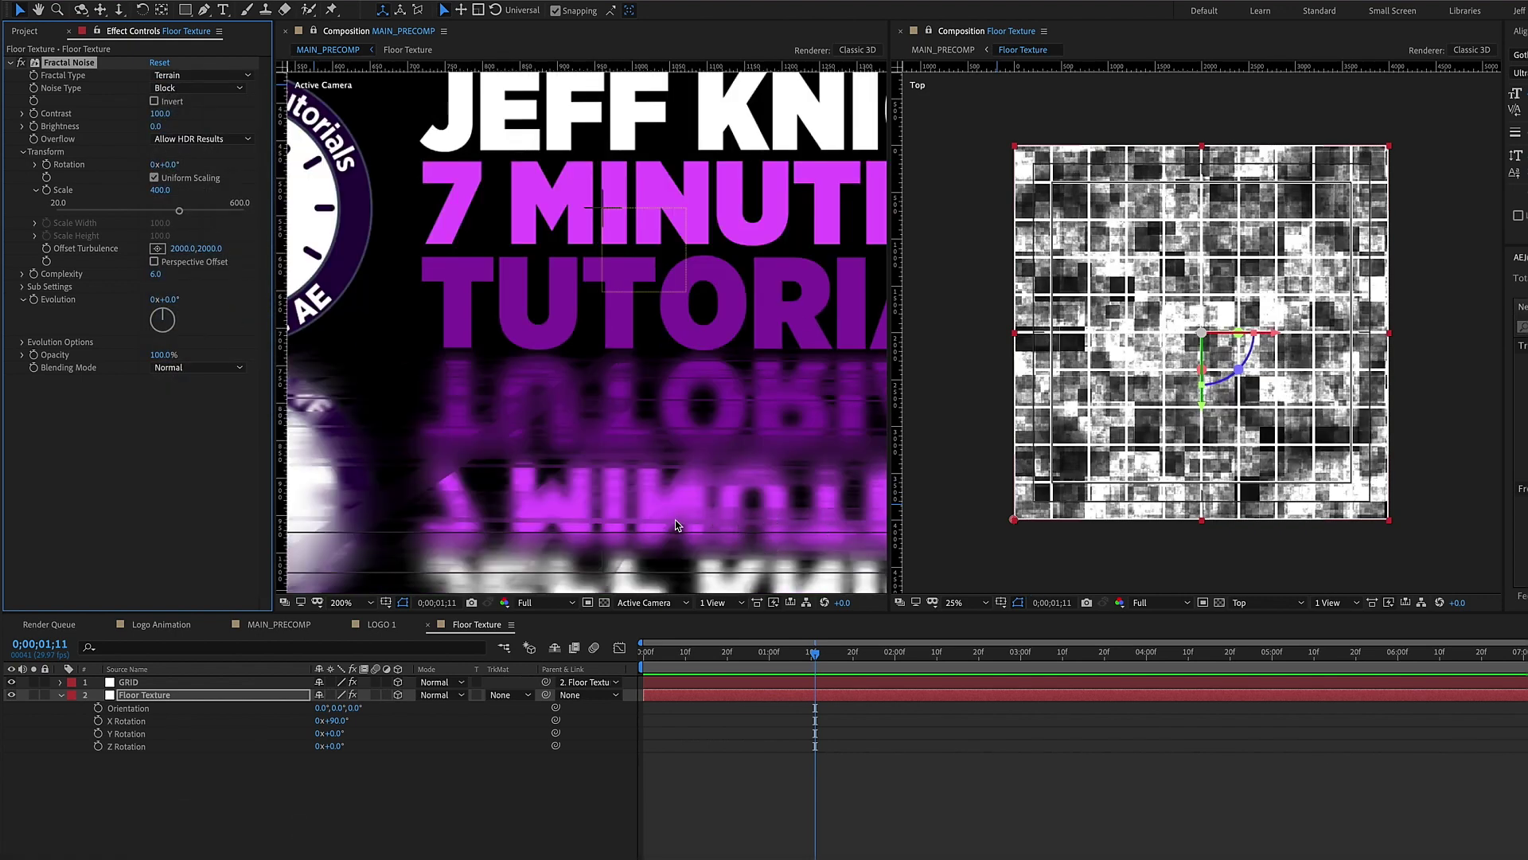
scroll(676, 525, down, 1)
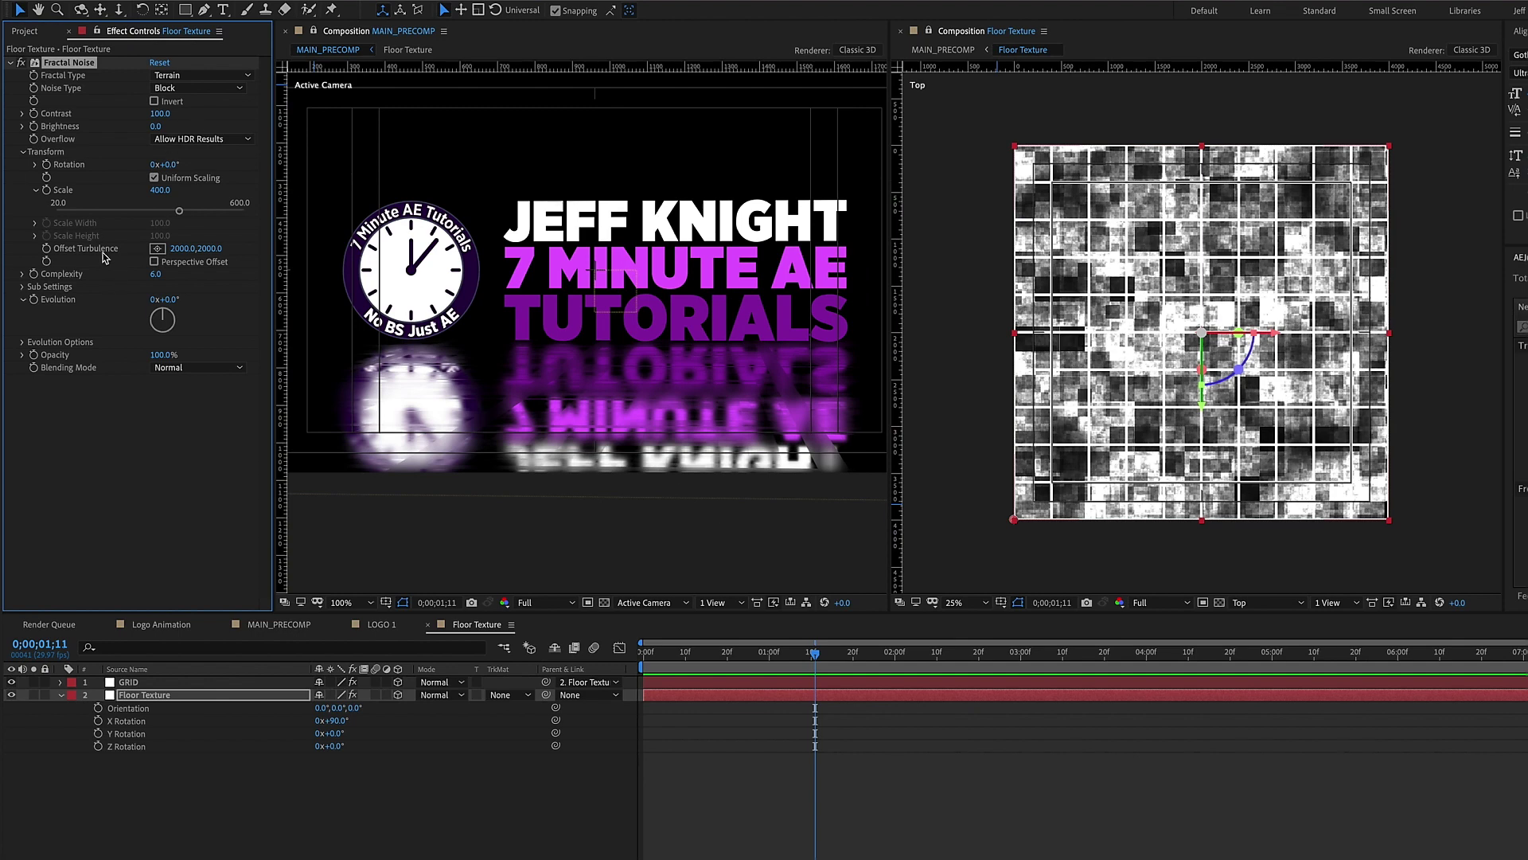
click(154, 177)
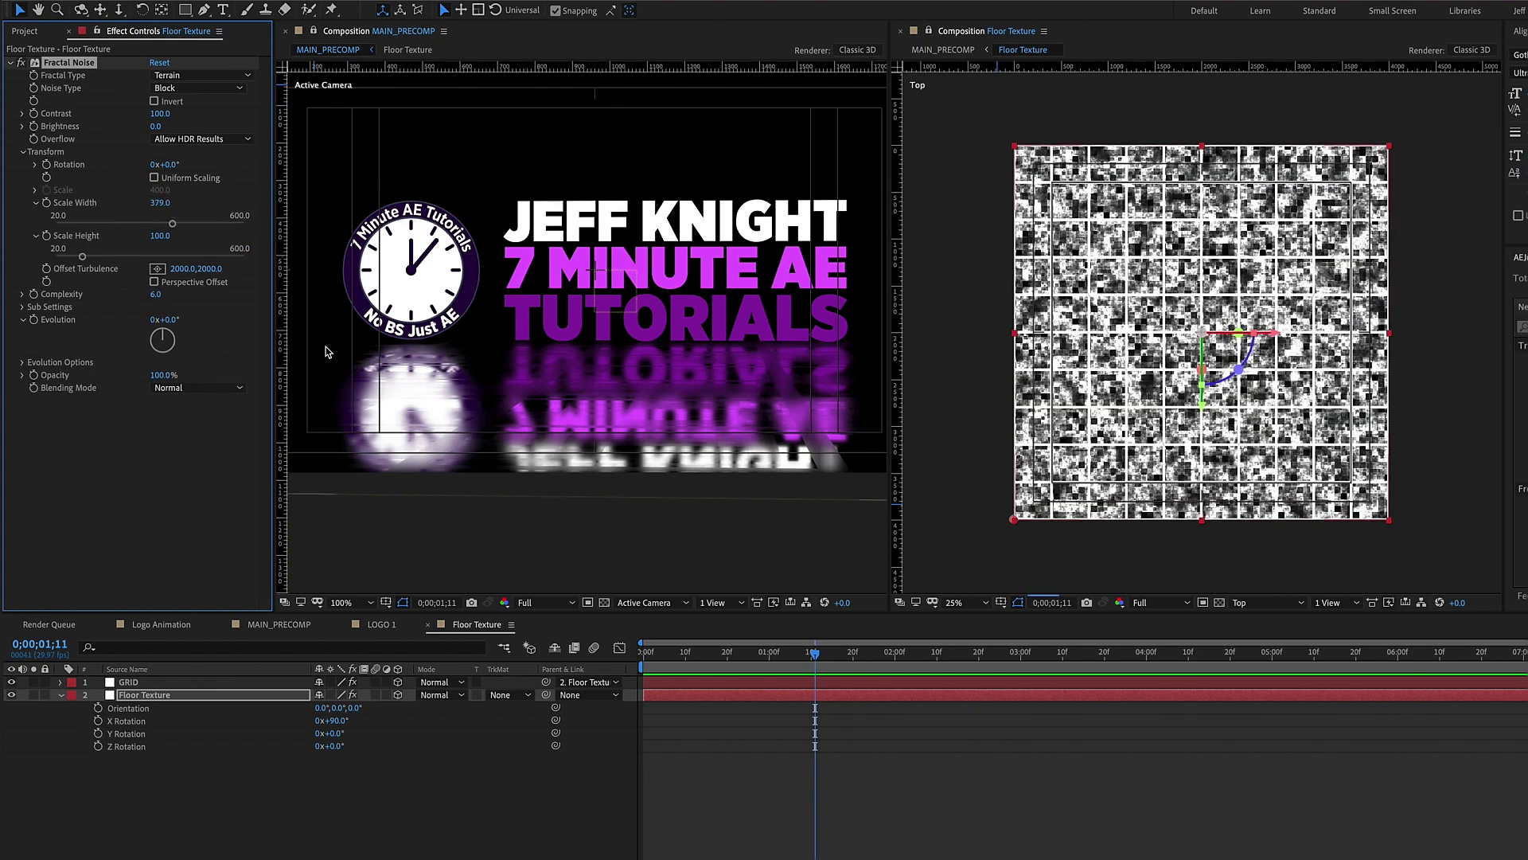
scroll(629, 299, up, 1)
click(163, 202)
text(100)
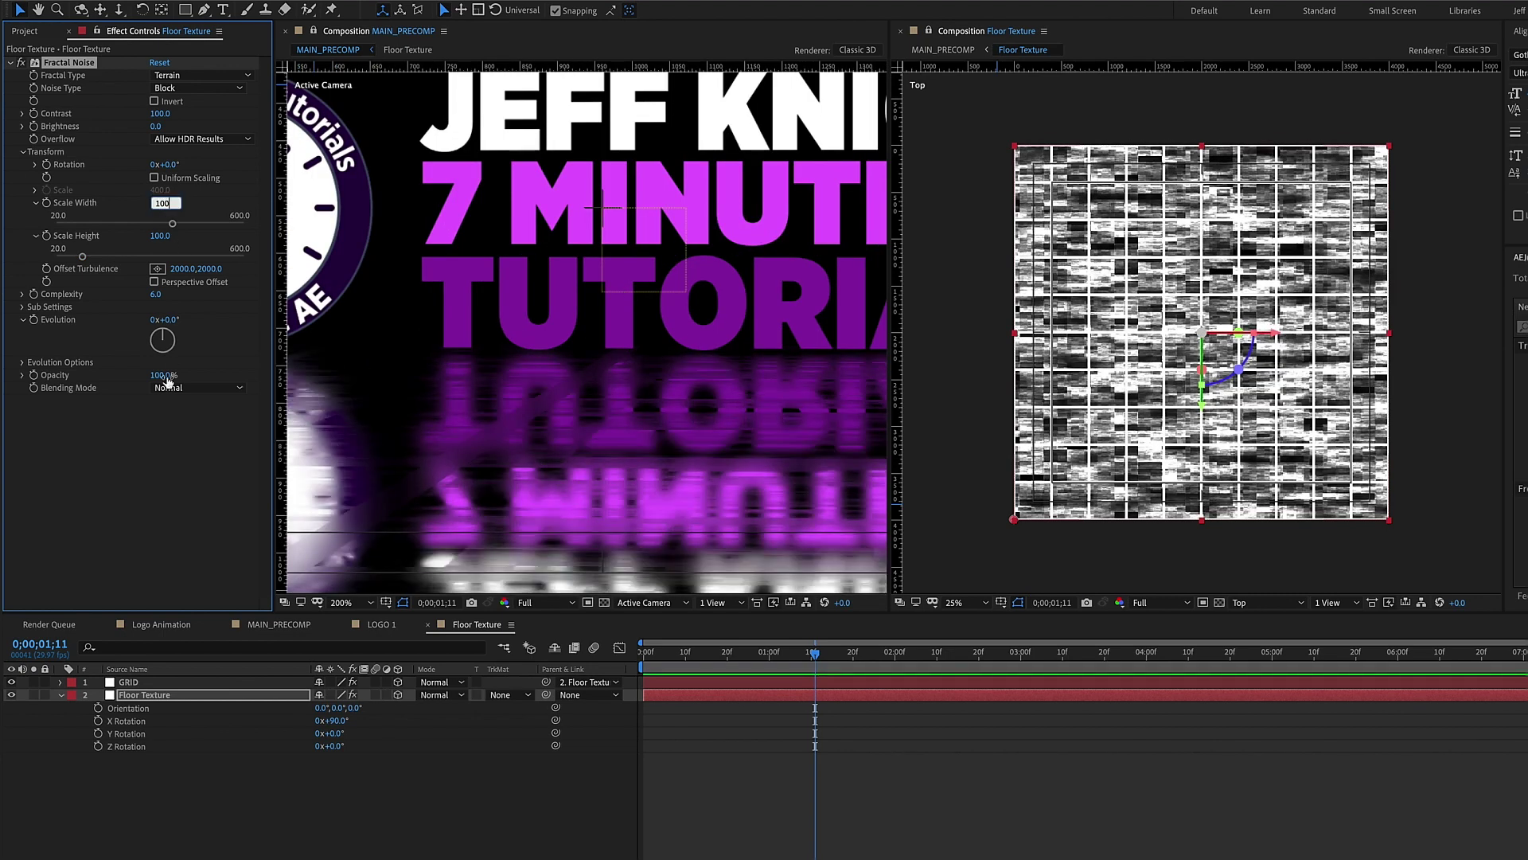
click(182, 446)
Step: Set Fractal Type back to Basic and Noise Type to Linear, then return to frame 29
click(199, 75)
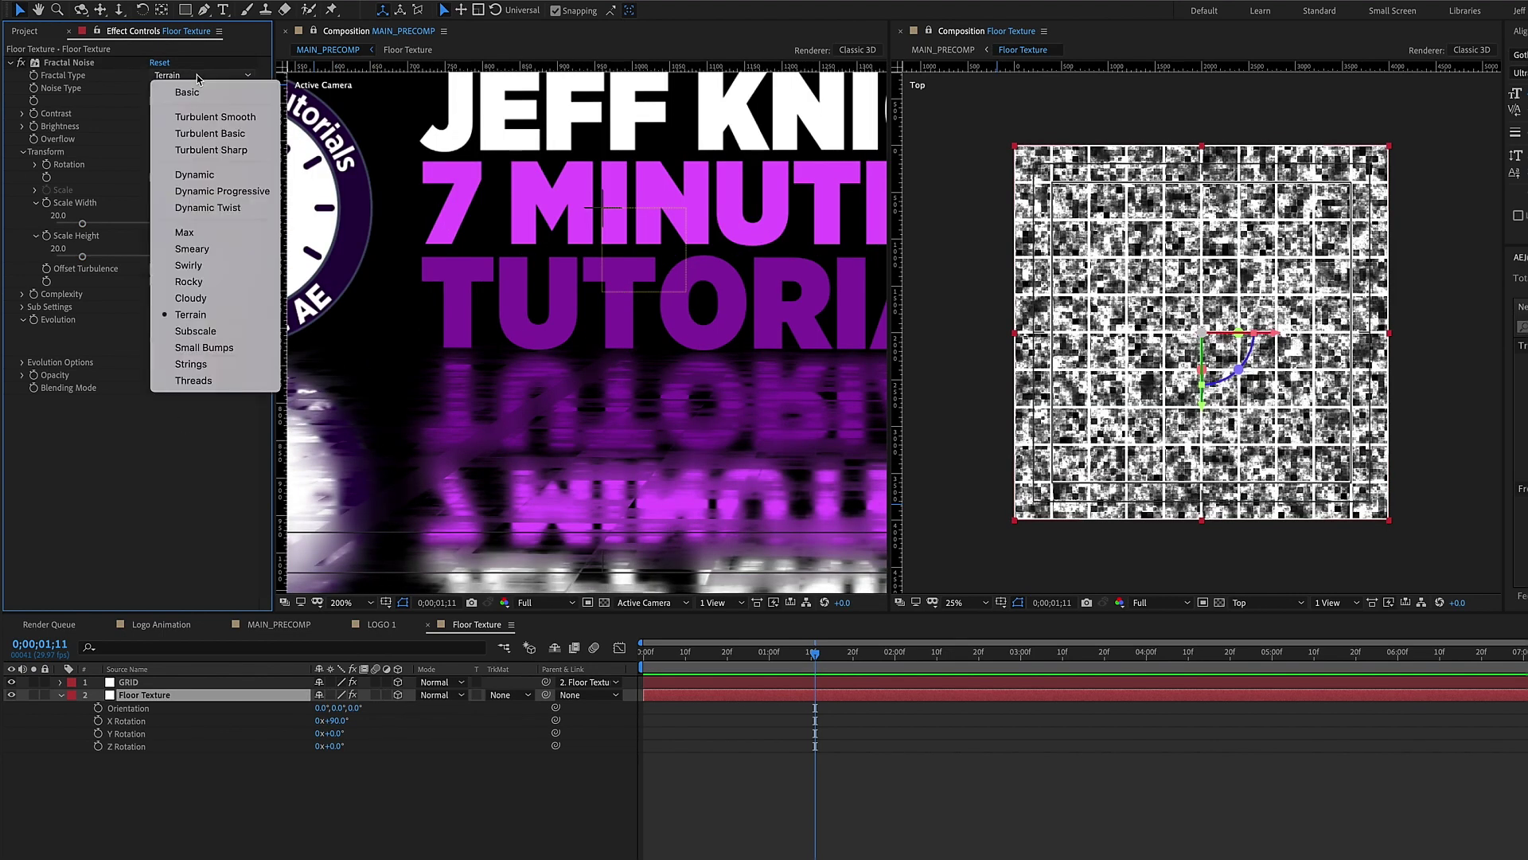
click(185, 81)
click(200, 89)
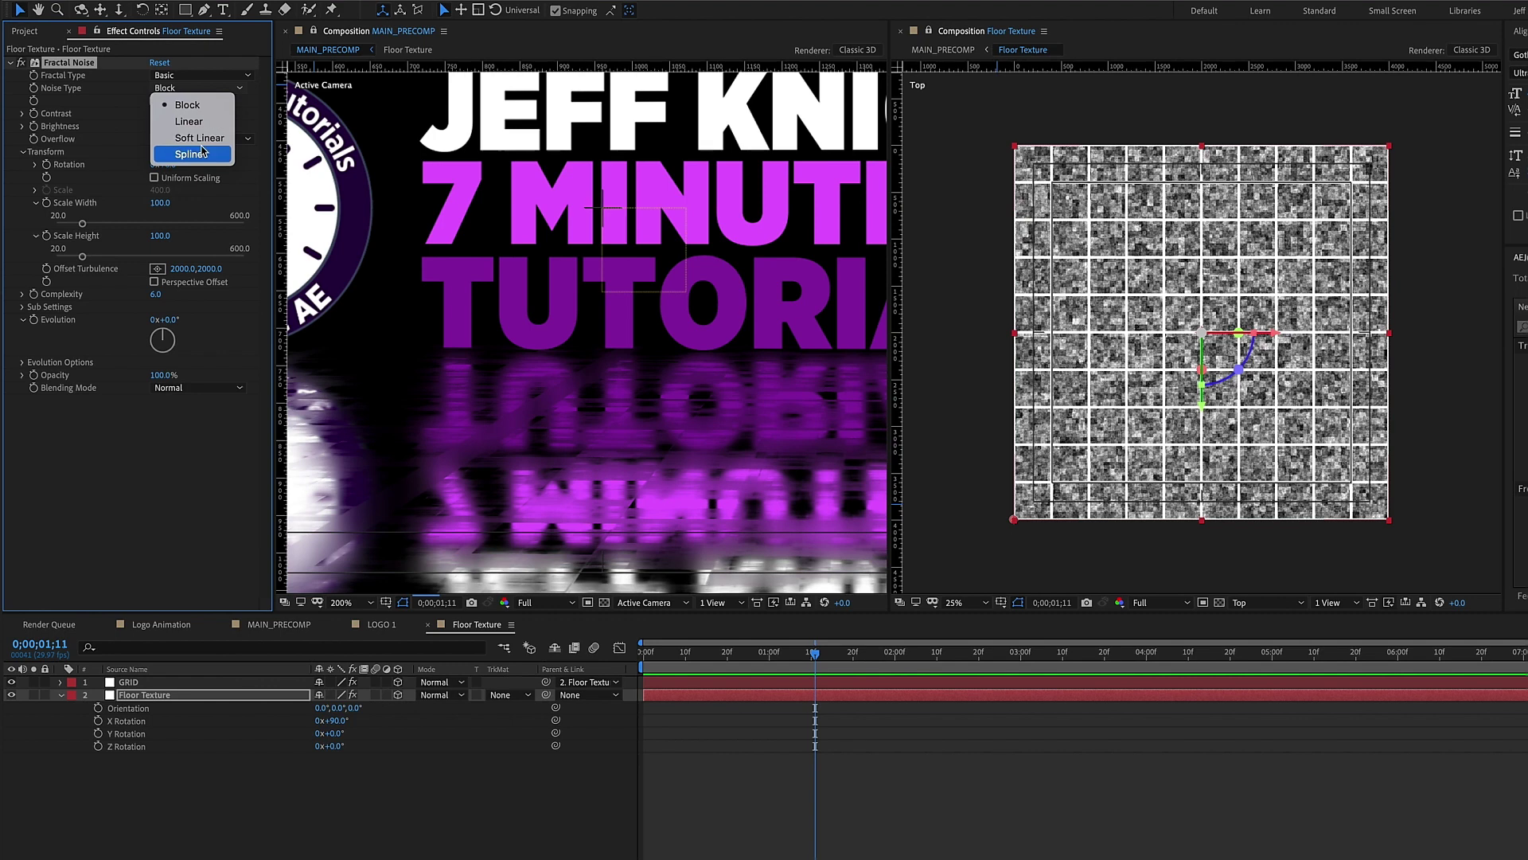
click(191, 153)
click(199, 87)
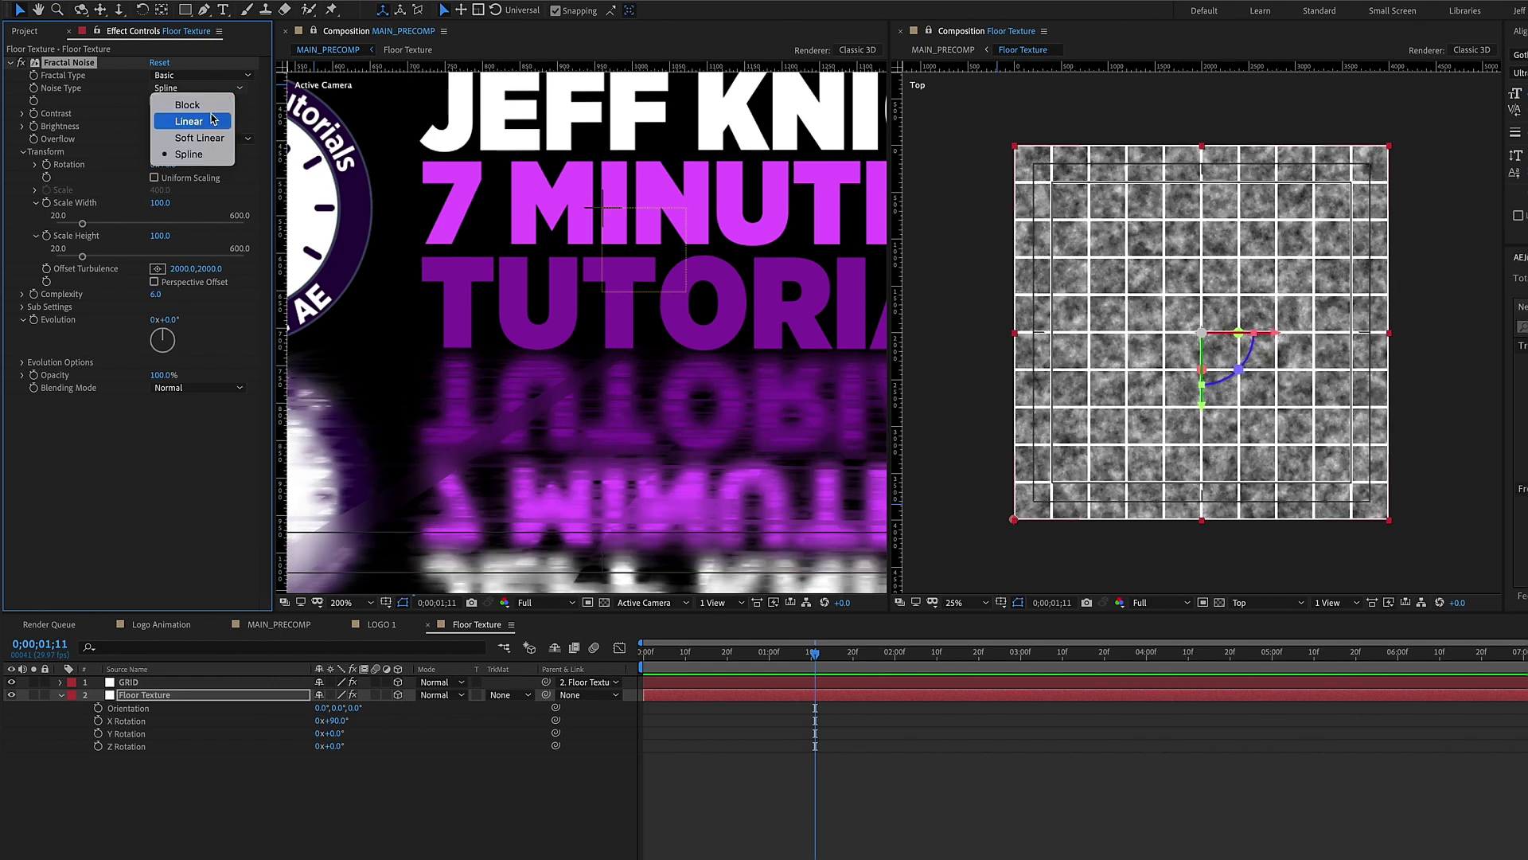
click(213, 122)
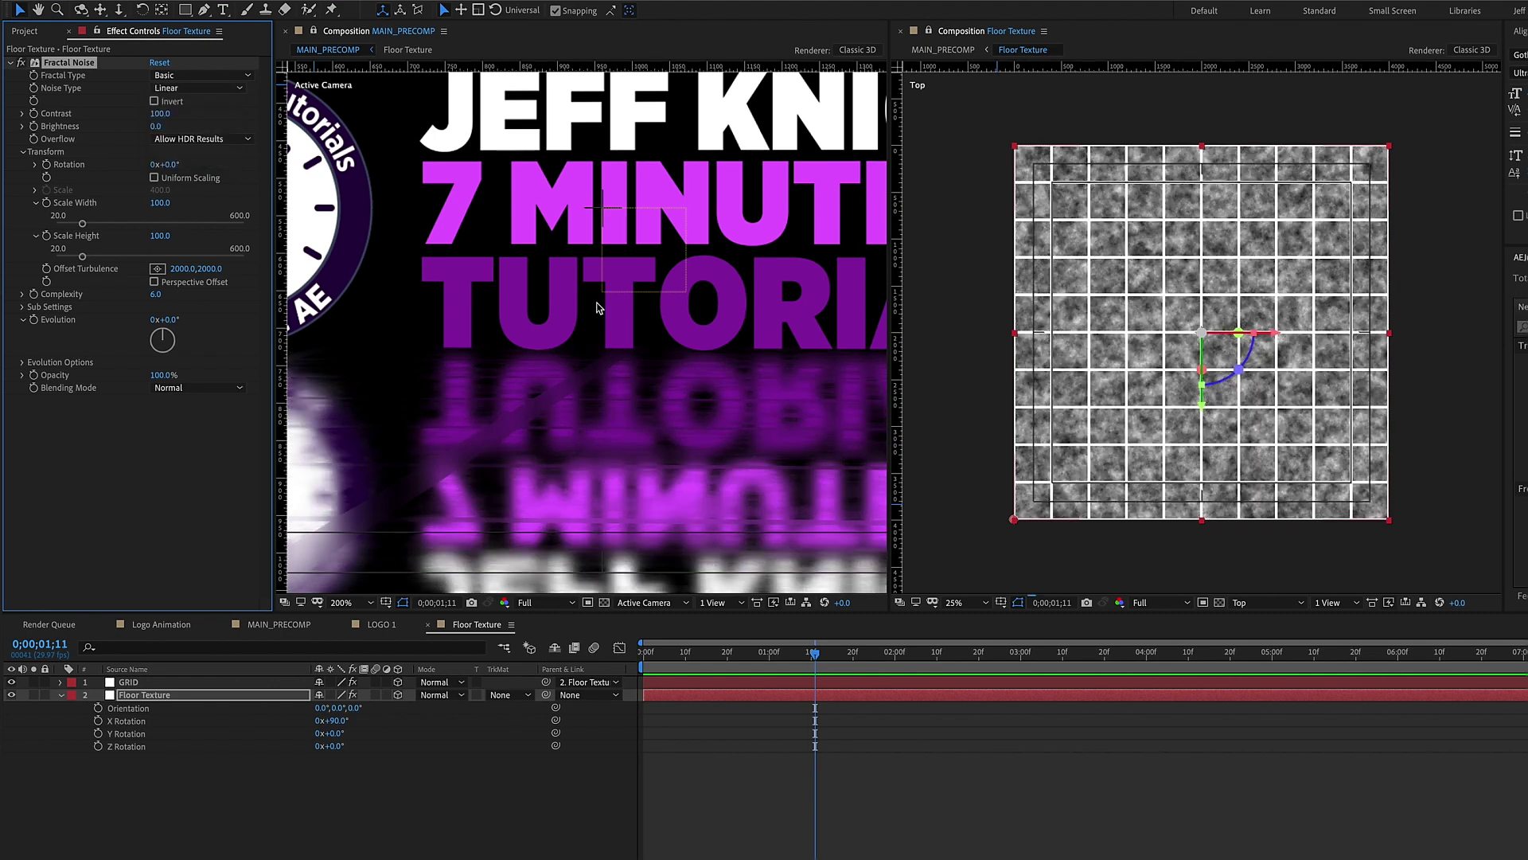
mouse_move(771, 664)
mouse_down()
mouse_move(715, 663)
mouse_move(767, 663)
mouse_up()
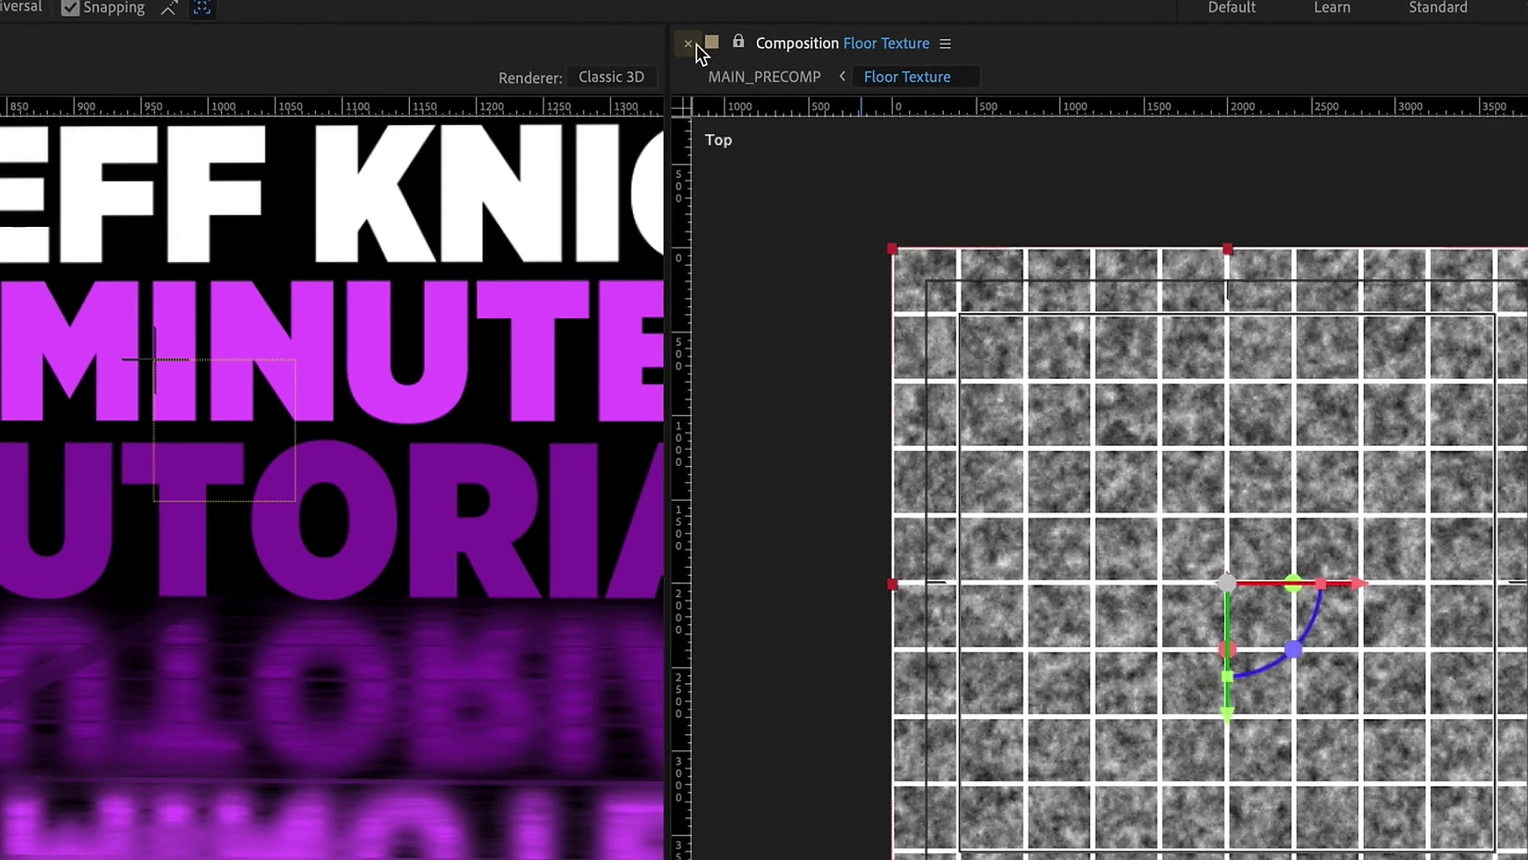
Step: Close the separate Floor Texture viewer and show Floor Texture in the main Composition viewer
click(694, 45)
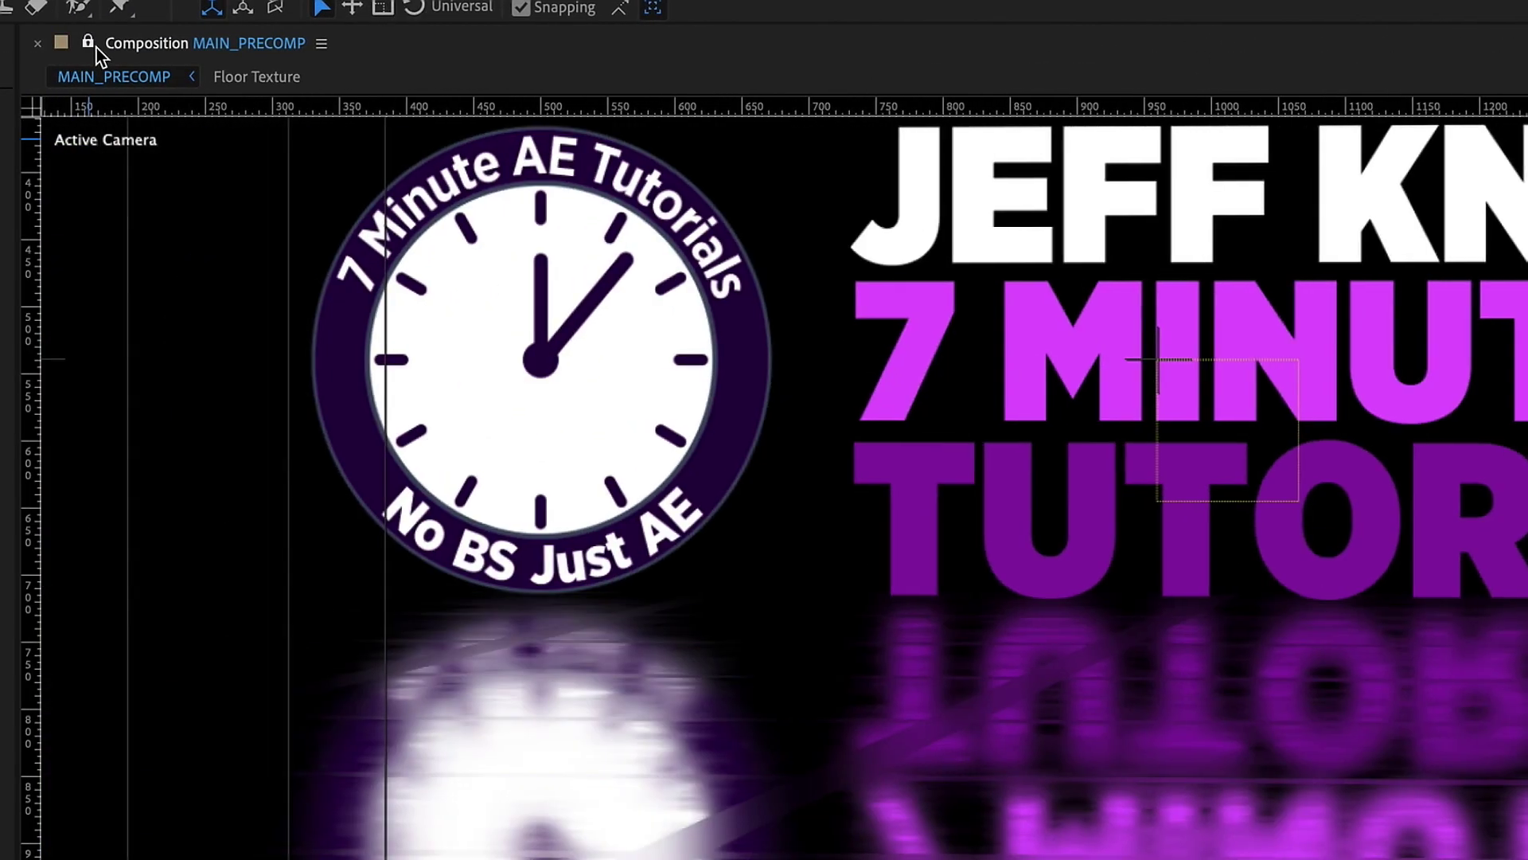
click(155, 44)
click(256, 76)
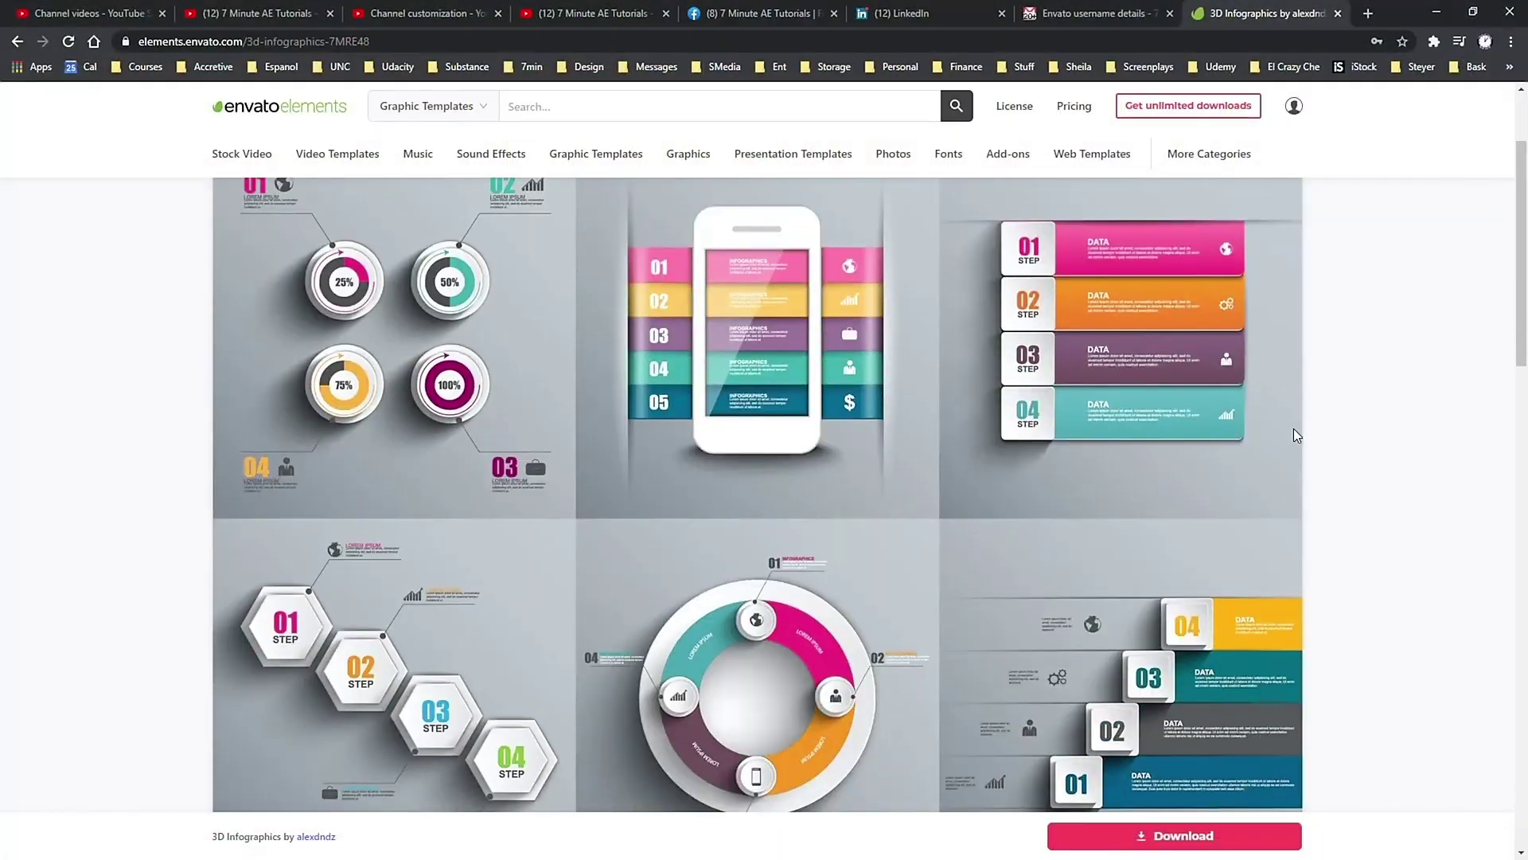
scroll(1295, 434, down, 5)
Step: Scroll through Envato Elements item pages and the music track list
scroll(1305, 422, up, 5)
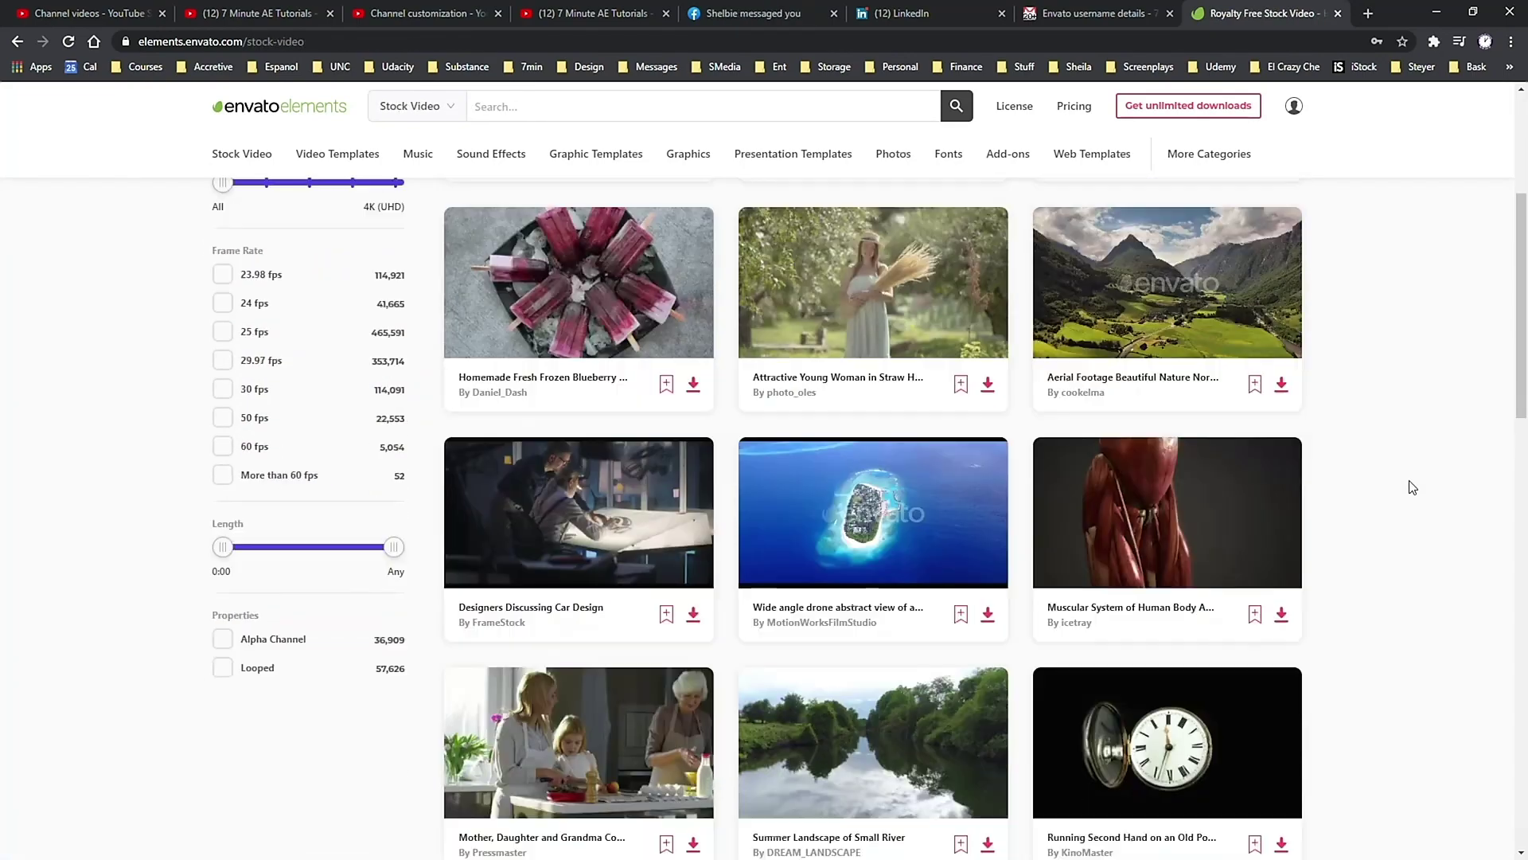
scroll(1414, 483, down, 3)
scroll(1414, 484, down, 5)
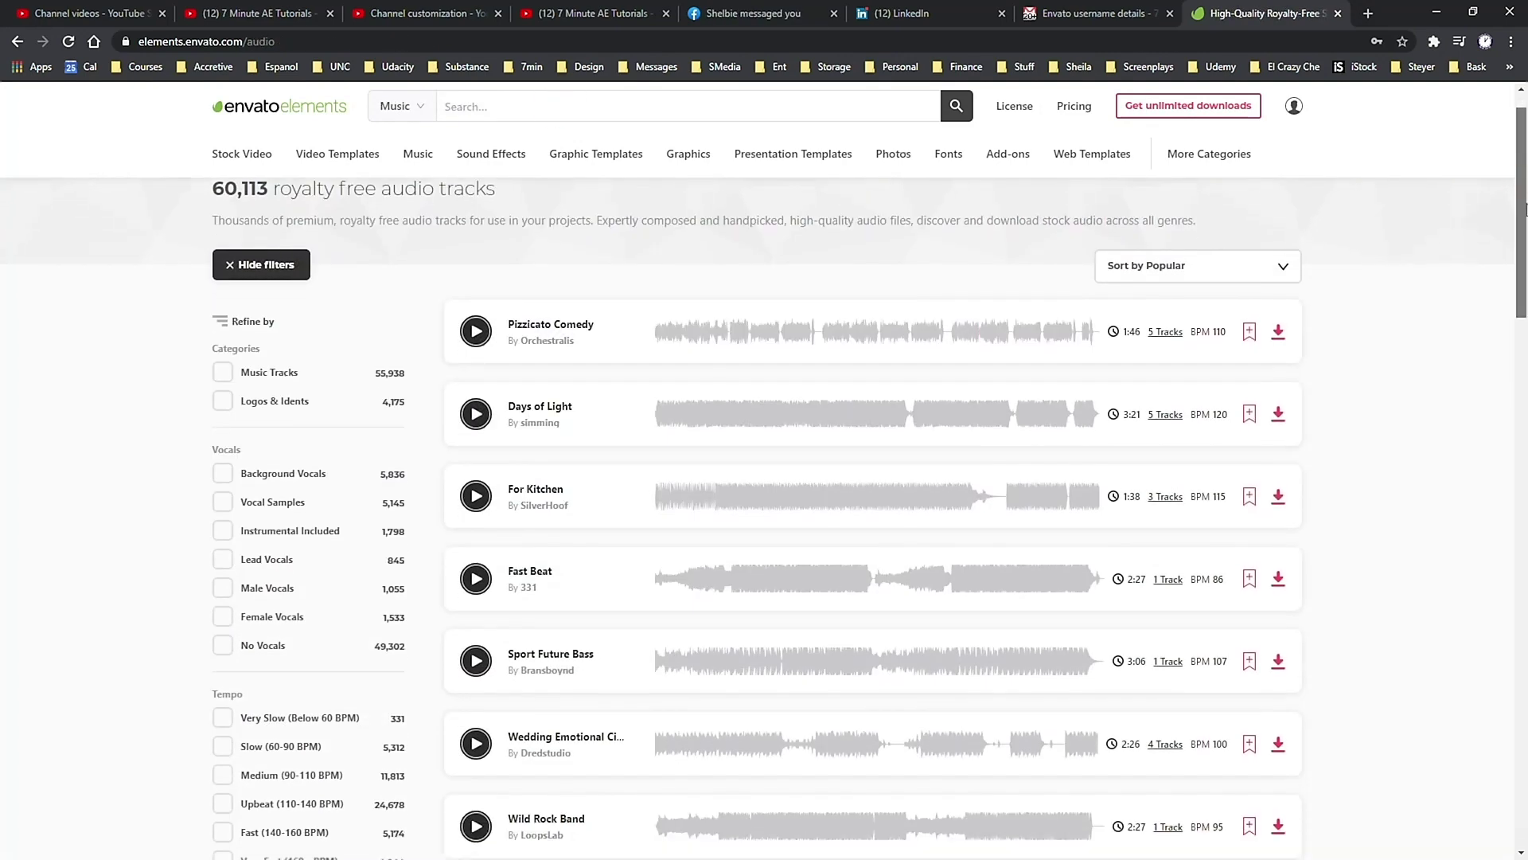
scroll(1520, 327, down, 5)
drag(1520, 327, 1511, 469)
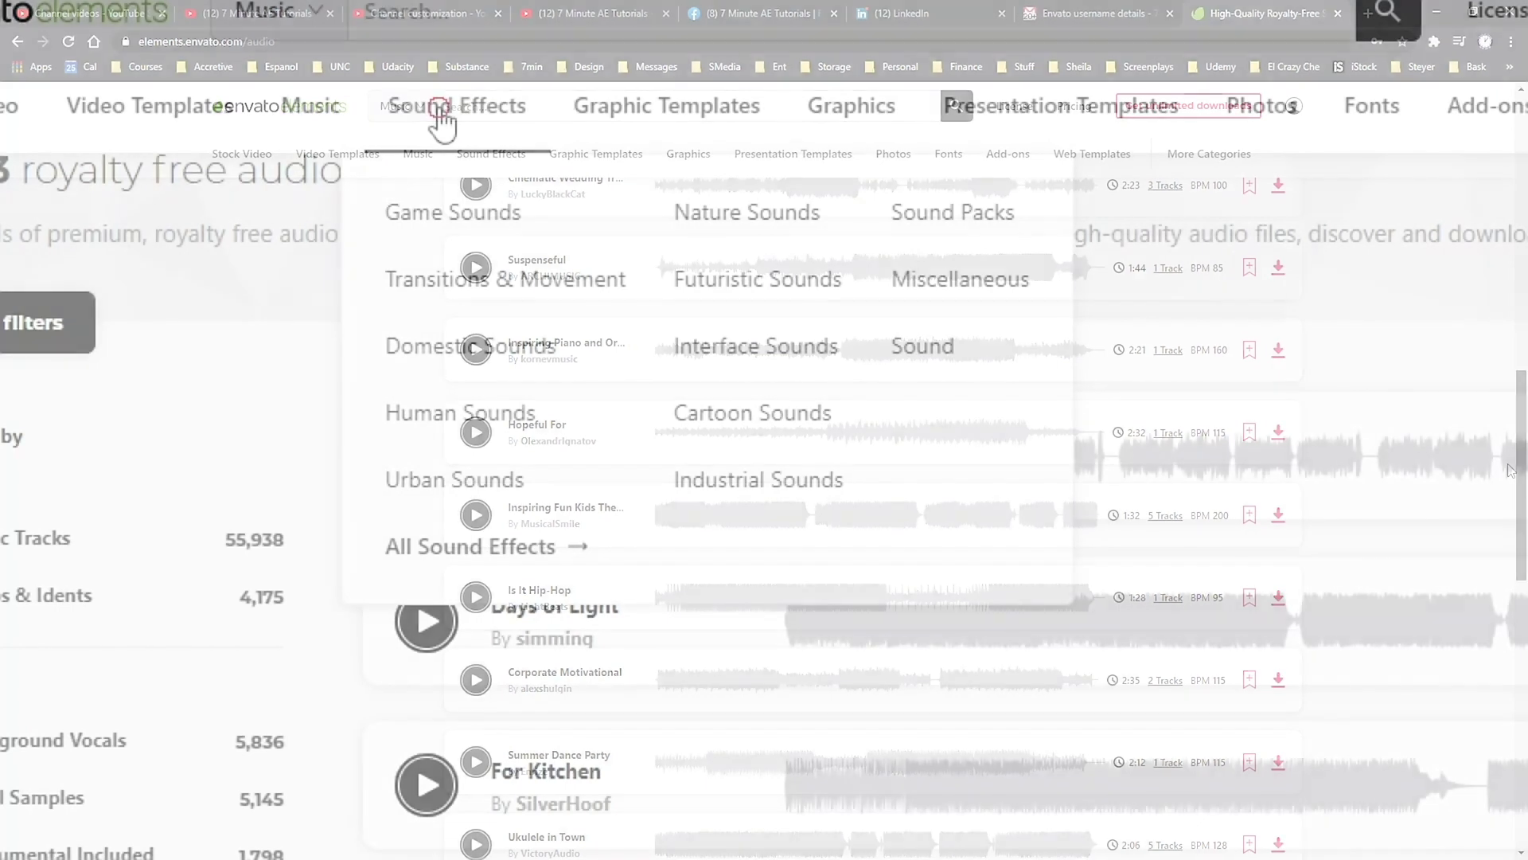
Step: In Sound Effects, play and stop the Ice Skating Spins 3 preview, then clear the Game Sounds filter
click(488, 158)
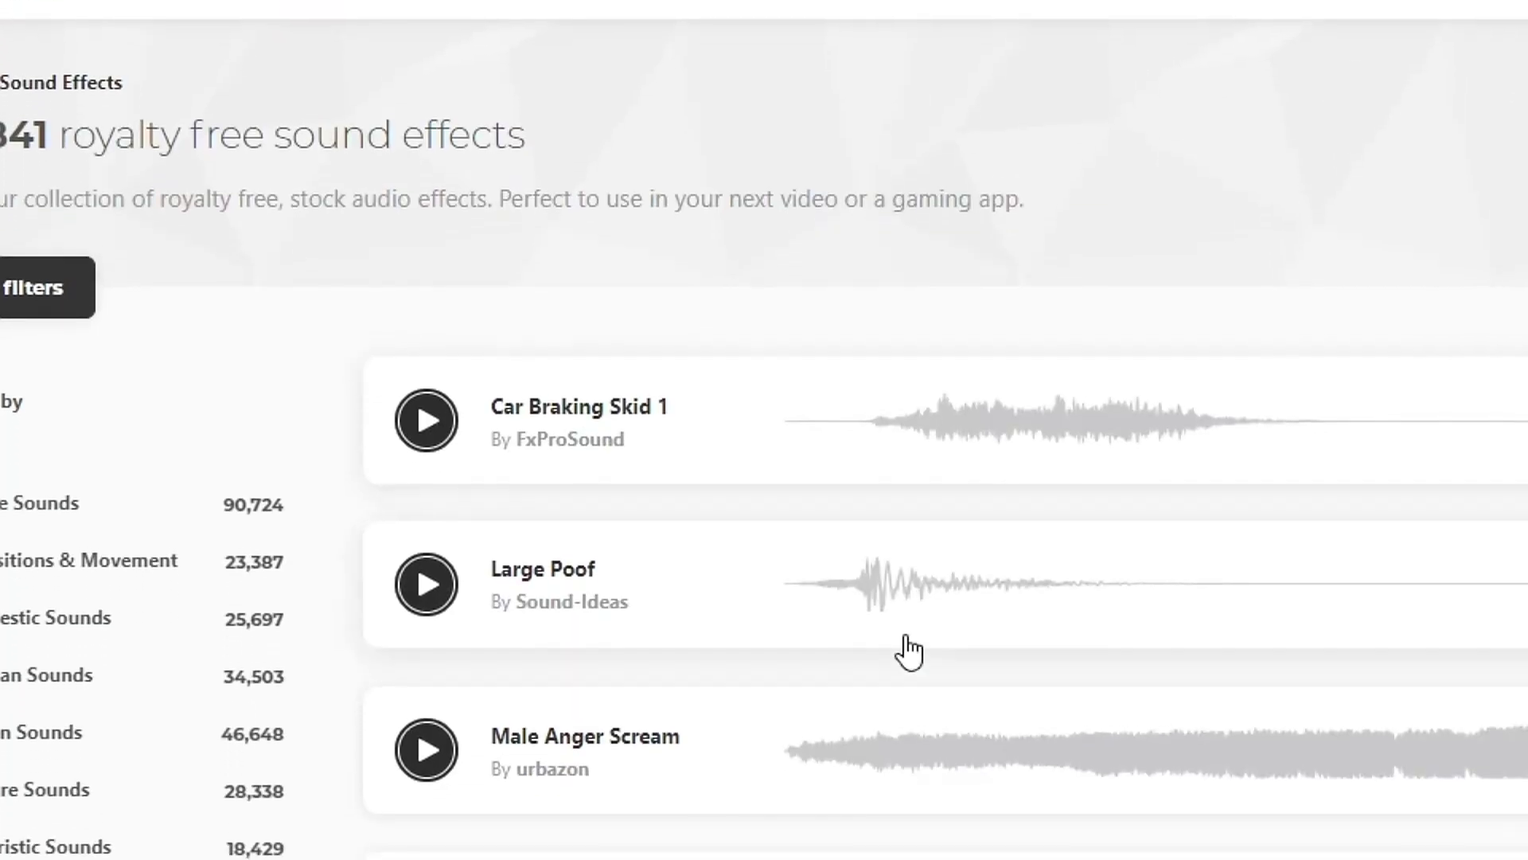
scroll(666, 529, down, 9)
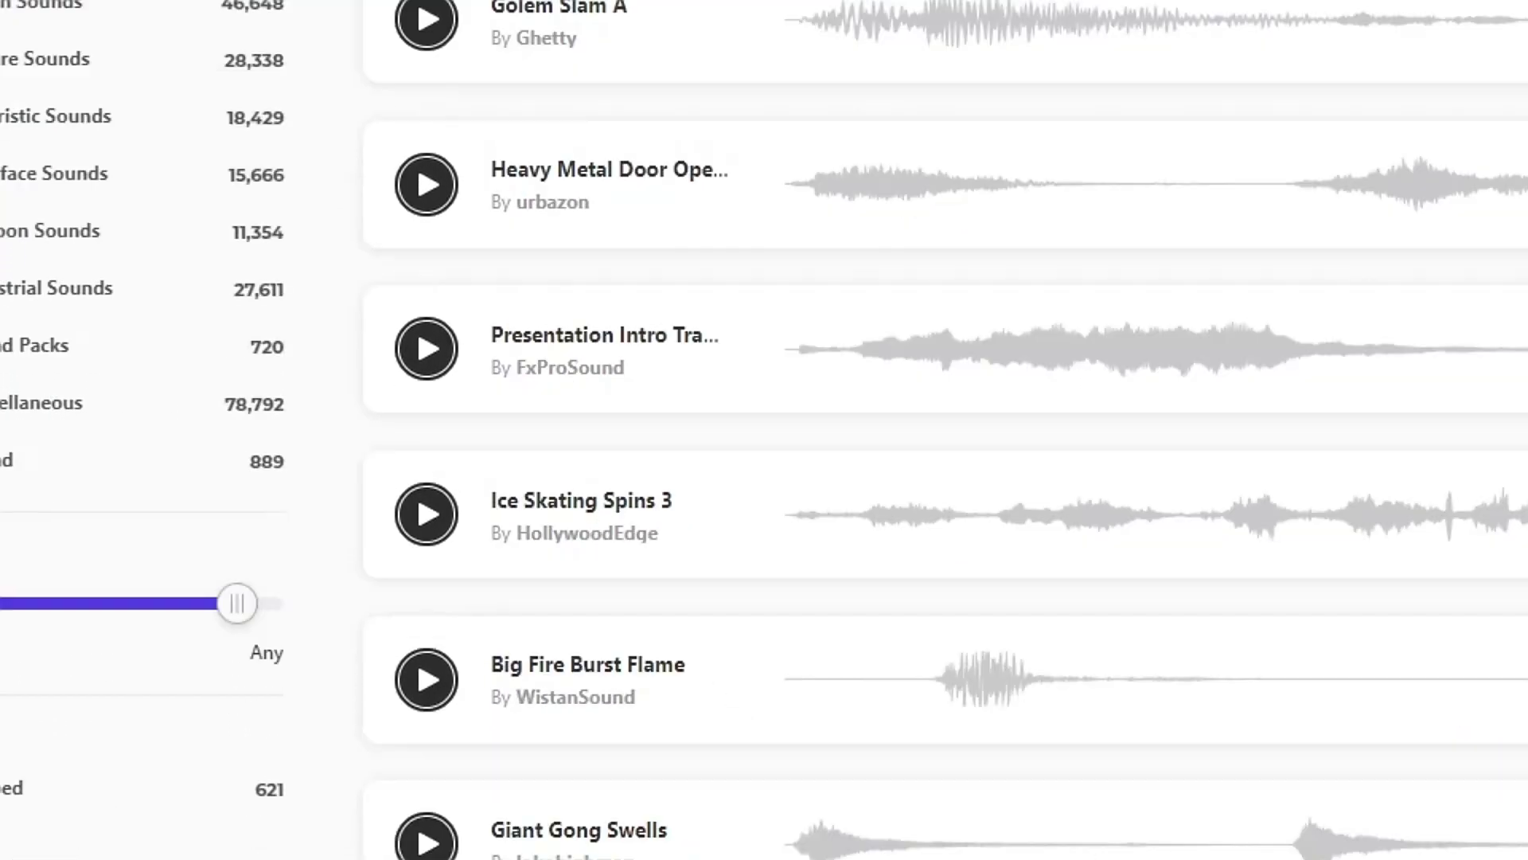
click(437, 513)
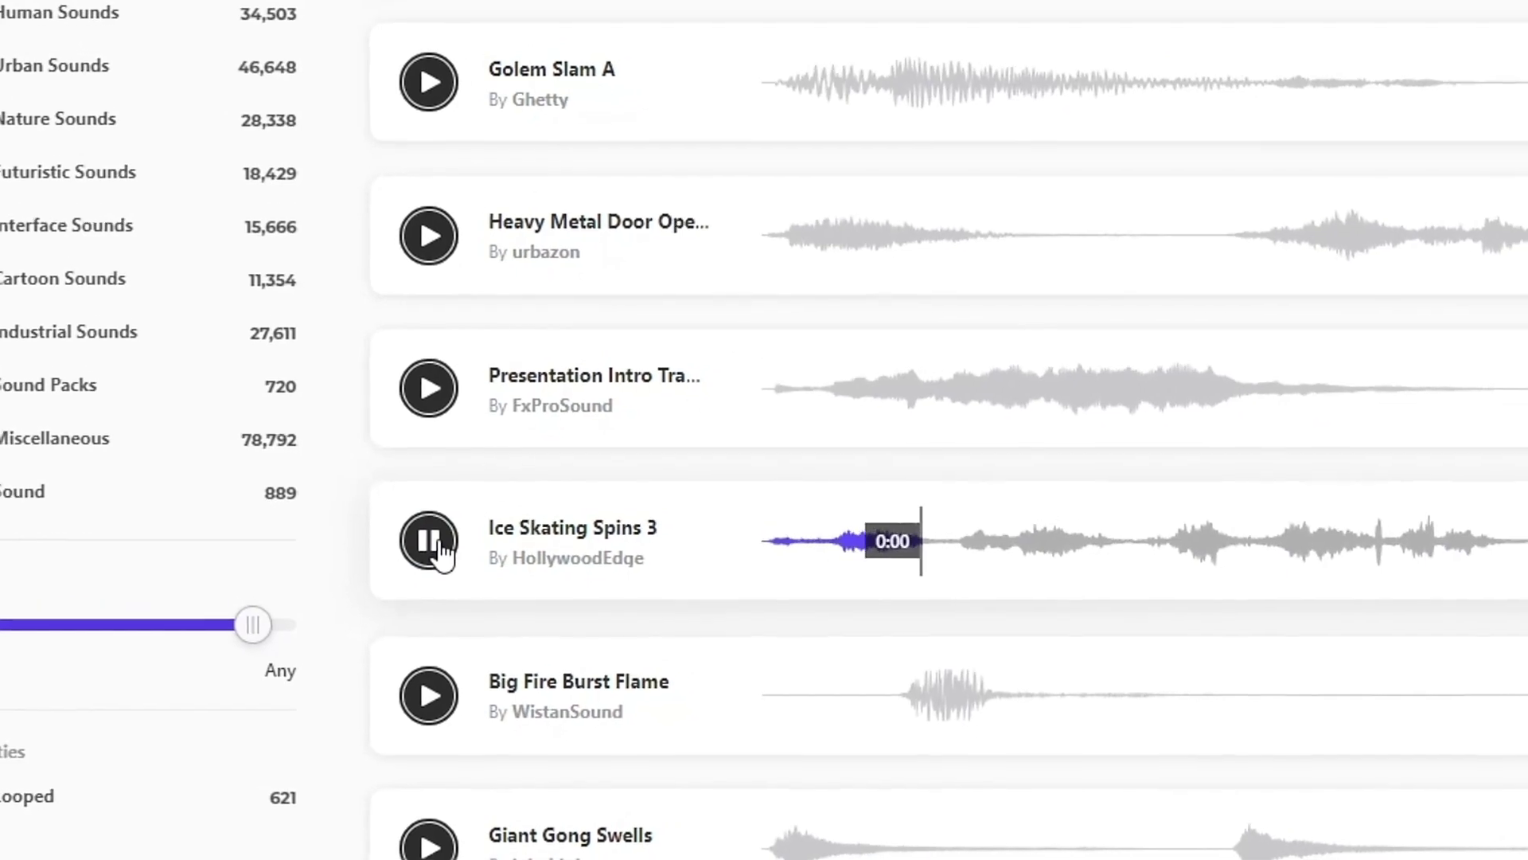
click(434, 543)
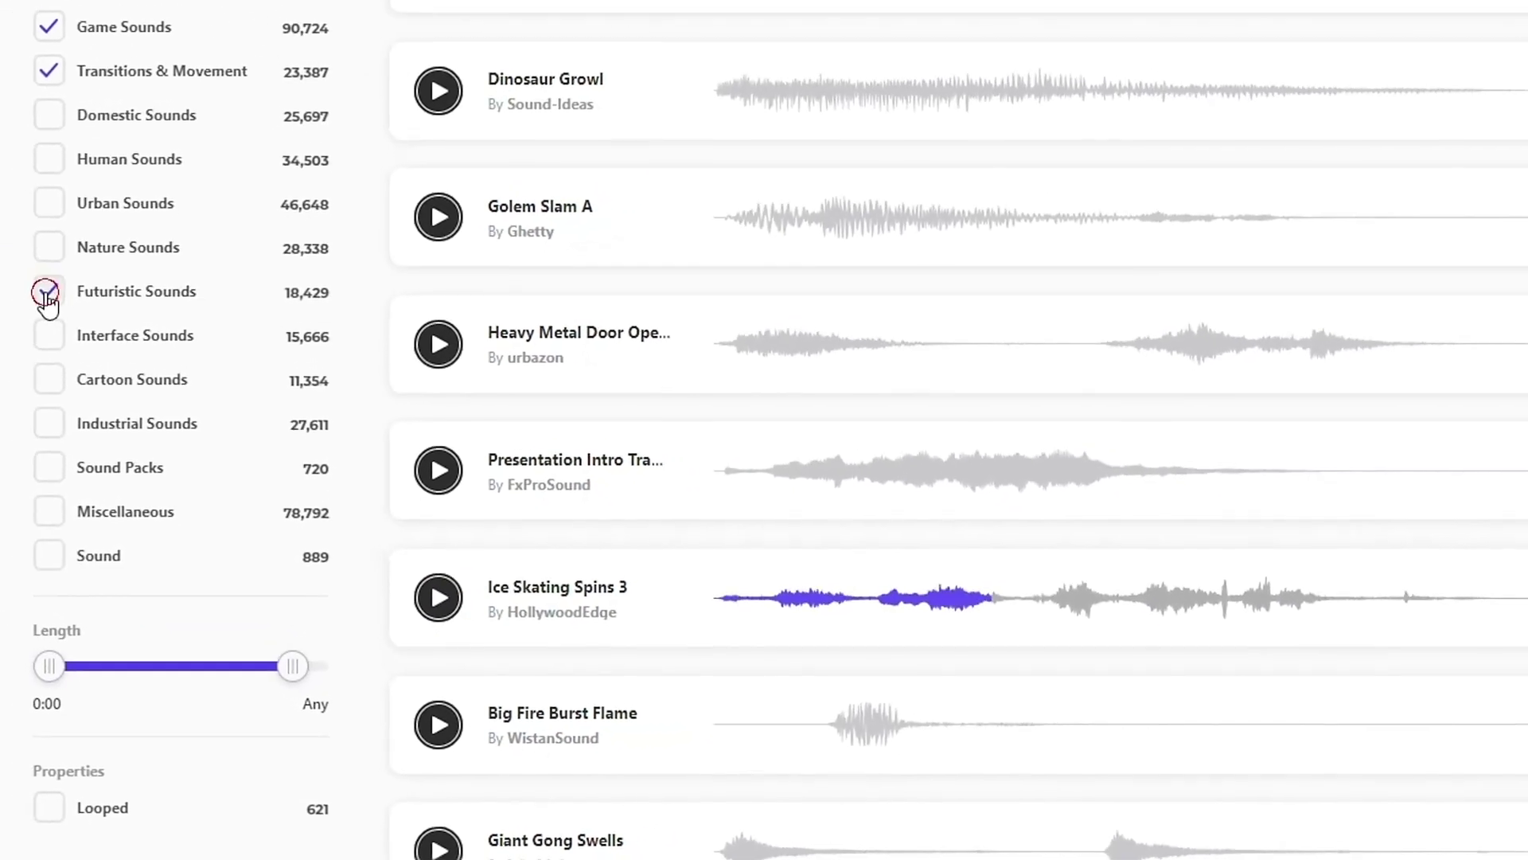
click(48, 26)
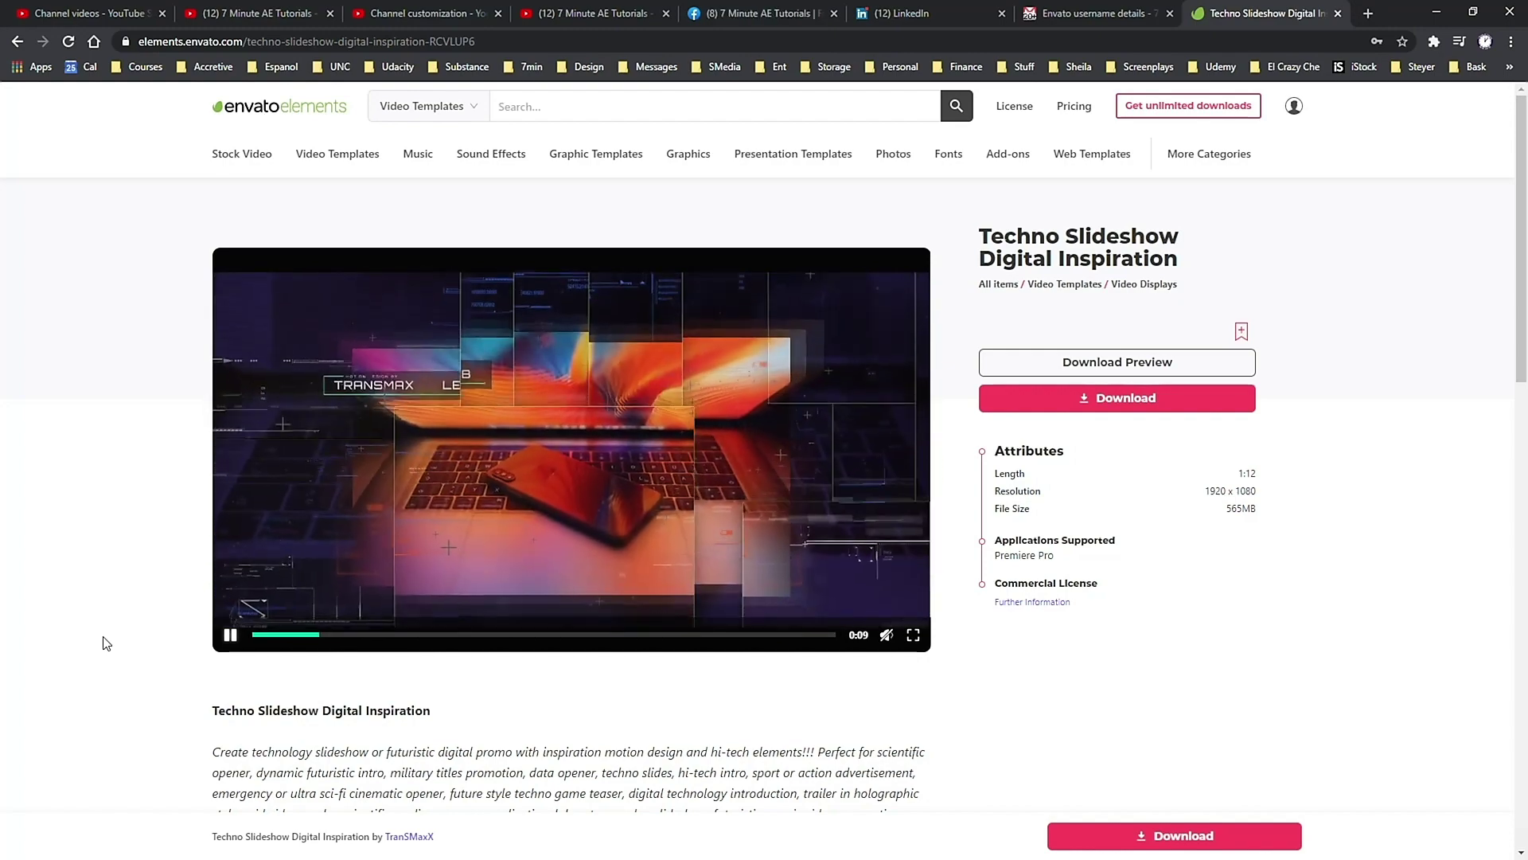
Step: Step through template pages from Hi-Tech Futuristic Slideshow to Action Elements | After Effects
click(16, 43)
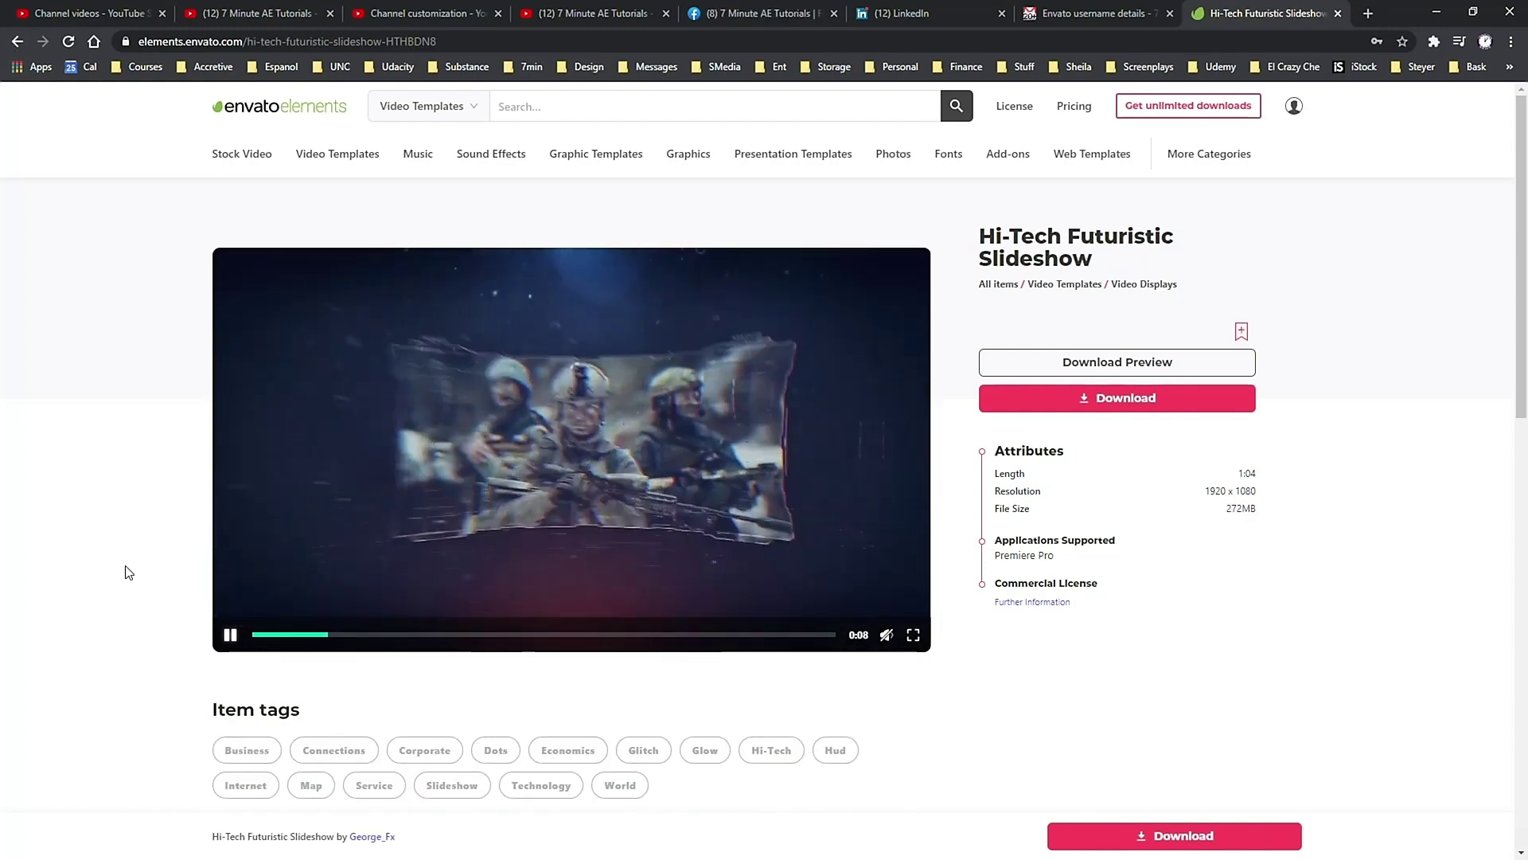
key(alt+Left)
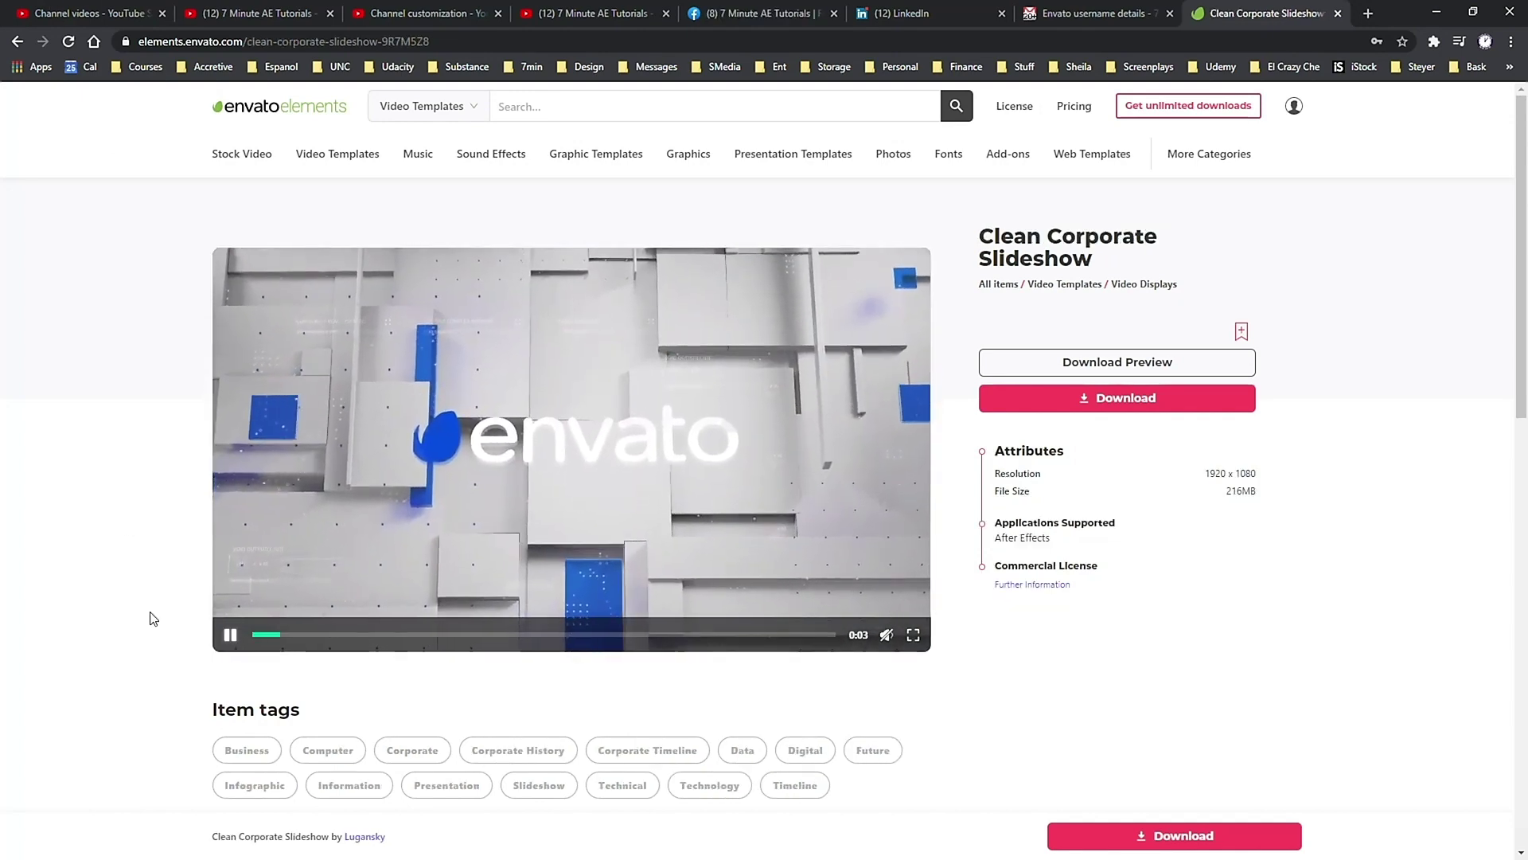
key(alt+Left)
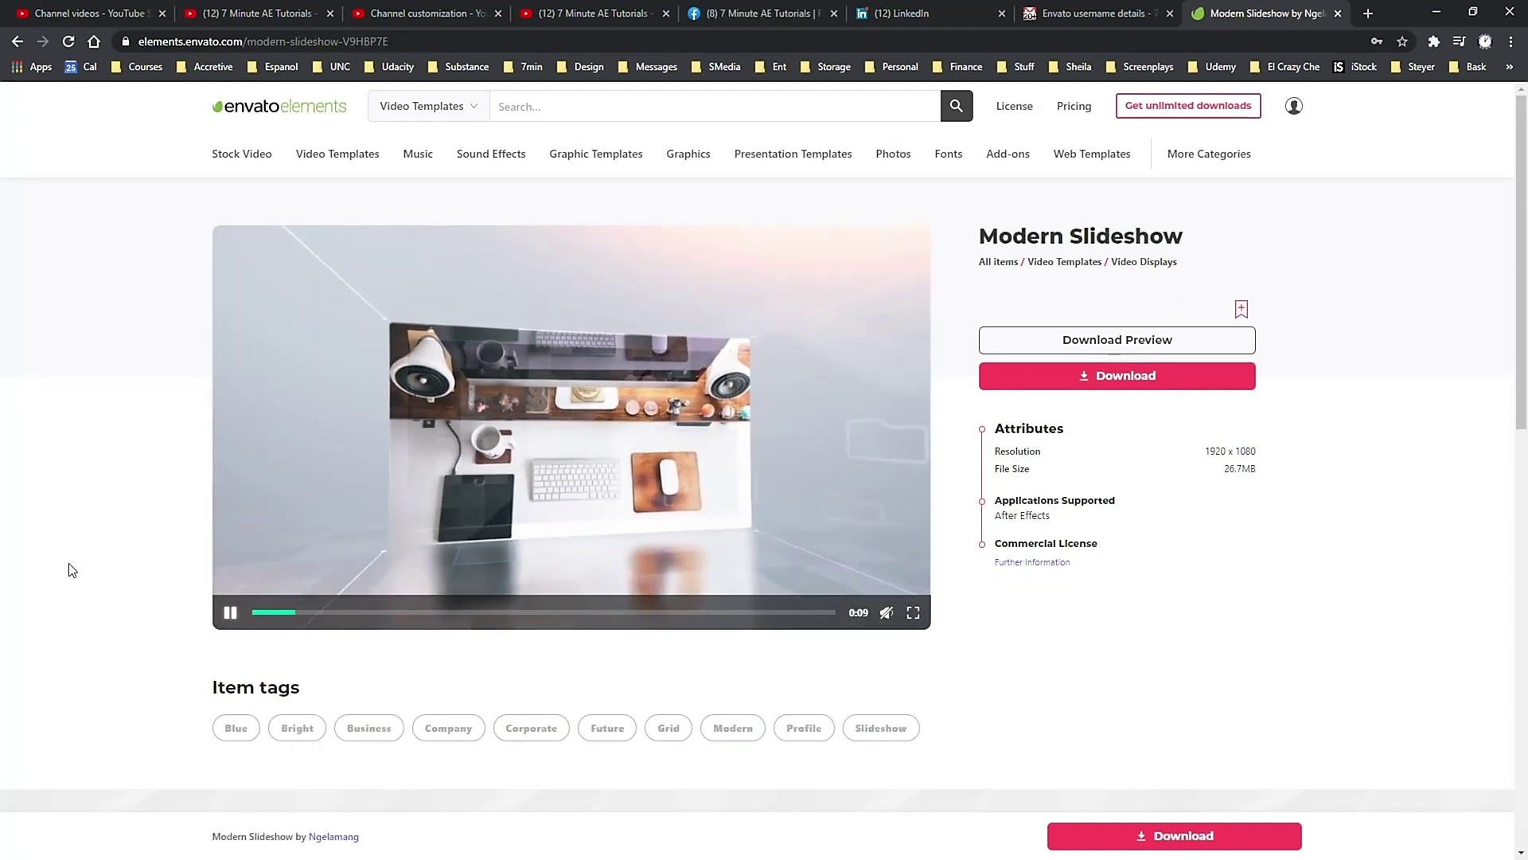
key(alt+Left)
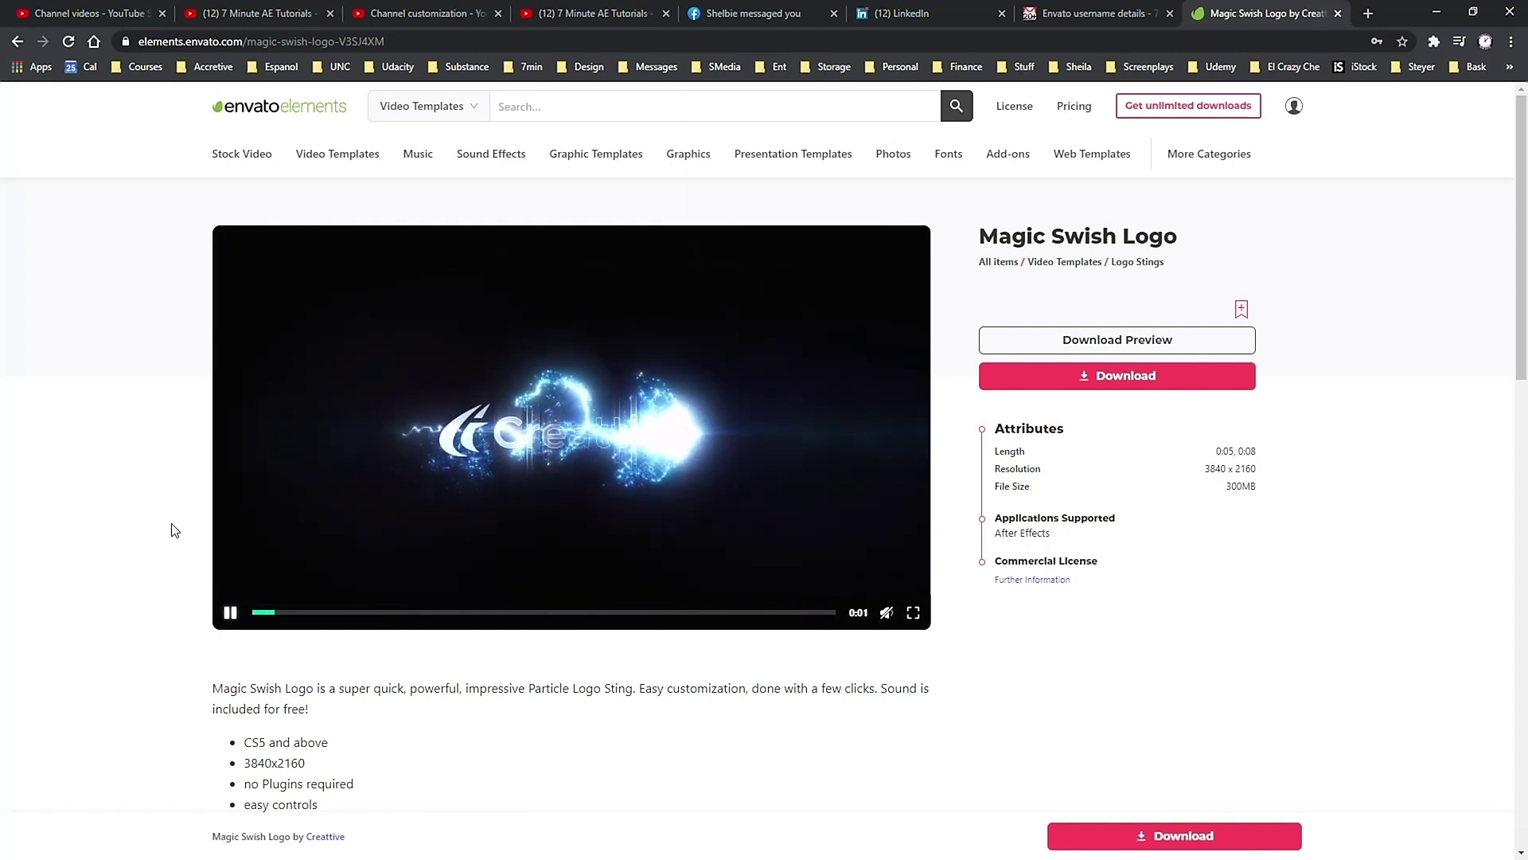
key(alt+Left)
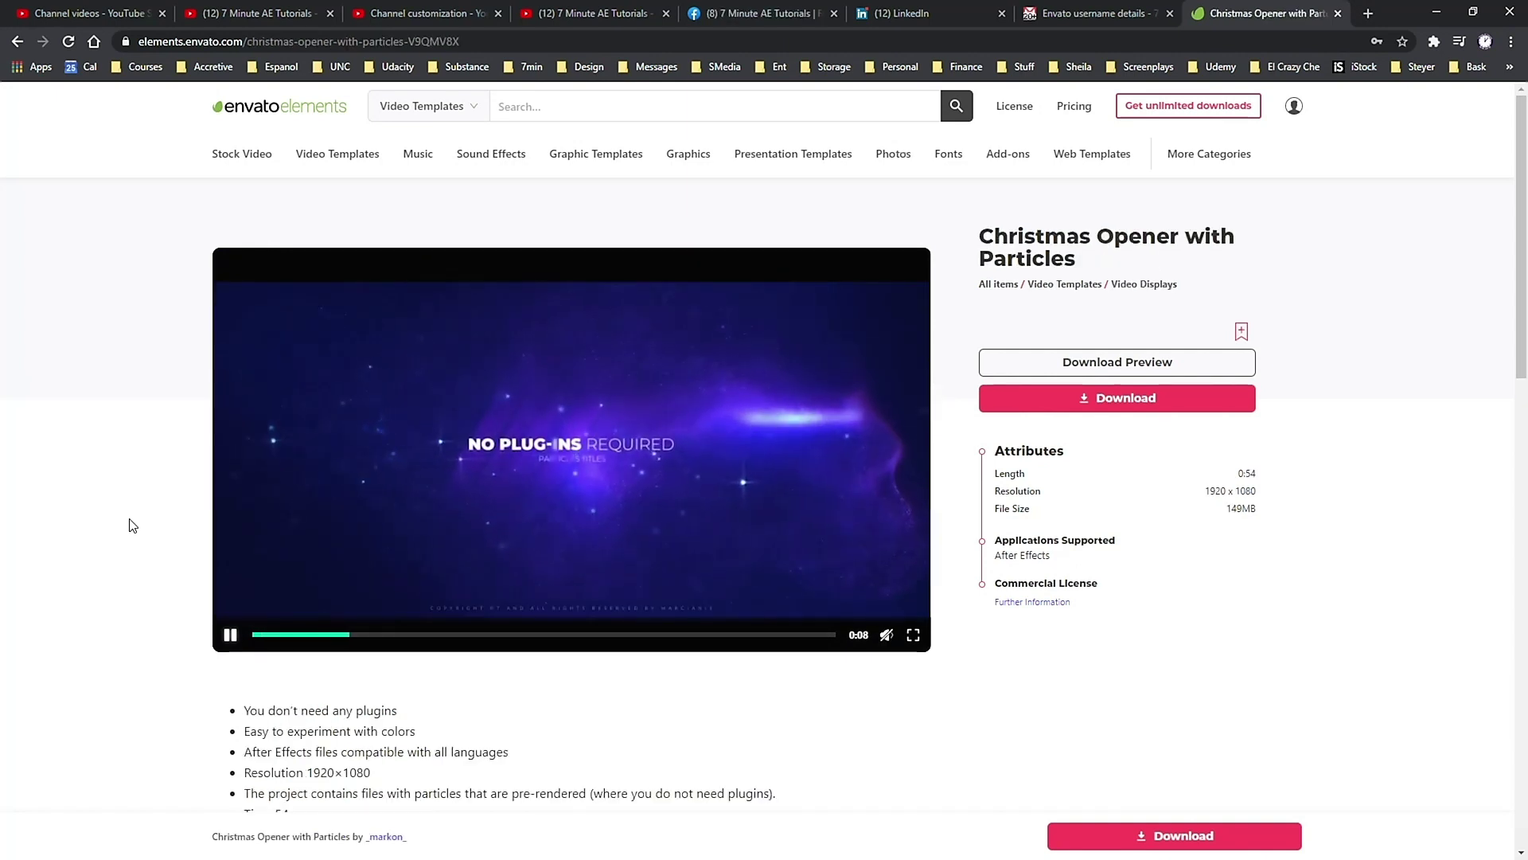
key(alt+Left)
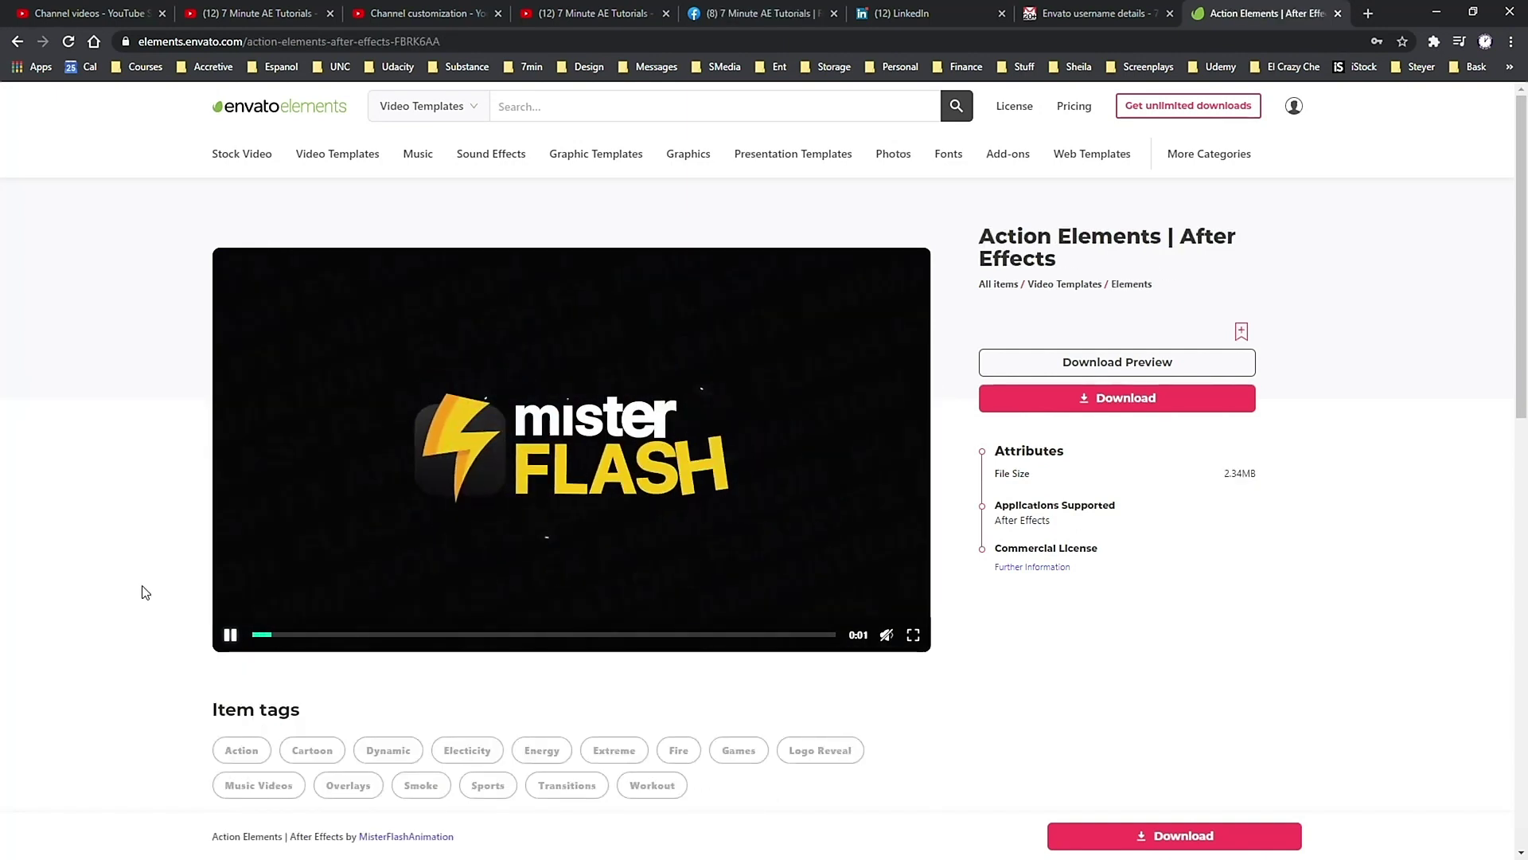